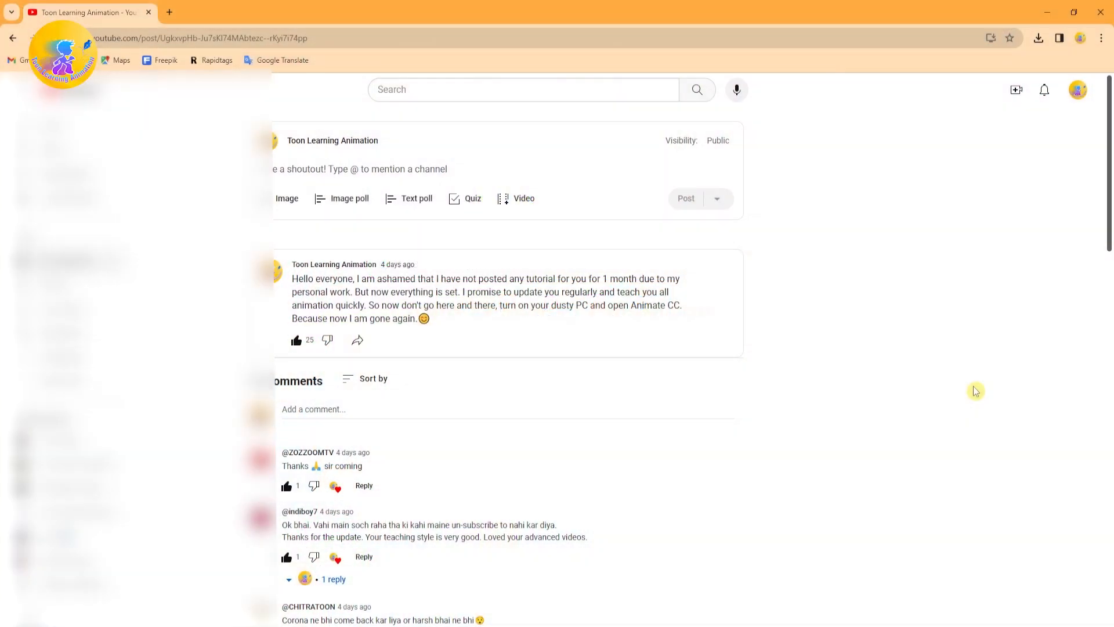
Browse the comments beneath the channel's community post.
scroll(975, 390, down, 2)
scroll(975, 390, down, 15)
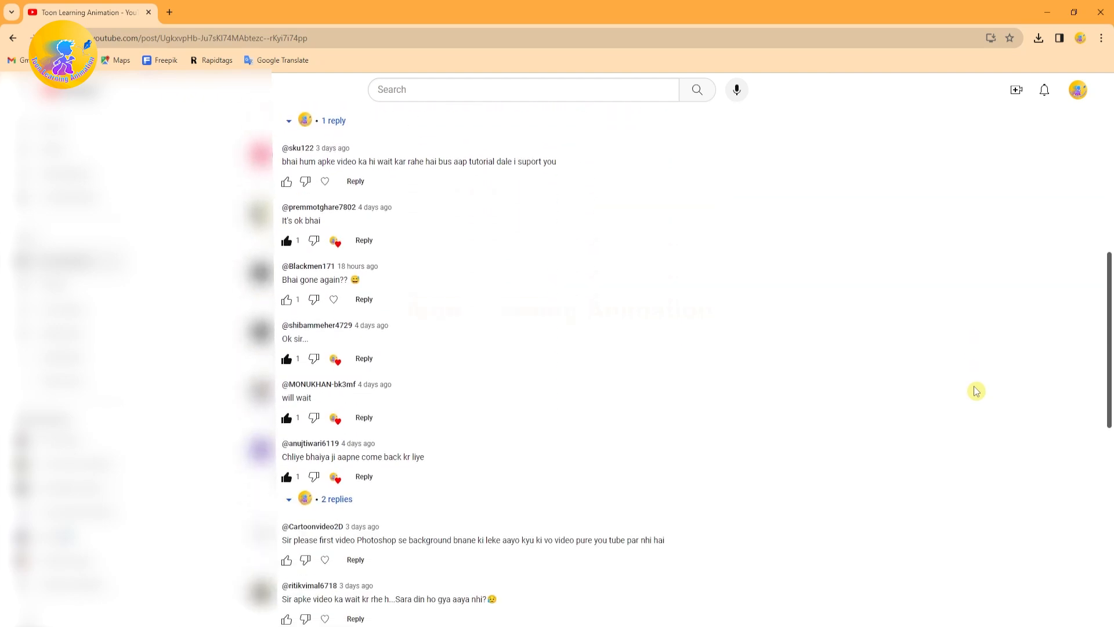
scroll(974, 392, up, 7)
scroll(973, 394, up, 6)
scroll(973, 394, down, 3)
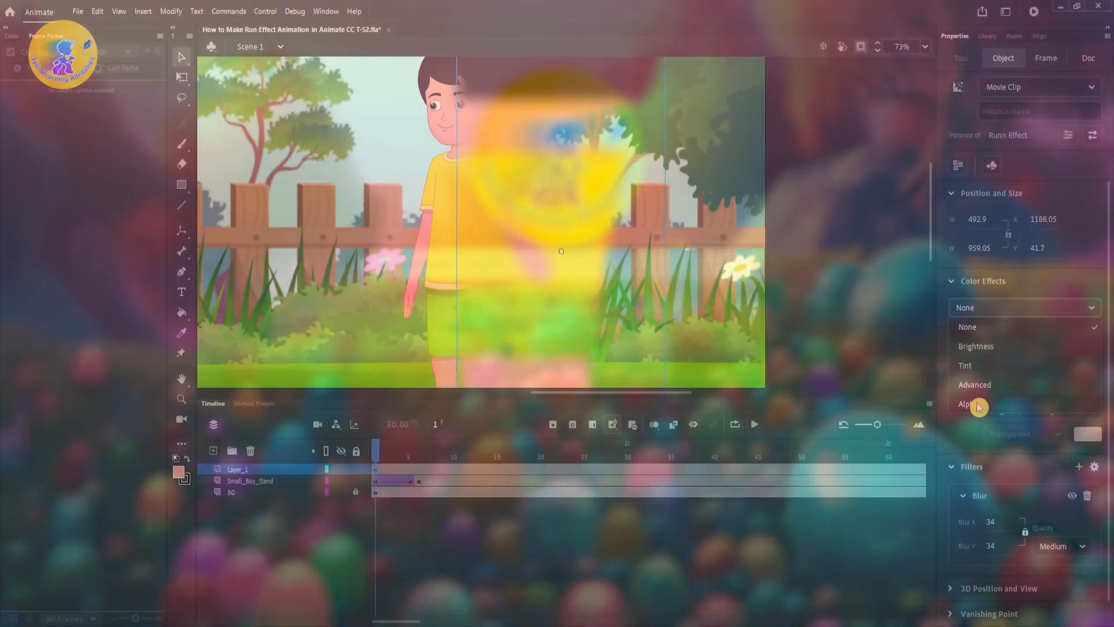
click(978, 406)
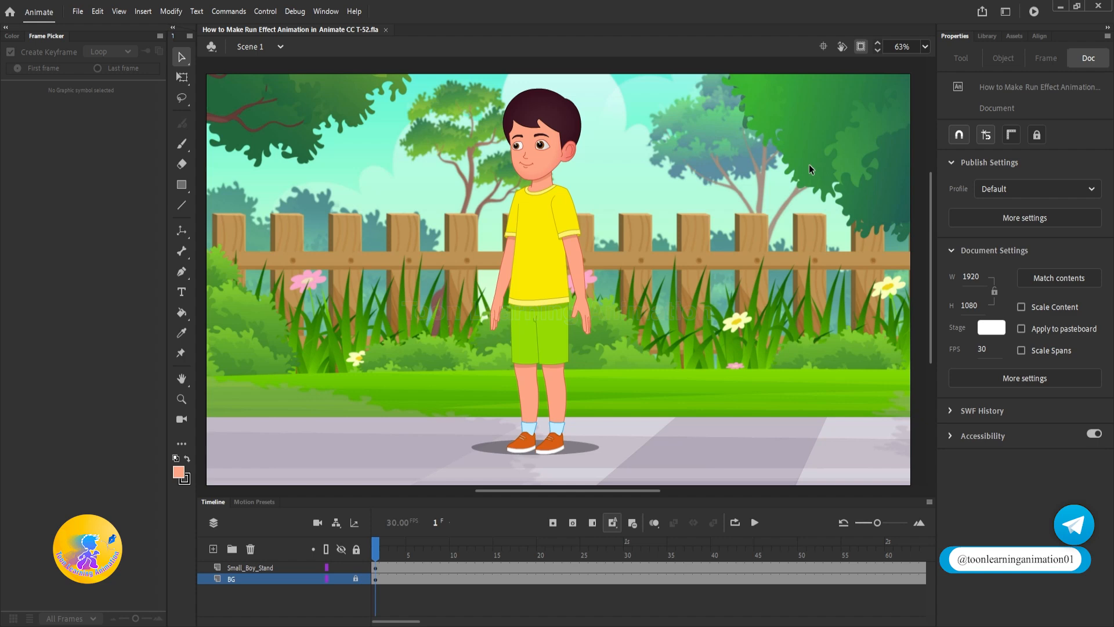
Open the Small Boy Stand symbol for editing and enlarge the timeline so all its body-part layers show.
double_click(538, 276)
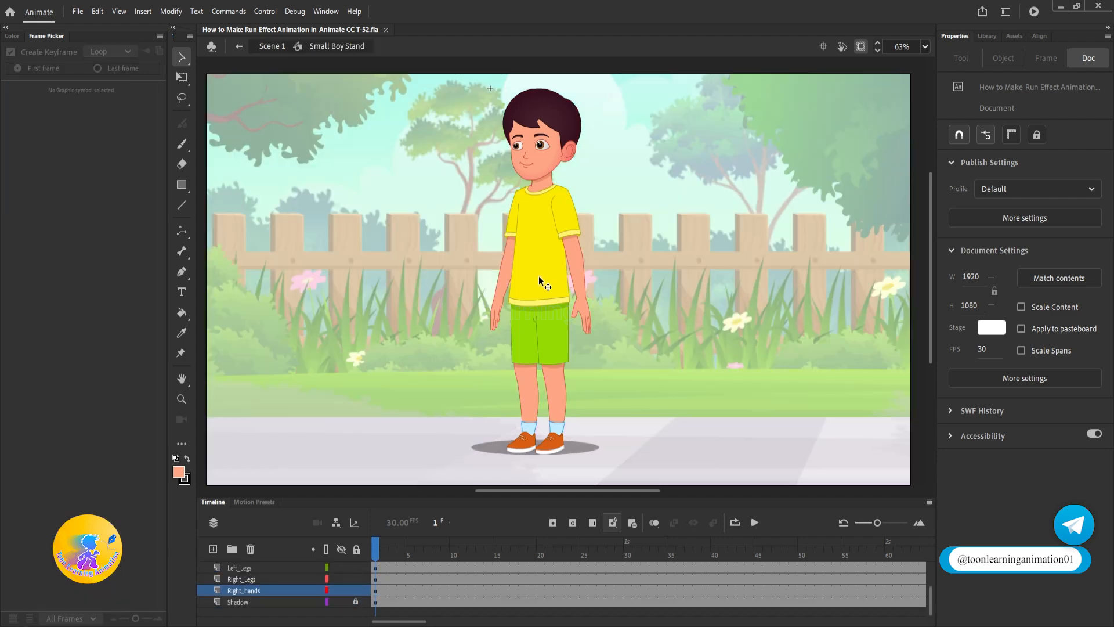
drag(629, 494, 624, 395)
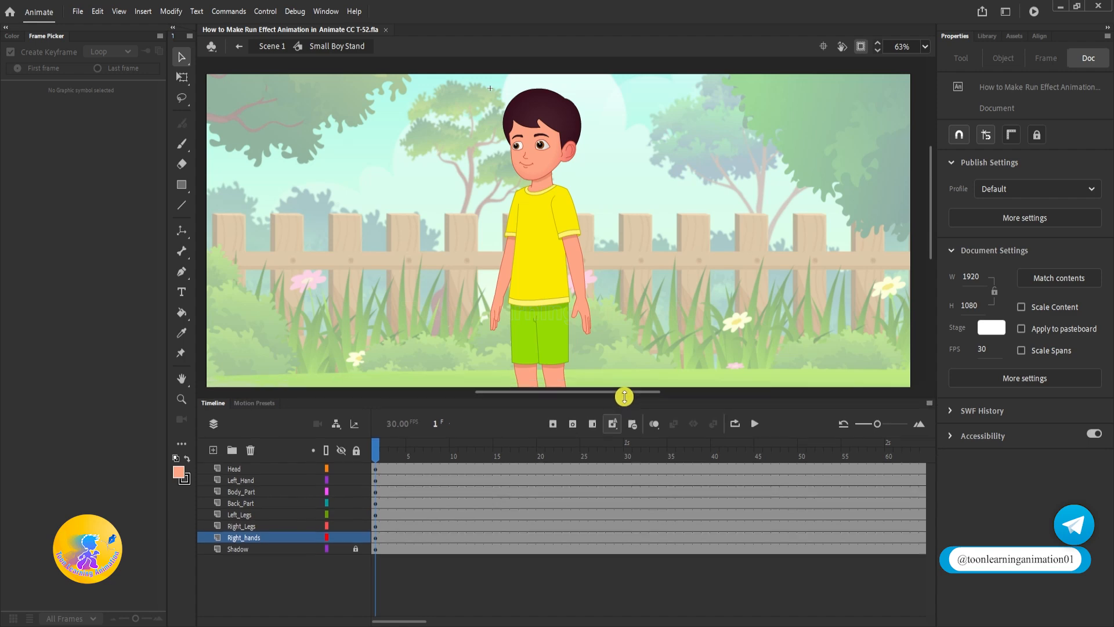
scroll(636, 185, down, 4)
drag(660, 226, 644, 236)
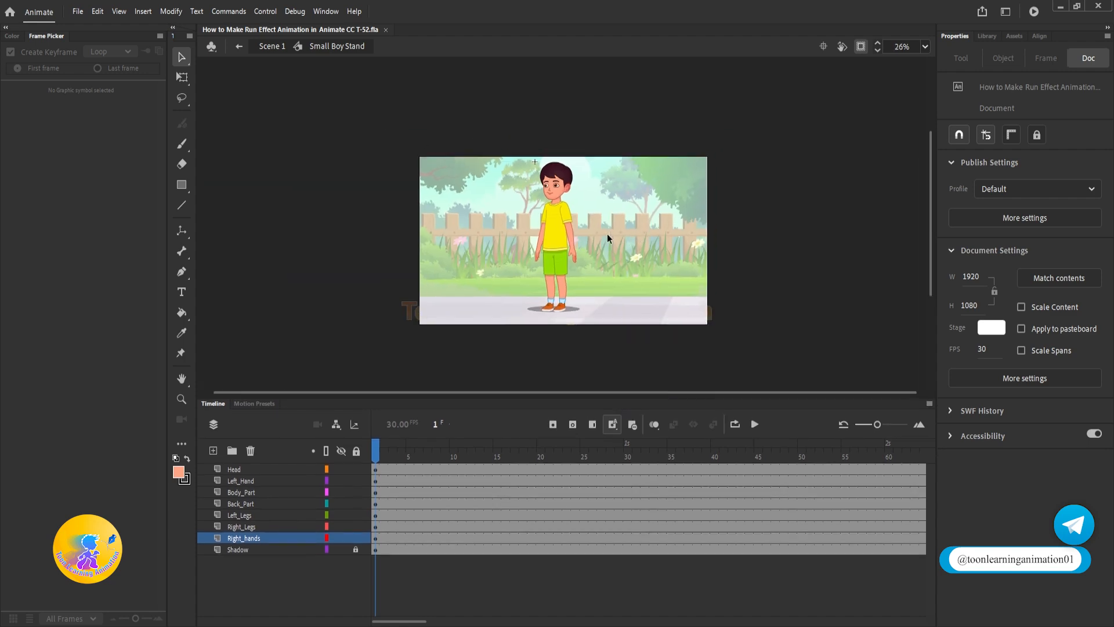
scroll(607, 233, up, 1)
key(ctrl+a)
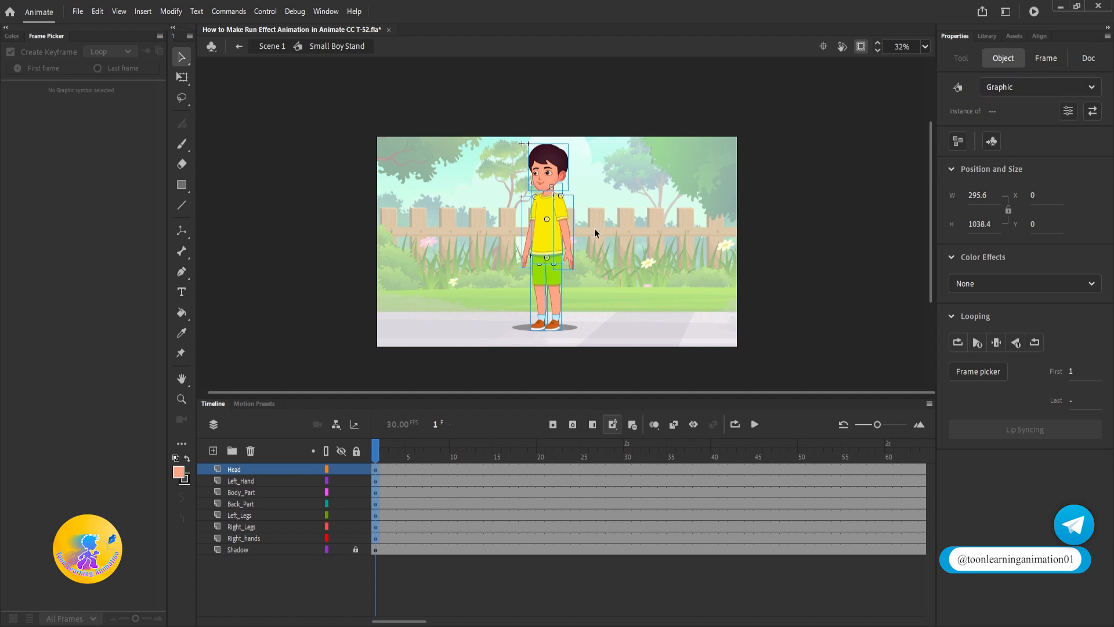
click(605, 238)
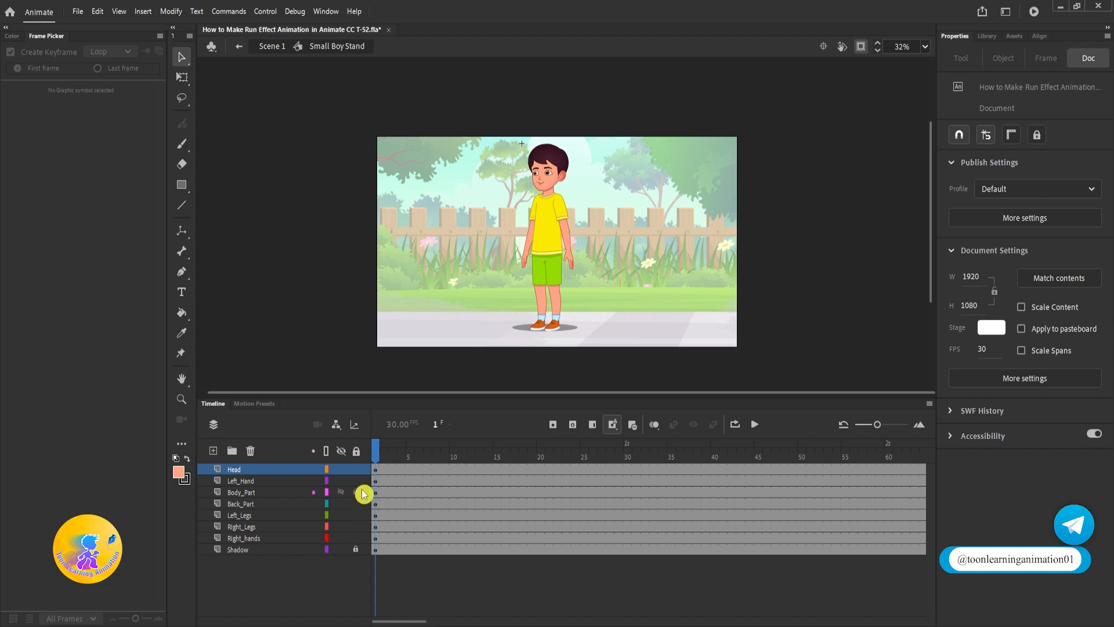
key(Return)
key(Return)
drag(430, 450, 367, 408)
scroll(584, 219, up, 2)
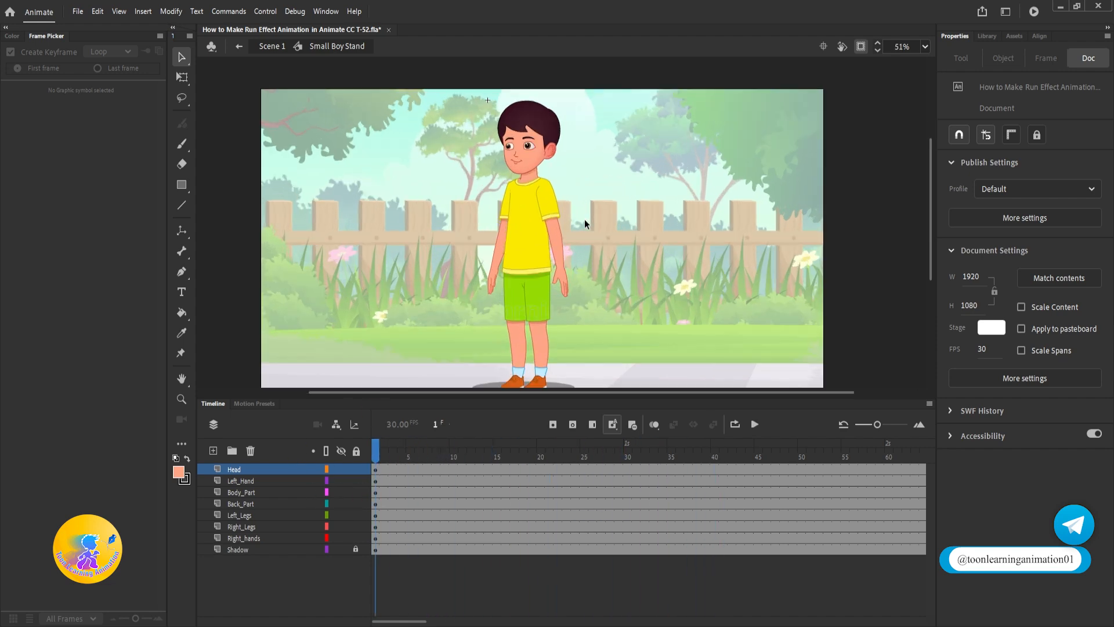
Insert keyframes at frame 3 on all layers of the Small Boy Stand symbol.
click(396, 458)
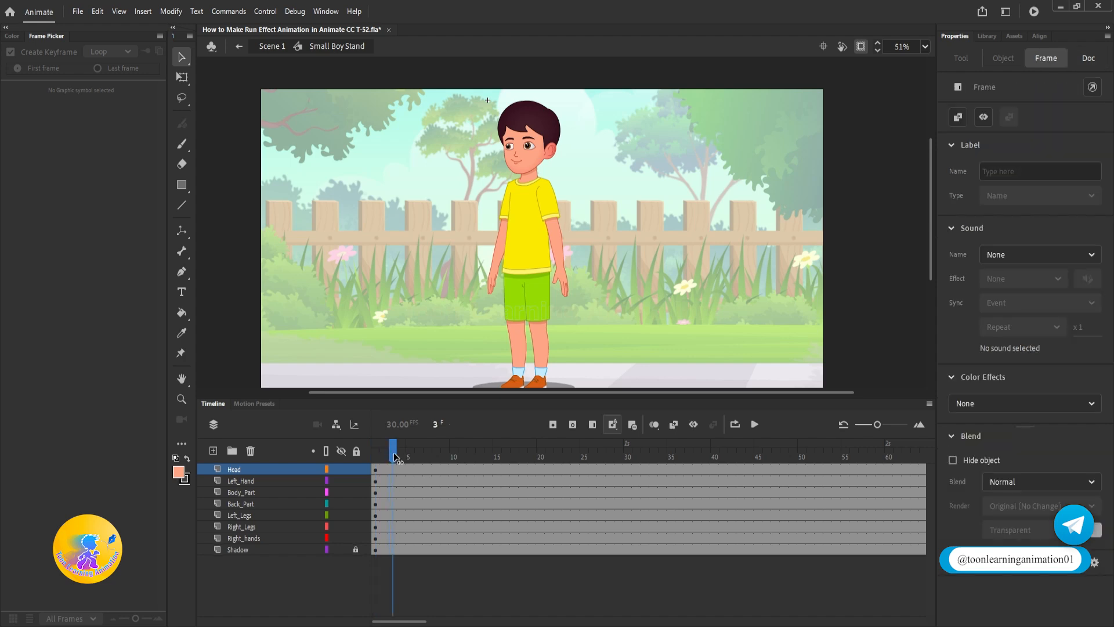
click(395, 458)
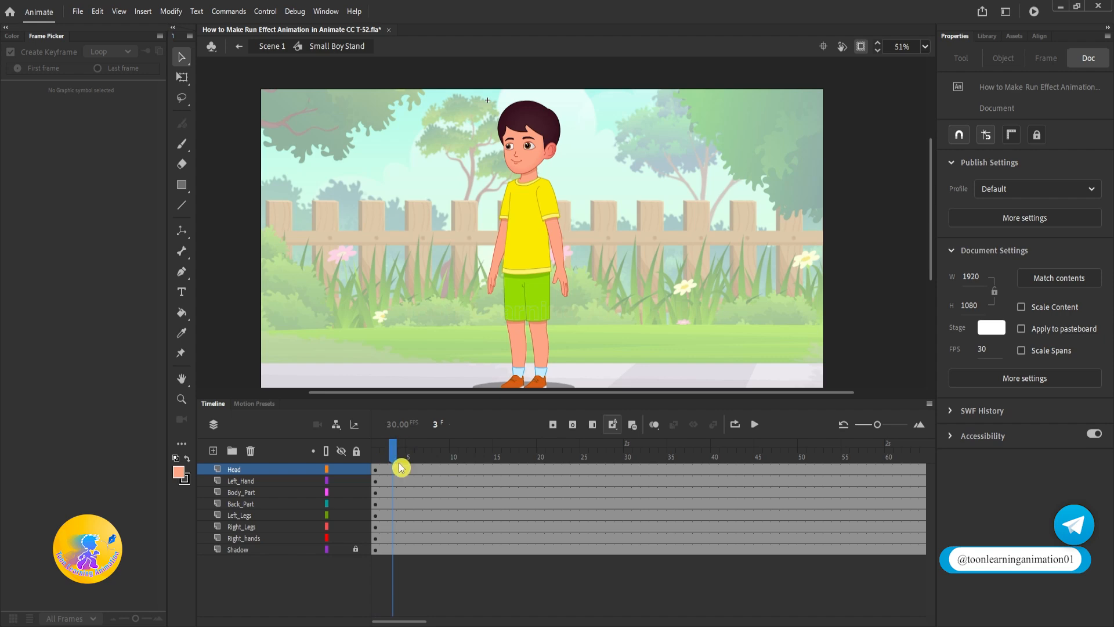
click(393, 458)
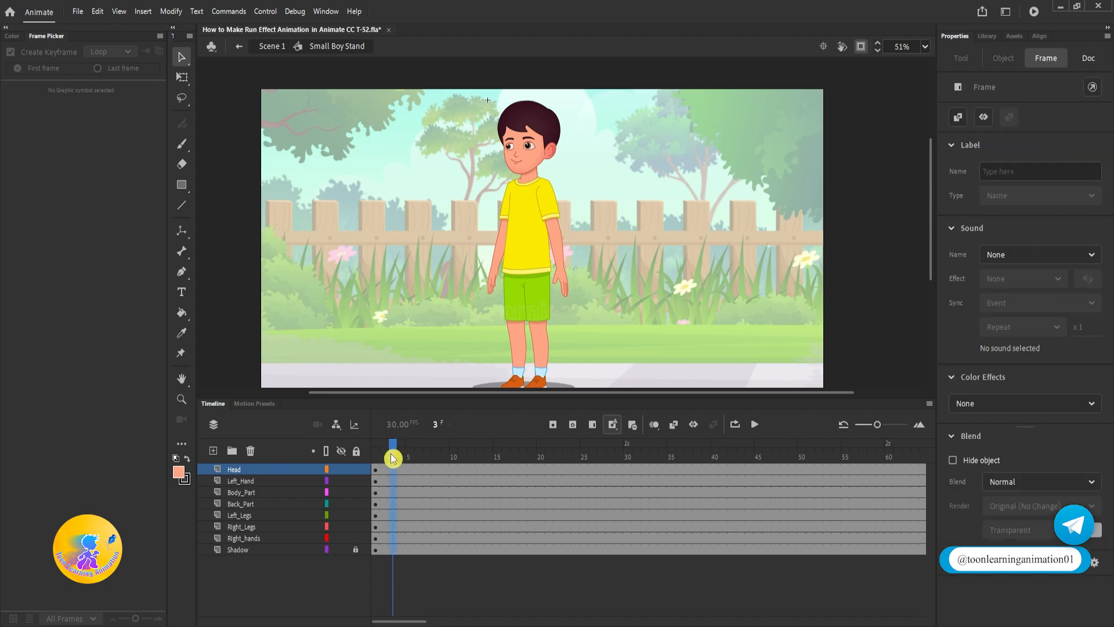
key(F6)
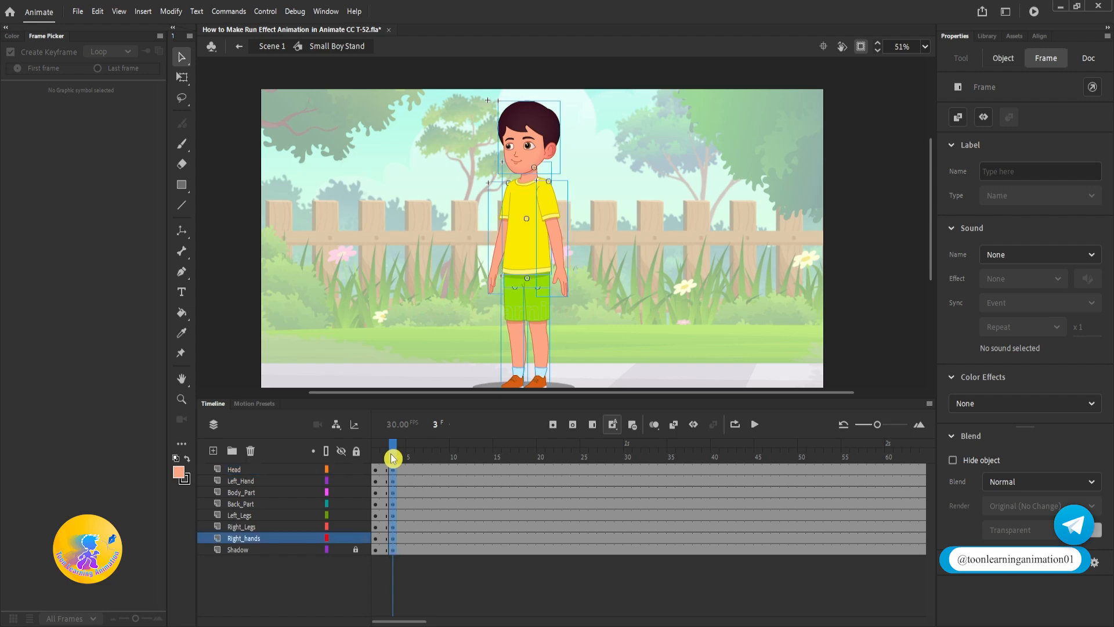
Rotate both arms outward from the shoulders at frame 3, the right arm forward and the left arm backward.
key(q)
click(651, 227)
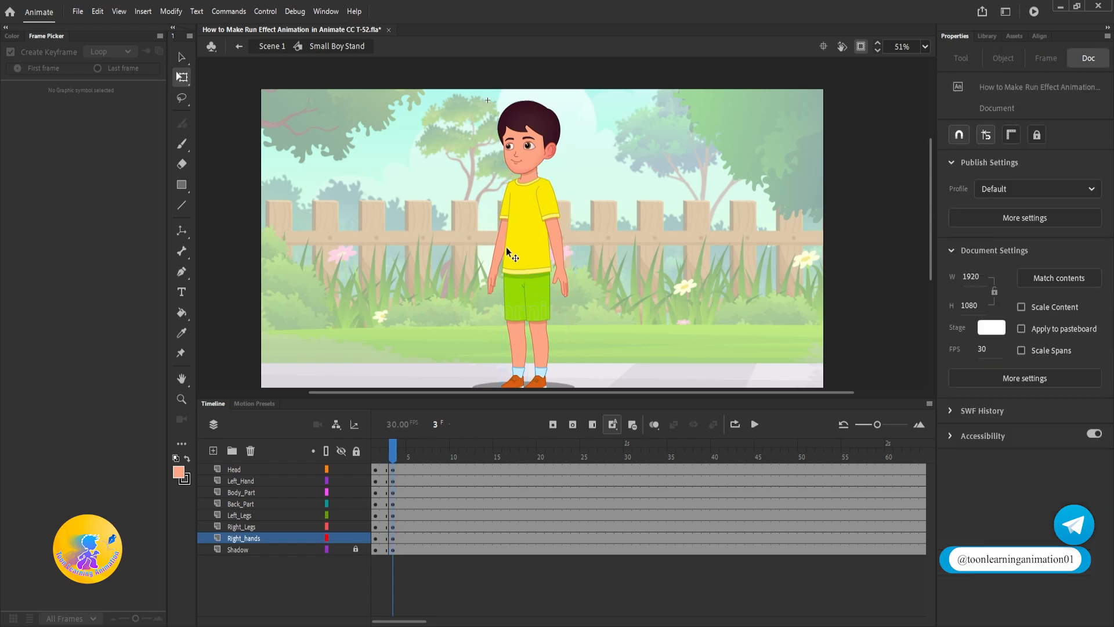
click(490, 287)
scroll(489, 296, up, 2)
drag(481, 297, 380, 229)
click(607, 276)
drag(620, 297, 700, 259)
scroll(679, 335, down, 3)
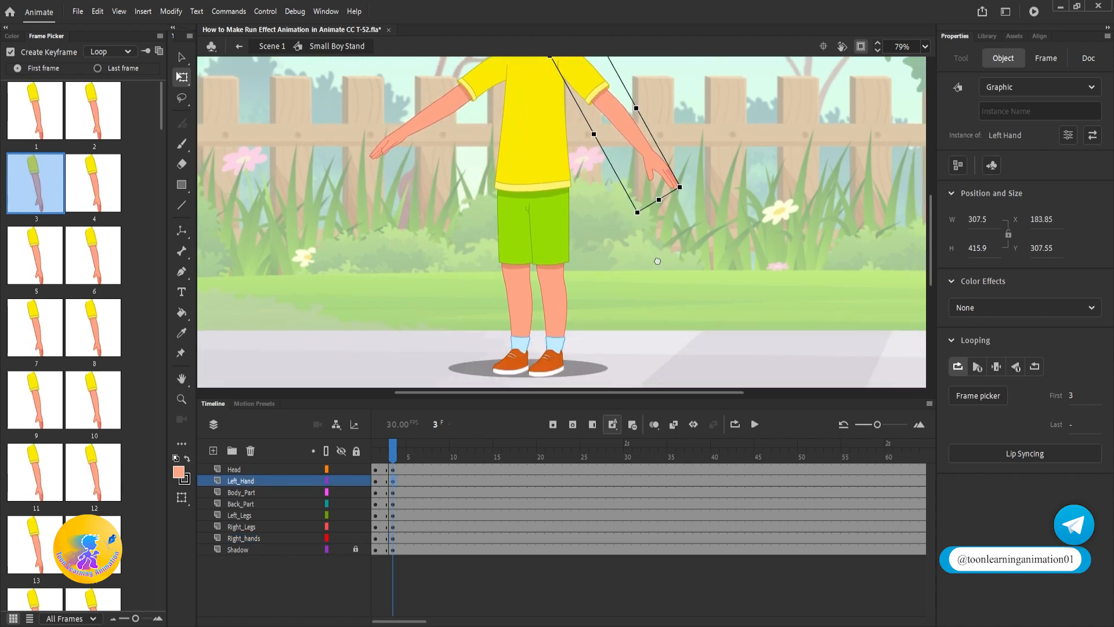
Rotate the right leg forward from the hip at frame 3.
click(512, 264)
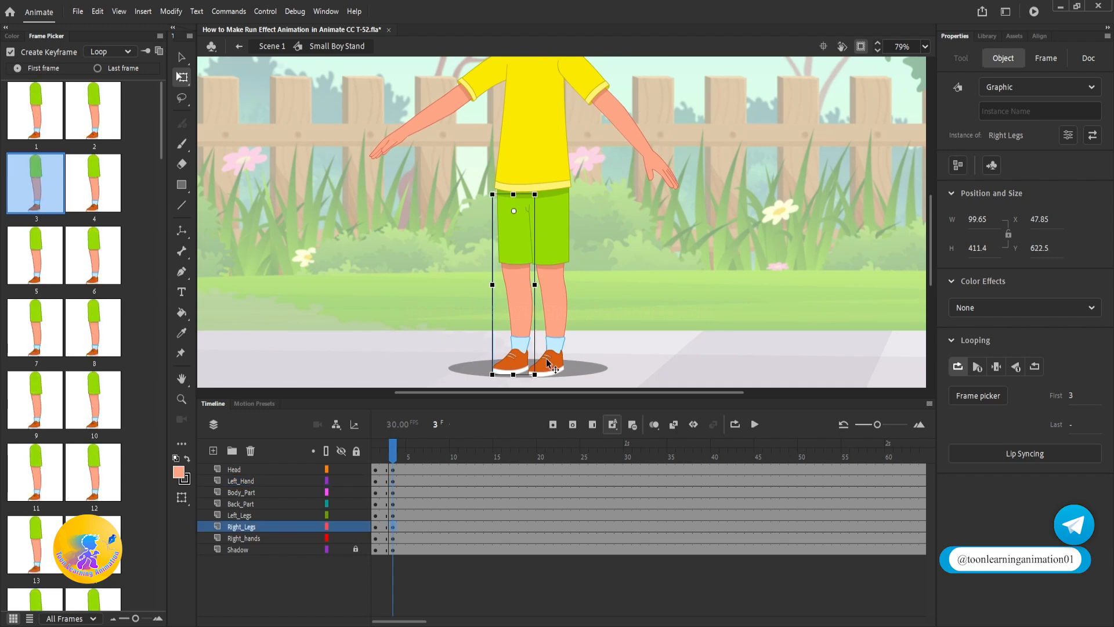
drag(540, 372, 463, 362)
scroll(620, 231, up, 4)
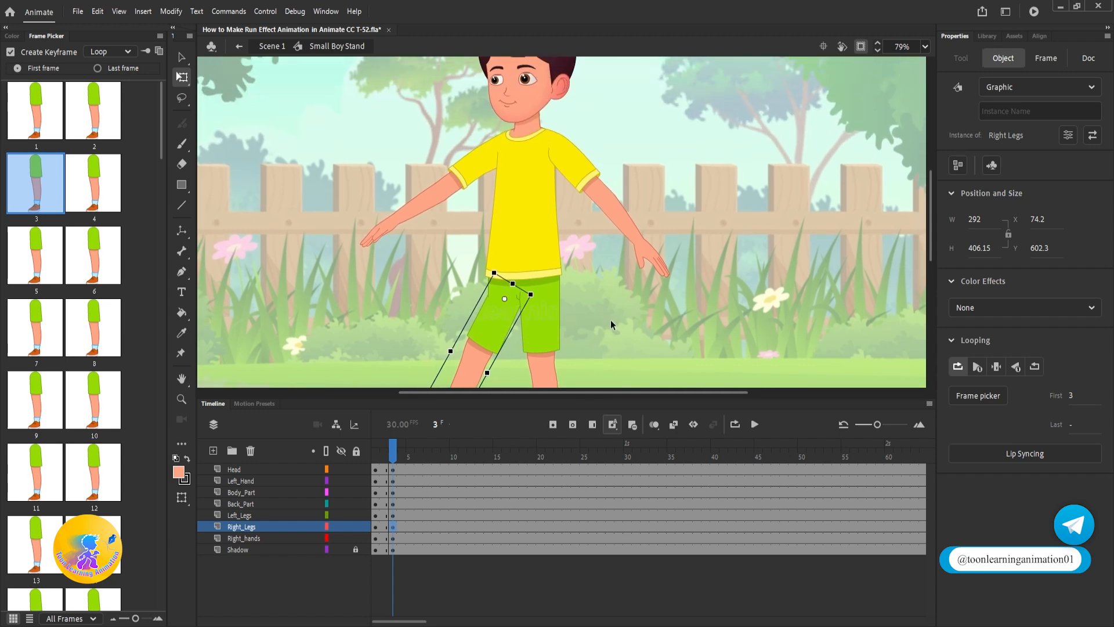
Select all the body parts and tilt the whole figure forward around the standing left foot.
scroll(534, 231, down, 2)
drag(433, 111, 623, 295)
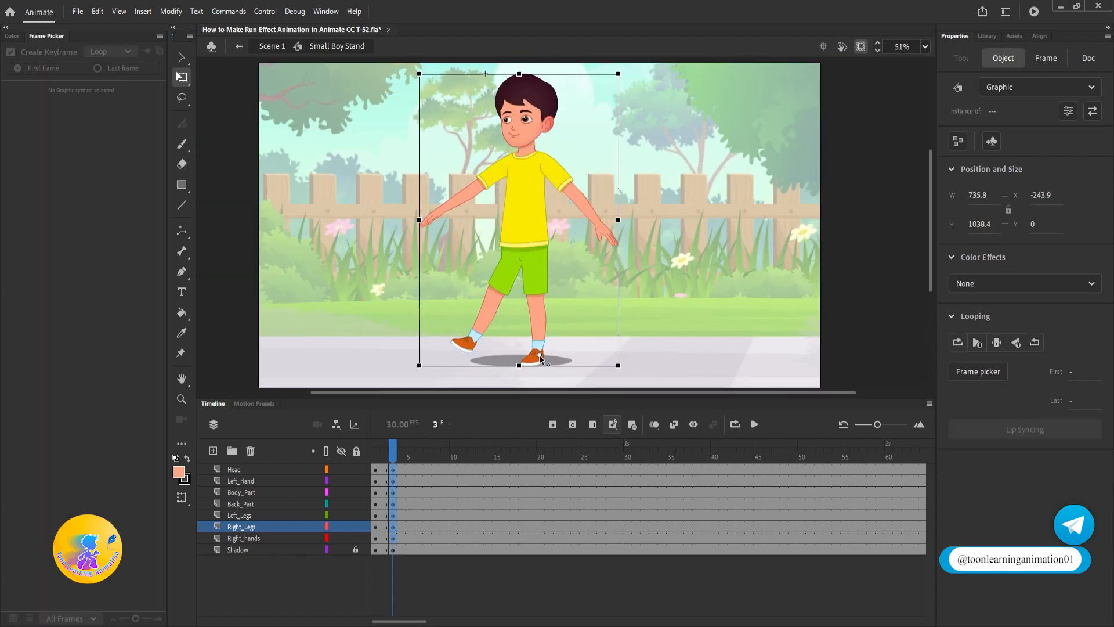
drag(627, 72, 592, 70)
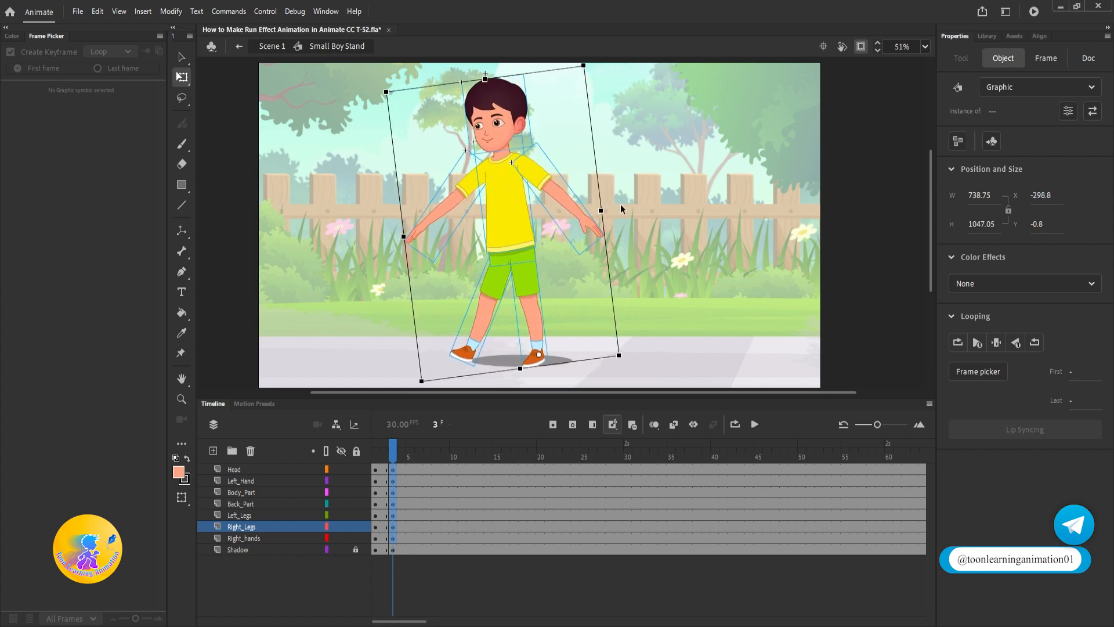
click(640, 290)
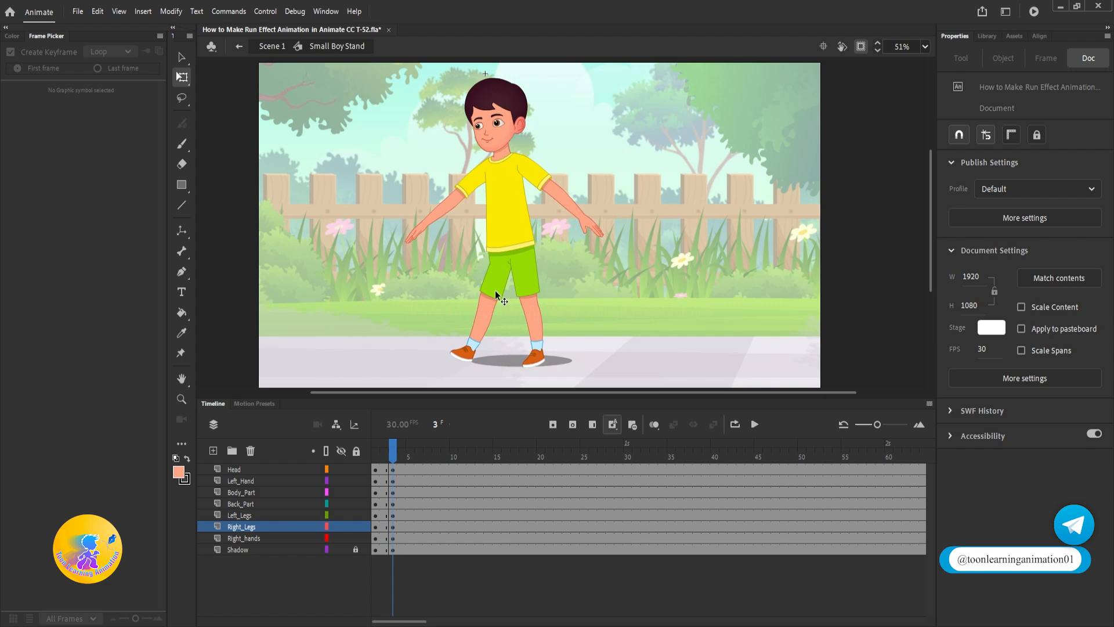
Inside the Right hands symbol, keyframe the forearm at frame 3 and bend it upward at the elbow.
double_click(440, 217)
key(F6)
click(419, 239)
drag(405, 244, 392, 200)
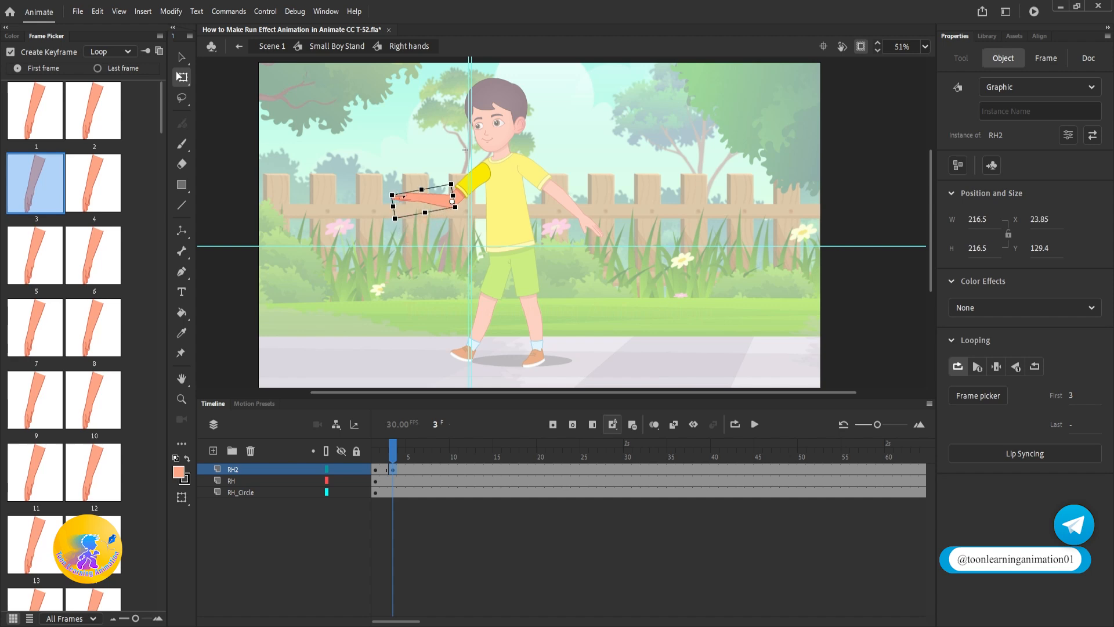
double_click(638, 202)
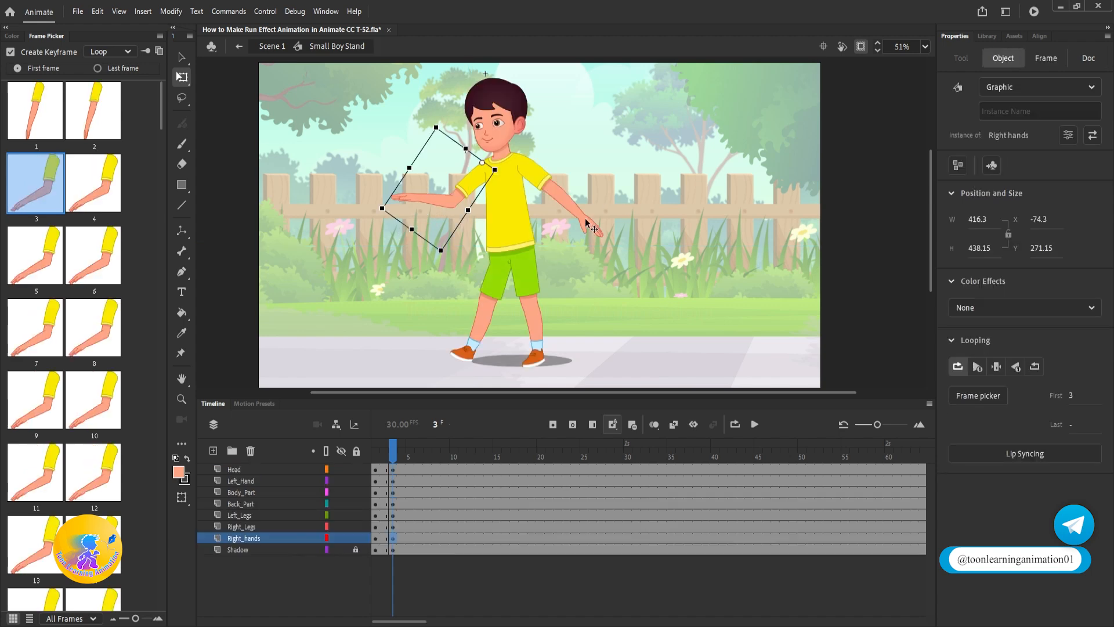
Inside the Left Hand symbol, bend the forearm inward at the elbow toward the waist at frame 3.
double_click(589, 228)
click(589, 228)
drag(611, 235, 534, 261)
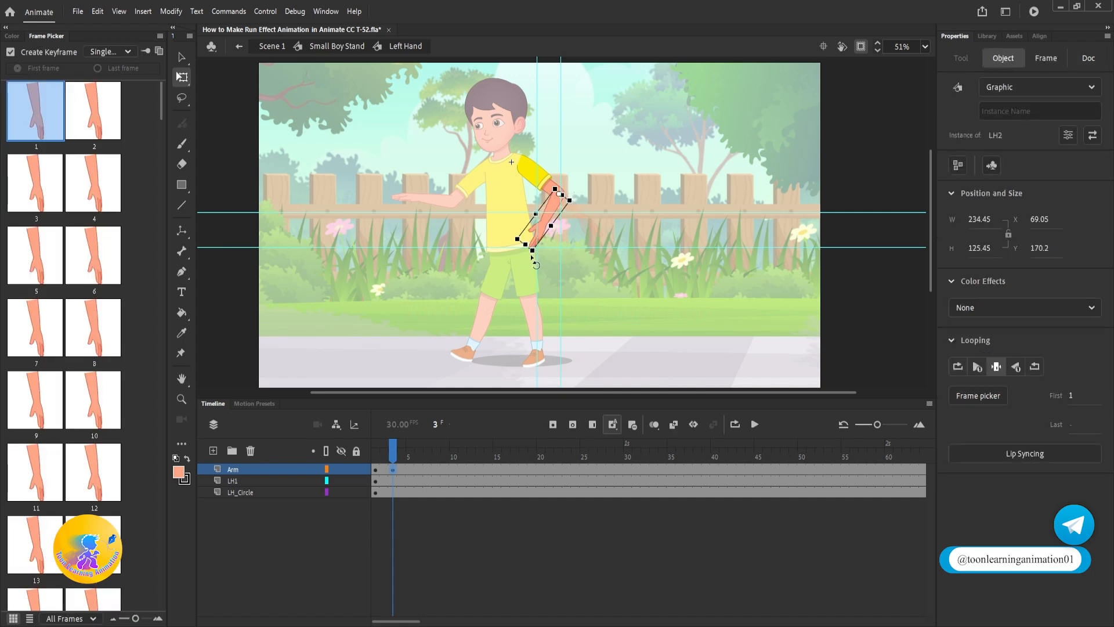
double_click(621, 172)
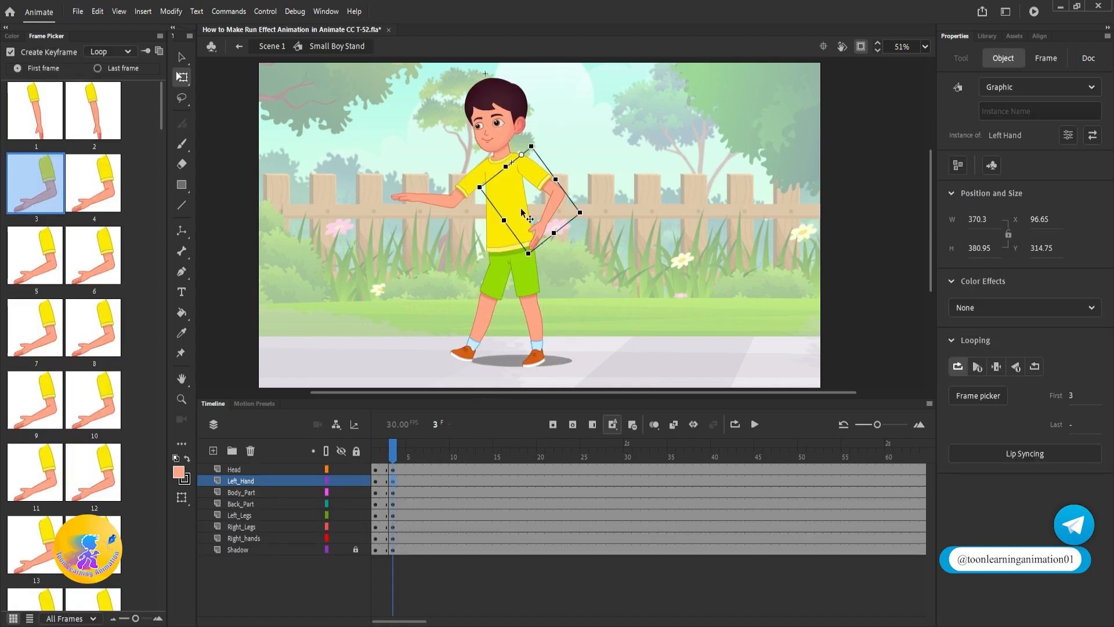
Adjust the tilt of the boy's head at frame 3.
click(520, 126)
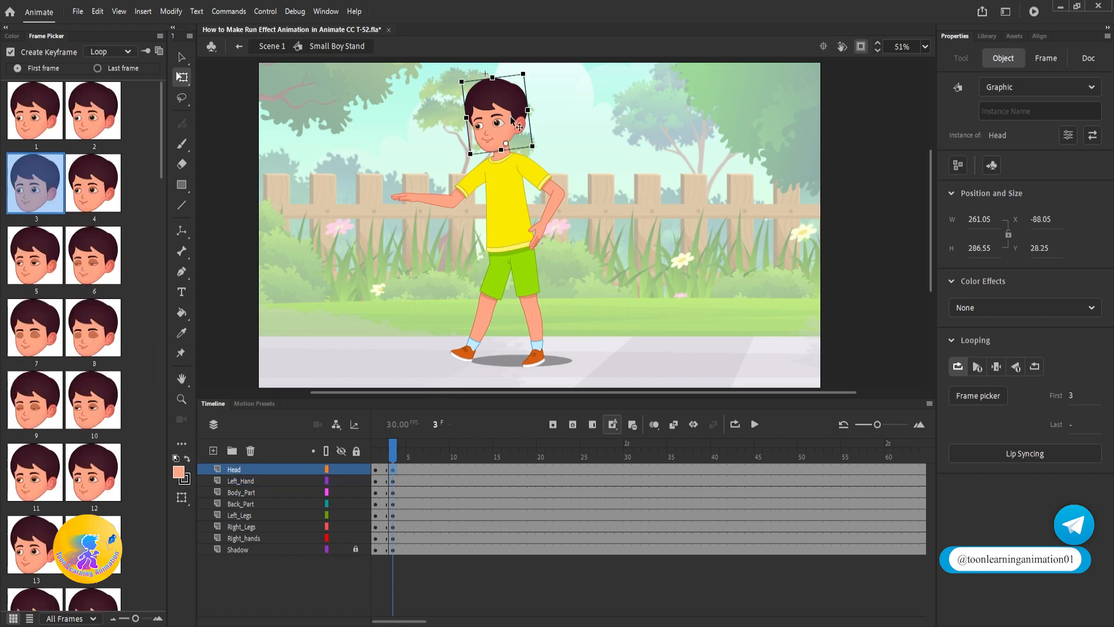
drag(481, 104, 473, 145)
scroll(469, 158, up, 3)
Create classic tweens between frames 1 and 3 on the layers from Head to Right_hands.
drag(392, 469, 392, 549)
click(386, 538)
right_click(387, 538)
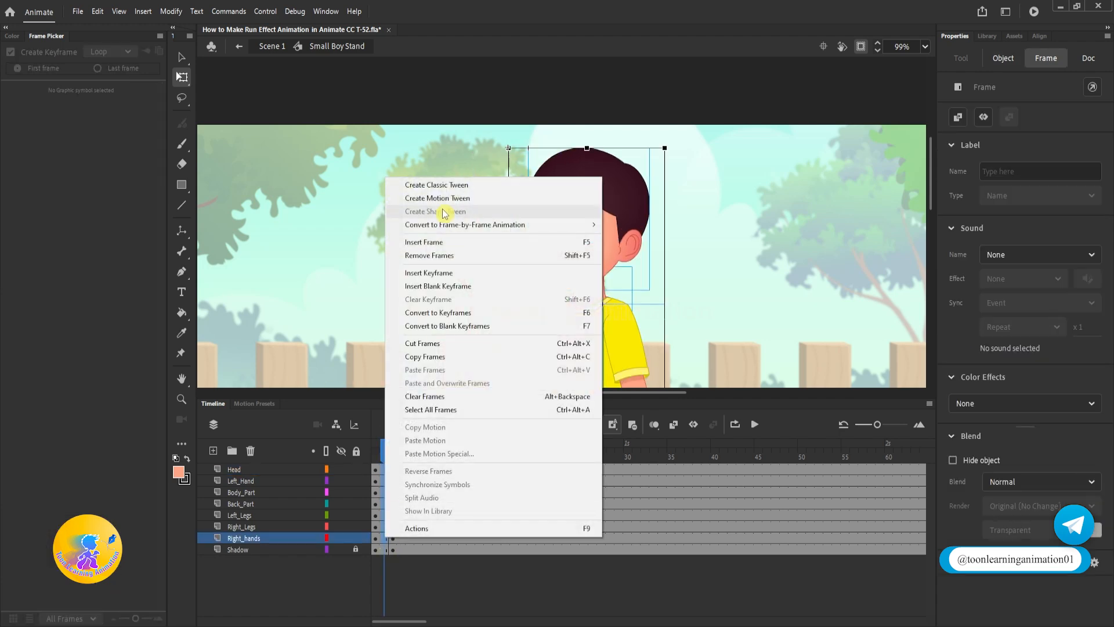
click(437, 187)
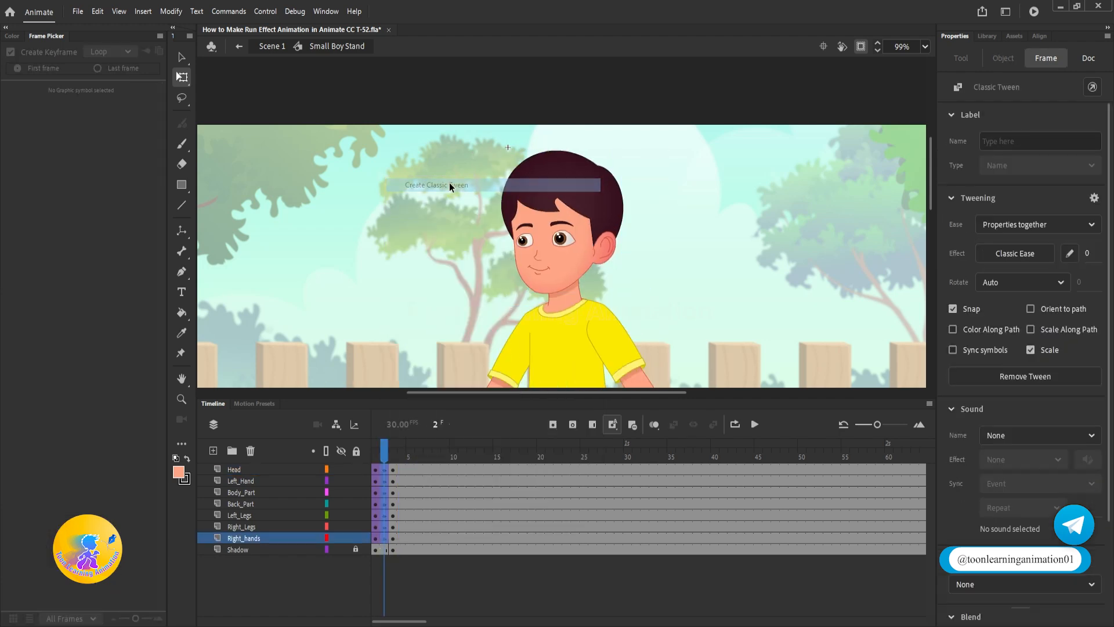
Inside the Right Legs symbol at frame 3, bend the lower leg and shoe backward around the knee.
scroll(451, 182, down, 4)
scroll(510, 260, up, 1)
drag(383, 453, 391, 456)
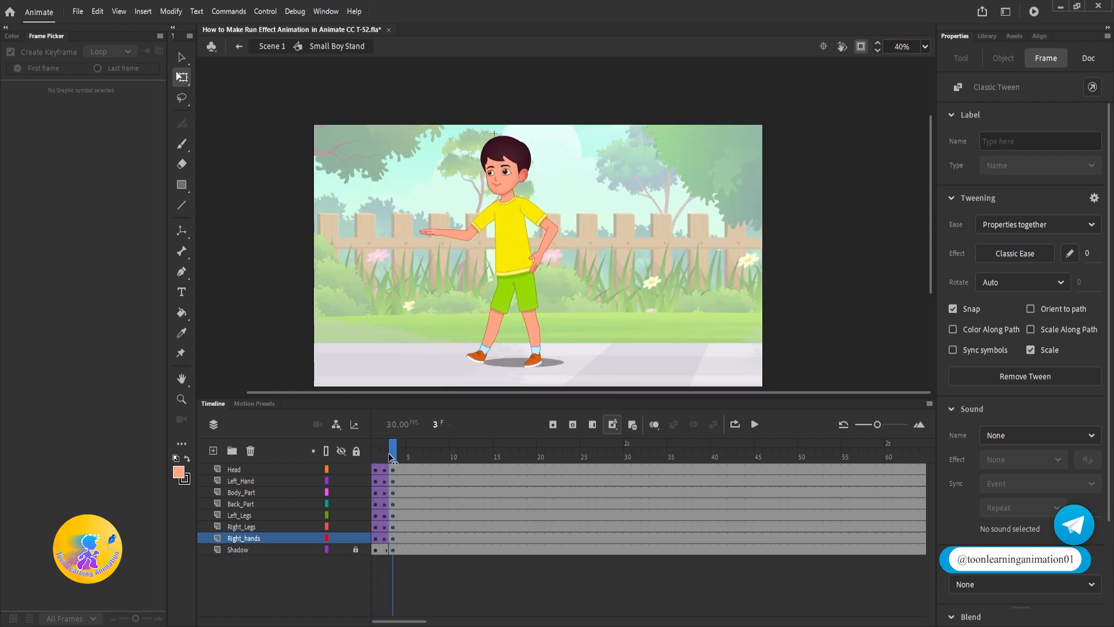
double_click(492, 333)
scroll(490, 336, up, 2)
click(490, 335)
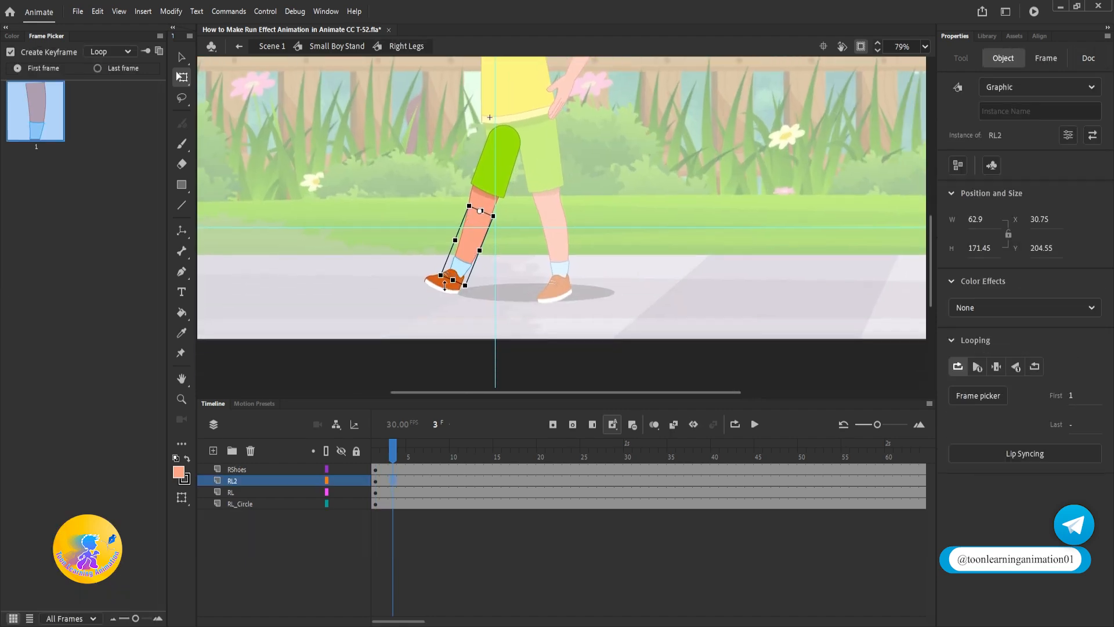
scroll(458, 281, up, 2)
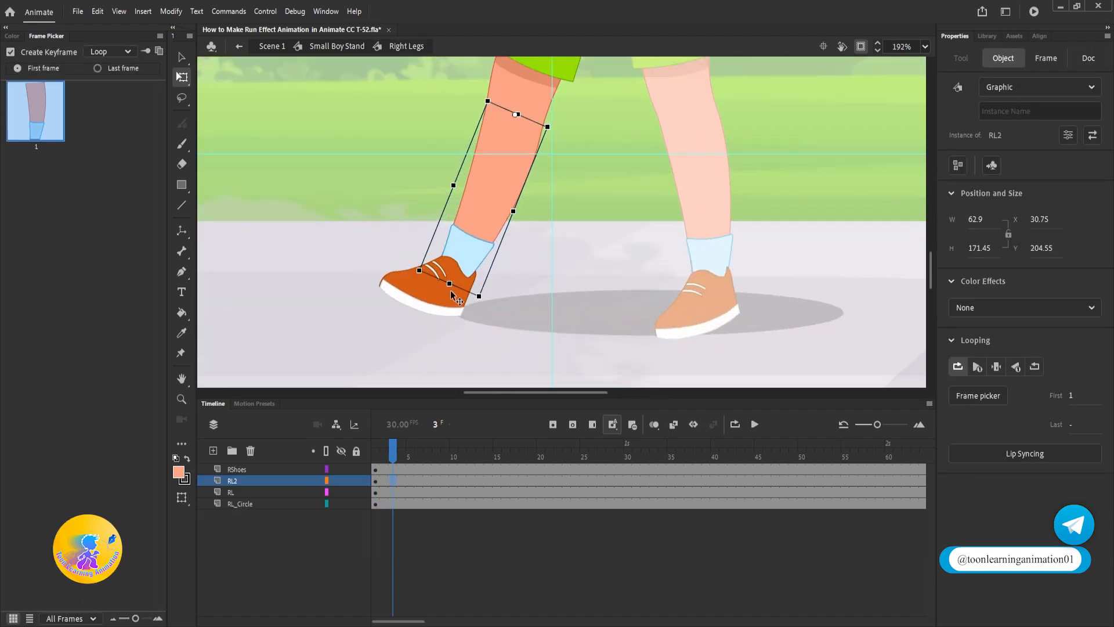
click(457, 292)
drag(458, 230, 500, 154)
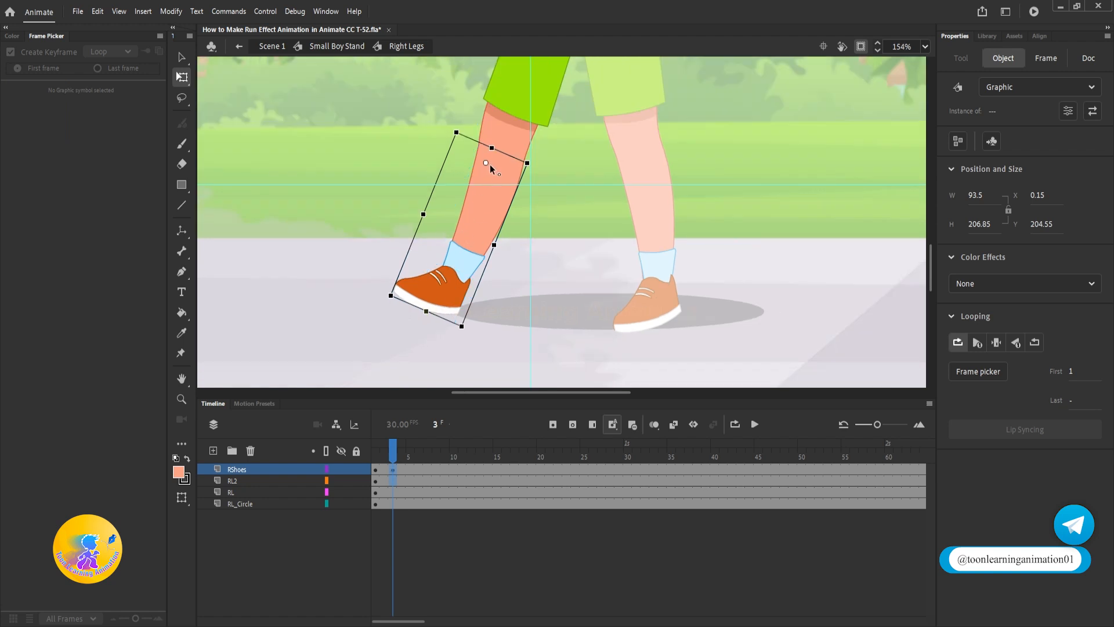
drag(393, 294, 508, 298)
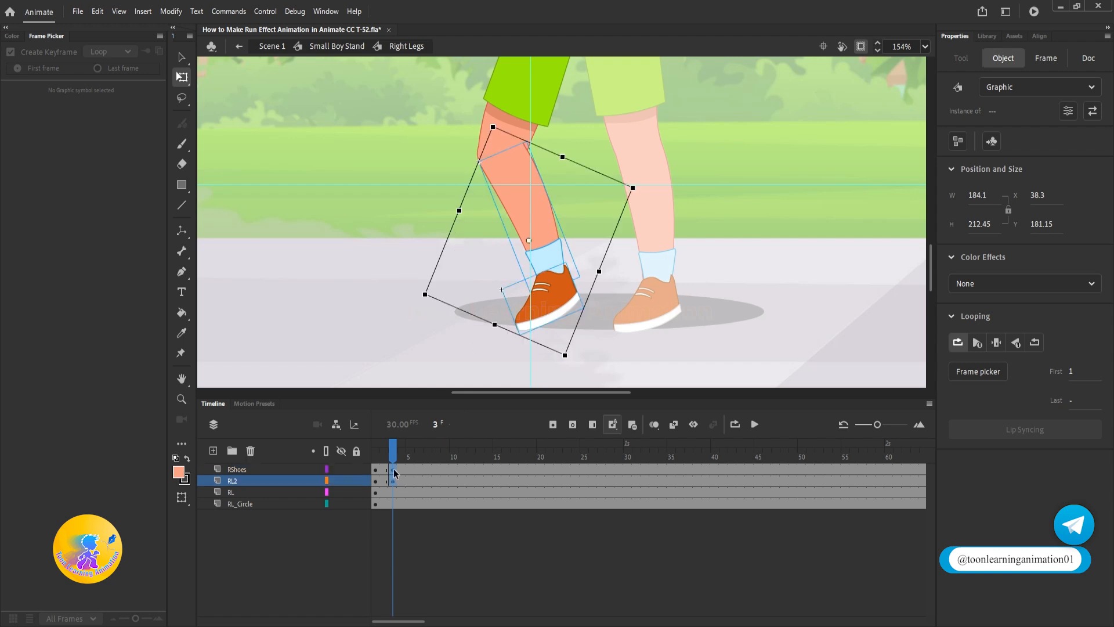
Return to the Small Boy Stand symbol and rotate the bent right leg further forward at frame 3.
click(614, 428)
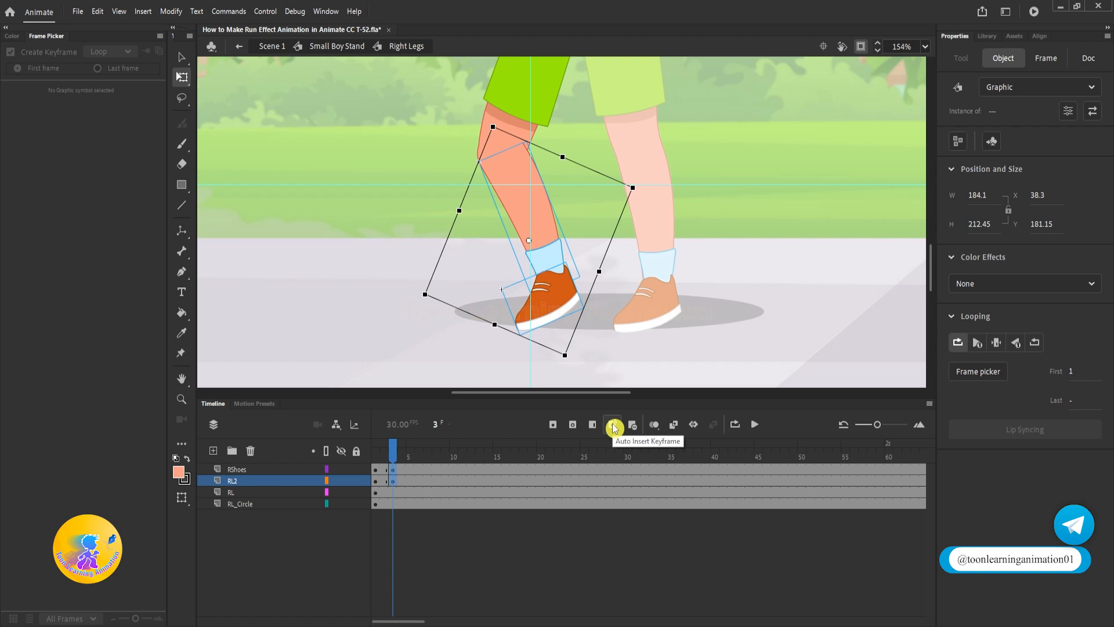
scroll(614, 294, down, 5)
double_click(742, 205)
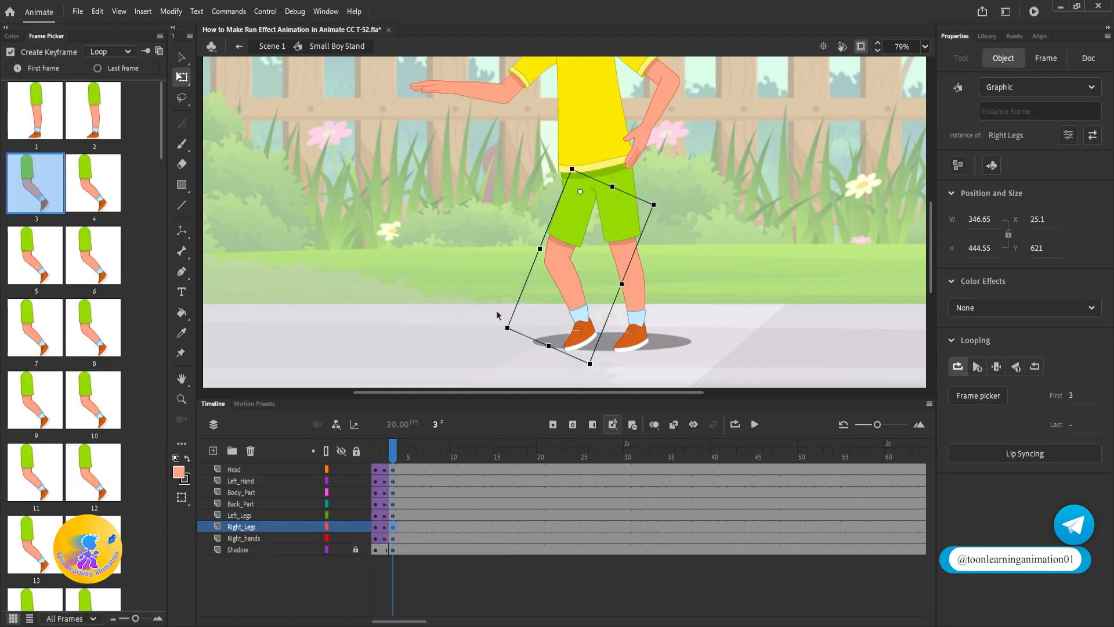
drag(506, 325, 485, 311)
Inside the Right Legs symbol, create classic tweens between frames 1 and 3 on the RShoes and RL2 layers.
double_click(551, 248)
drag(384, 471, 386, 480)
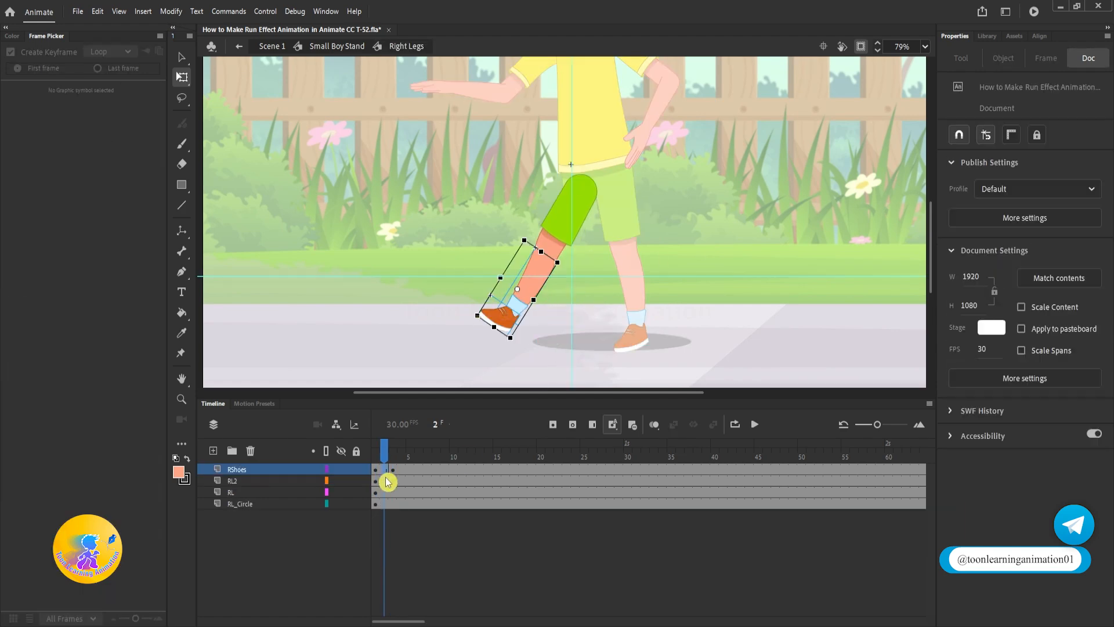
right_click(385, 480)
click(437, 123)
double_click(692, 164)
Inside the Left Hand symbol, create a classic tween between frames 1 and 3 on the Arm layer.
drag(701, 177, 699, 255)
double_click(659, 173)
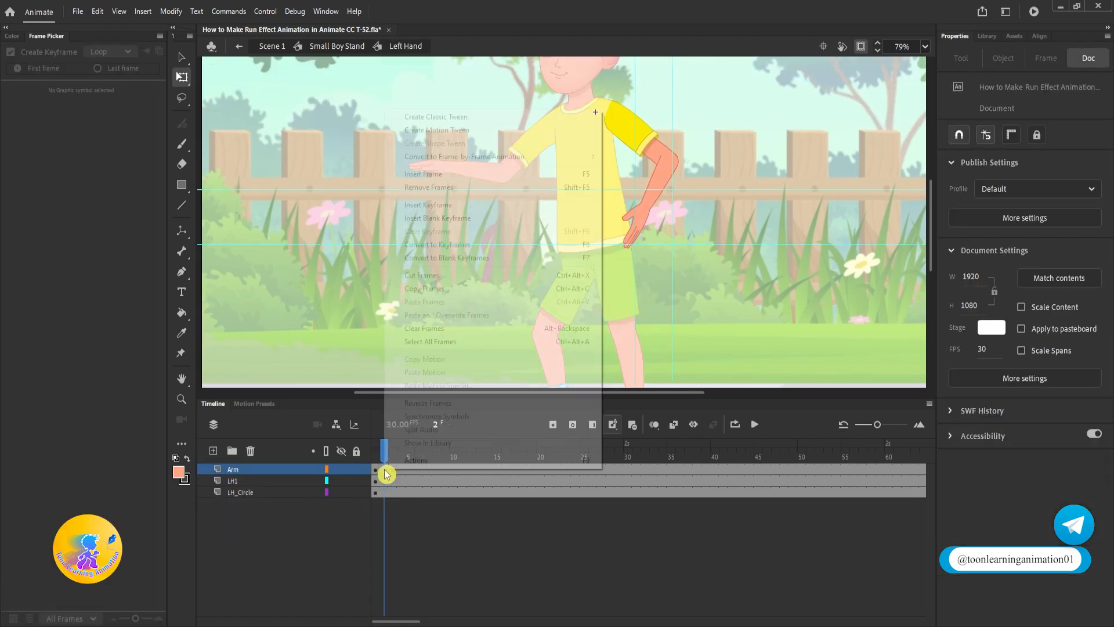
right_click(384, 470)
click(441, 115)
double_click(518, 174)
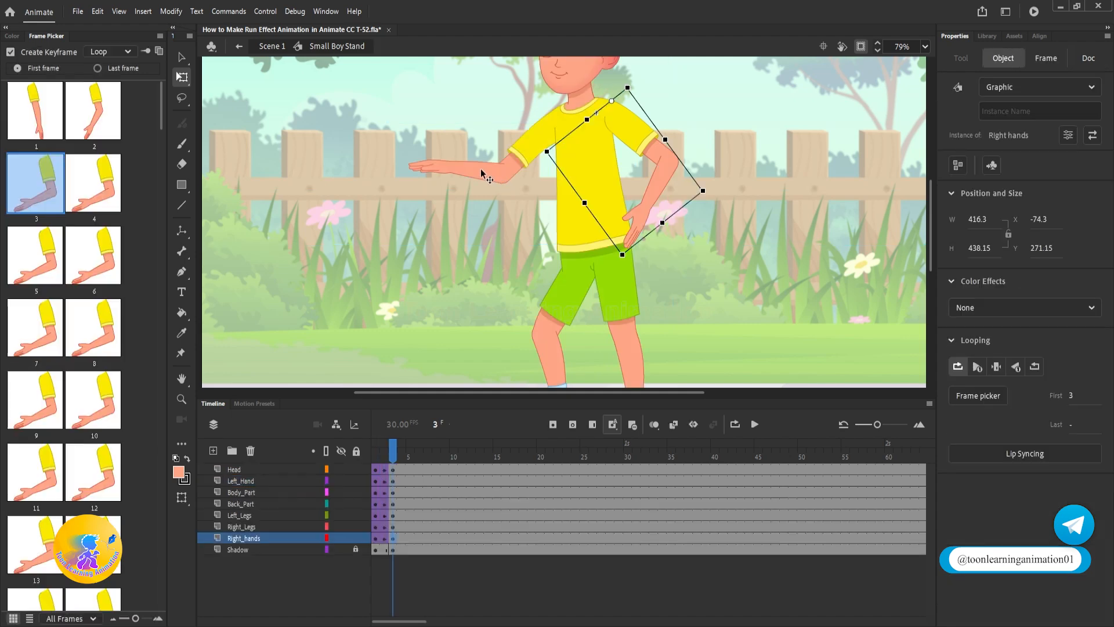
Inside the Right hands symbol, create a classic tween between frames 1 and 3 on the RH2 layer.
double_click(518, 176)
click(441, 116)
key(v)
double_click(710, 151)
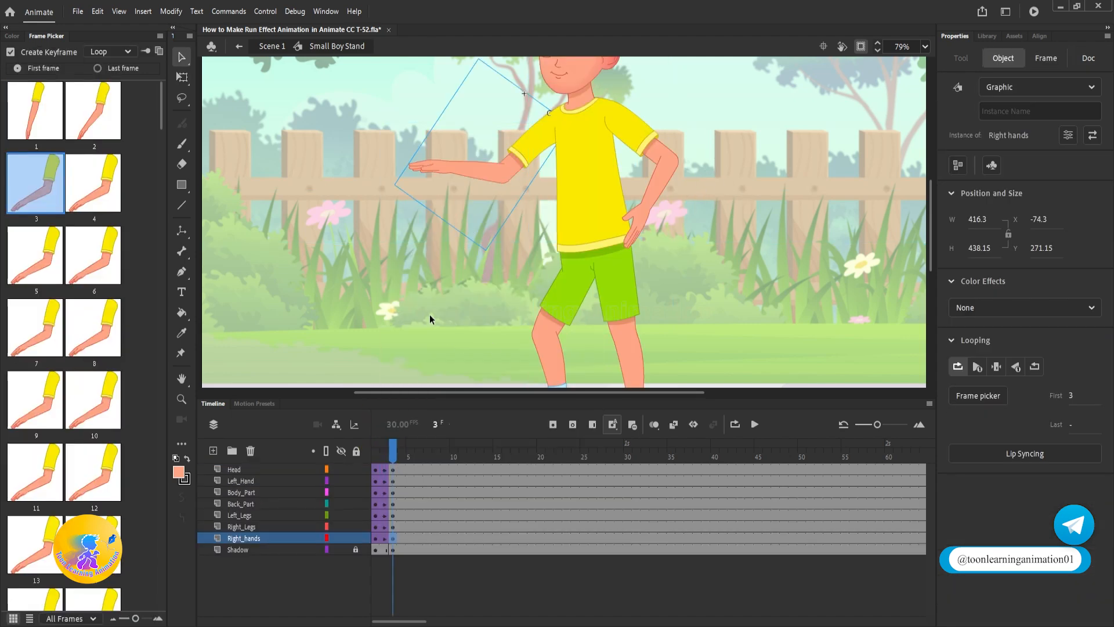
Play back and scrub the first frames of the Small Boy Stand symbol to check the transition into the running pose.
key(ctrl+minus)
drag(400, 457, 350, 444)
click(663, 219)
key(Return)
key(Return)
drag(418, 457, 307, 426)
key(Return)
key(Return)
drag(403, 453, 303, 453)
click(397, 452)
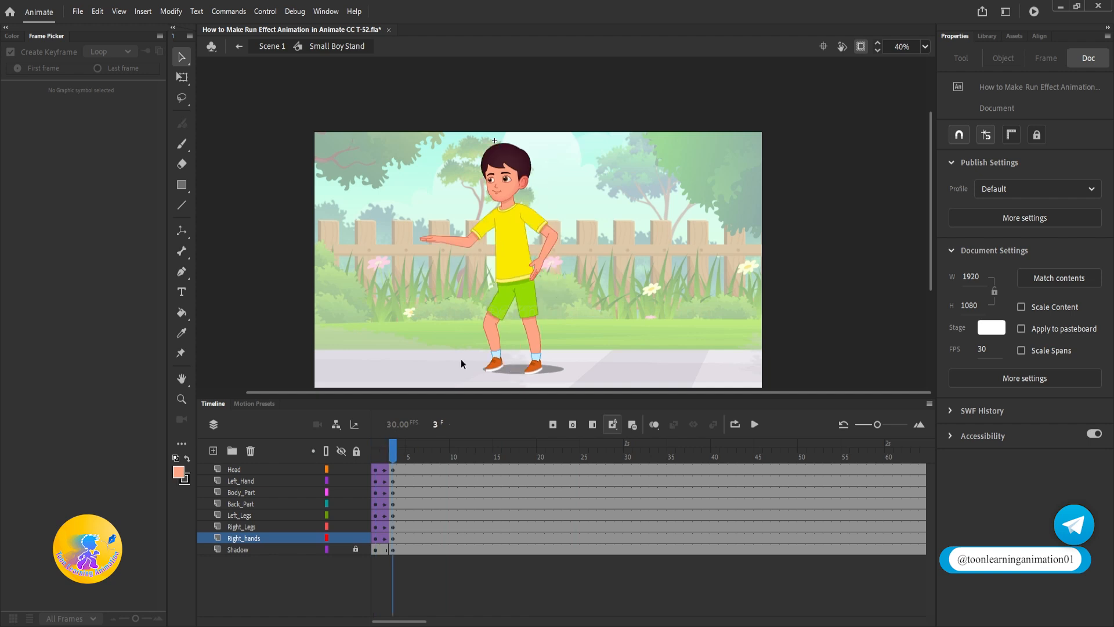
Open the nested LH2 forearm symbol inside the Left Hand symbol for editing.
click(544, 256)
key(q)
scroll(574, 253, up, 1)
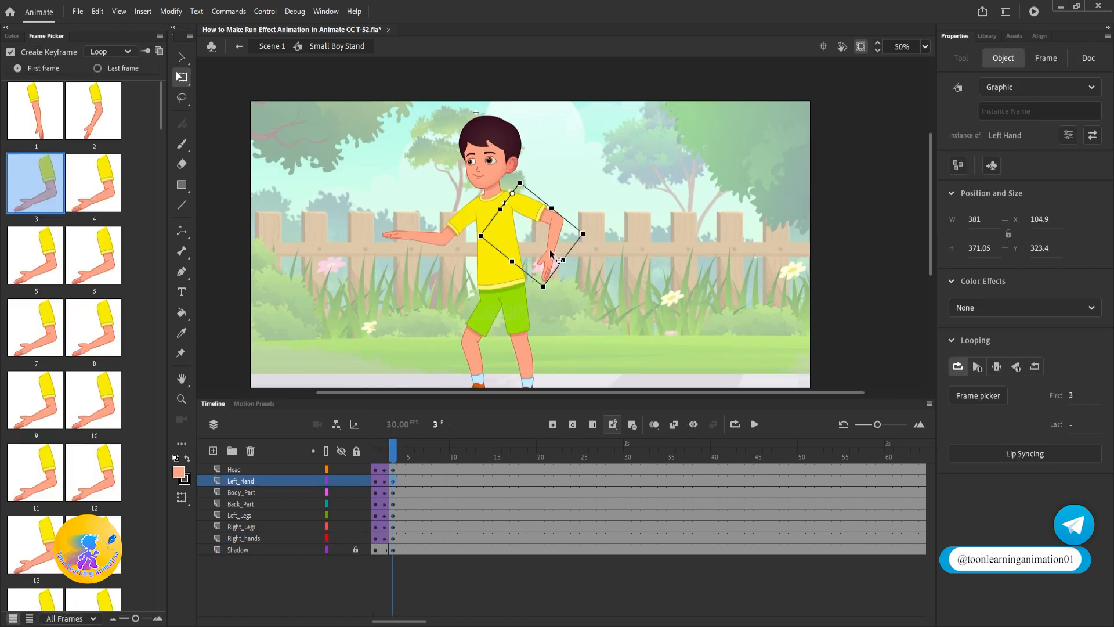
double_click(549, 249)
scroll(548, 256, up, 2)
click(550, 283)
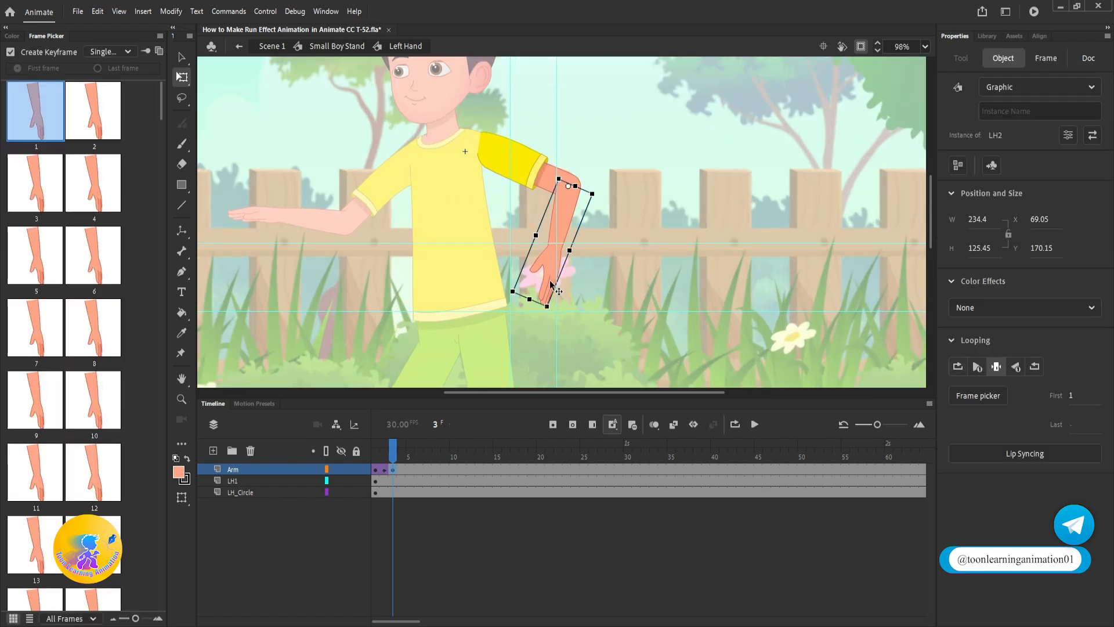
key(v)
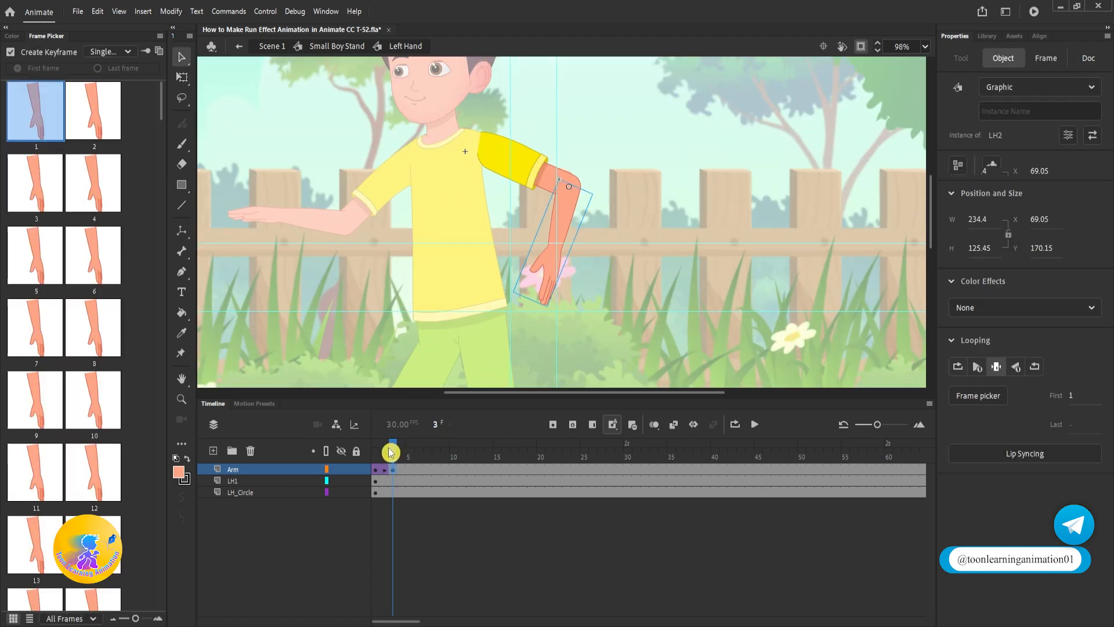
click(385, 455)
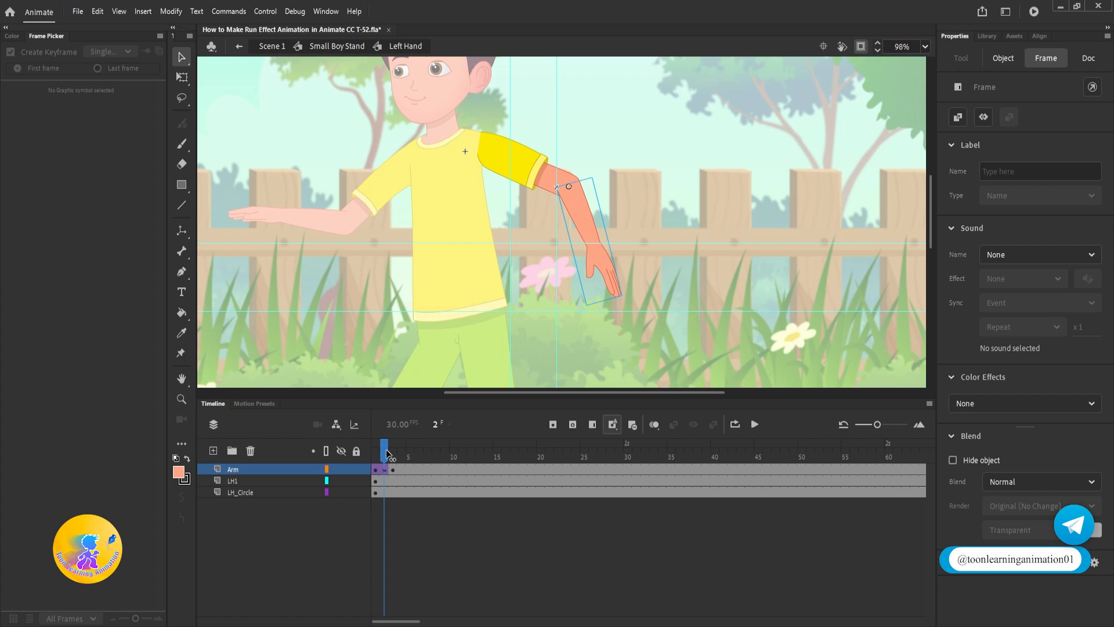
double_click(602, 266)
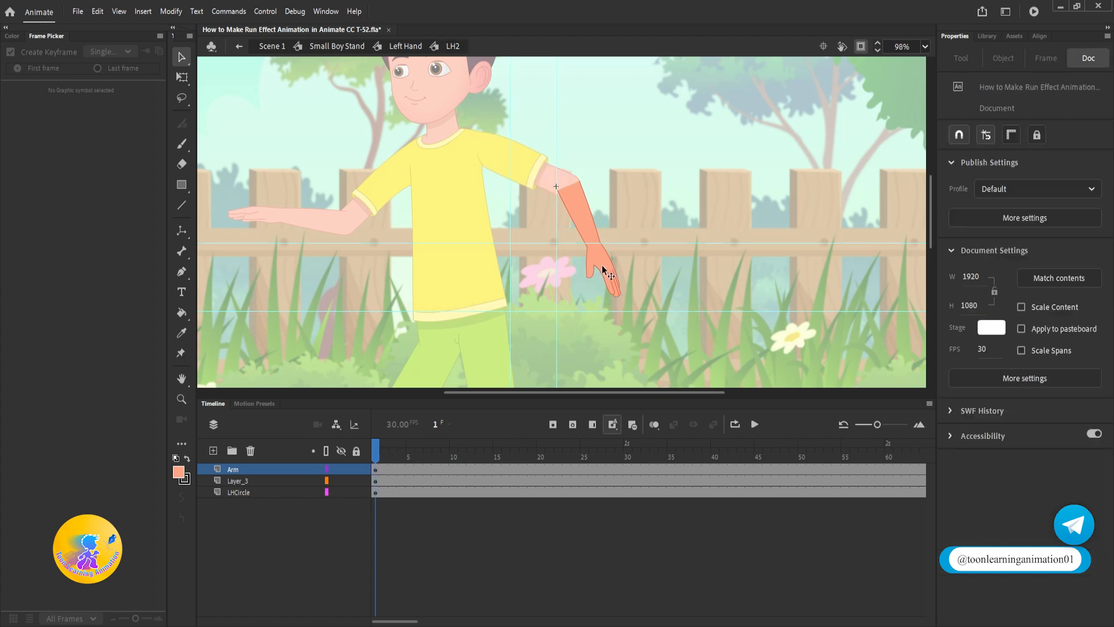
Switch the hand in the LH2 symbol to closed-fist pose 5 at frame 2 and return to the Left Hand symbol.
click(384, 457)
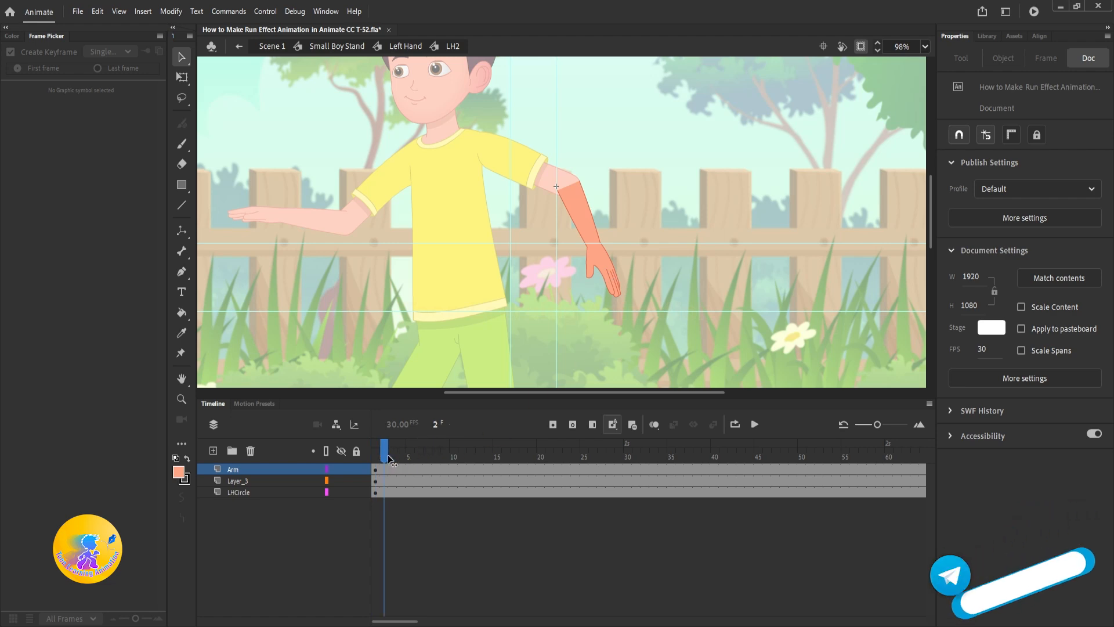
click(611, 268)
click(183, 328)
click(38, 270)
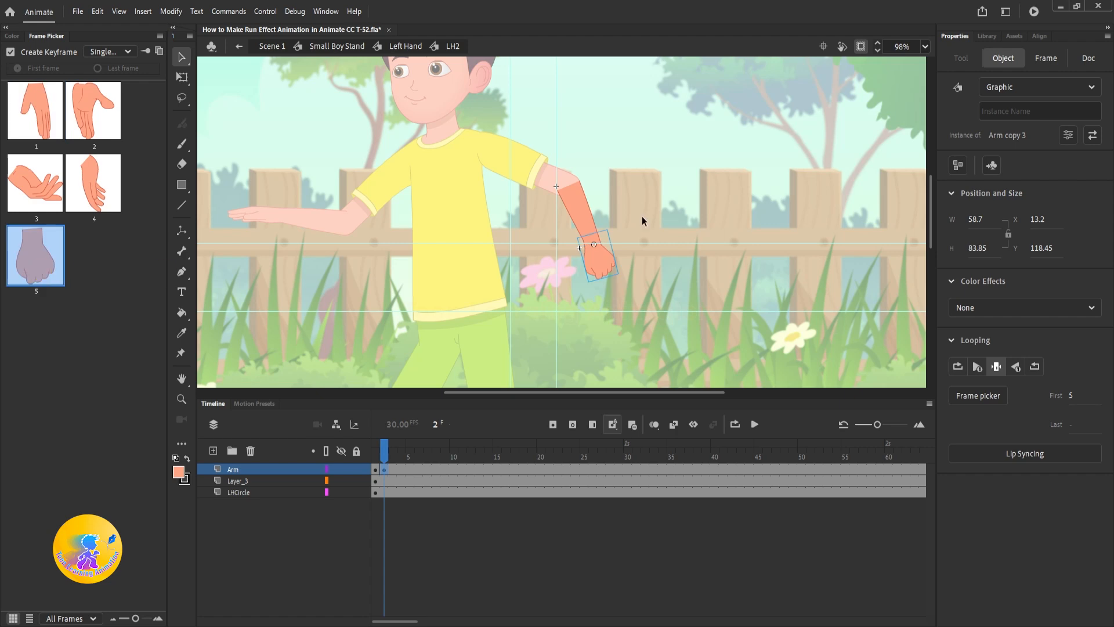
scroll(605, 268, up, 3)
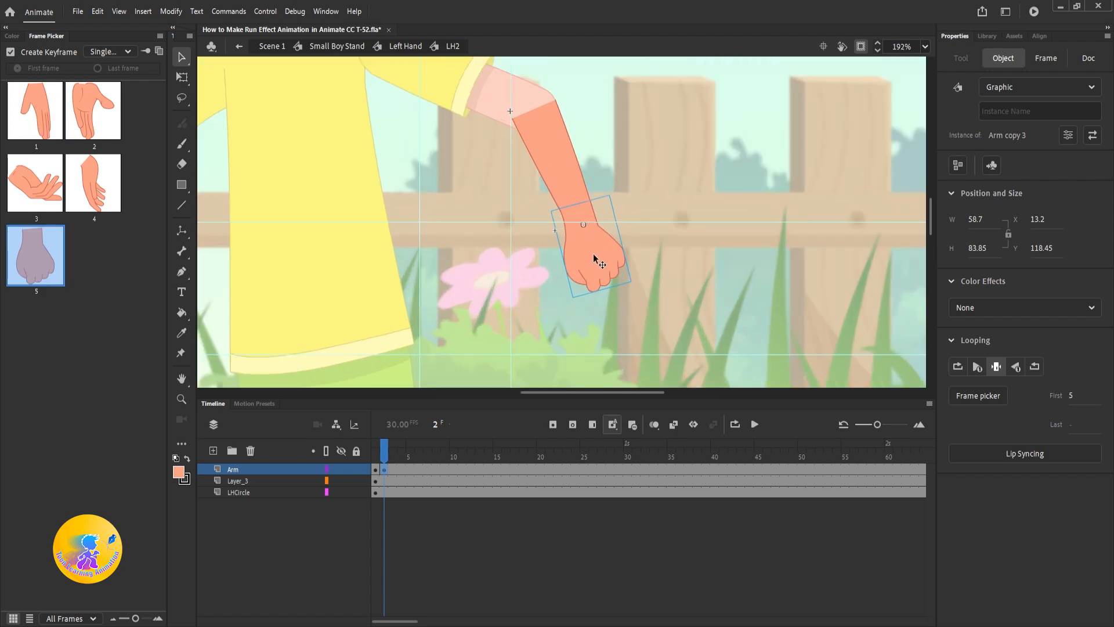
double_click(694, 307)
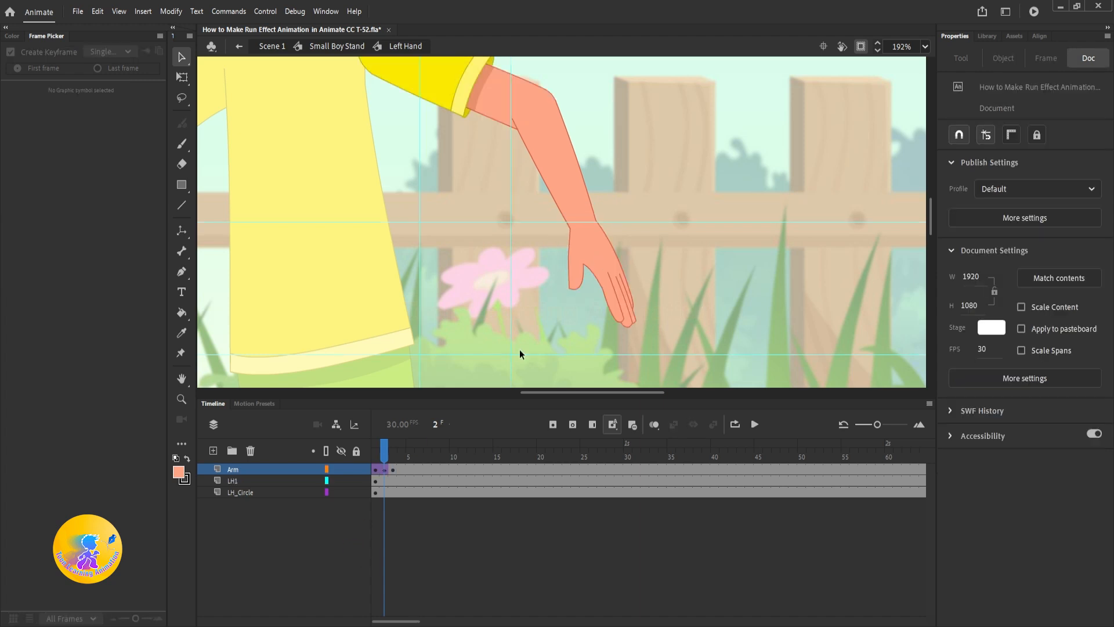
Set the LH2 instance to loop its graphic at keyframes 1 and 3 of the Arm layer.
click(643, 192)
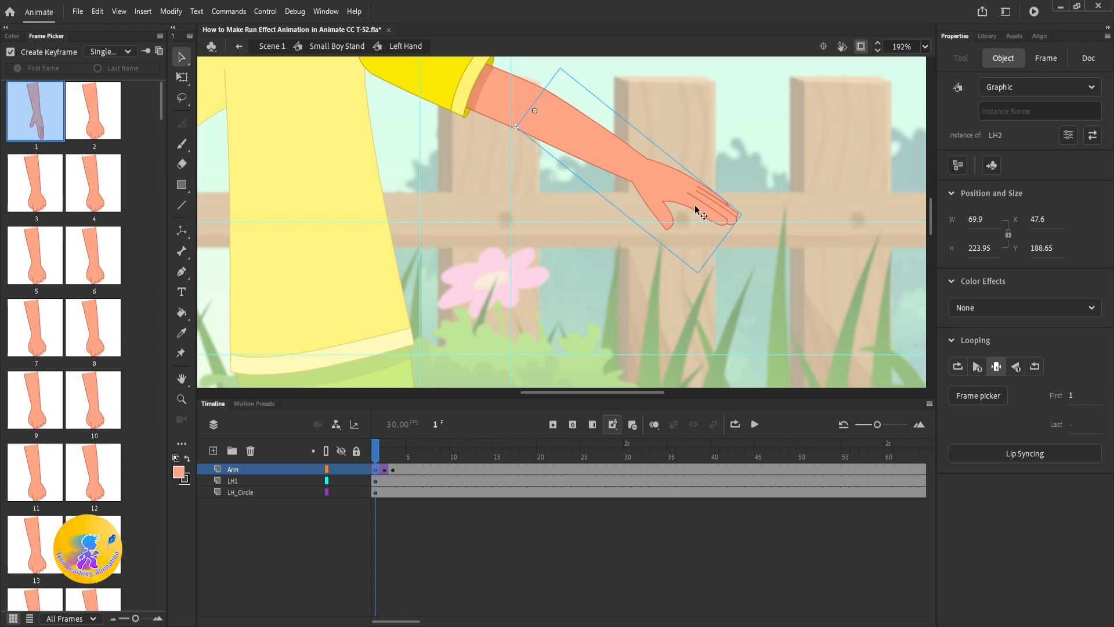
click(959, 366)
click(389, 470)
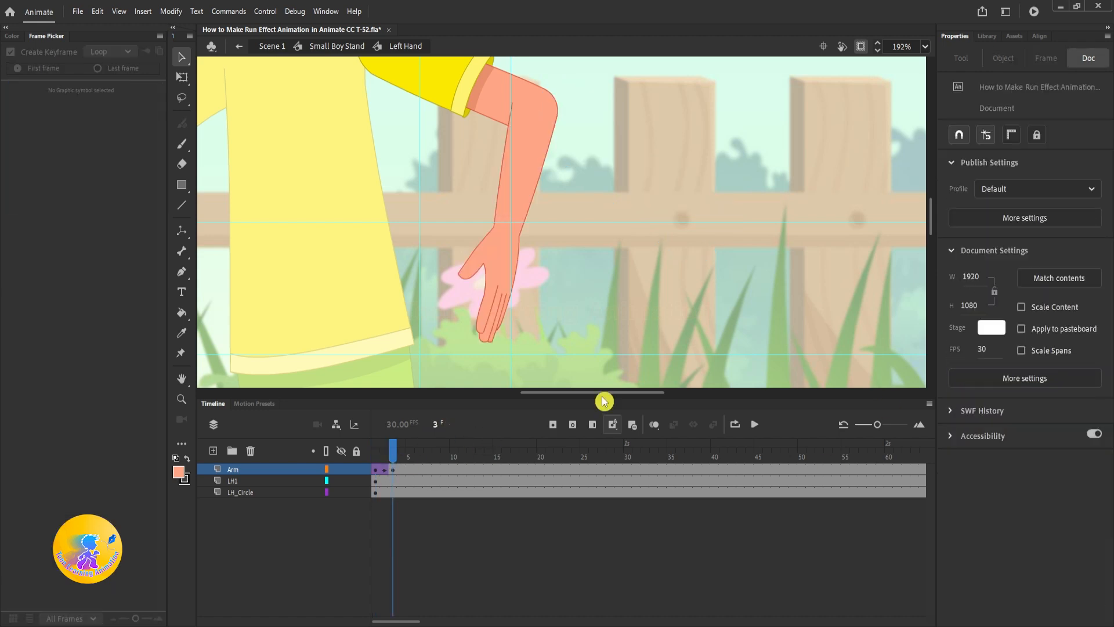
click(518, 253)
click(958, 366)
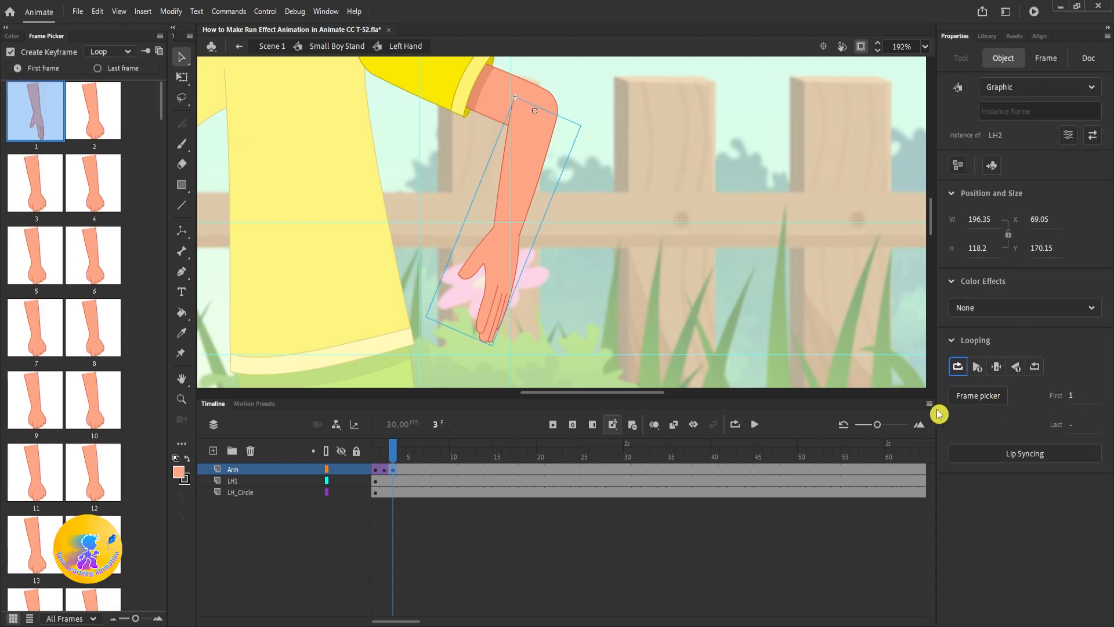
Set the LH2 instance's first loop frame to 3 at frame 3 and return to the Small Boy Stand symbol.
click(1069, 395)
text(3)
key(Return)
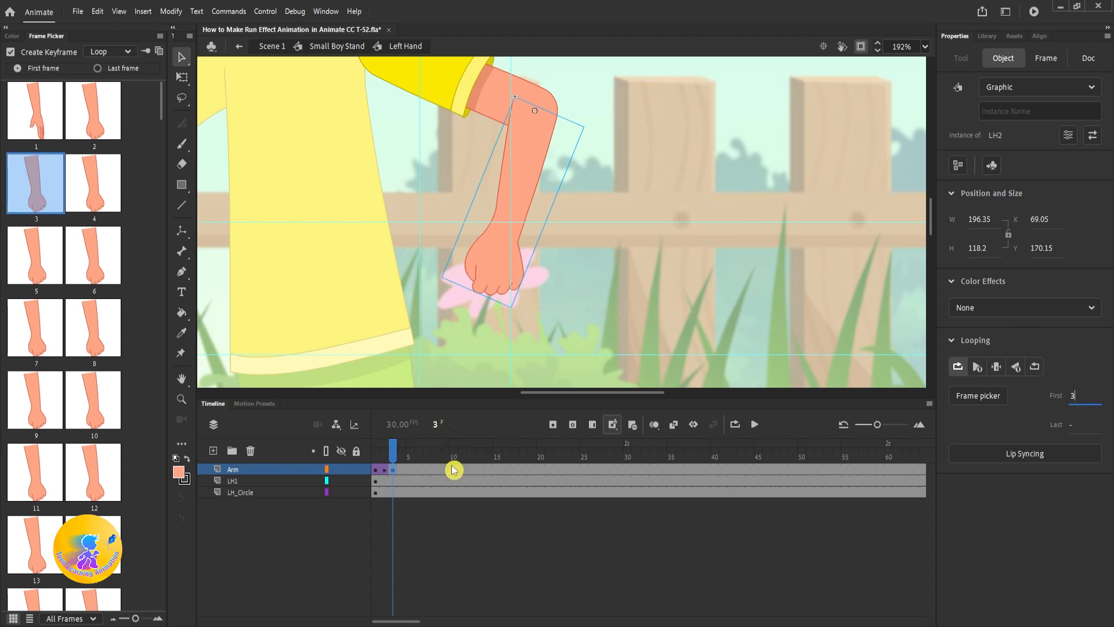
mouse_move(393, 452)
mouse_down()
mouse_move(351, 447)
mouse_move(375, 456)
mouse_up()
double_click(719, 285)
scroll(684, 282, down, 5)
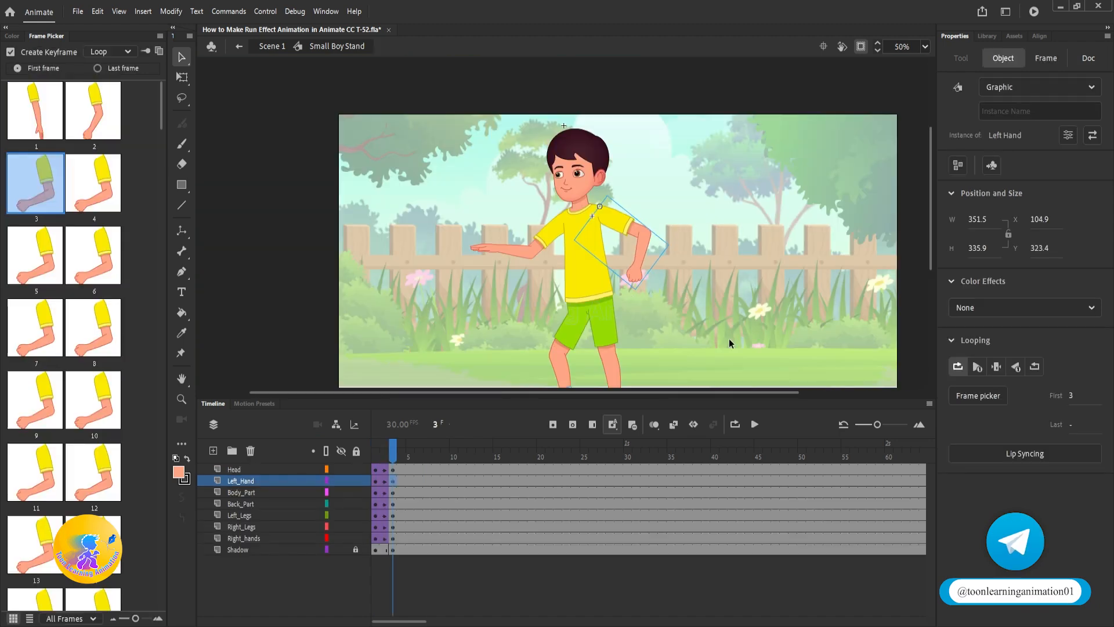
In the RH2 symbol nested in Right hands, switch the hand to closed-fist pose 4 at frame 2 and return to Small Boy Stand.
scroll(612, 258, up, 2)
double_click(413, 251)
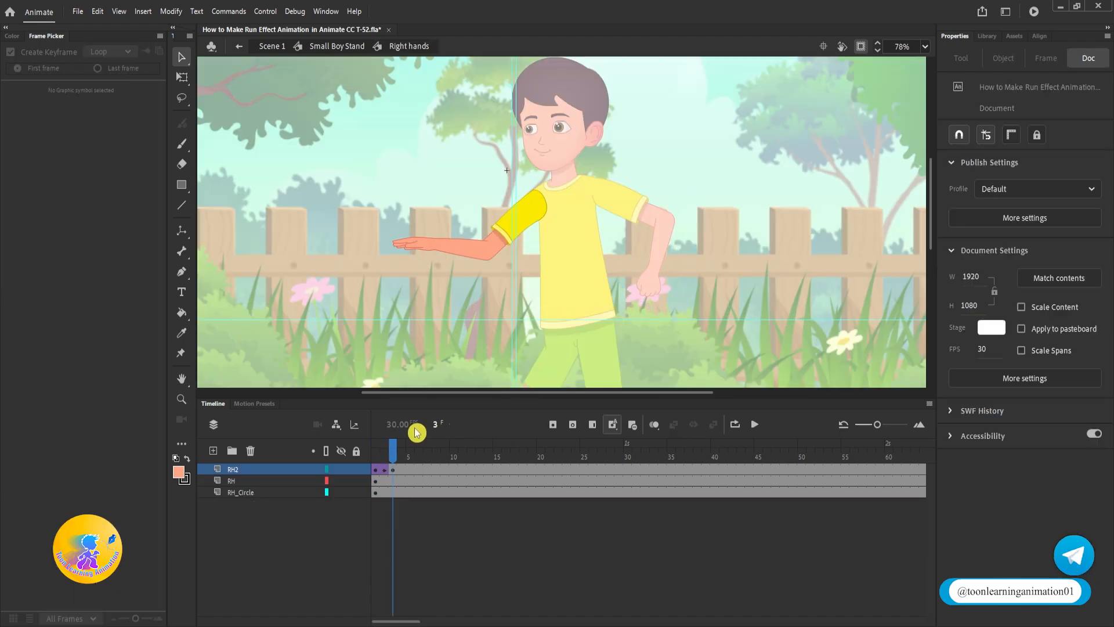
click(375, 469)
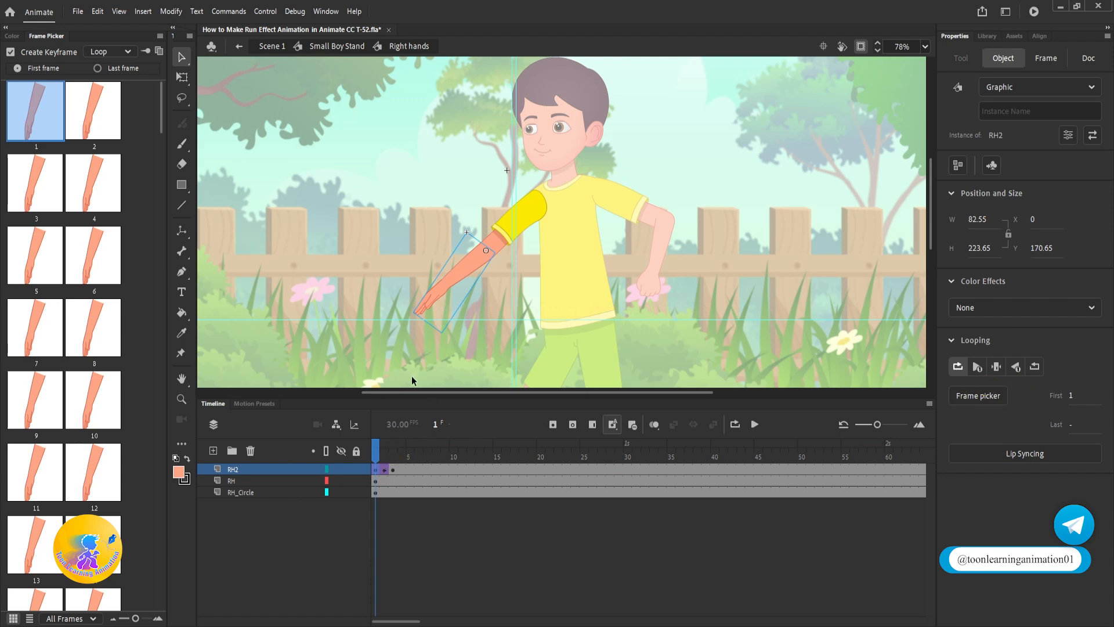
click(384, 453)
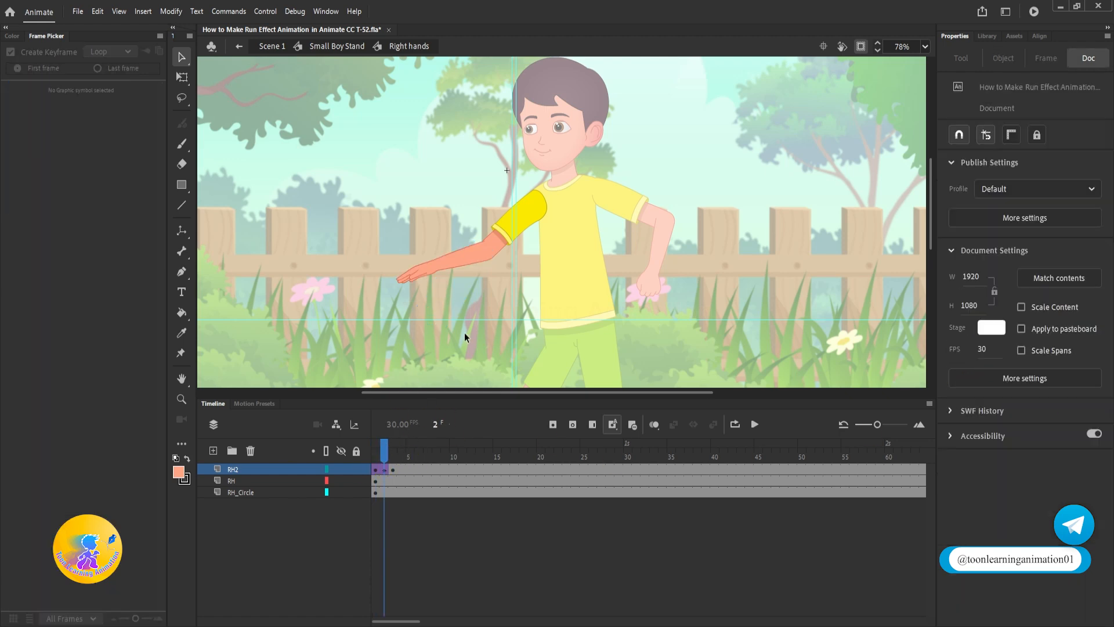
double_click(436, 263)
click(436, 263)
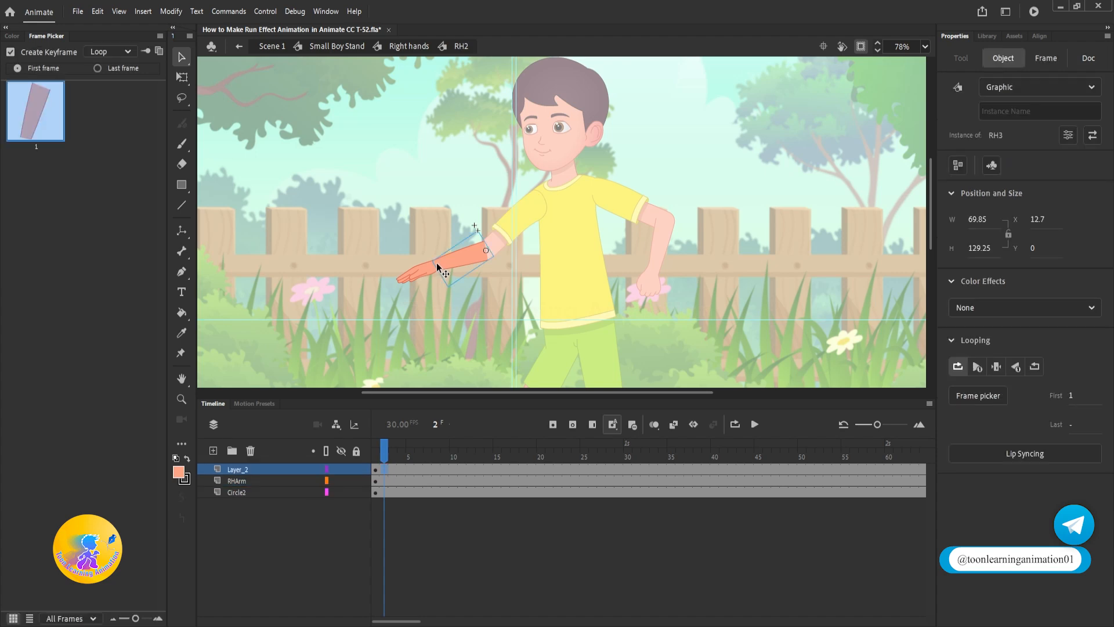
click(407, 278)
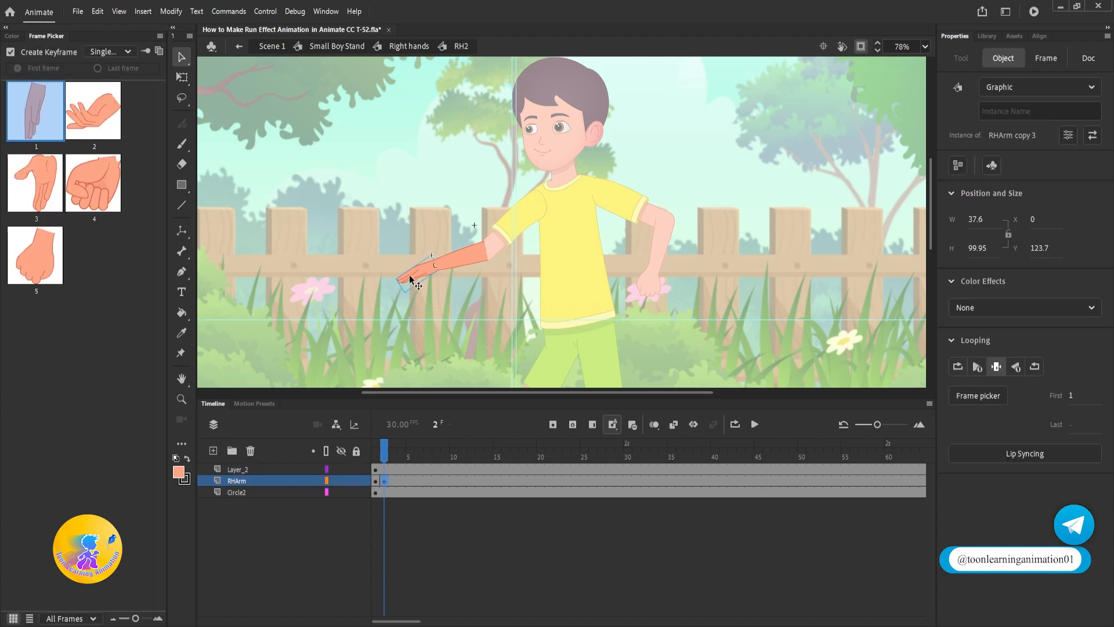
click(61, 264)
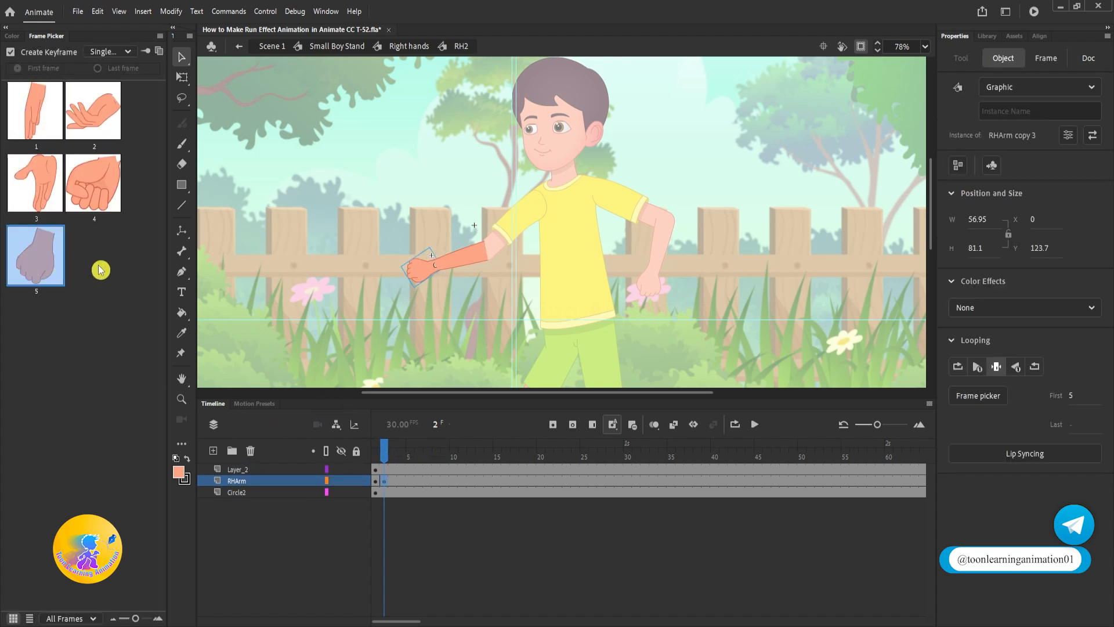
click(93, 183)
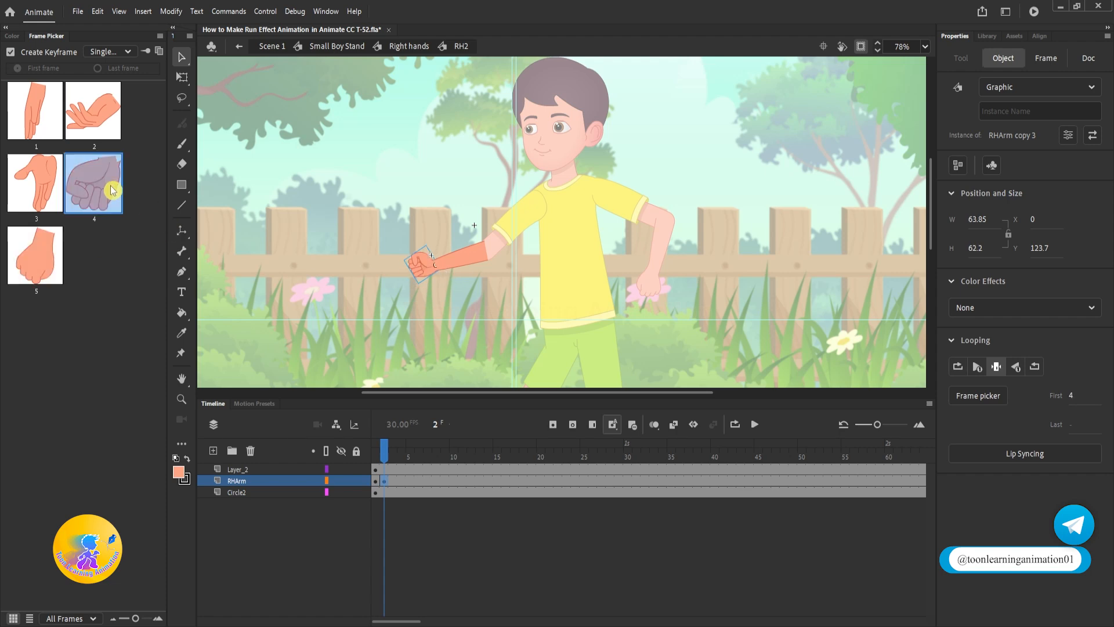
double_click(764, 242)
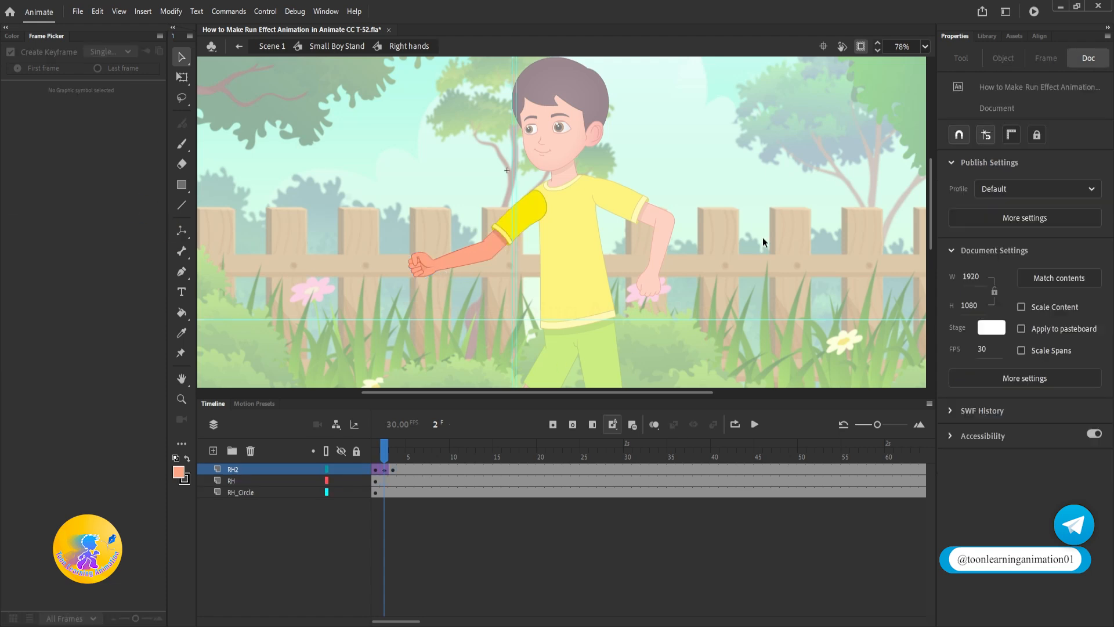
double_click(766, 242)
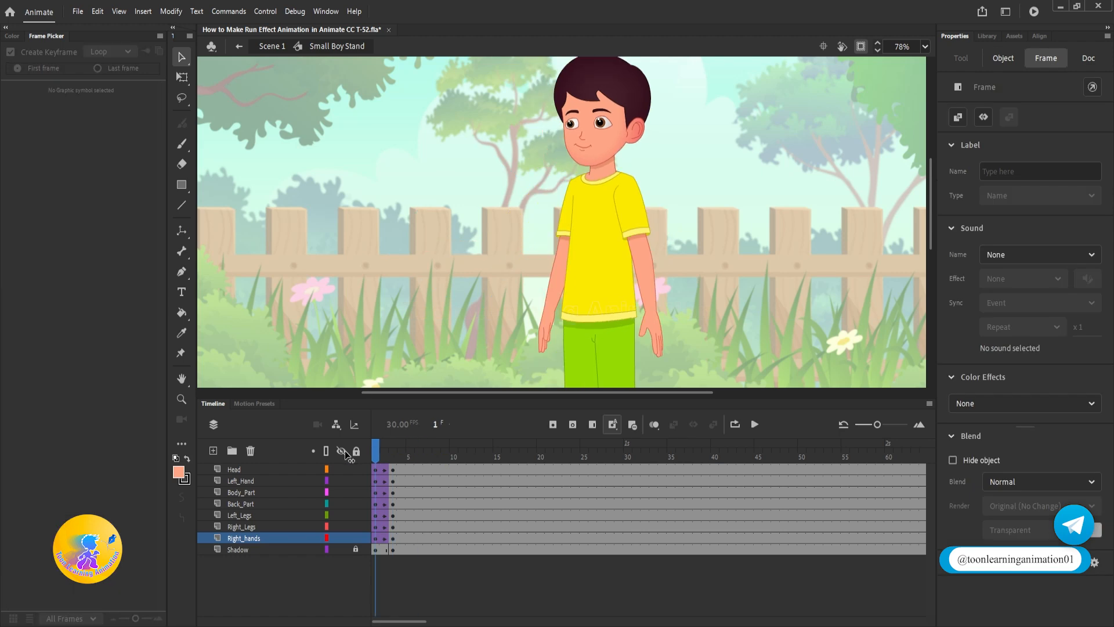
Return to Scene 1 and move the boy horizontally toward the stage's right side at frame 1, to X about 1062.
mouse_move(376, 458)
mouse_down()
mouse_move(409, 464)
mouse_move(377, 458)
mouse_move(396, 462)
mouse_up()
click(413, 397)
double_click(702, 170)
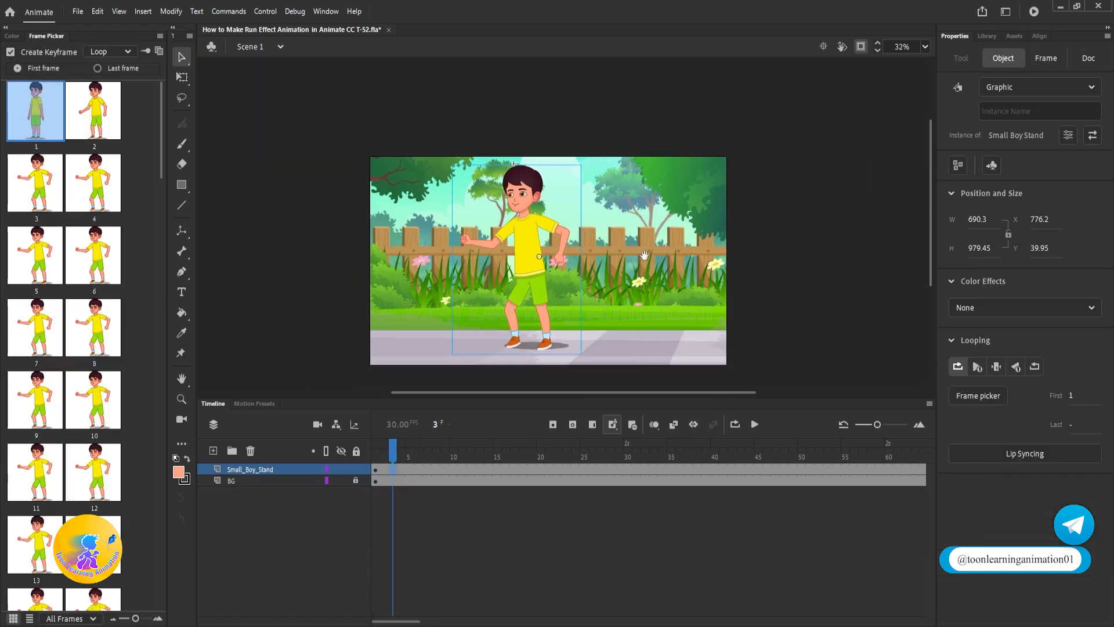
scroll(534, 282, up, 1)
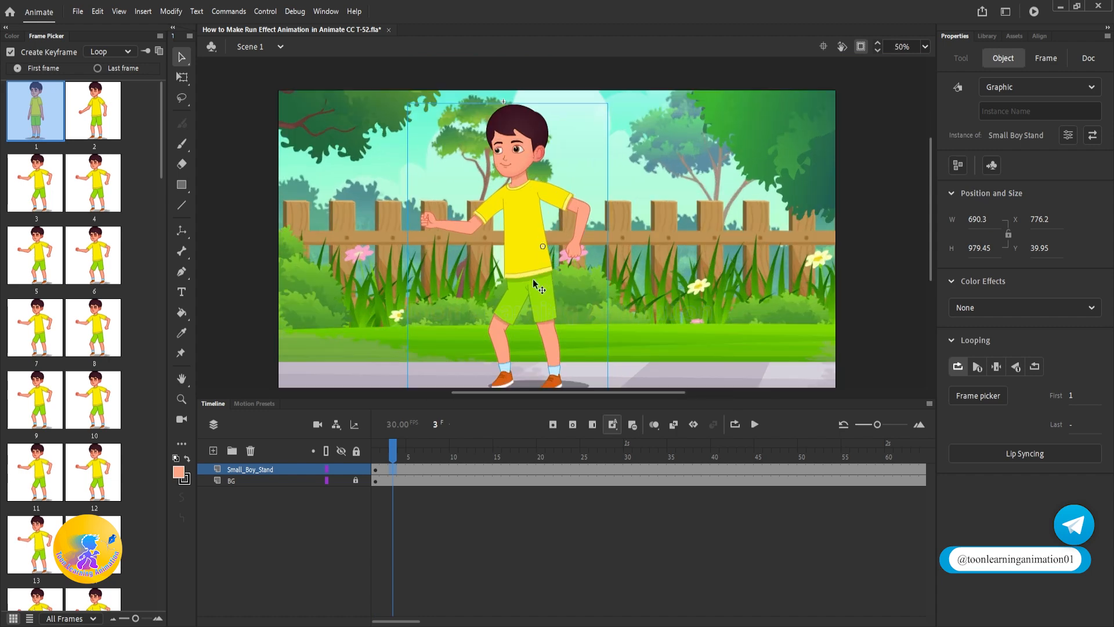
mouse_move(392, 461)
mouse_down()
mouse_move(400, 452)
mouse_move(375, 454)
mouse_up()
drag(687, 294, 660, 268)
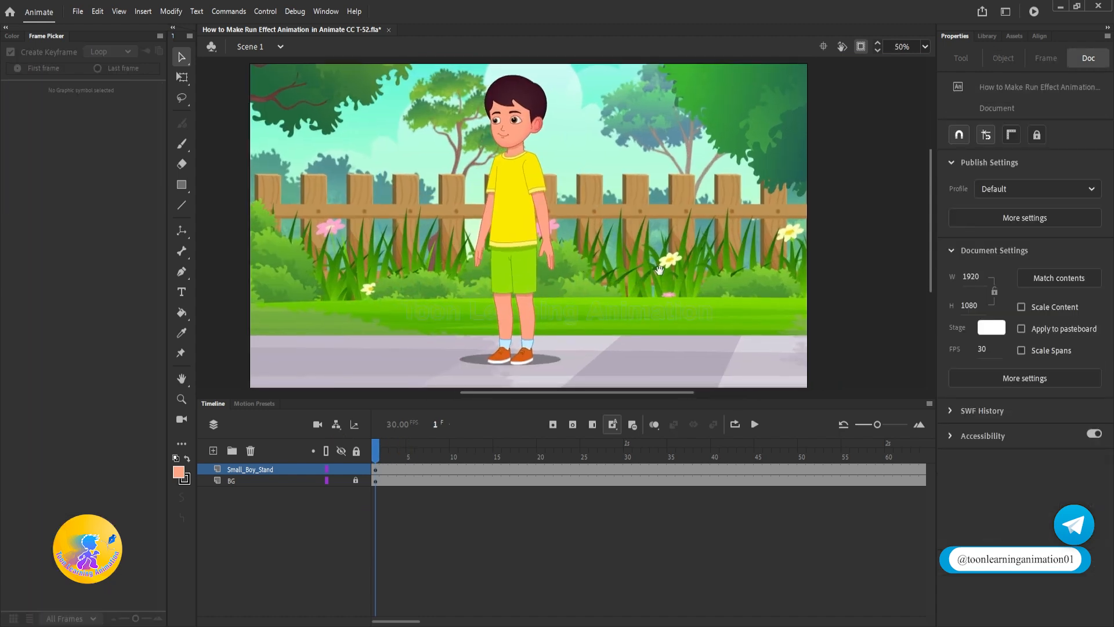
drag(523, 259, 603, 259)
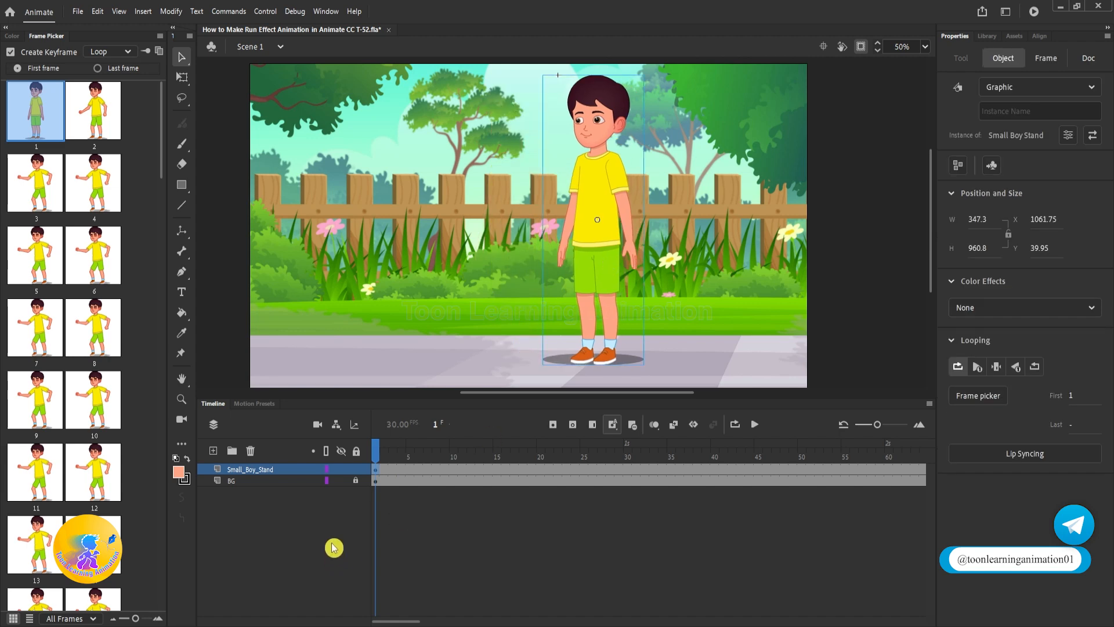
Insert a keyframe at frame 10 of the Small_Boy_Stand layer and move the boy off the stage's left edge.
click(452, 465)
key(F6)
drag(605, 269, 172, 272)
Create a classic tween between frames 1 and 10 on the Small_Boy_Stand layer and play the animation from frame 1.
right_click(420, 469)
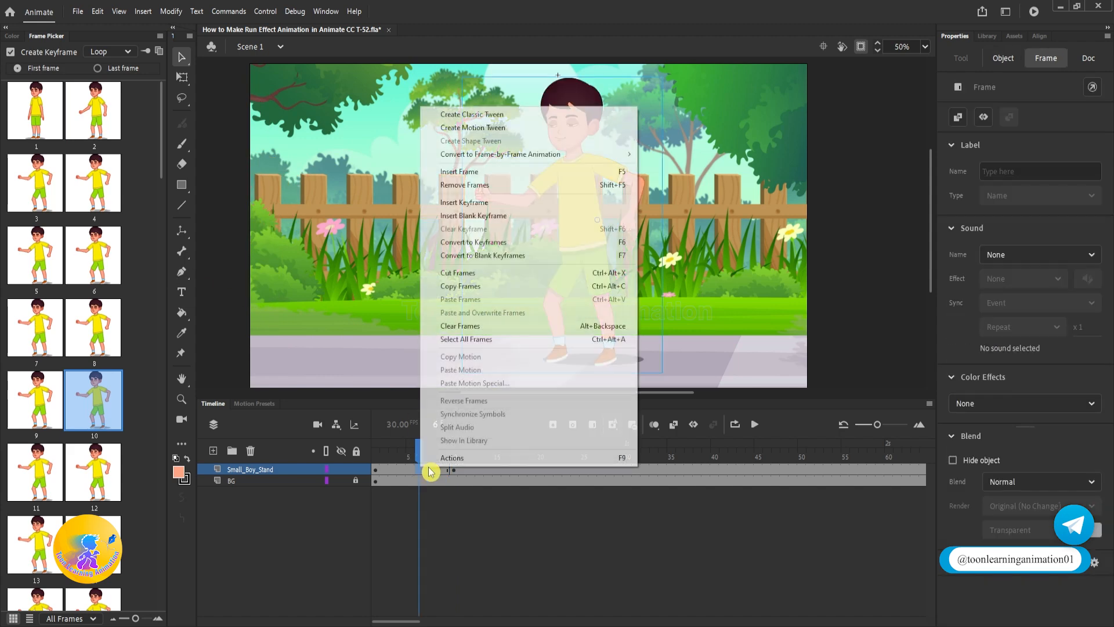
click(459, 137)
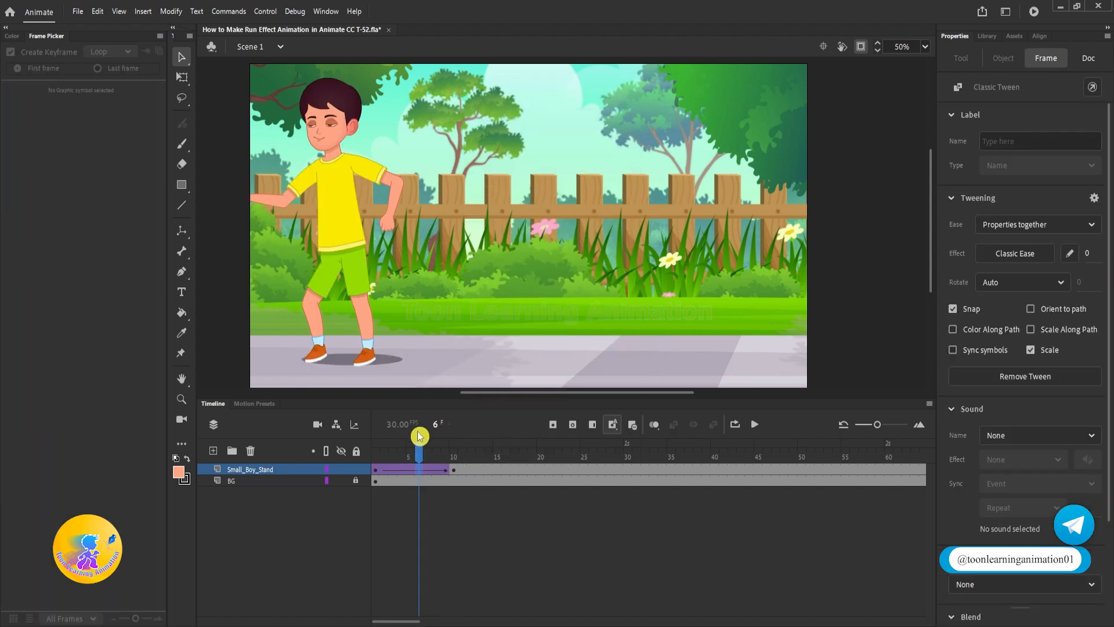
click(376, 455)
key(Return)
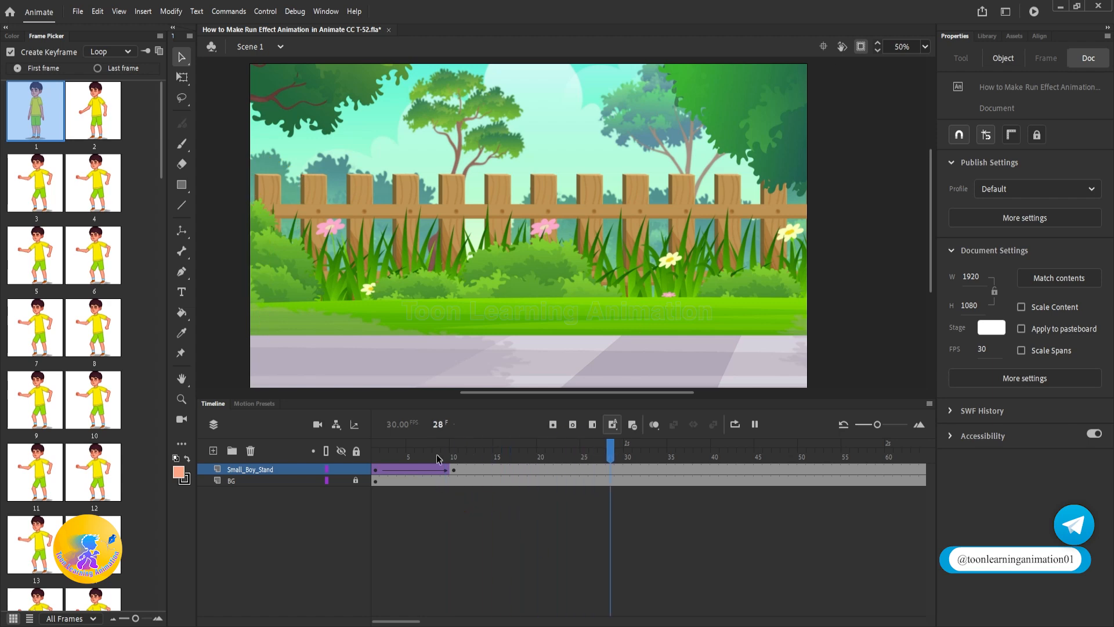
Play back the tween of the boy leaving the stage several times to check its speed.
key(Return)
key(Return)
key(Return)
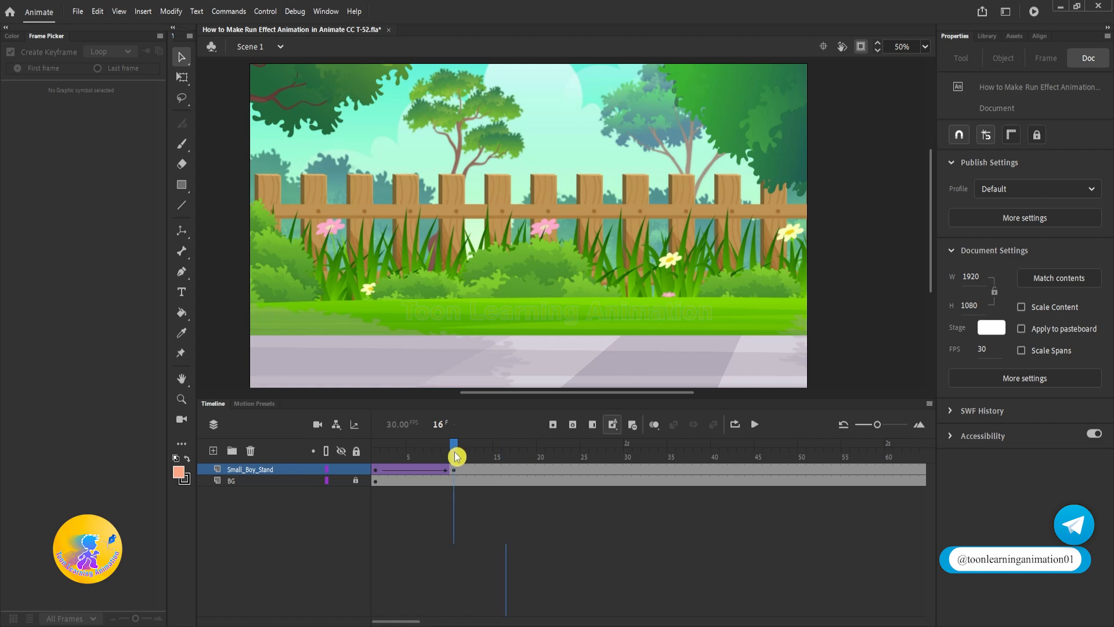
key(Return)
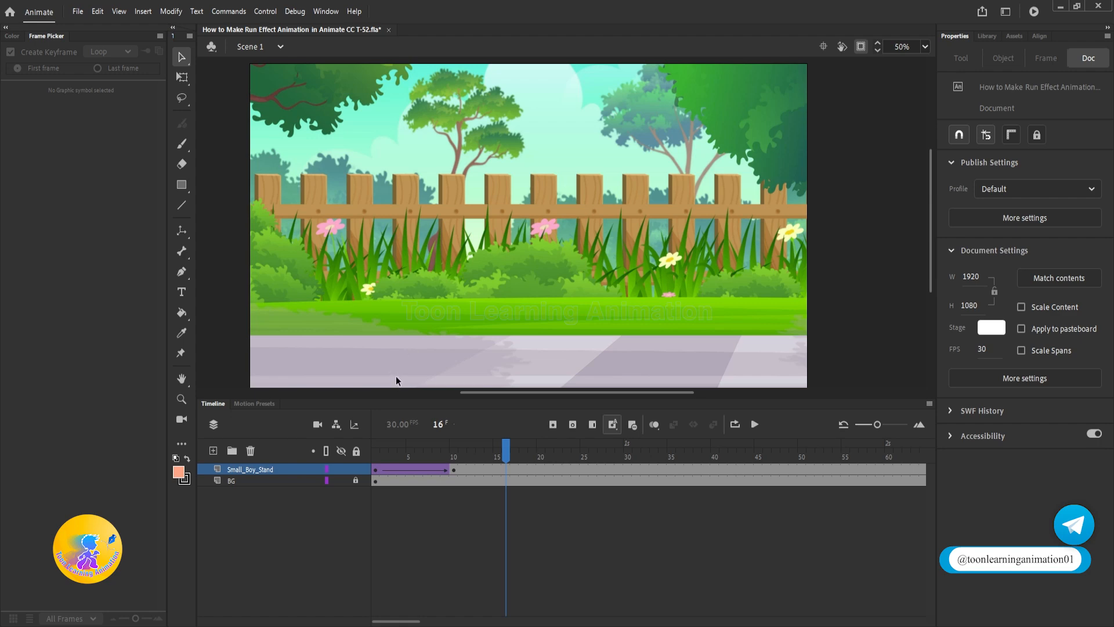
Remove the classic tween between frames 1 and 10 on the Small_Boy_Stand layer.
click(453, 450)
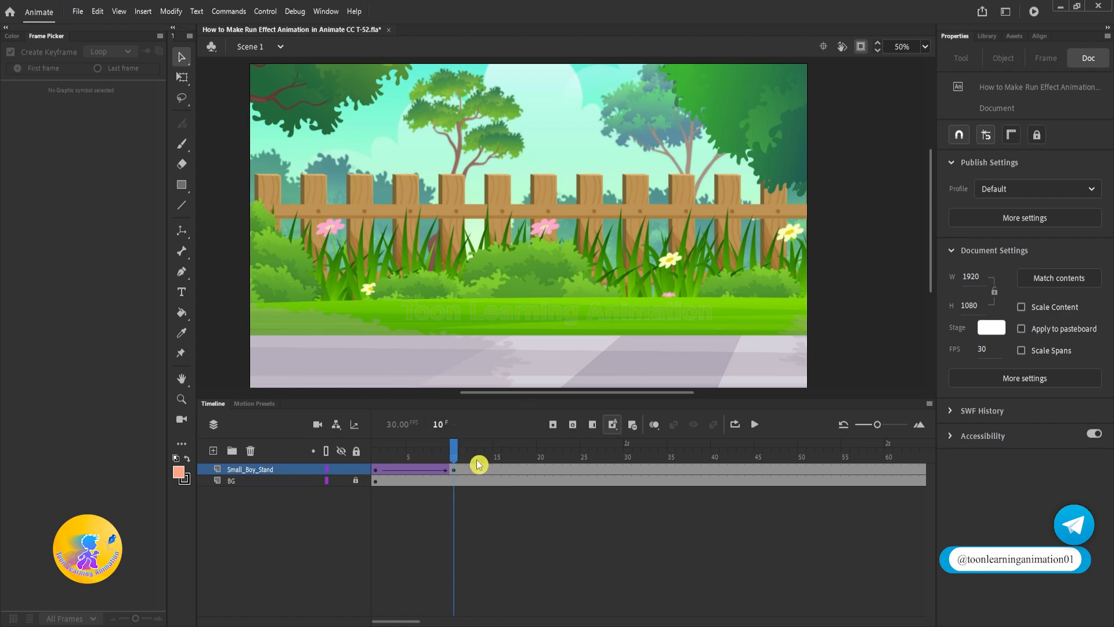
right_click(433, 469)
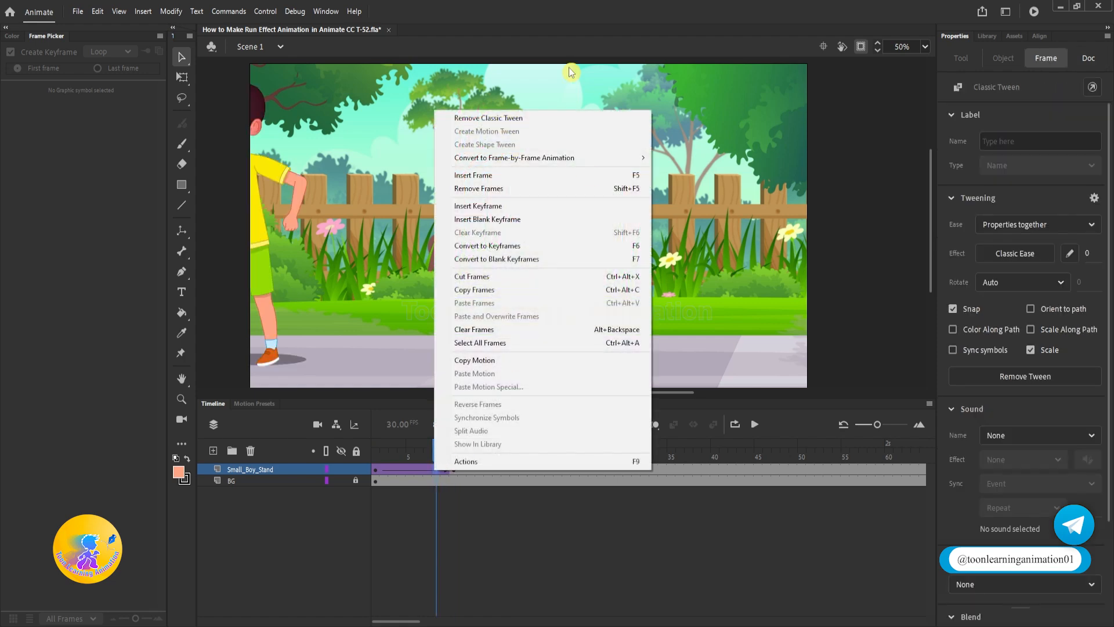
click(511, 115)
Insert a keyframe at frame 6 of Small_Boy_Stand and move the boy off the stage's left edge, to X about -310.
click(422, 467)
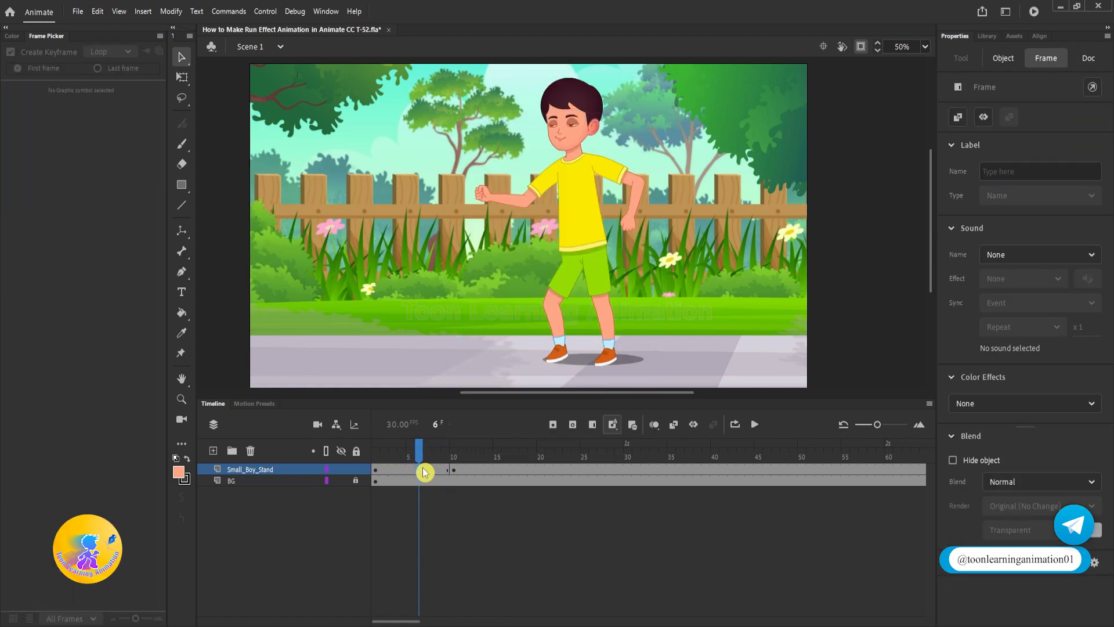
key(F6)
drag(591, 235, 194, 213)
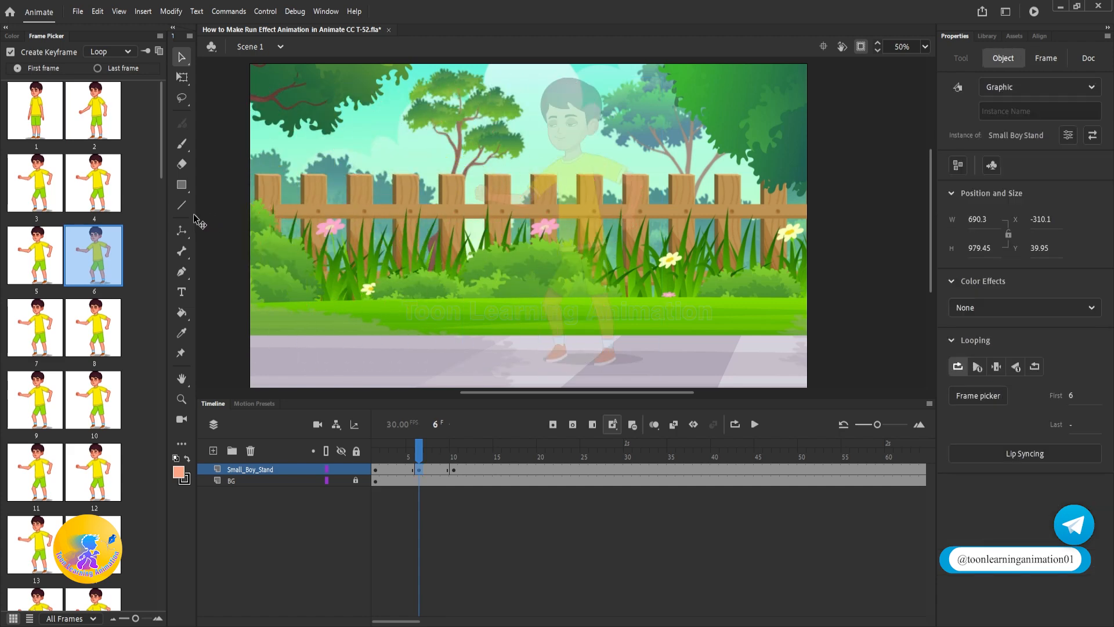
Clear the Small_Boy_Stand keyframe at frame 10 and create a classic tween between frames 1 and 6.
click(454, 469)
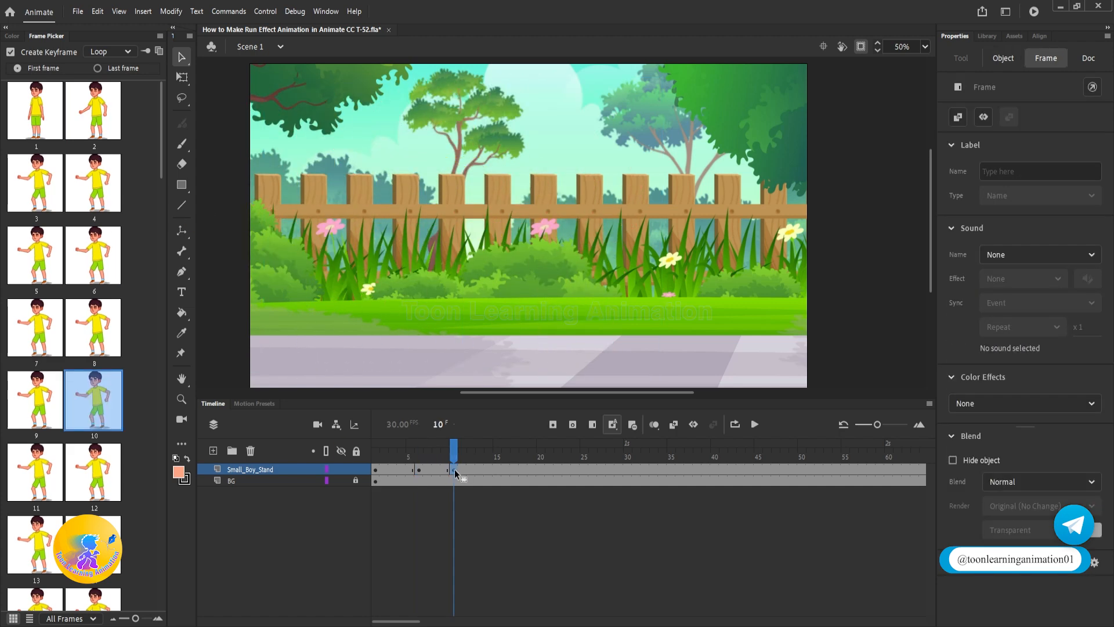
click(401, 469)
right_click(401, 468)
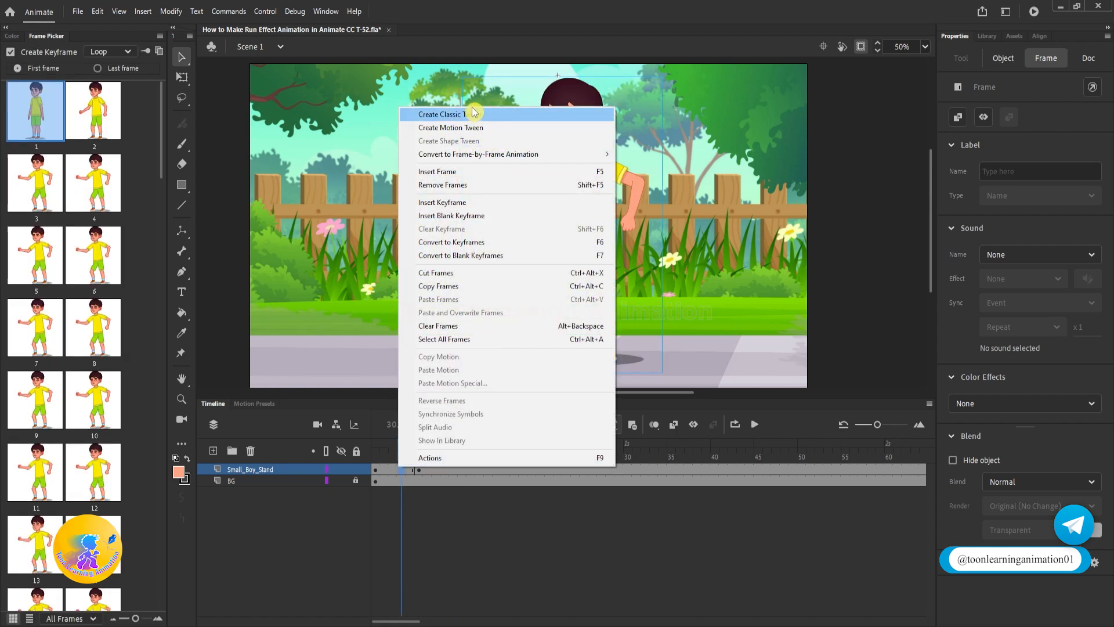
click(473, 115)
Play the shortened run-off tween from frame 1 repeatedly and return the playhead to frame 1.
click(375, 451)
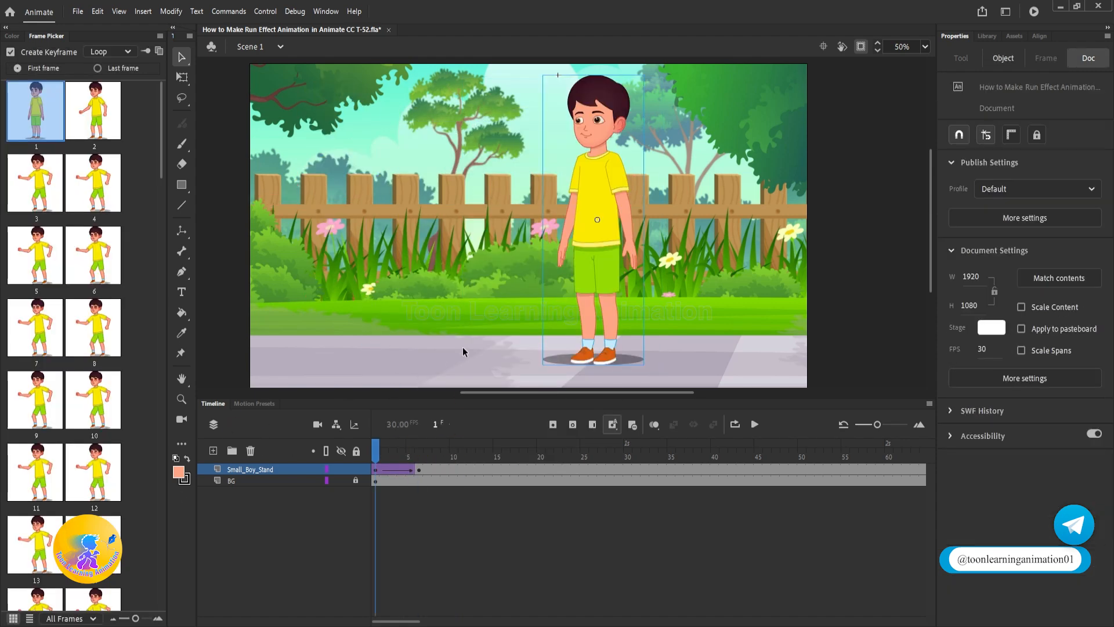
key(Return)
drag(393, 451, 375, 450)
key(Return)
key(Return)
click(375, 453)
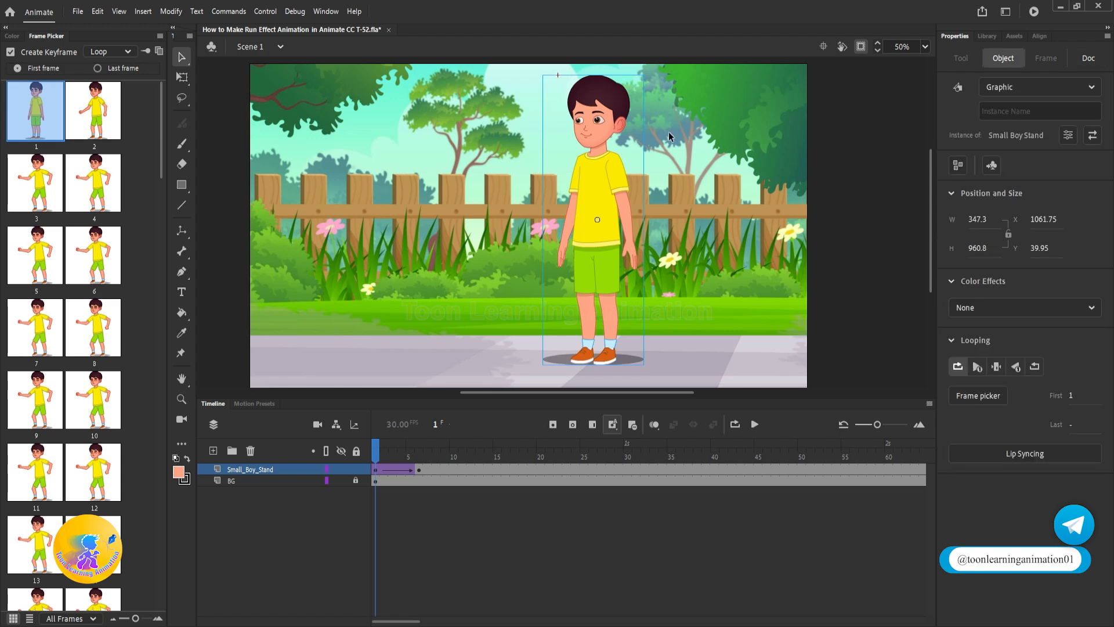
Add a layer above Small_Boy_Stand and draw a horizontal Pen line from the top of the boy's head toward the stage's right side.
click(213, 452)
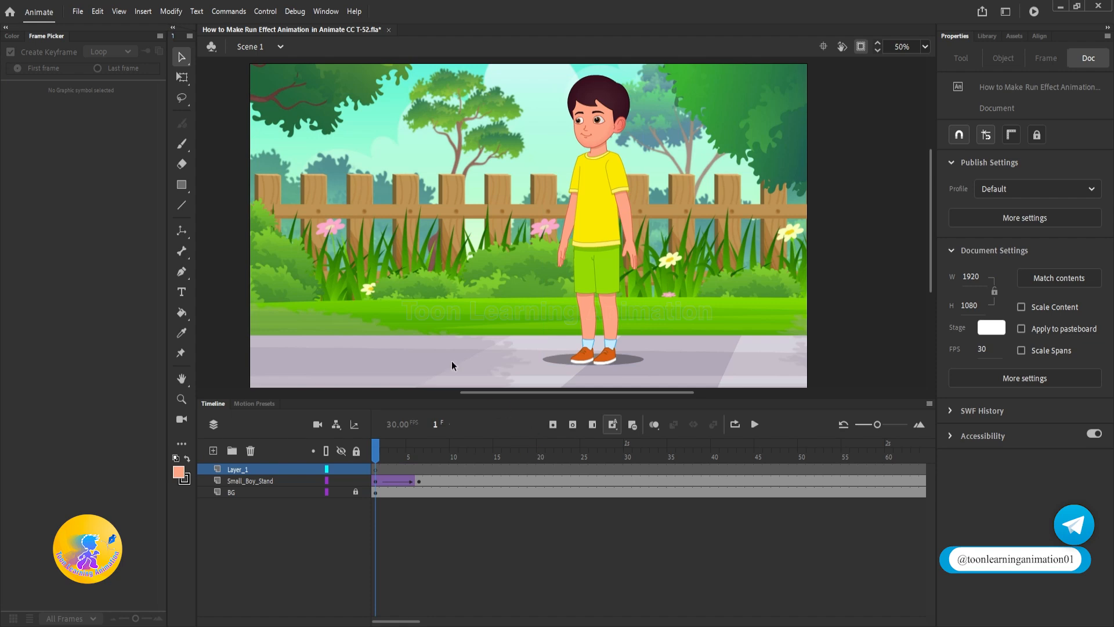
key(p)
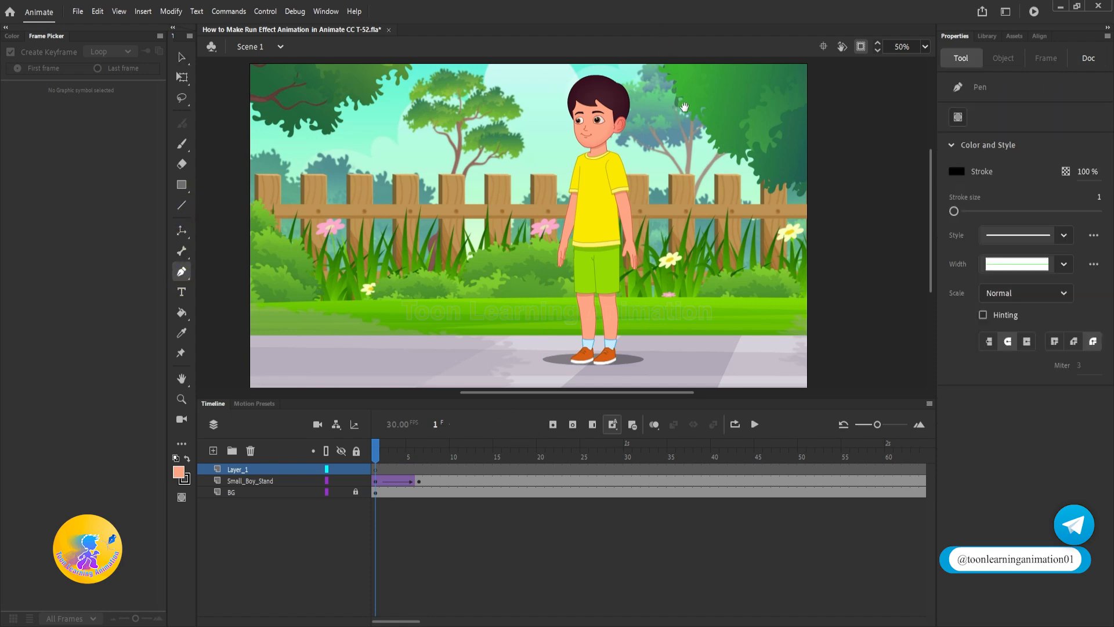
drag(661, 119, 649, 126)
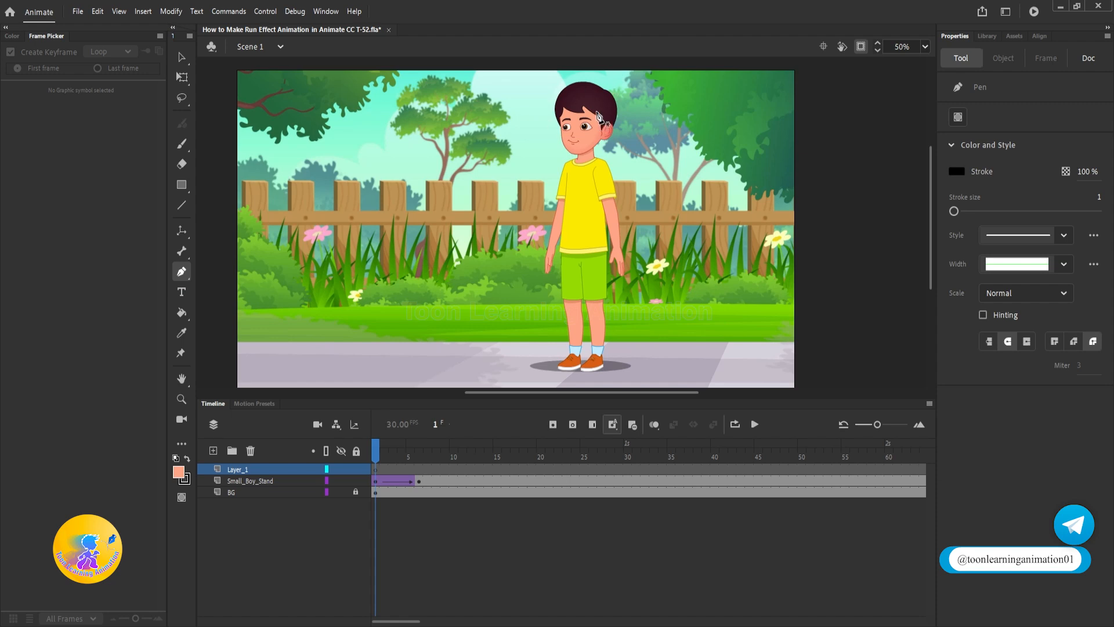
scroll(595, 107, up, 2)
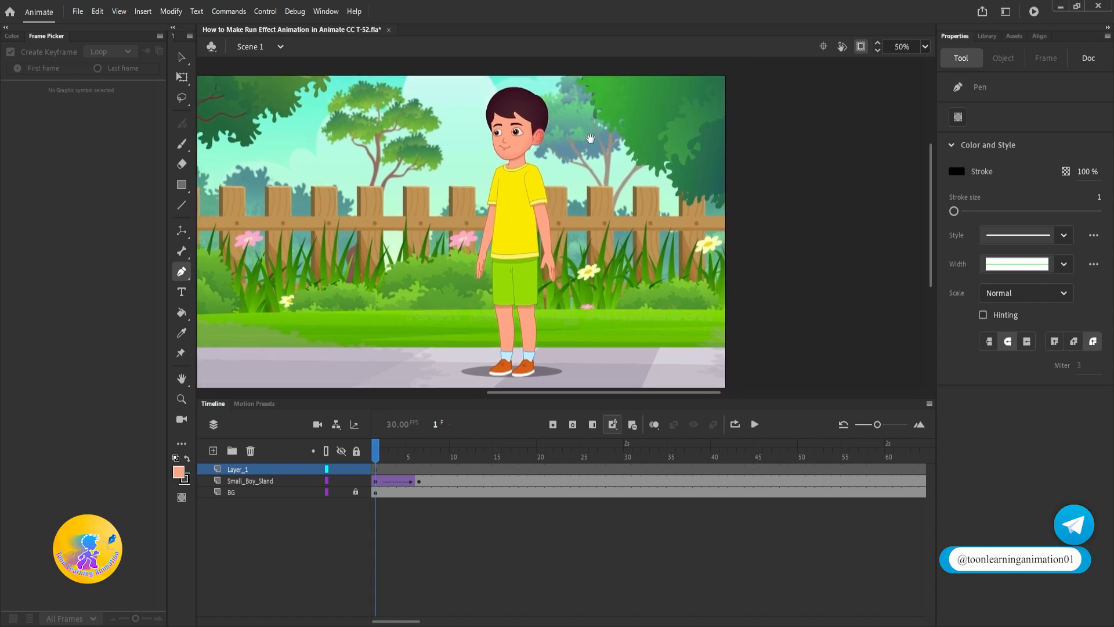
scroll(513, 96, down, 2)
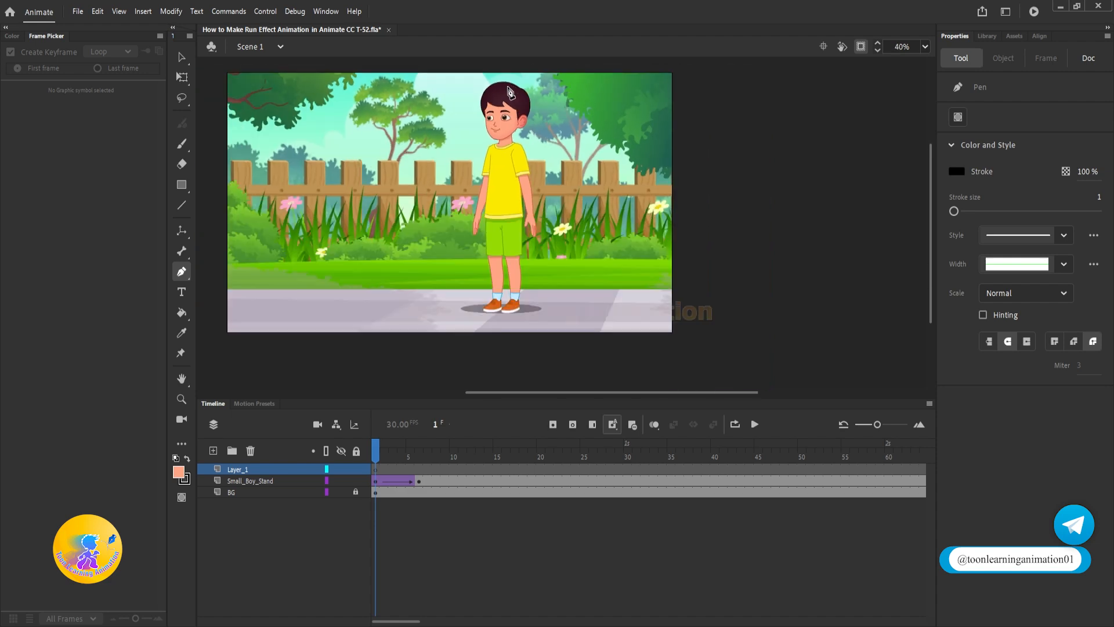
click(617, 87)
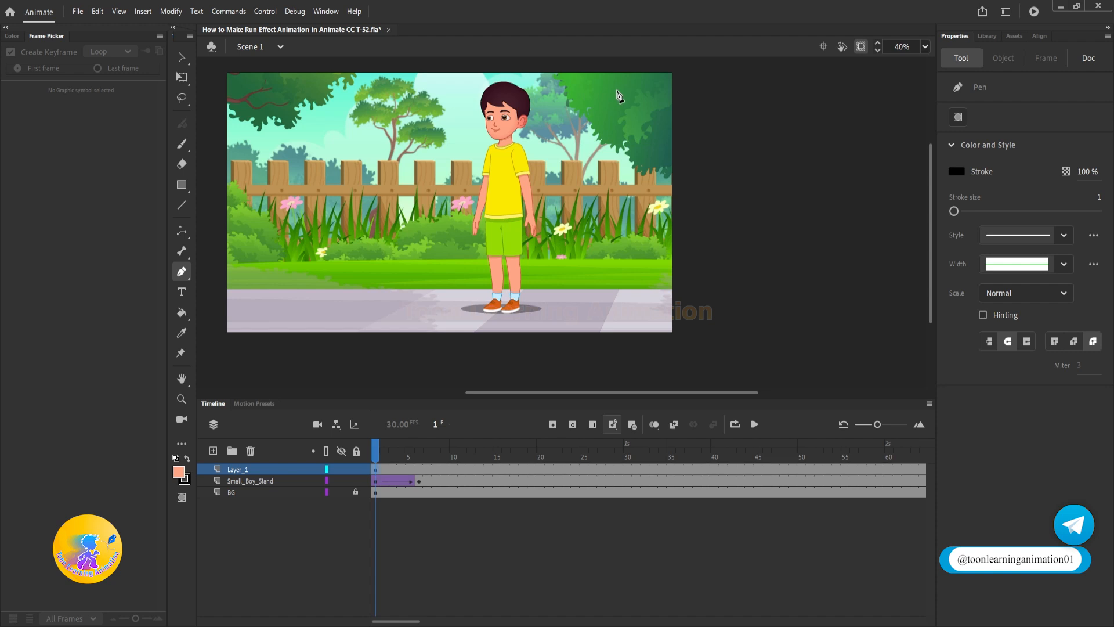
scroll(520, 87, up, 2)
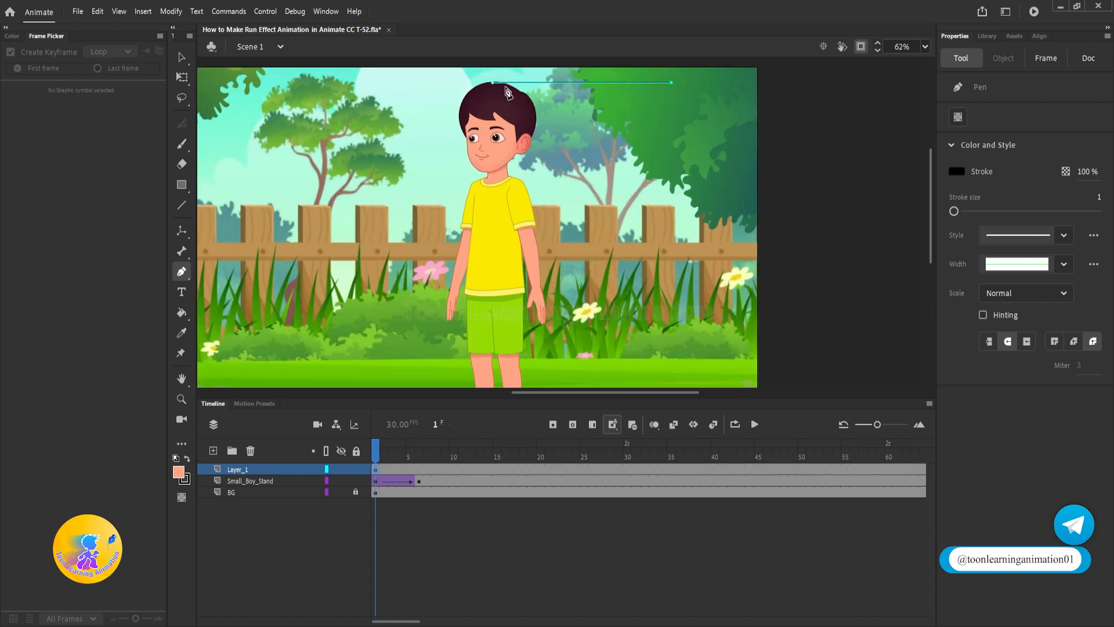
drag(675, 103, 678, 94)
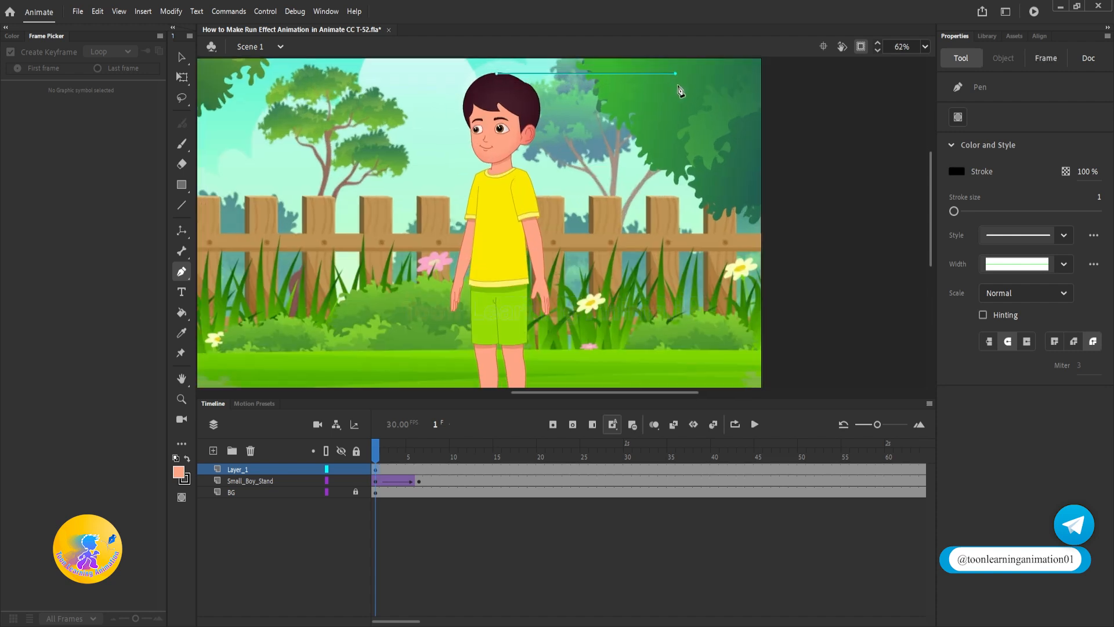
scroll(678, 95, down, 2)
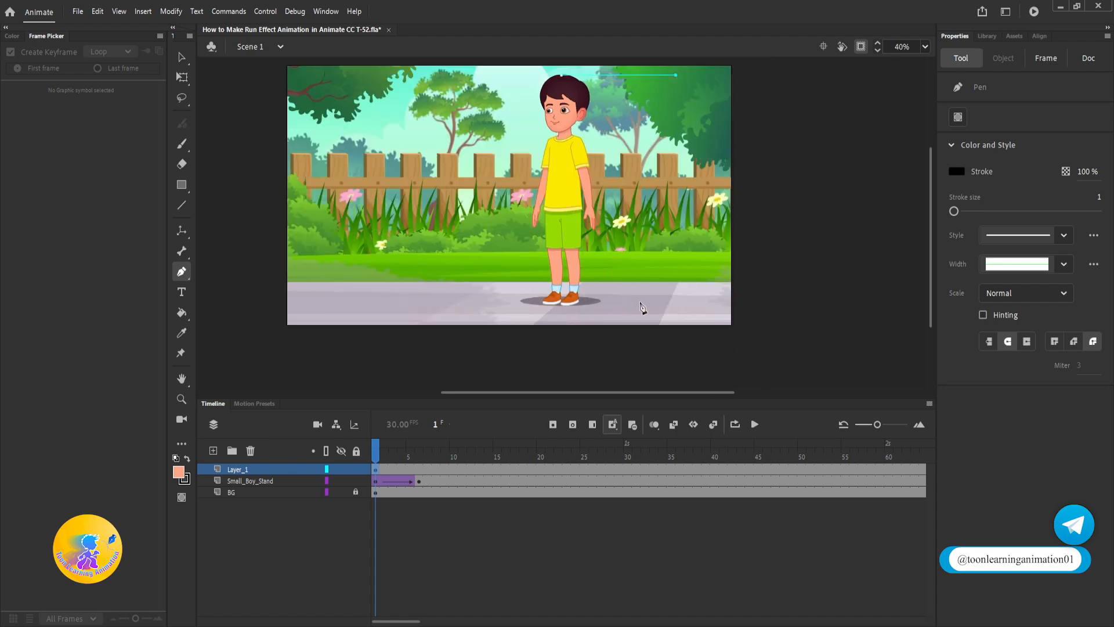
Continue the Pen path with a curved edge down to the ground and a bottom edge back to the boy's front shoe.
drag(639, 301, 659, 369)
scroll(640, 308, up, 3)
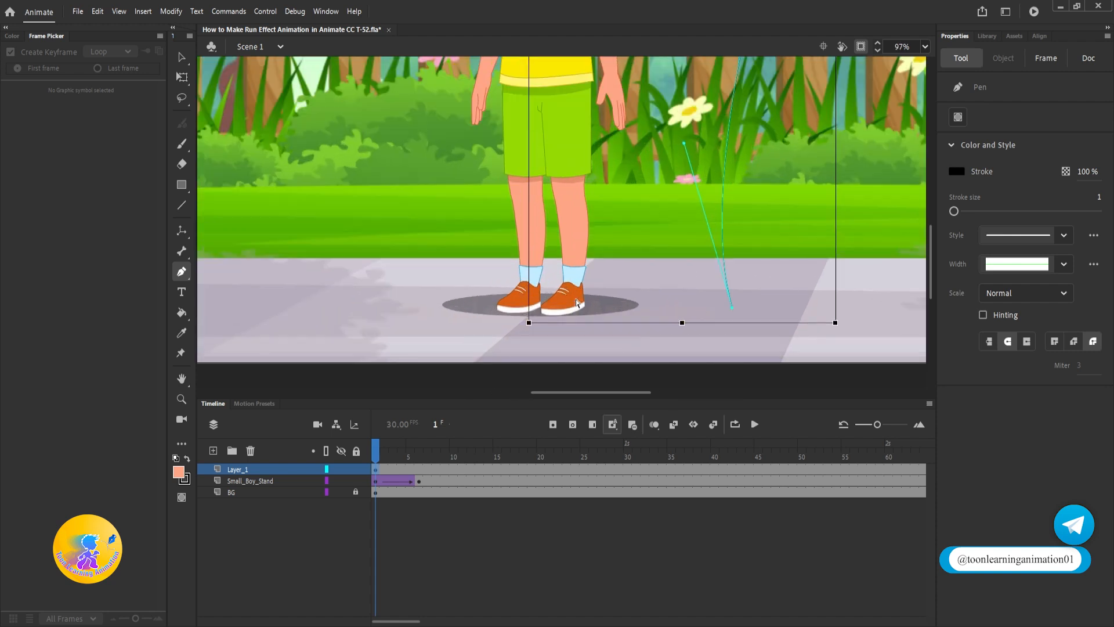
click(545, 314)
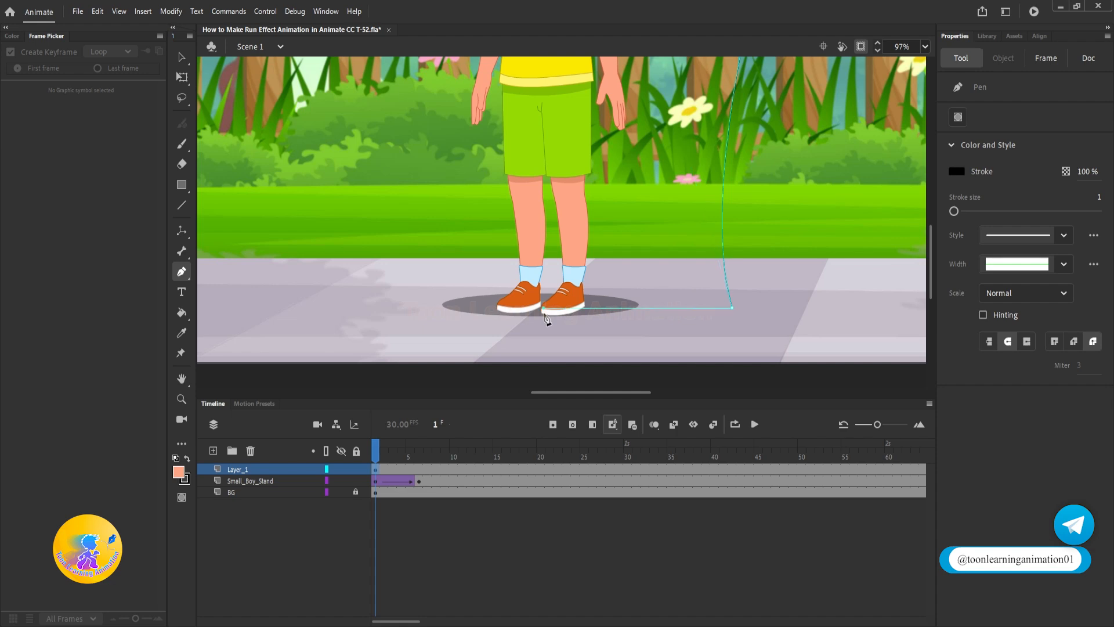
scroll(546, 314, up, 5)
scroll(555, 307, down, 5)
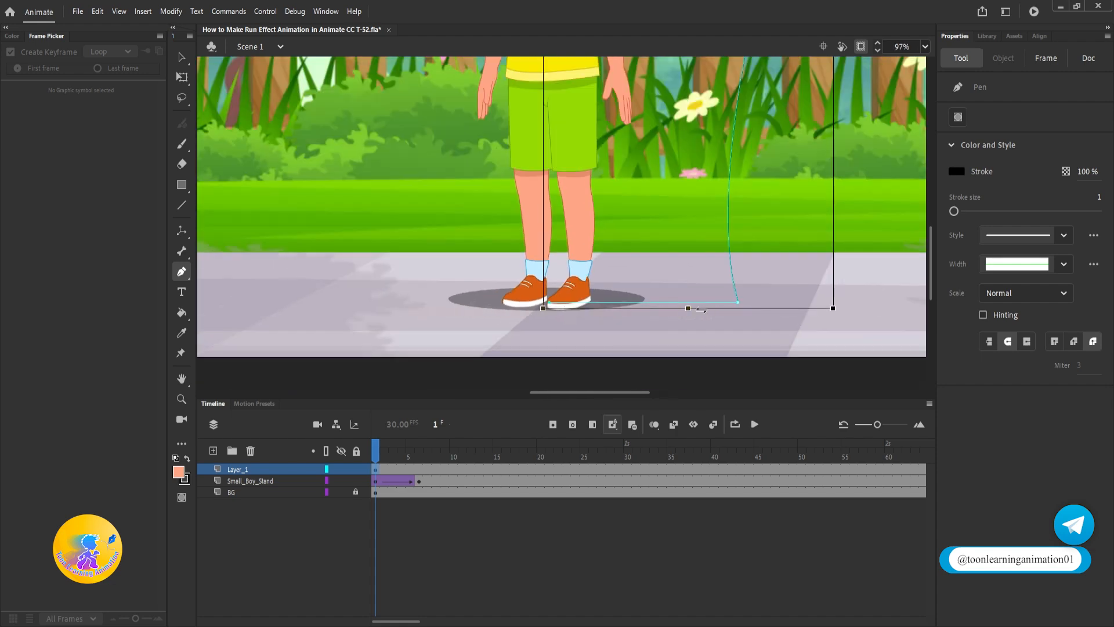
scroll(571, 306, down, 4)
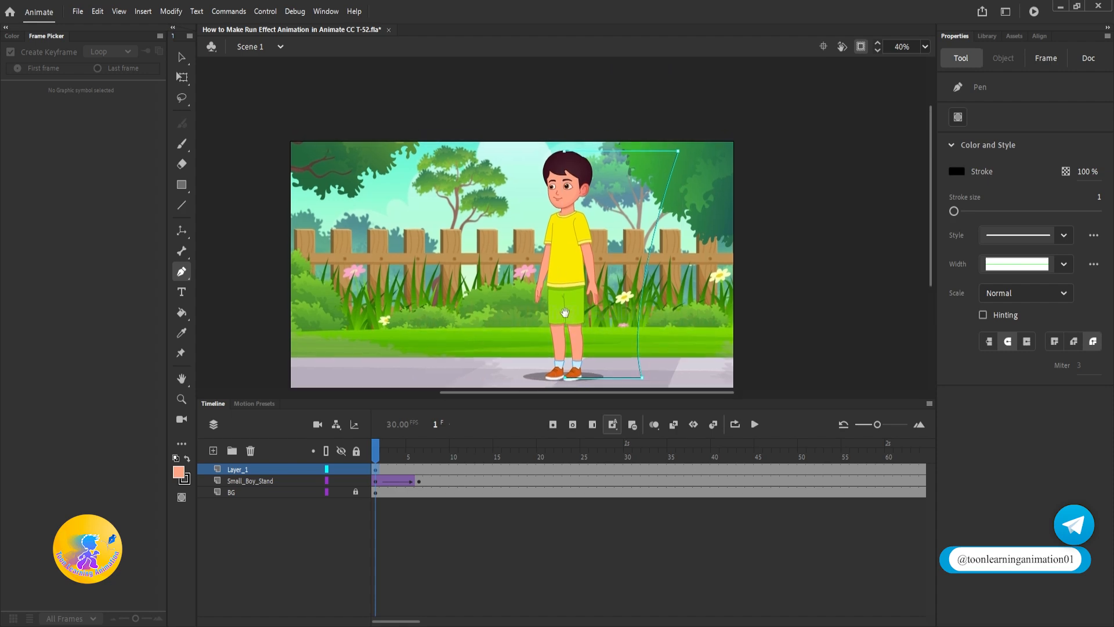
Close the Pen outline at its starting point on top of the boy's head.
scroll(566, 186, up, 4)
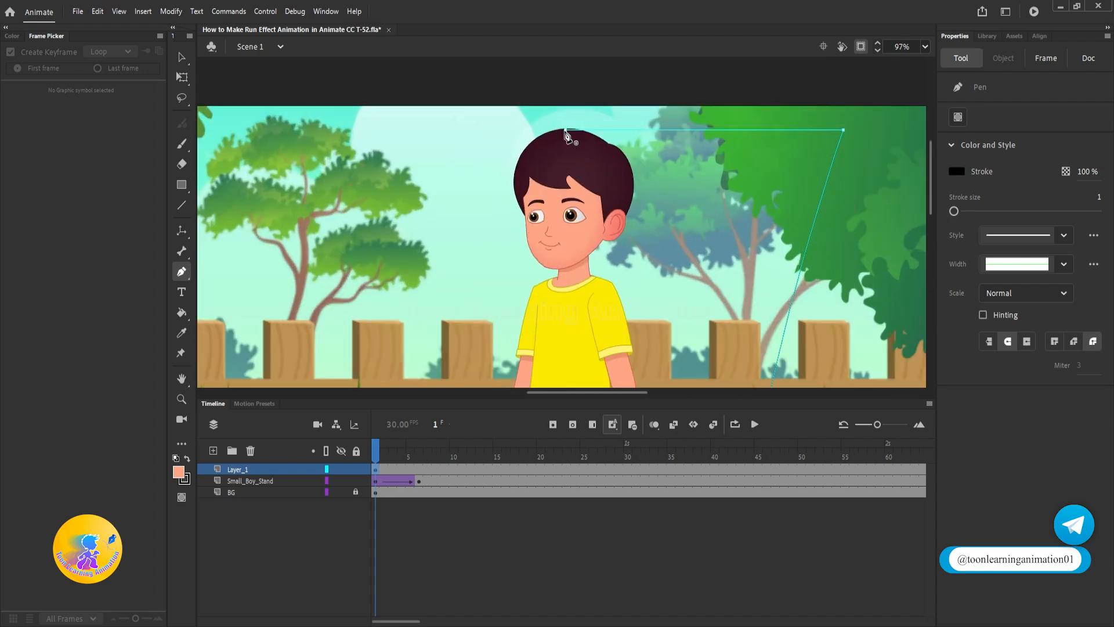
click(567, 130)
scroll(568, 135, down, 3)
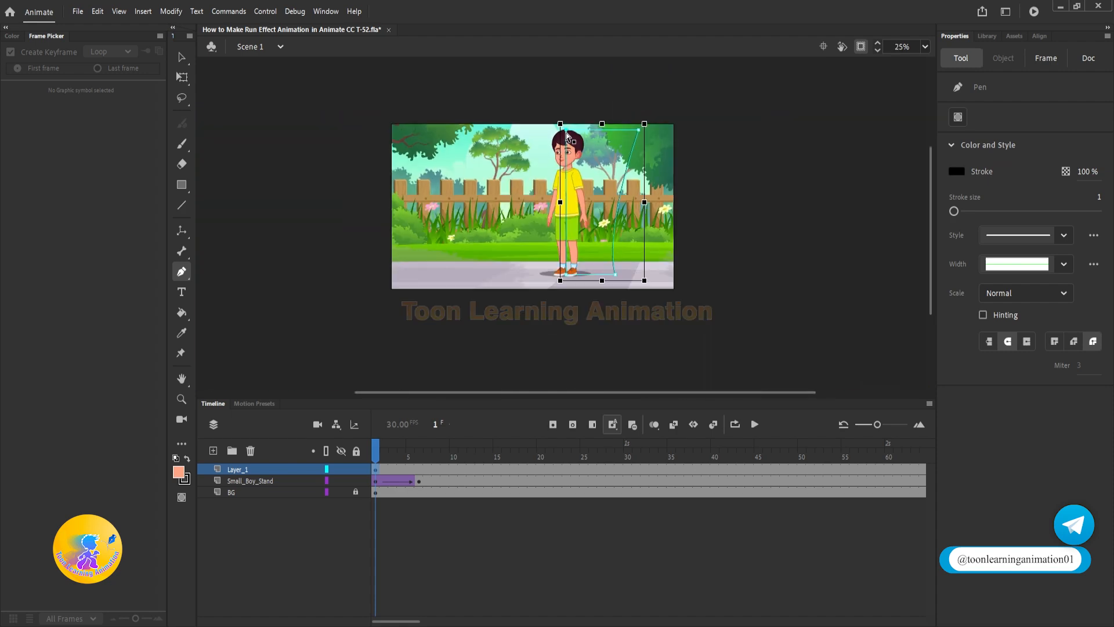
scroll(572, 211, up, 3)
scroll(582, 313, down, 3)
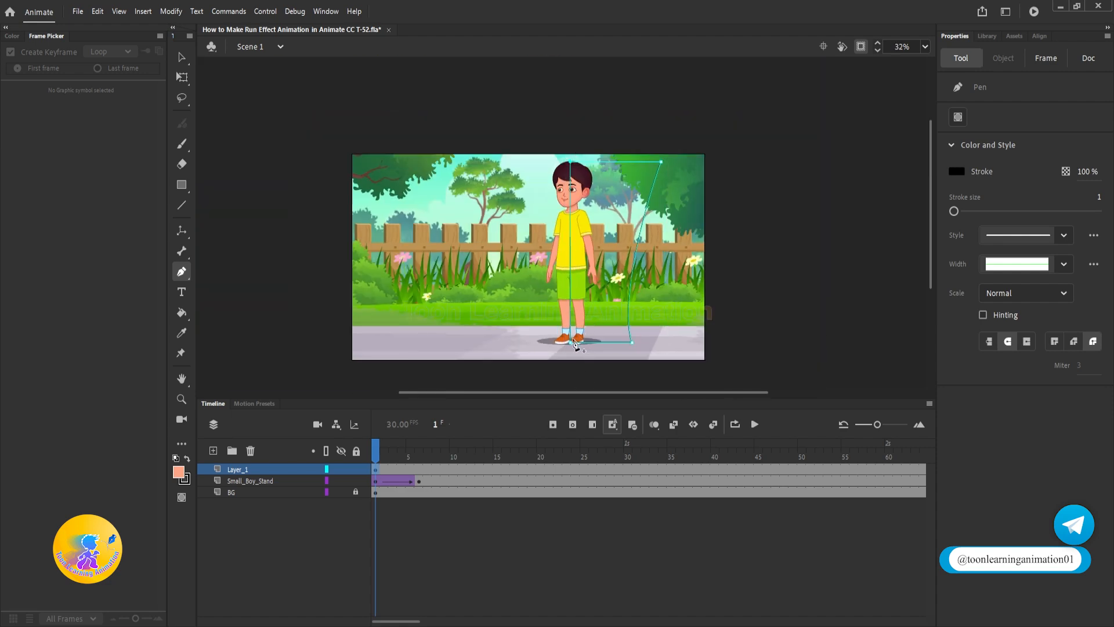
Shift the outline's lower-left corner slightly right on the shoe and adjust the vertical edge running through the boy's body.
click(182, 56)
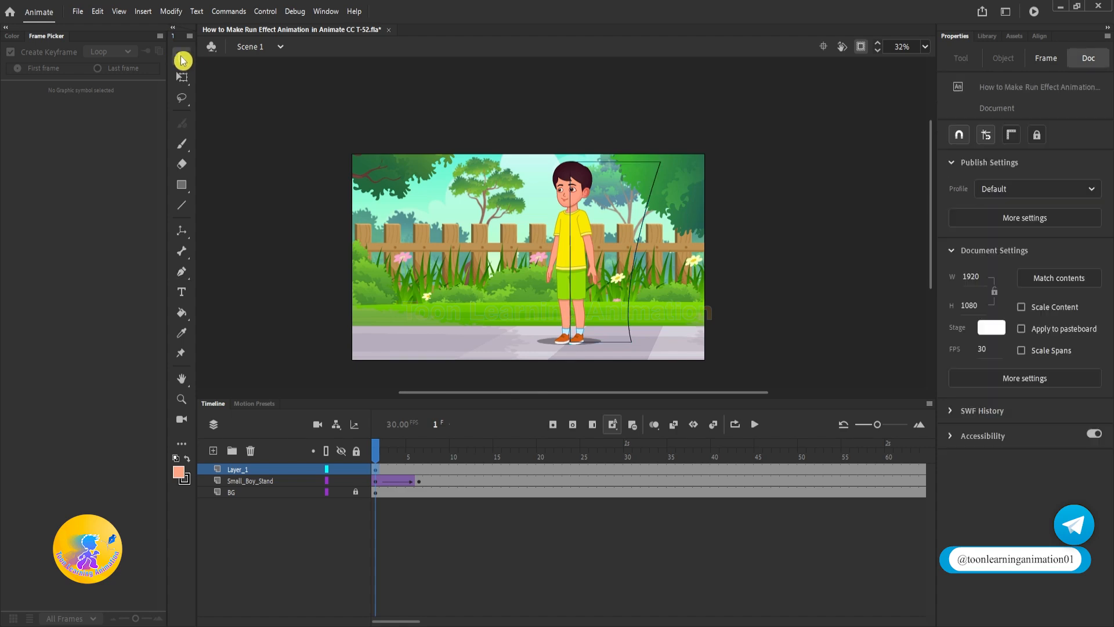
scroll(607, 357, up, 3)
scroll(531, 331, up, 3)
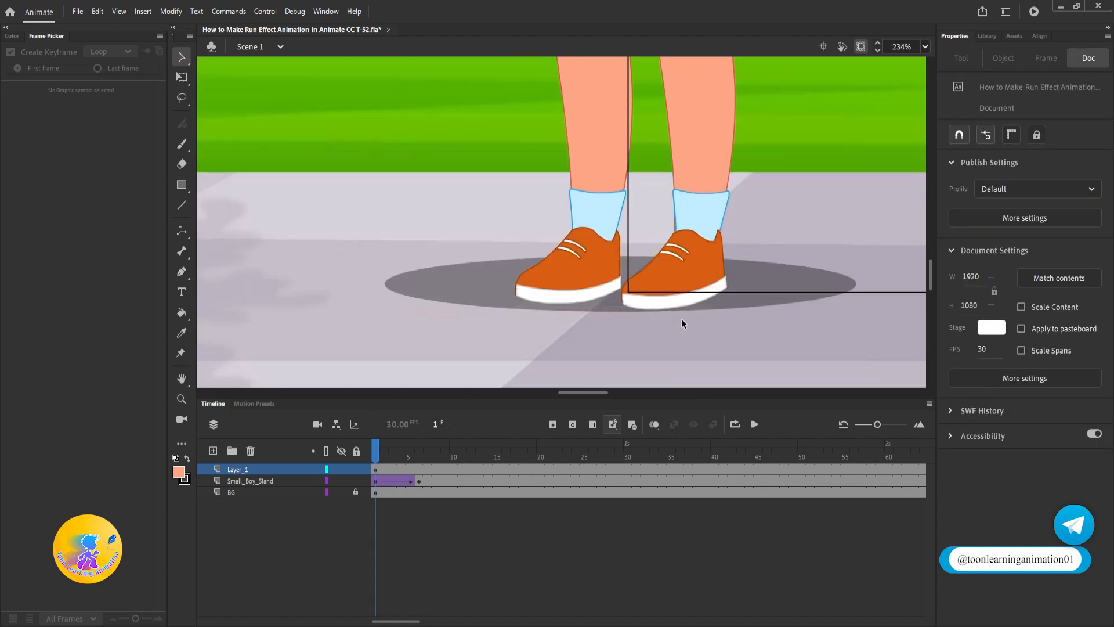
drag(625, 290, 643, 290)
scroll(642, 290, down, 2)
scroll(643, 290, down, 5)
scroll(601, 270, up, 2)
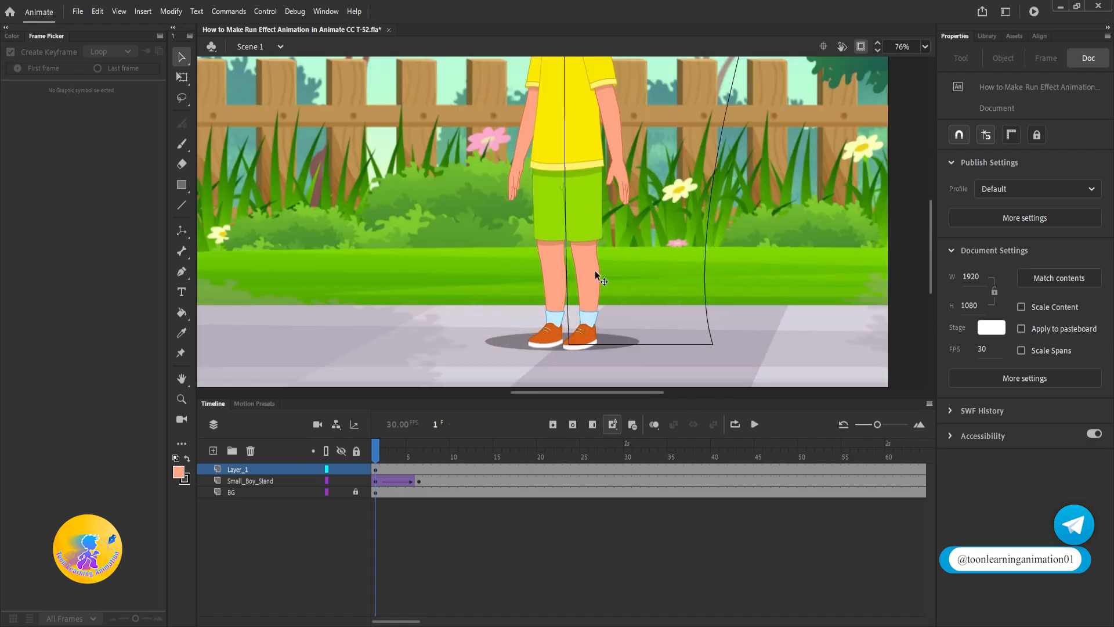
drag(567, 256, 569, 256)
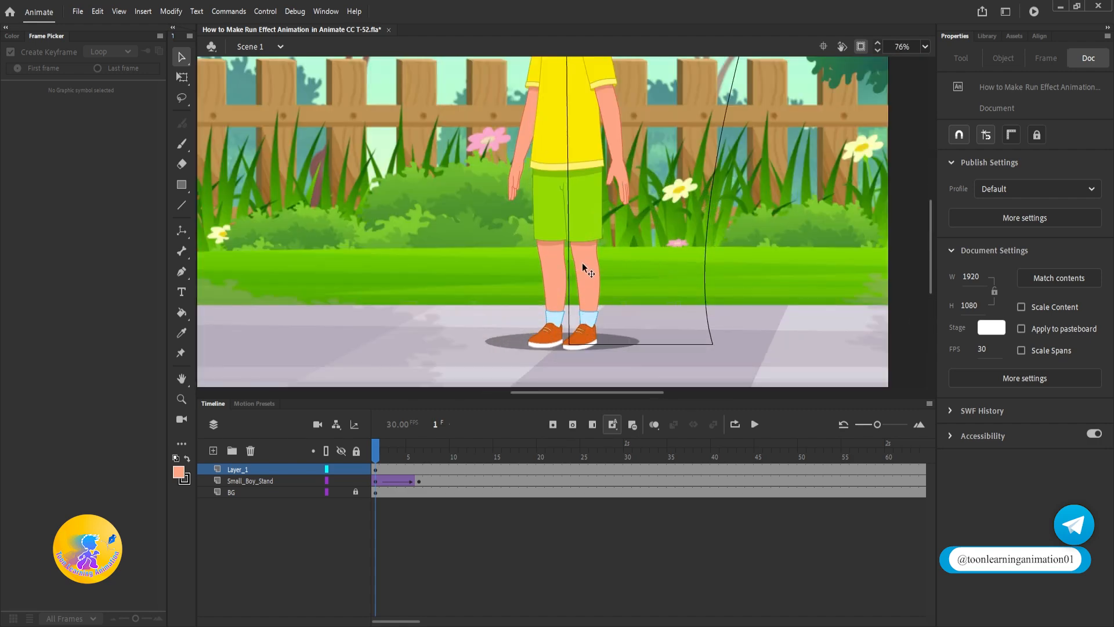
Lower the outline's bottom edge to the shoe sole and rejoin both lower corners to it.
scroll(633, 335, up, 3)
scroll(635, 340, down, 1)
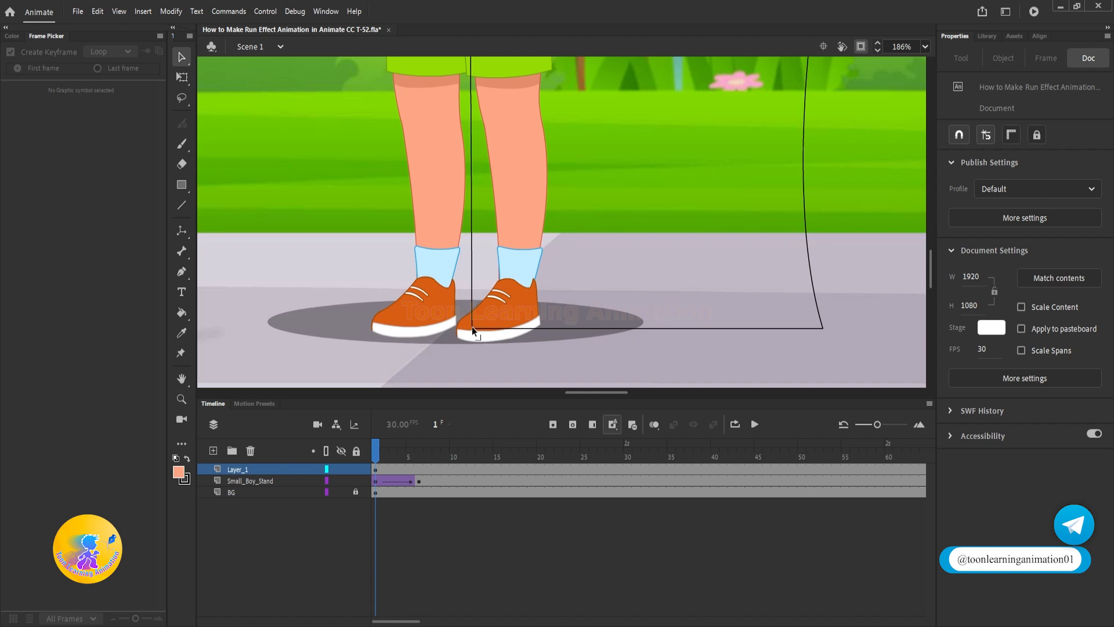
click(624, 328)
drag(624, 328, 625, 343)
drag(821, 329, 820, 342)
drag(472, 329, 468, 343)
scroll(502, 344, down, 8)
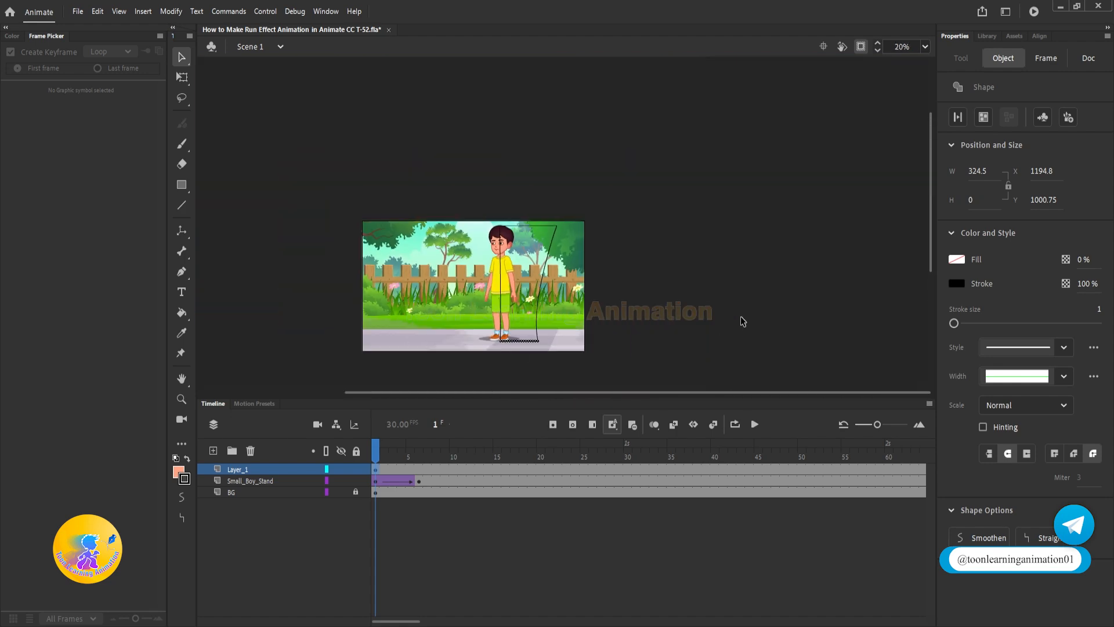
click(719, 327)
scroll(510, 256, up, 3)
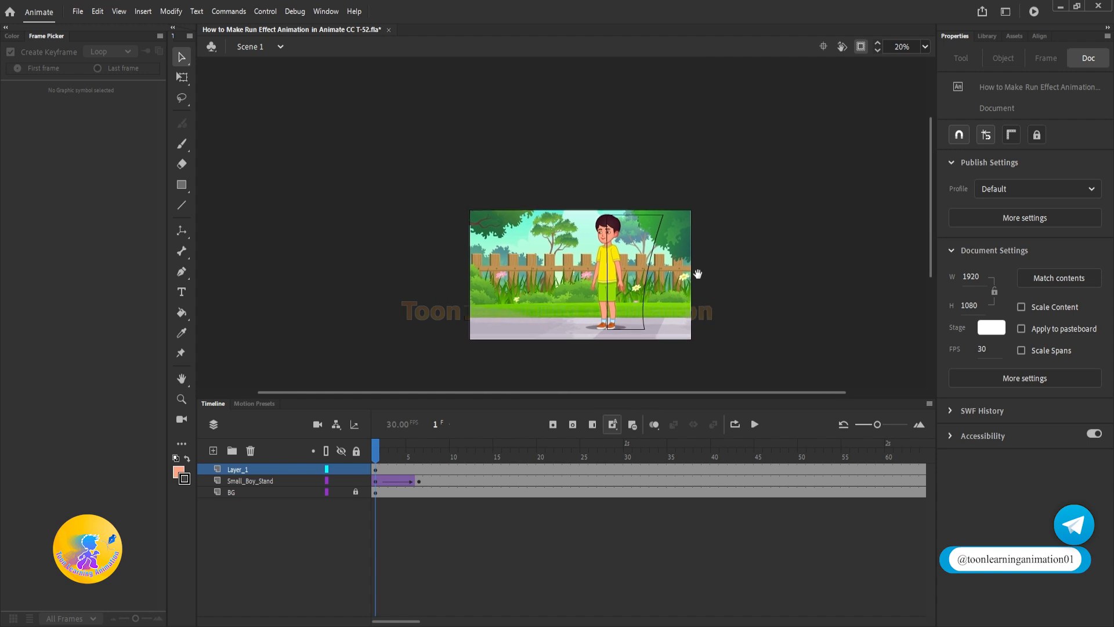
scroll(650, 224, up, 5)
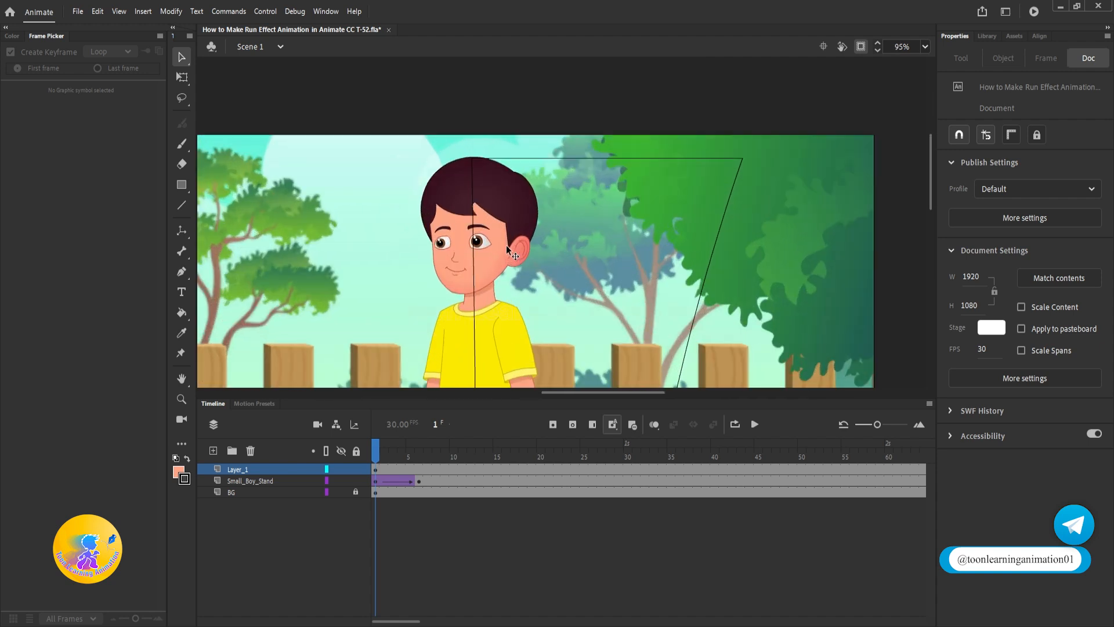
scroll(535, 201, down, 2)
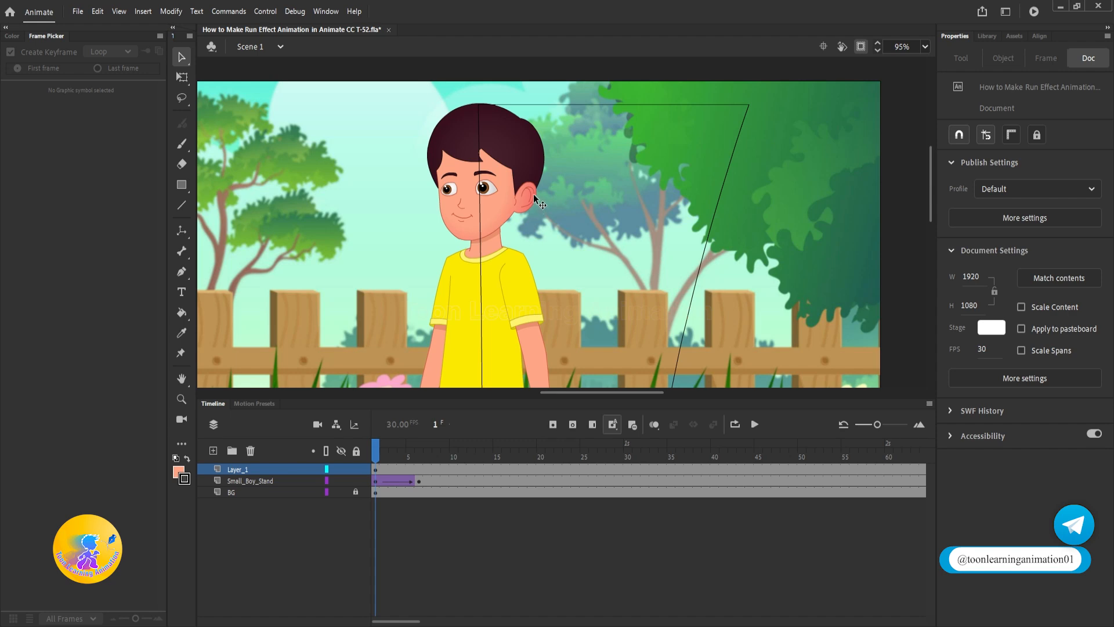
Draw a horizontal line across the speed-effect outline at the boy's eye level with the Line tool.
click(182, 206)
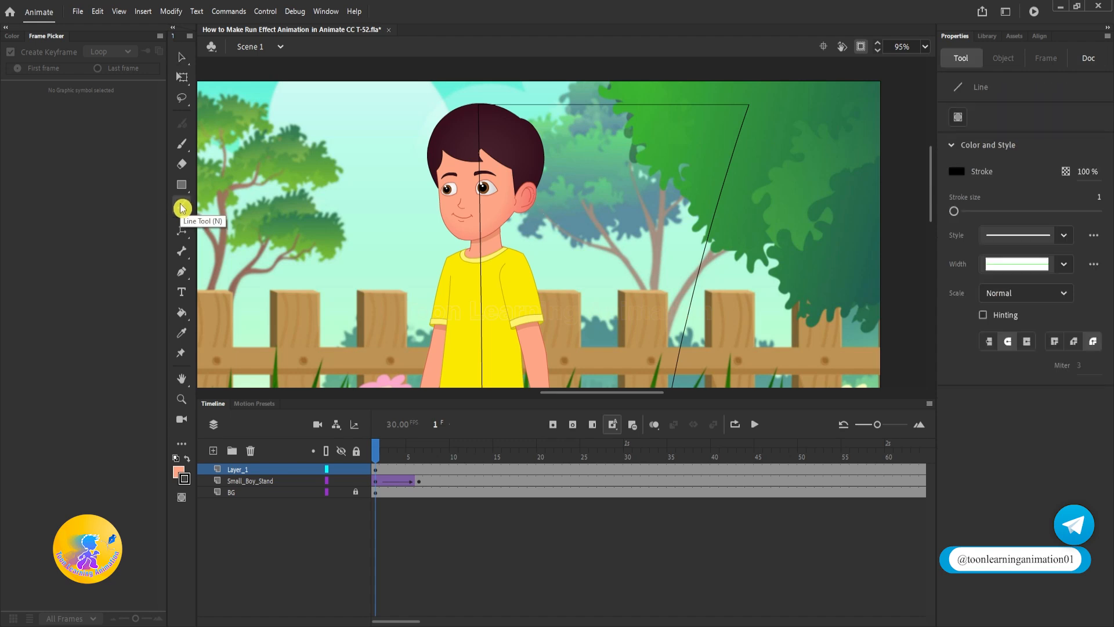
scroll(570, 179, up, 2)
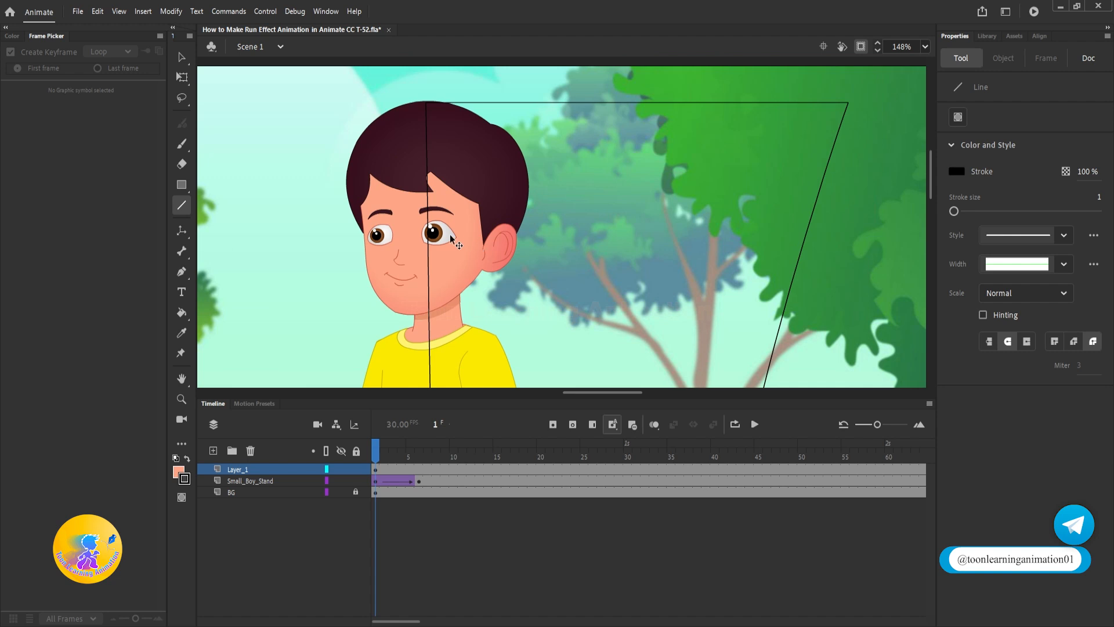
scroll(454, 241, up, 2)
scroll(504, 202, down, 2)
scroll(387, 207, up, 1)
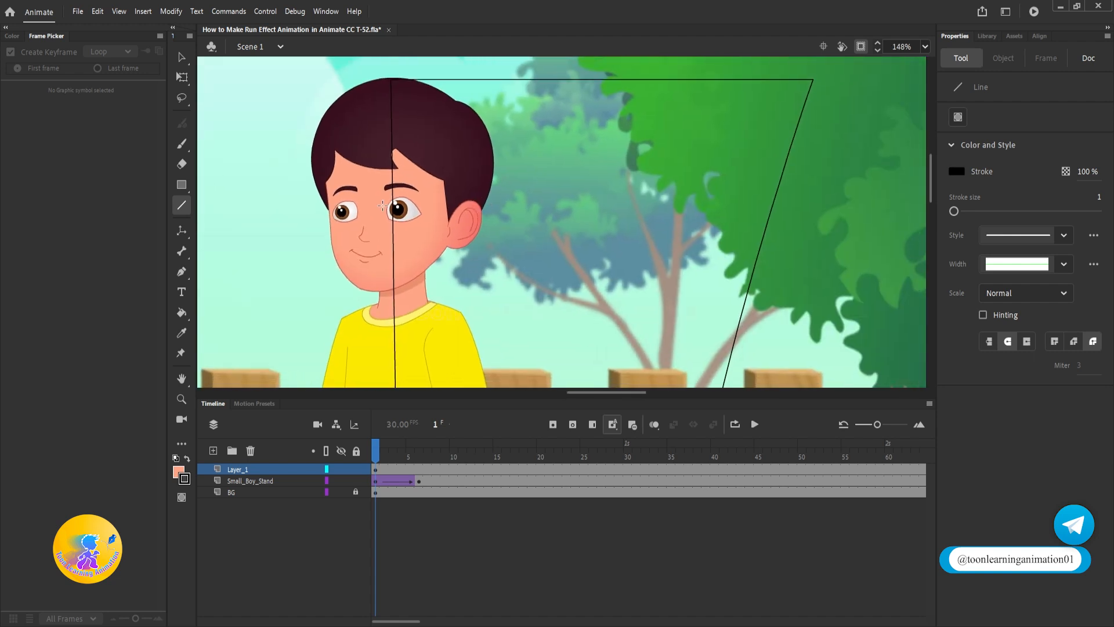
drag(464, 192, 489, 217)
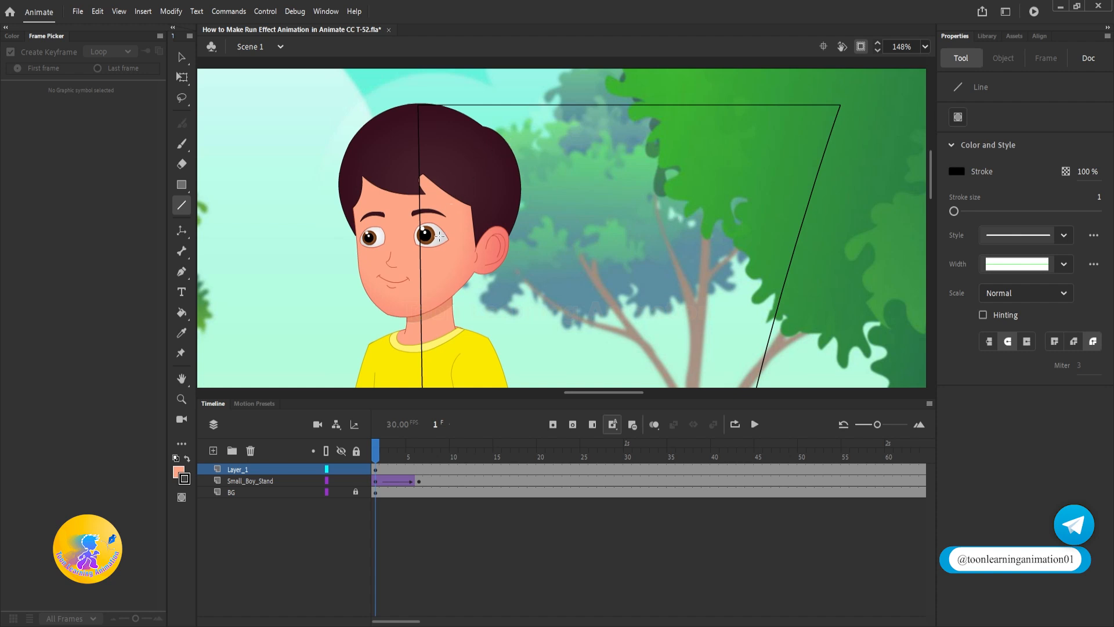
drag(419, 225, 806, 240)
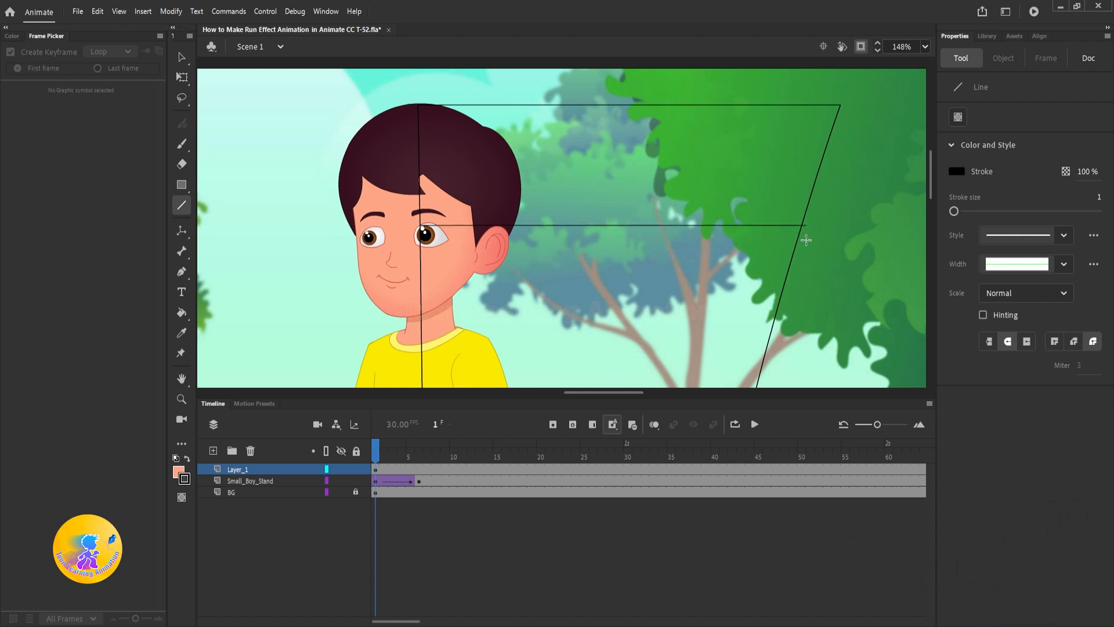
Draw a second horizontal line across the outline at the boy's shirt collar.
drag(558, 330, 539, 248)
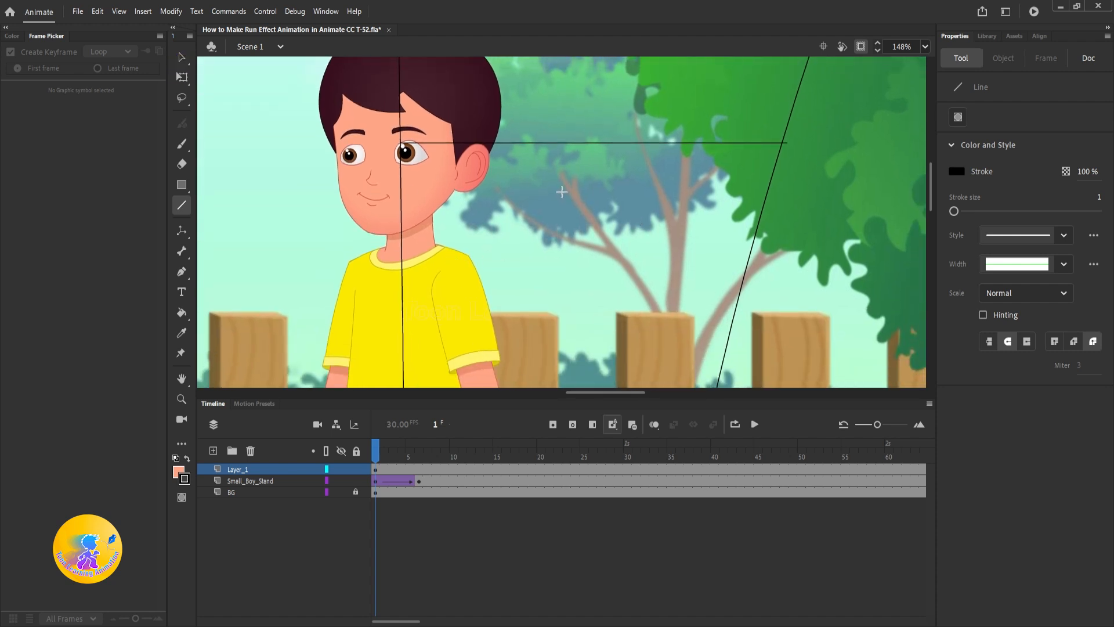
drag(553, 191, 549, 208)
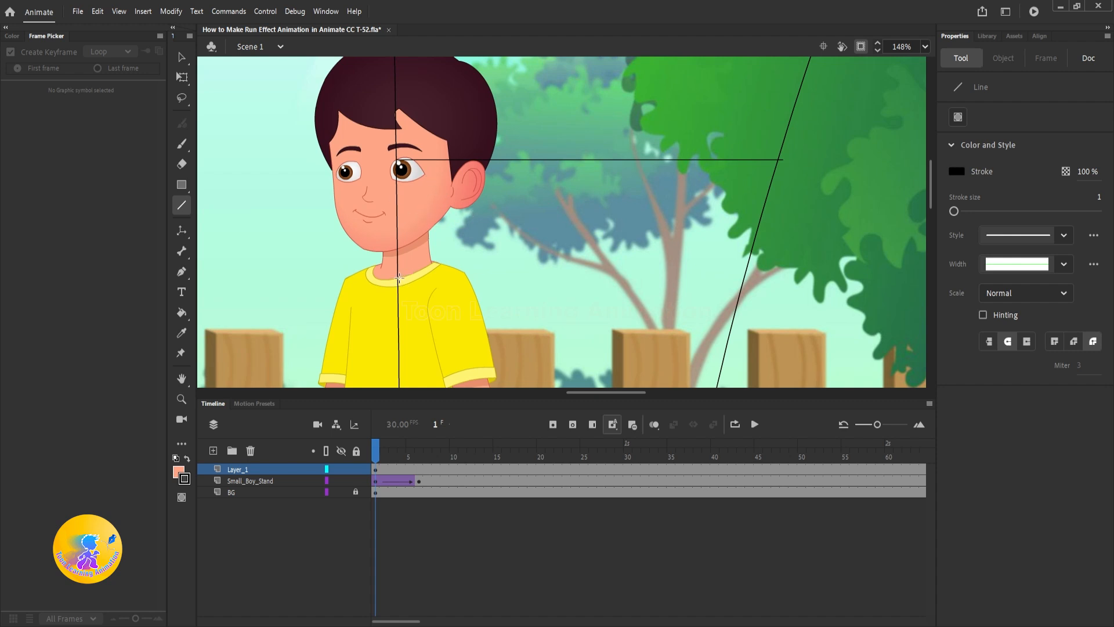
drag(400, 270, 748, 281)
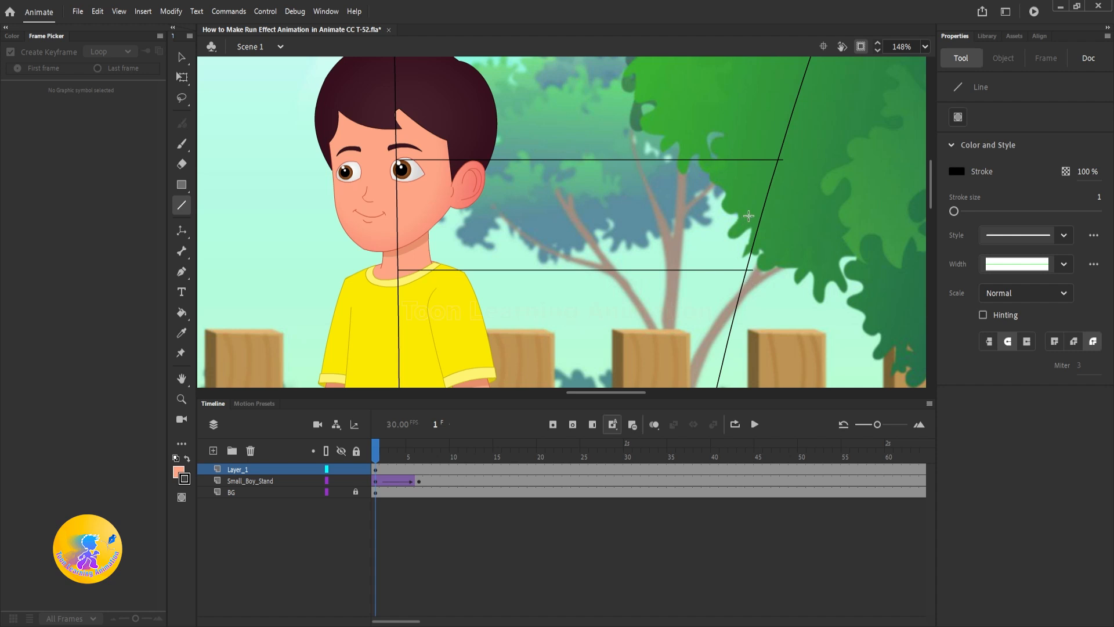
Pull the far slanted edge between the eye-level and collar lines inward into a sharp notch and straighten both of its sides.
click(182, 57)
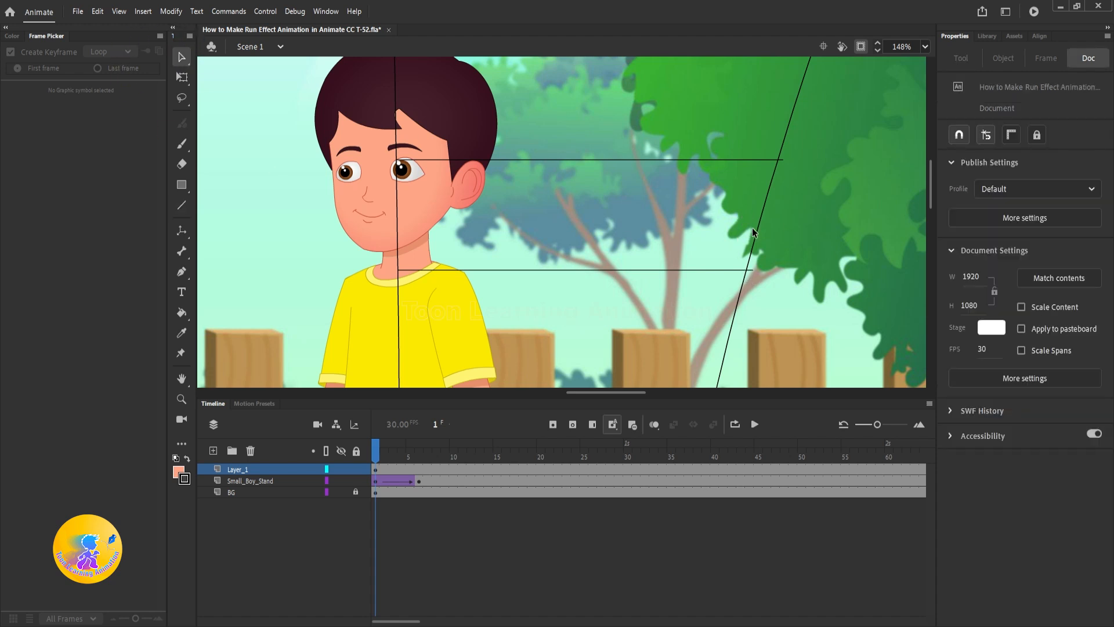
drag(758, 214, 569, 237)
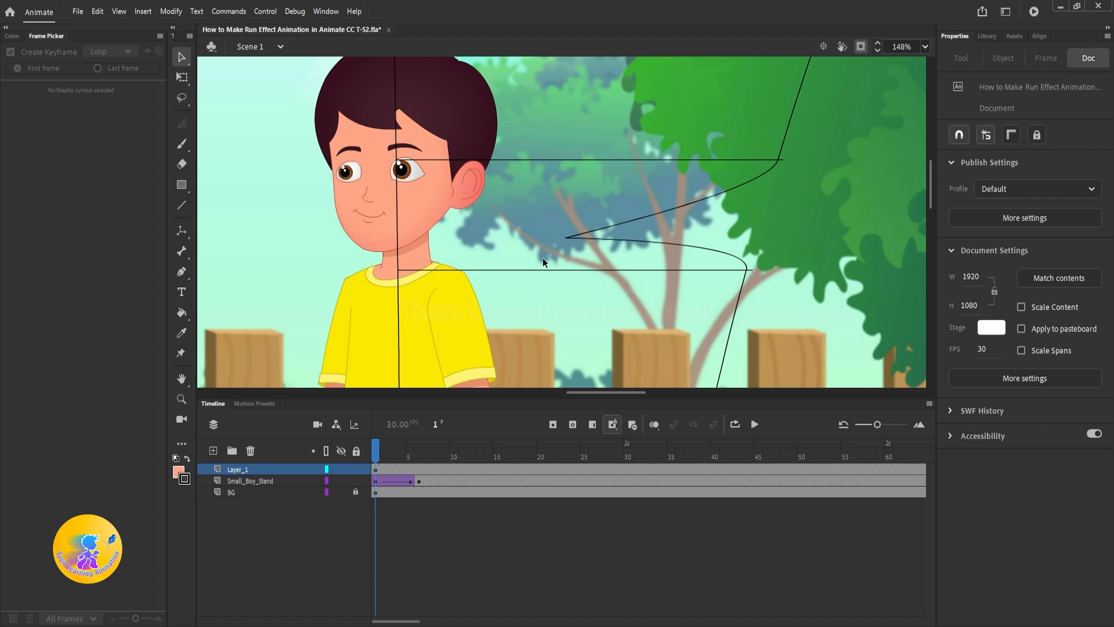
drag(768, 170, 750, 155)
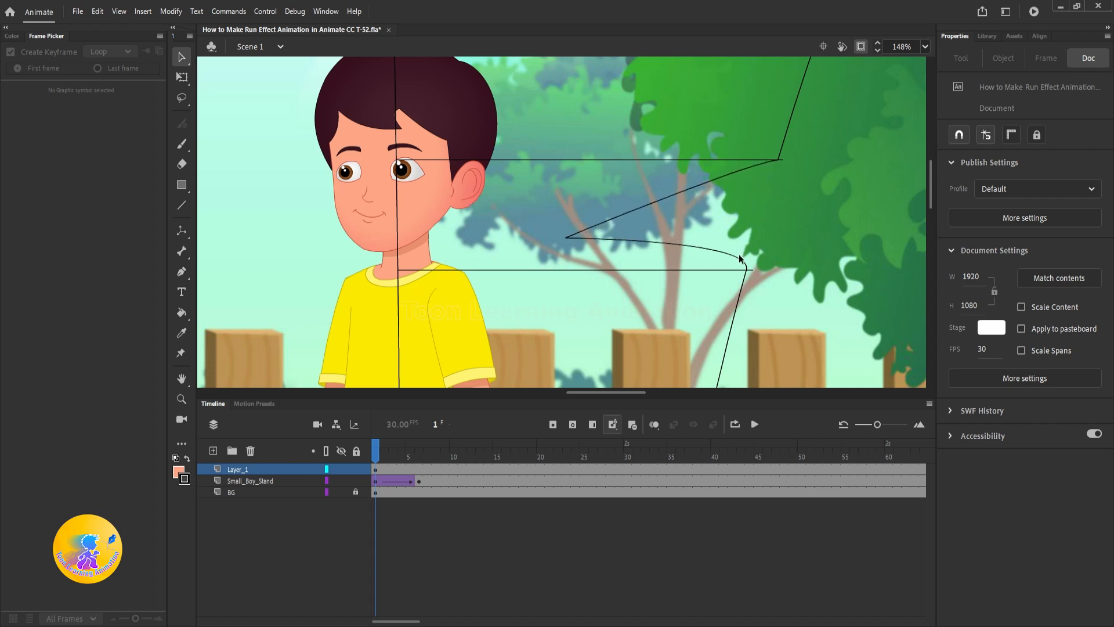
drag(737, 256, 722, 271)
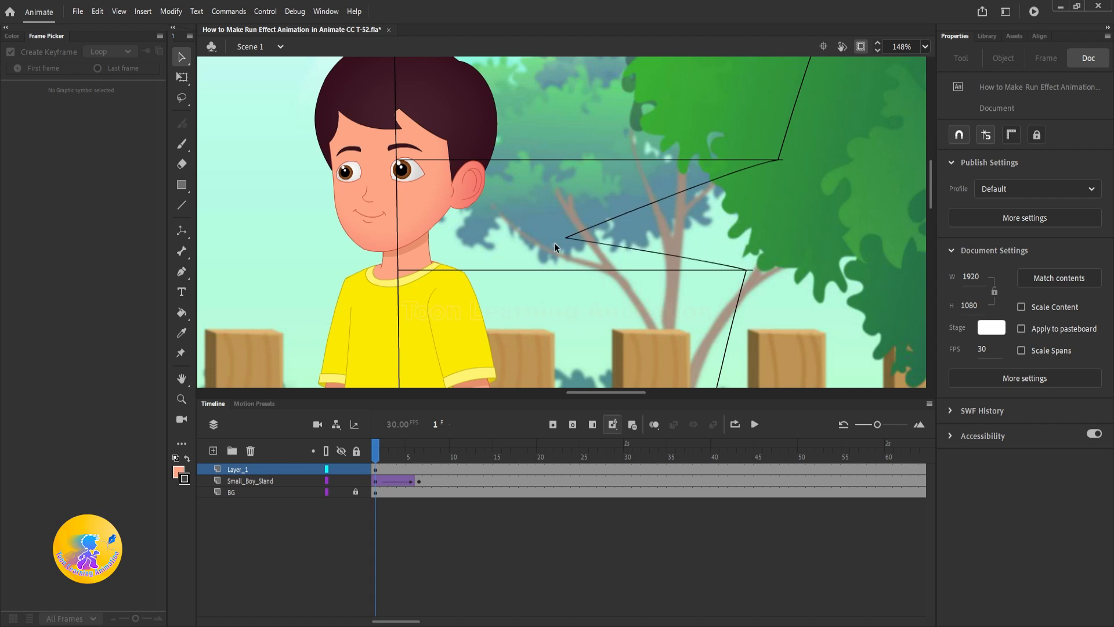
drag(569, 236, 546, 233)
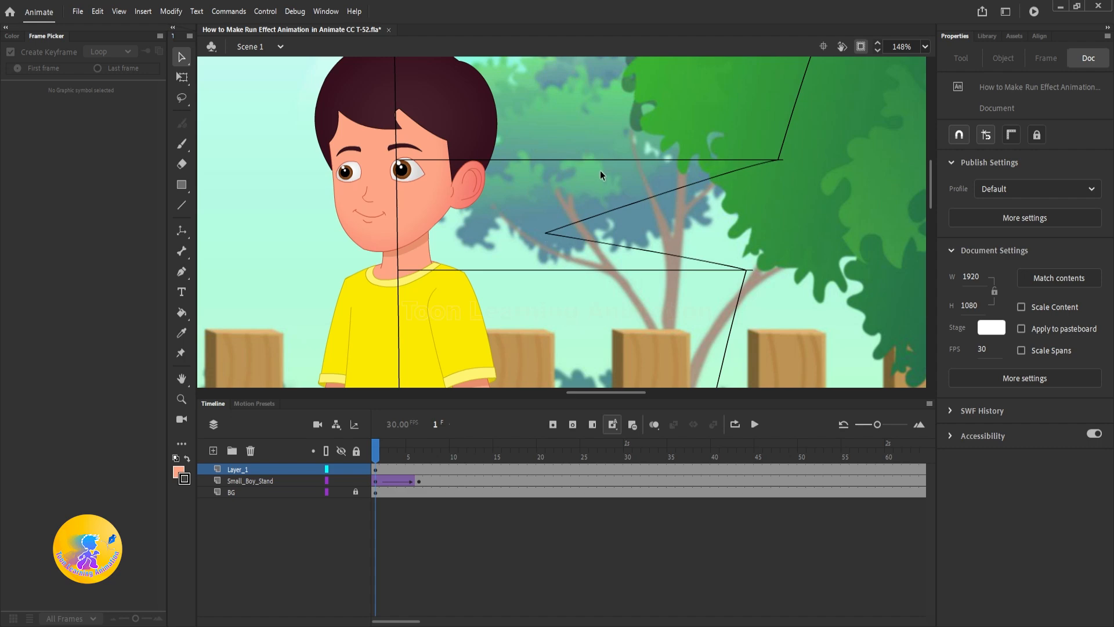
Divide the outline with horizontal lines at the shirt hem and the shorts hem.
scroll(594, 170, down, 3)
drag(620, 252, 596, 185)
scroll(535, 283, up, 1)
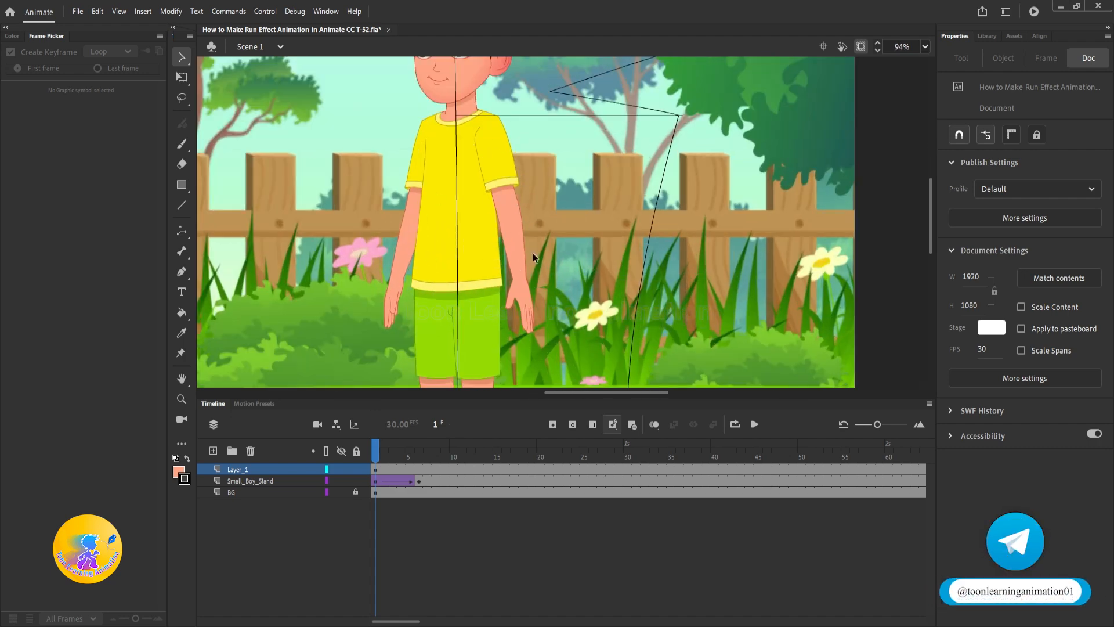
scroll(531, 252, down, 1)
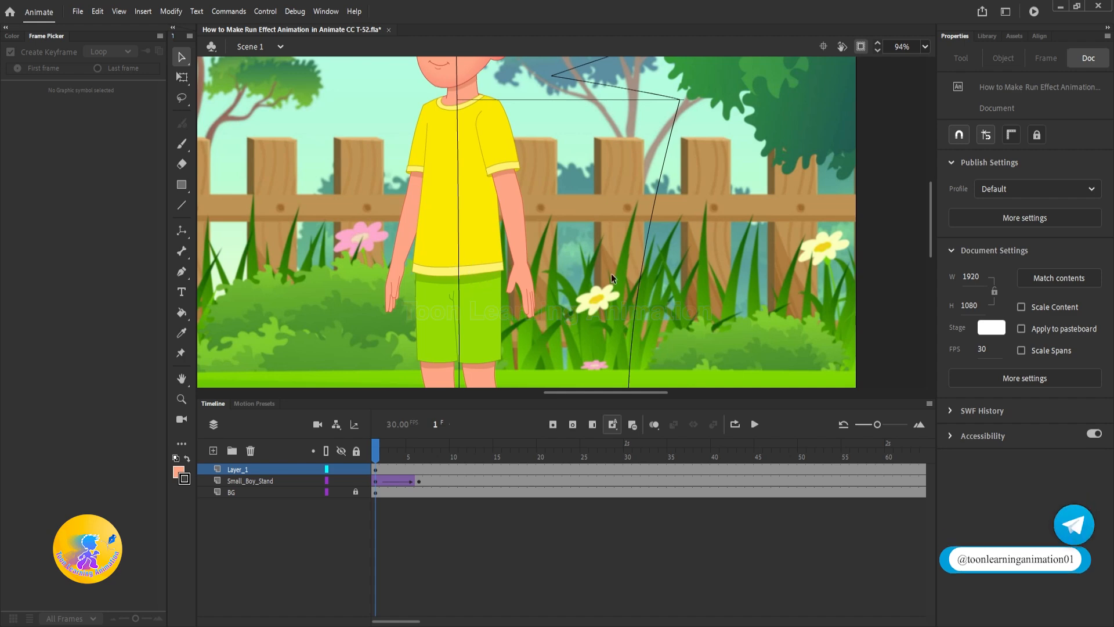
click(185, 206)
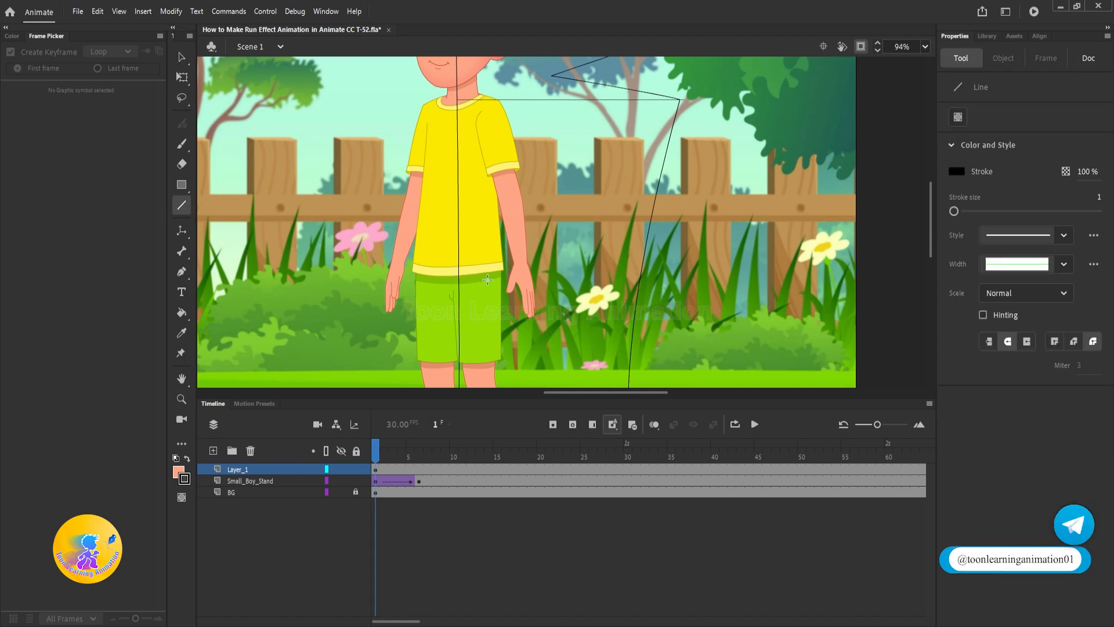
drag(460, 277, 646, 278)
scroll(477, 179, down, 4)
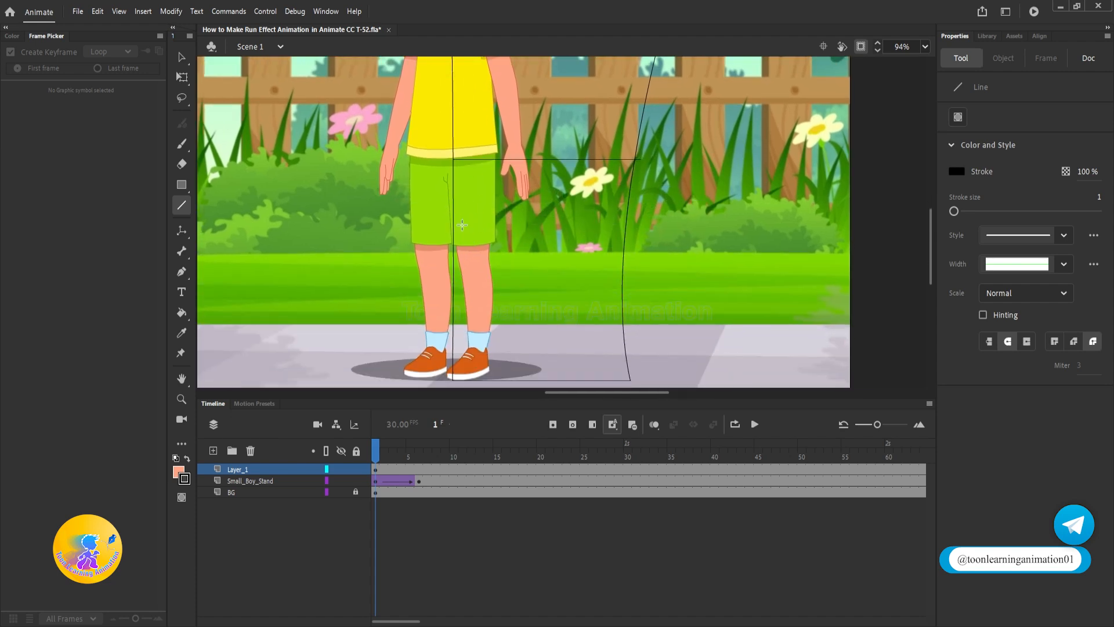
drag(453, 246, 623, 251)
Draw two horizontal lines across the outline at the top of the sock and the top of the shoe.
drag(551, 309, 492, 238)
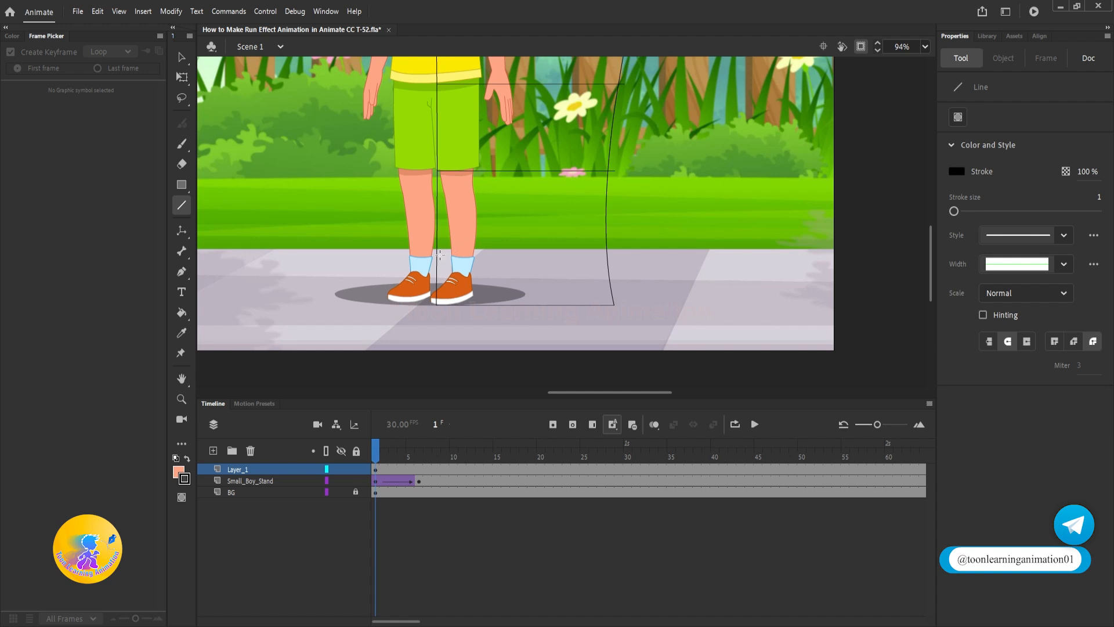
drag(438, 257, 610, 260)
drag(439, 276, 607, 277)
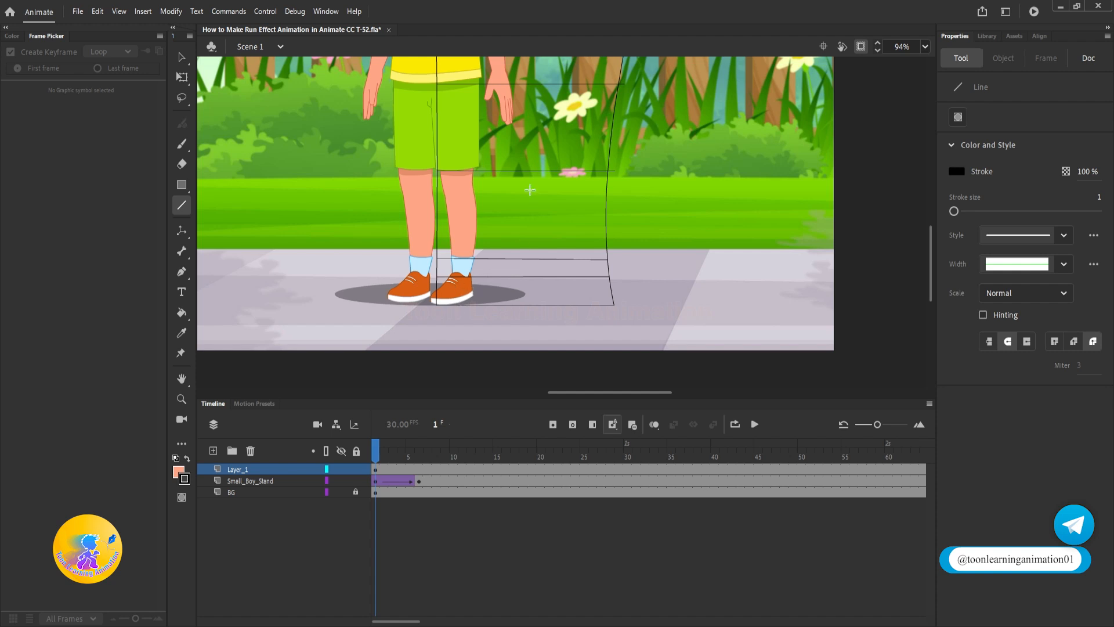
Fill the outline's top section with the dark brown sampled from the boy's hair.
scroll(531, 244, up, 5)
scroll(540, 271, up, 3)
scroll(558, 186, down, 1)
click(183, 332)
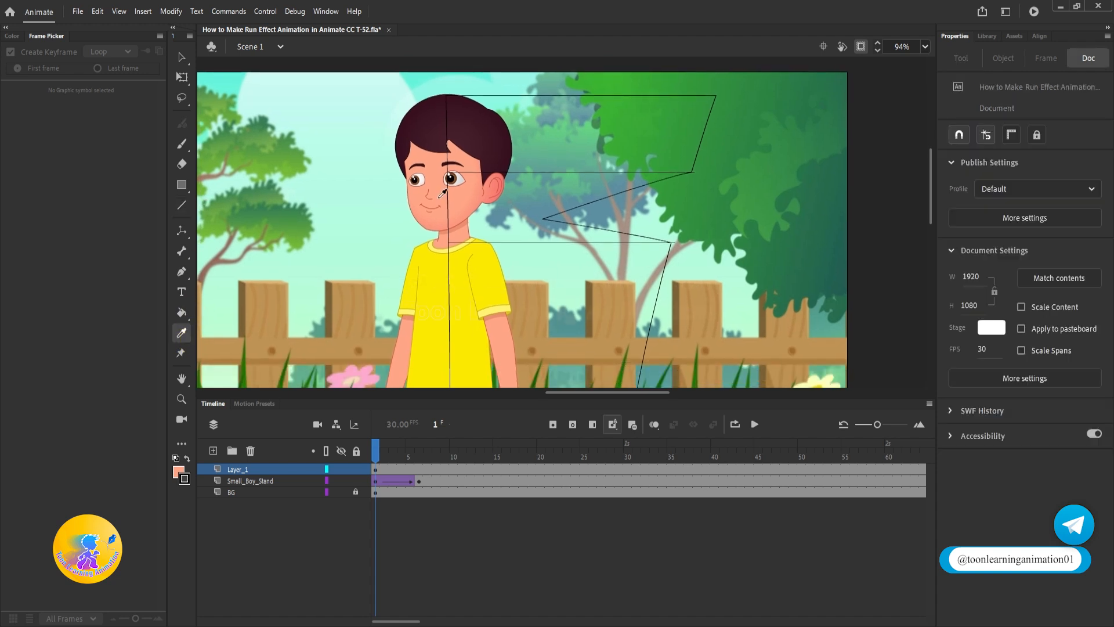
click(475, 122)
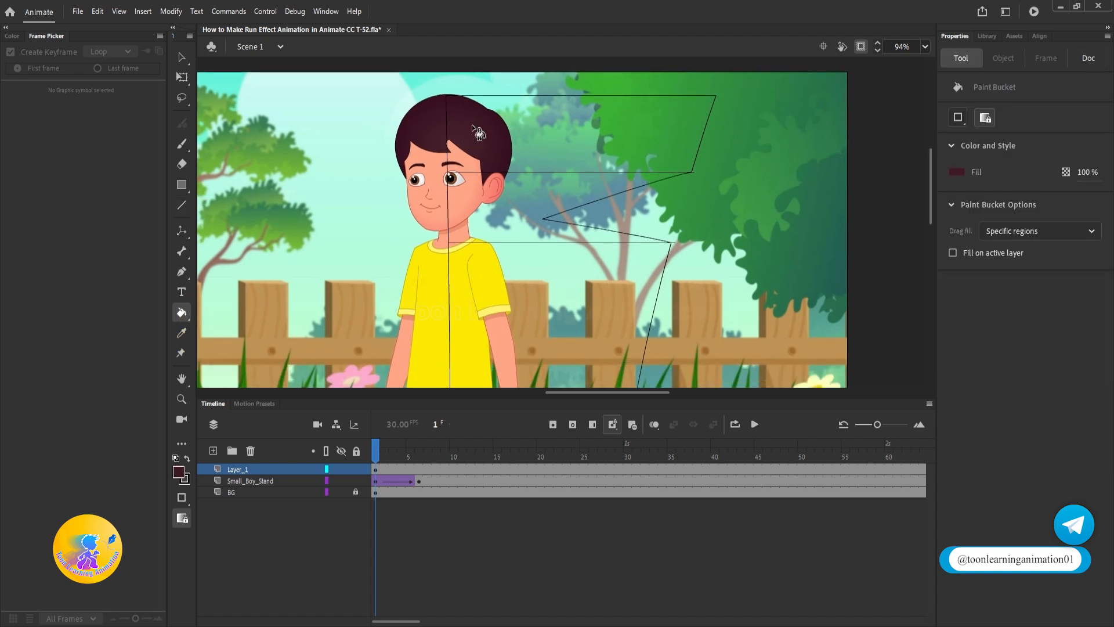
click(593, 138)
Fill the notched section below the hair section with the skin tone sampled from the boy's face.
click(181, 334)
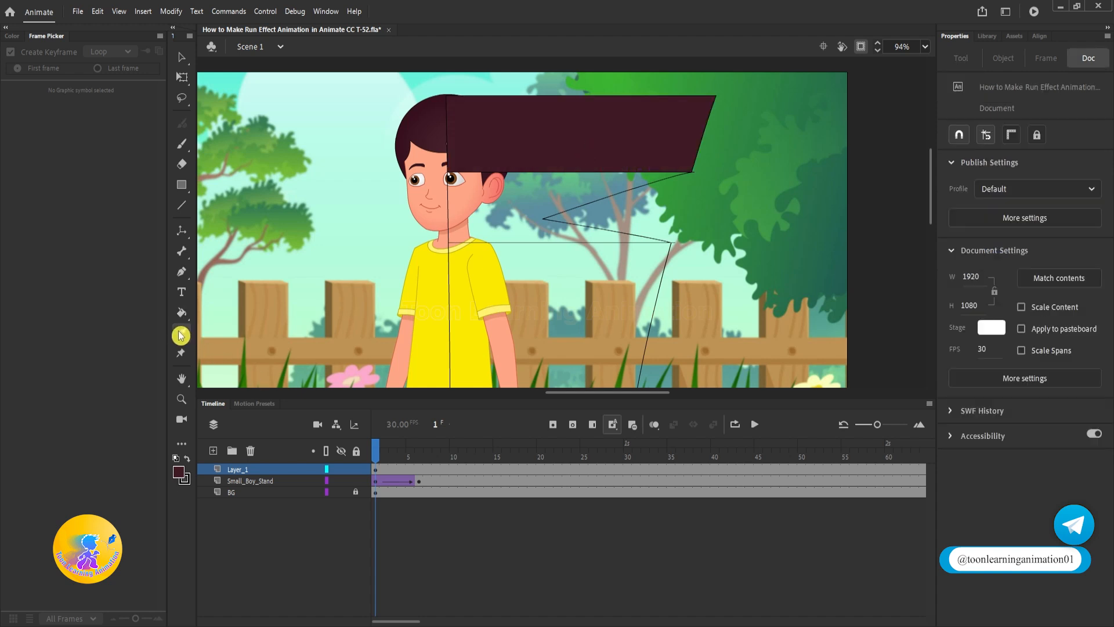
click(463, 201)
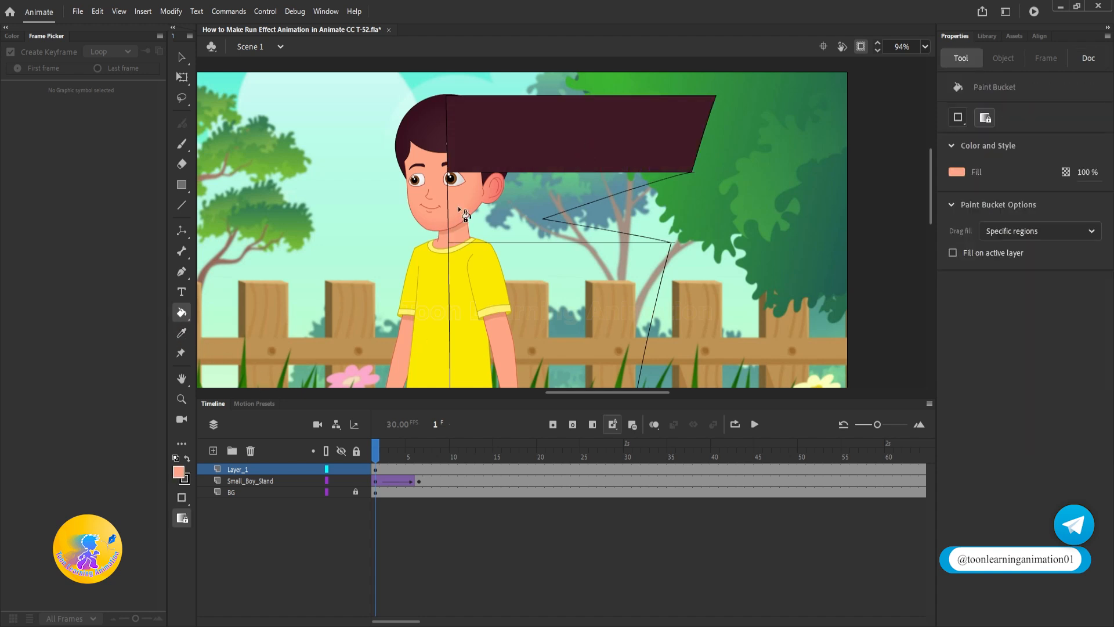
click(519, 200)
Sample the yellow of the boy's shirt as the fill colour.
scroll(555, 280, down, 3)
click(181, 333)
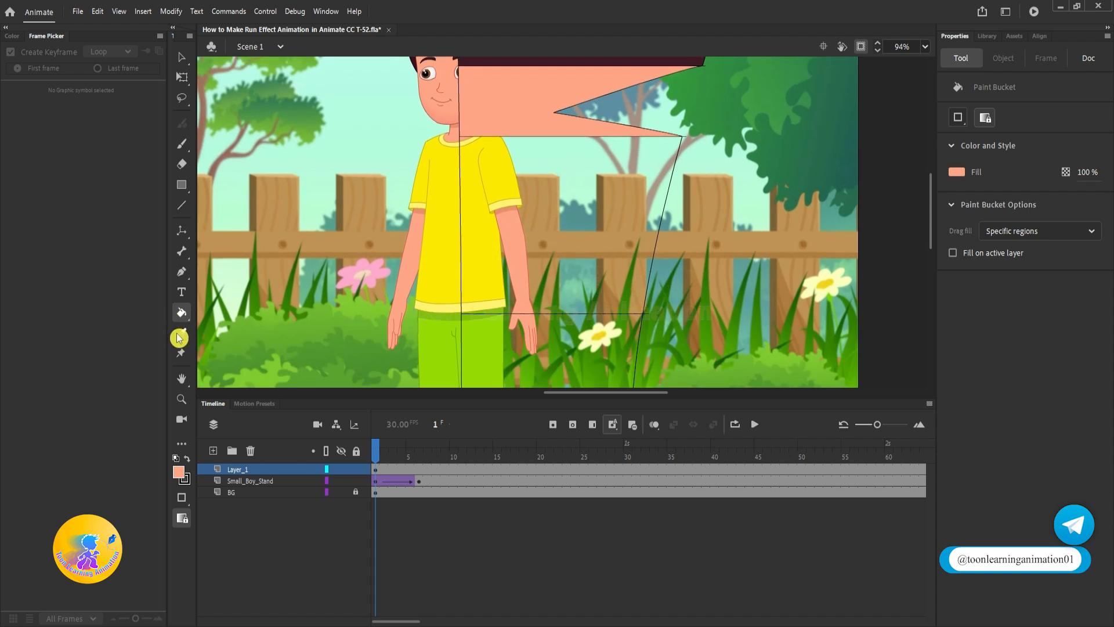
click(496, 184)
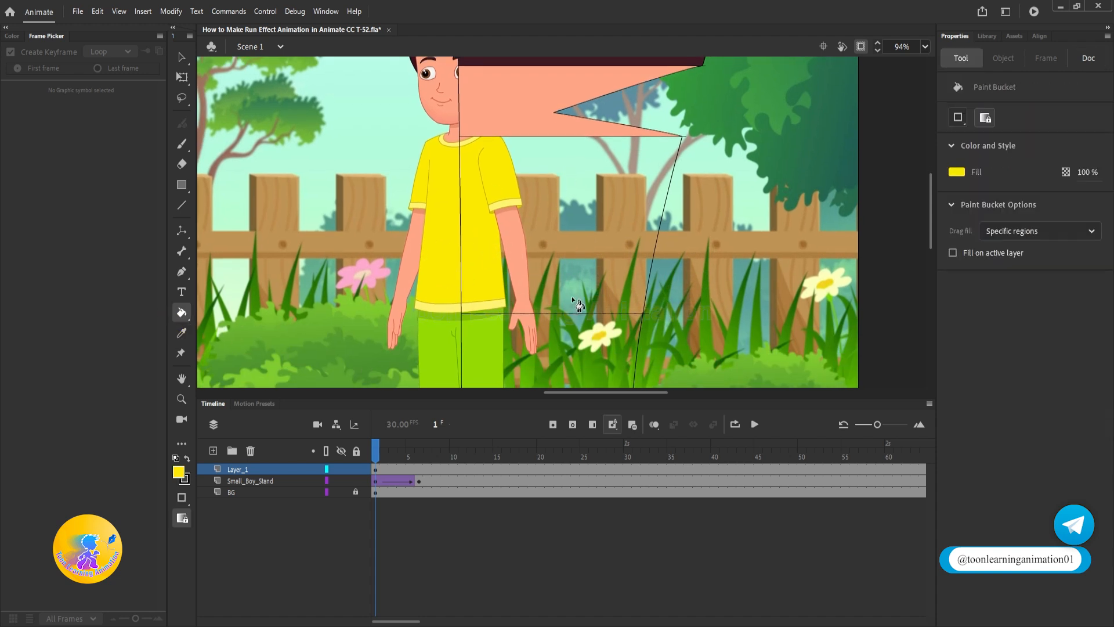
click(608, 222)
scroll(590, 262, down, 2)
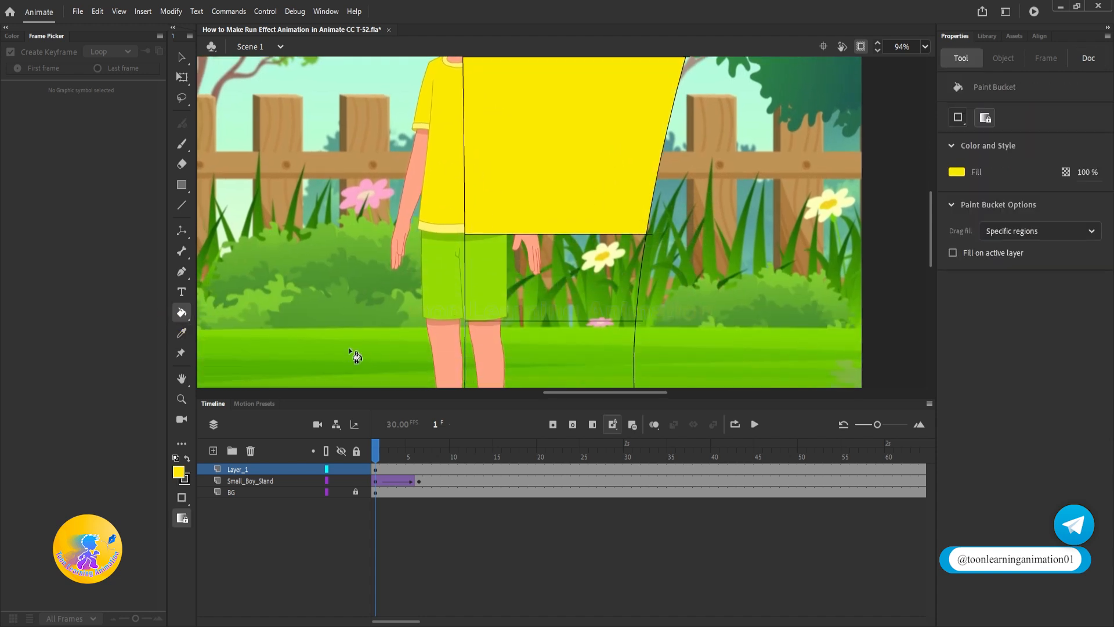
key(ctrl+z)
Fill the section between the collar line and the shirt hem line with the sampled yellow.
scroll(558, 186, up, 2)
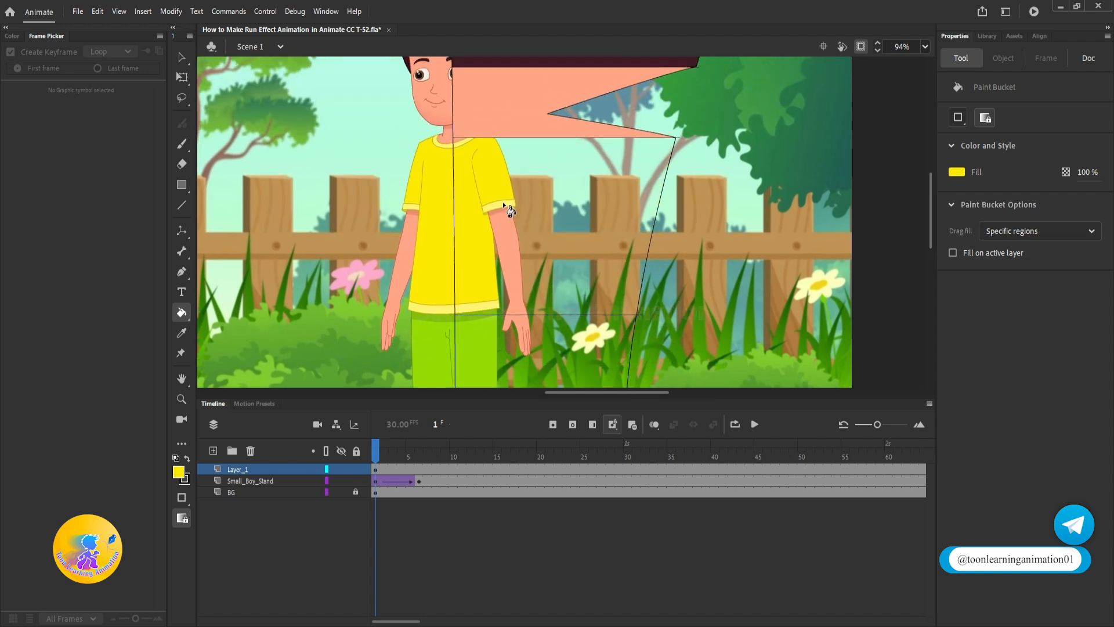
scroll(548, 273, down, 2)
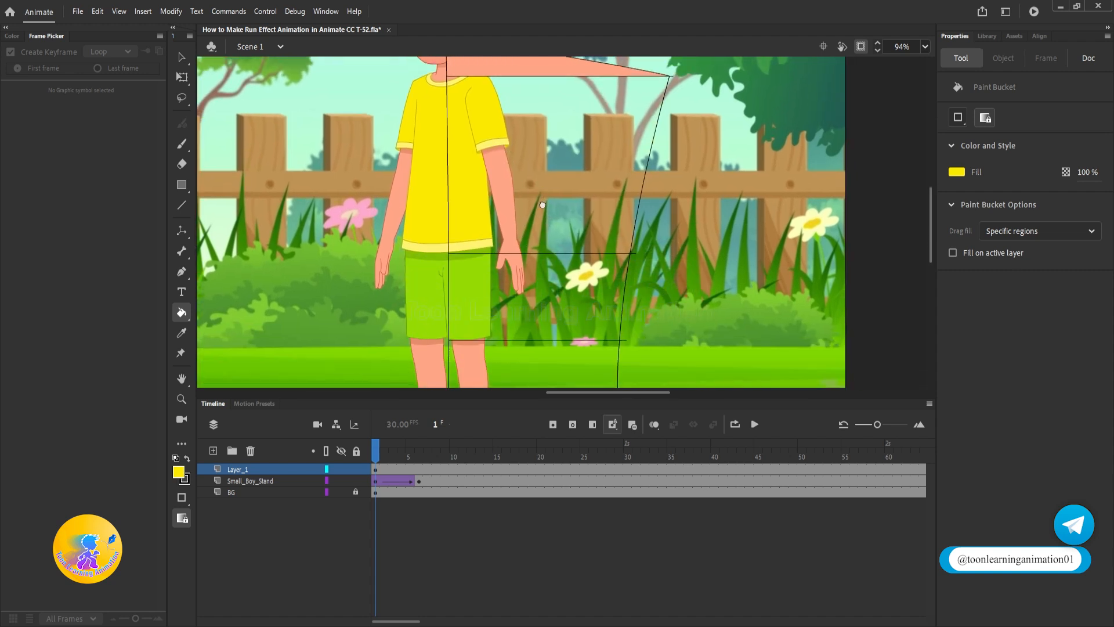
scroll(544, 241, up, 1)
scroll(543, 241, down, 1)
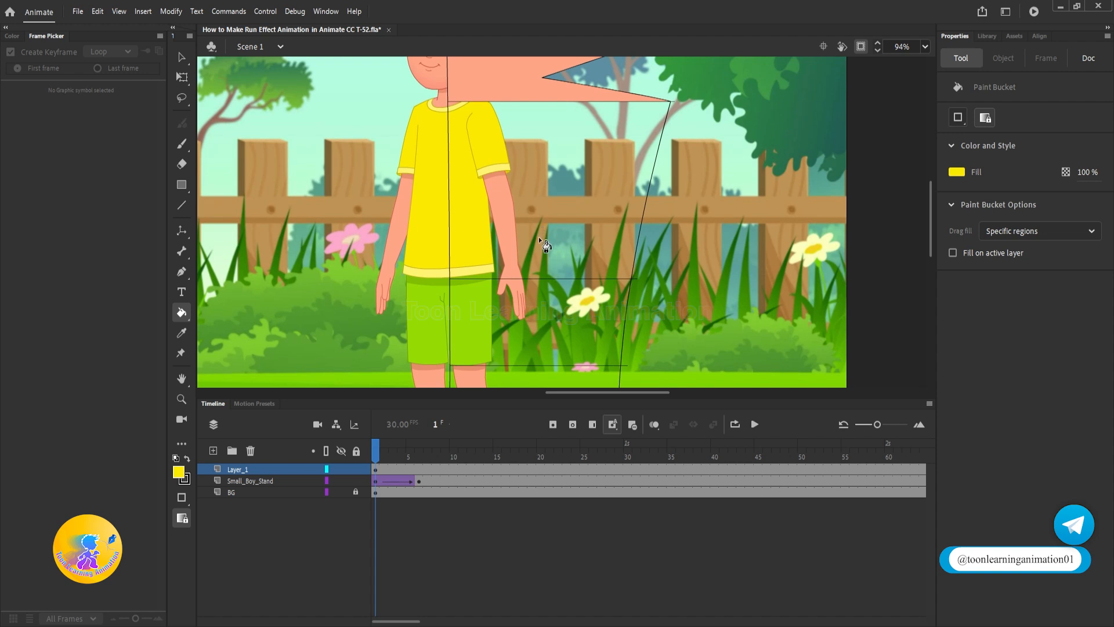
scroll(538, 236, down, 2)
scroll(515, 196, up, 2)
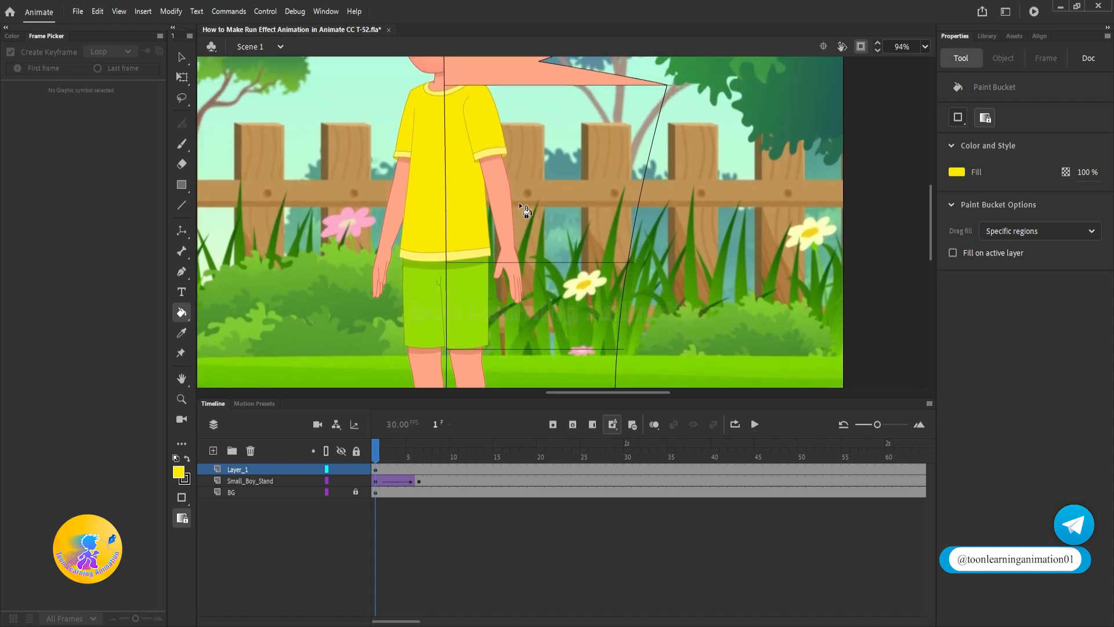
click(535, 189)
Fill the section beside the shorts with the green sampled from them.
scroll(532, 209, down, 2)
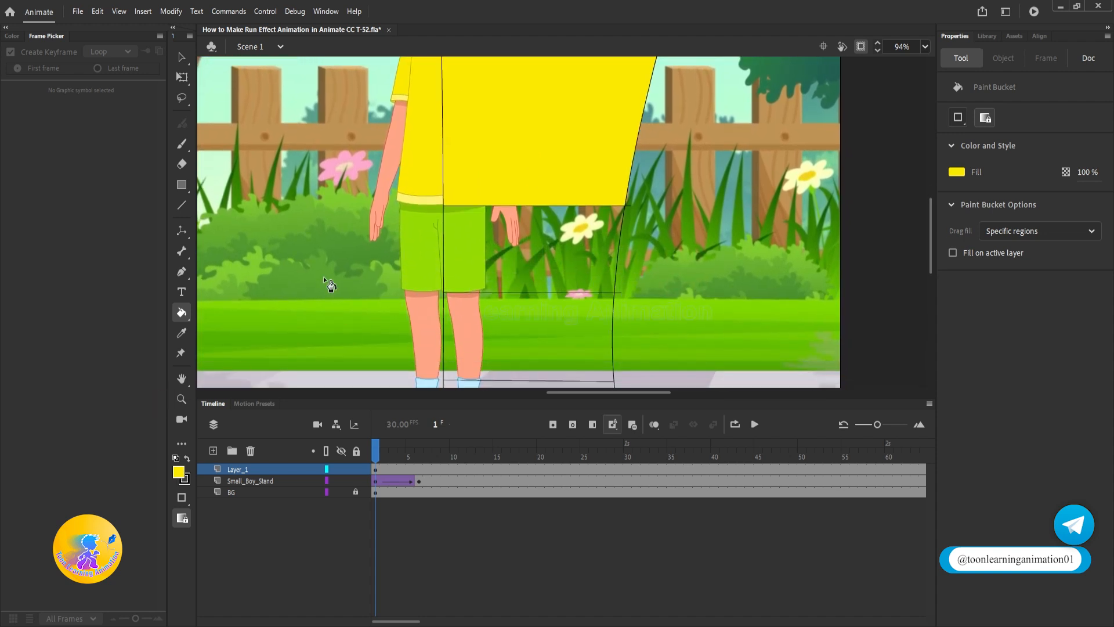
click(182, 332)
click(469, 250)
click(558, 264)
Fill the section between the shorts hem and the sock top with the skin tone sampled from the boy's leg.
scroll(554, 250, down, 3)
click(182, 333)
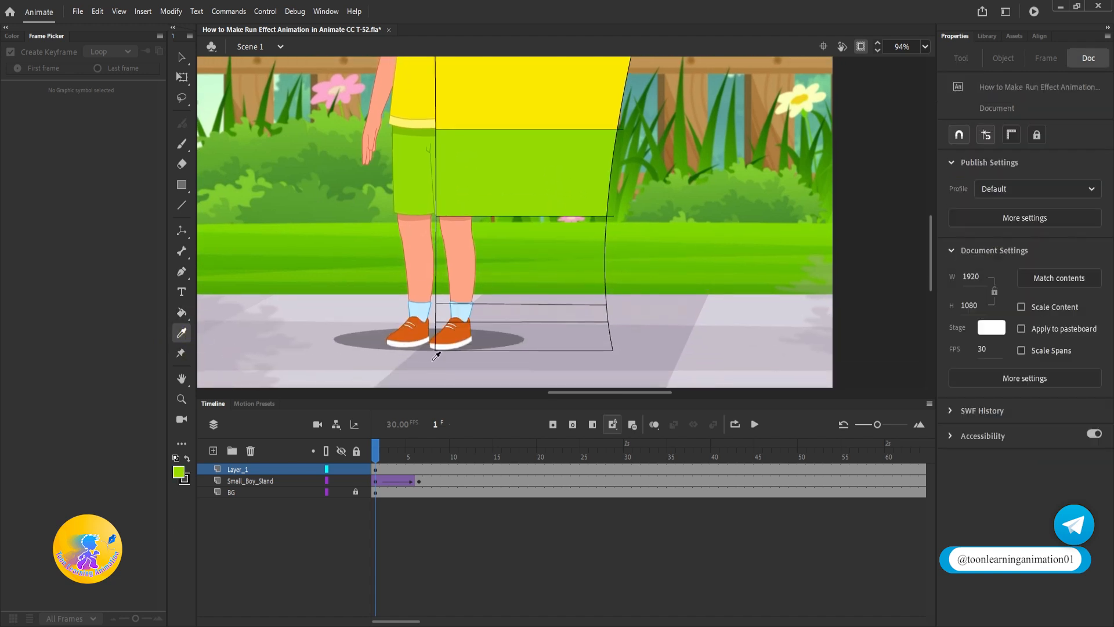
click(461, 272)
click(516, 281)
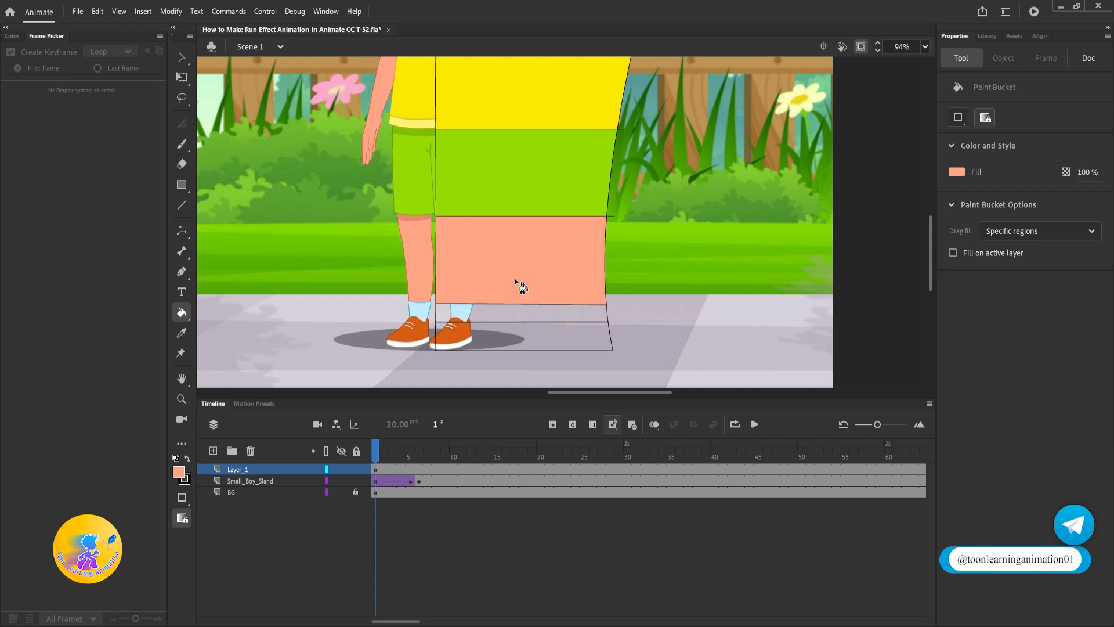
Fill the narrow section above the shoe line with the light blue sampled from the boy's sock.
scroll(515, 283, down, 3)
click(182, 333)
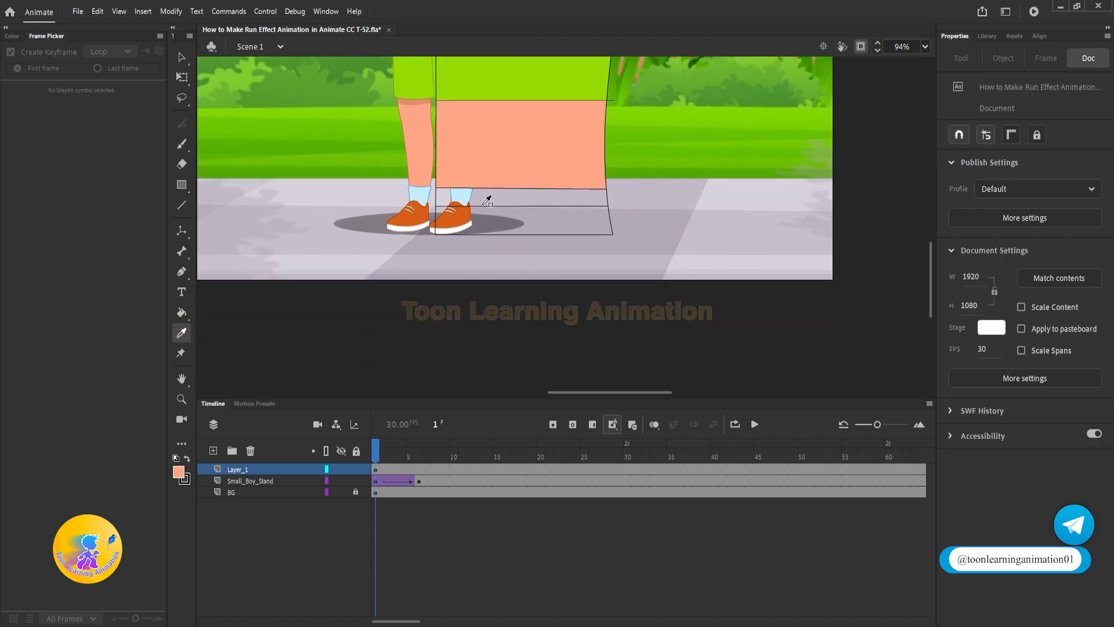
click(472, 193)
click(504, 199)
Fill the lowest section of the effect shape with the orange sampled from the boy's shoe.
click(180, 334)
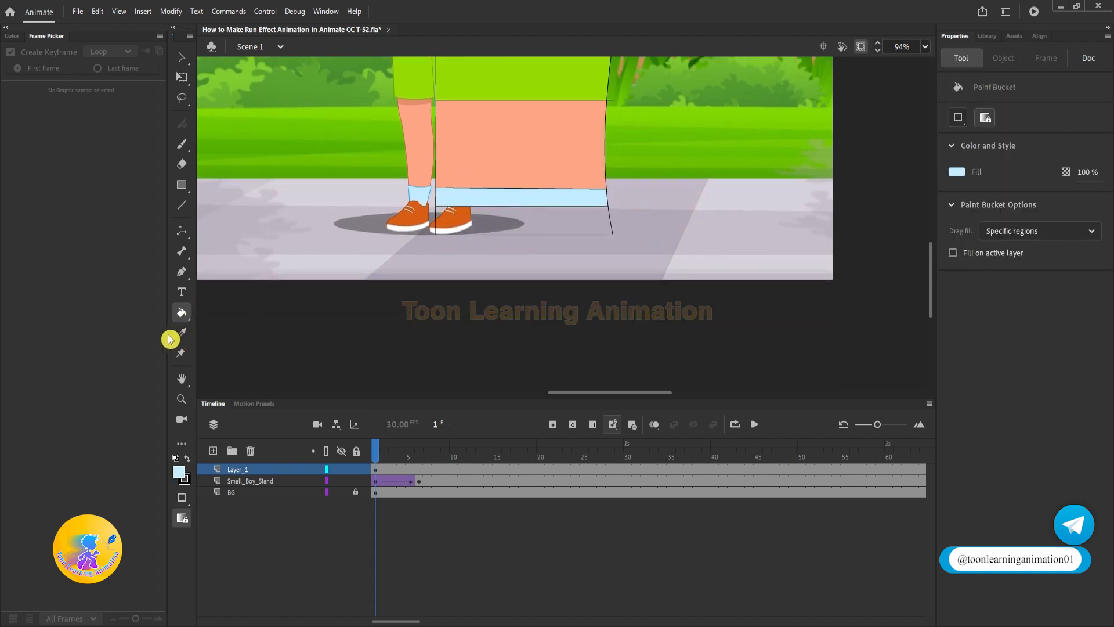
click(461, 215)
click(524, 219)
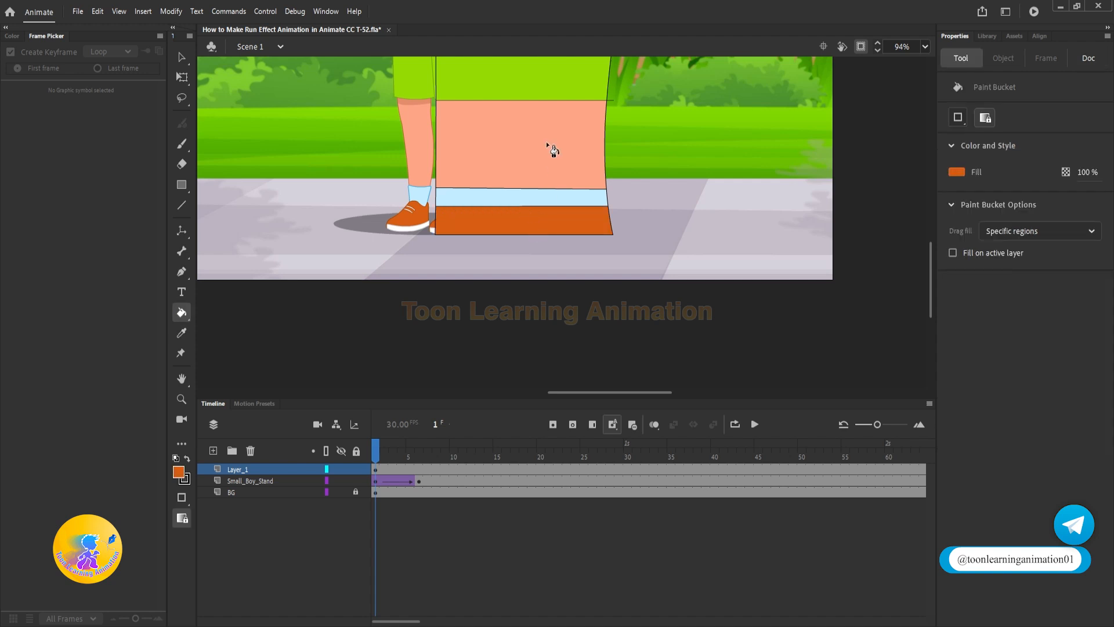
Draw a closed, slanted teardrop-shaped arm with the Pen tool inside the yellow shirt section.
scroll(546, 163, up, 3)
scroll(543, 243, up, 6)
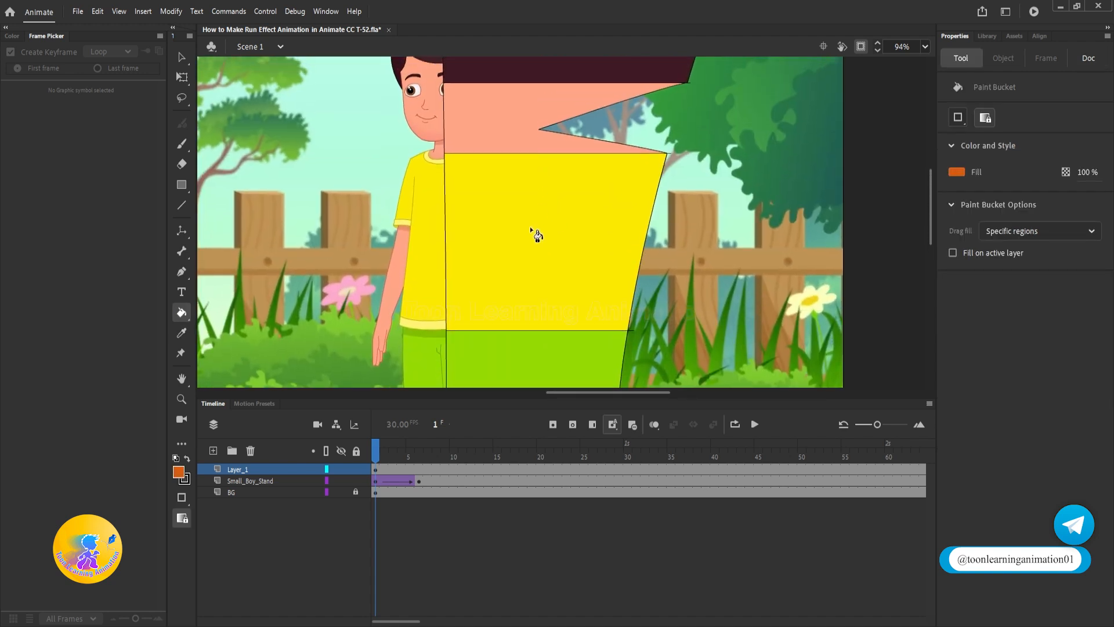
scroll(530, 227, down, 5)
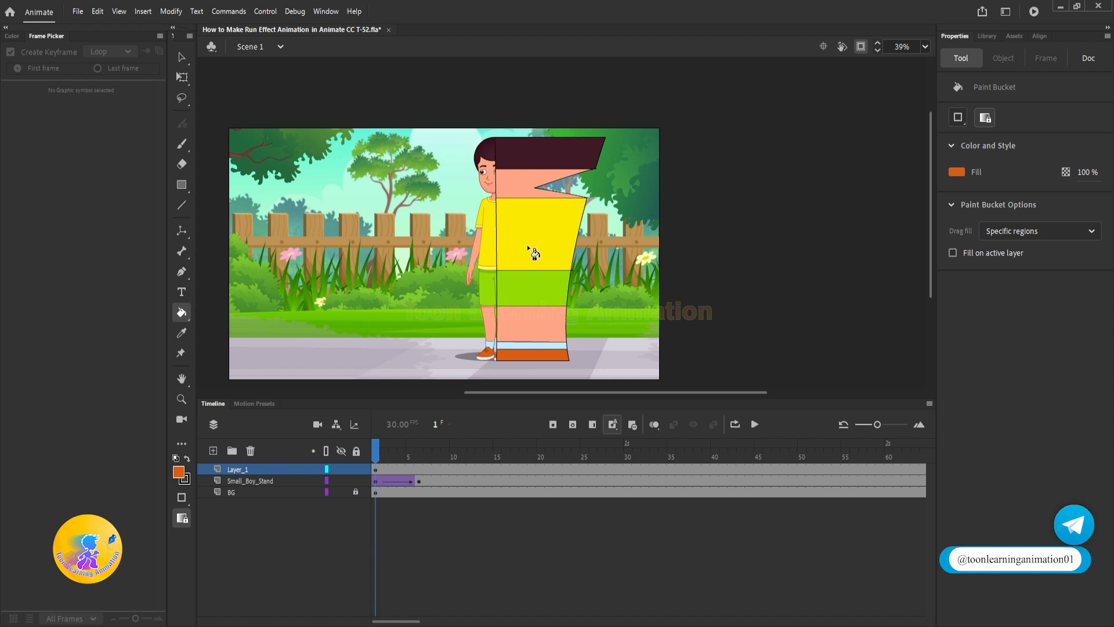
scroll(527, 224, up, 3)
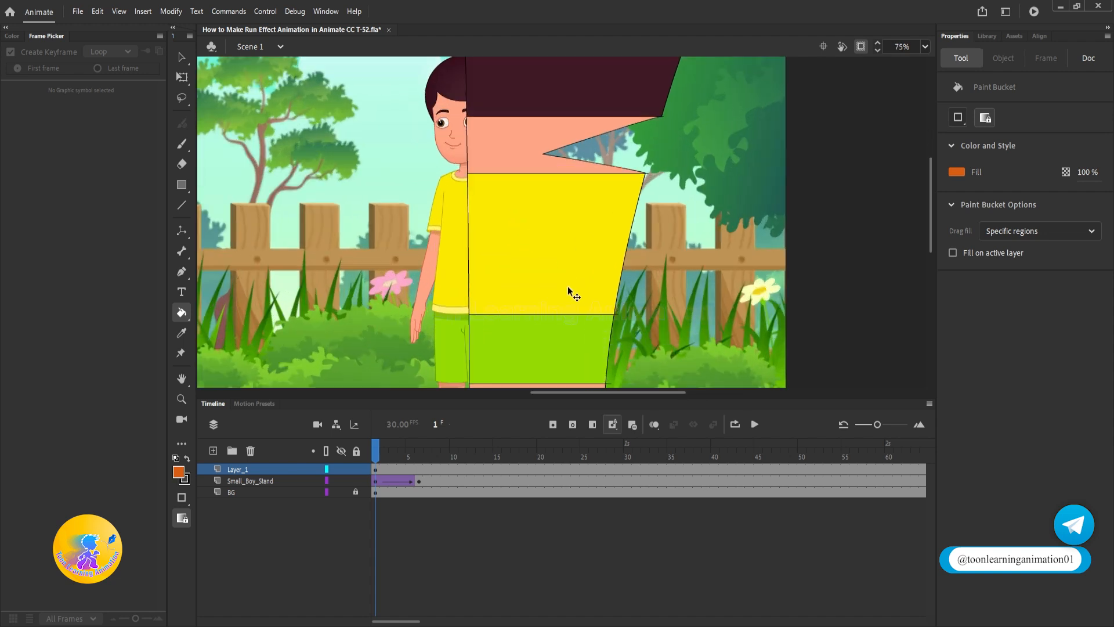
scroll(527, 267, up, 2)
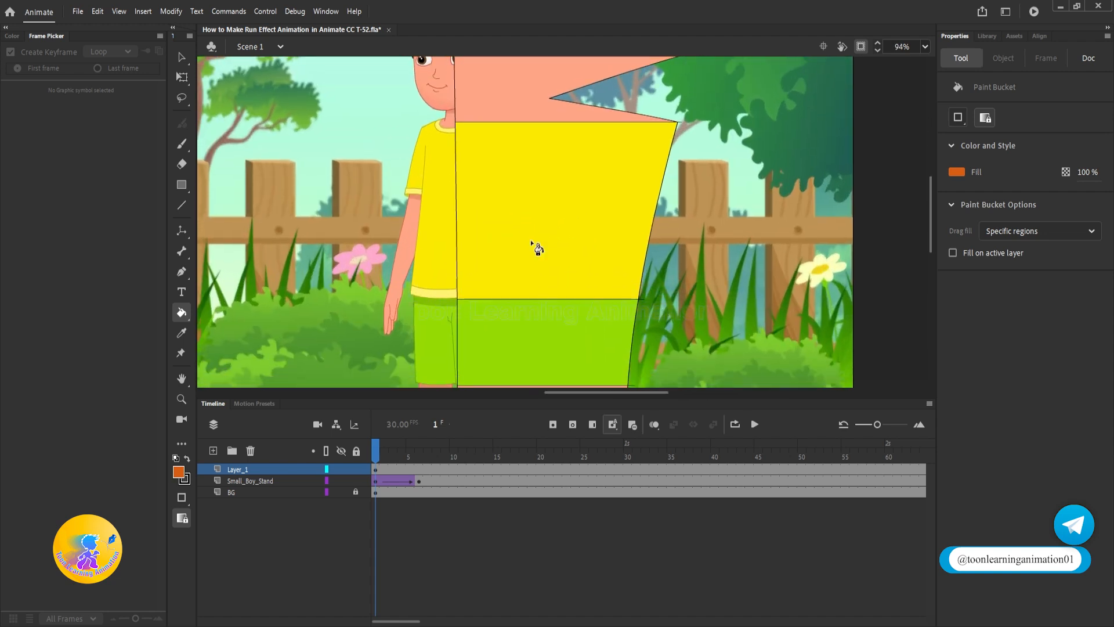
click(181, 271)
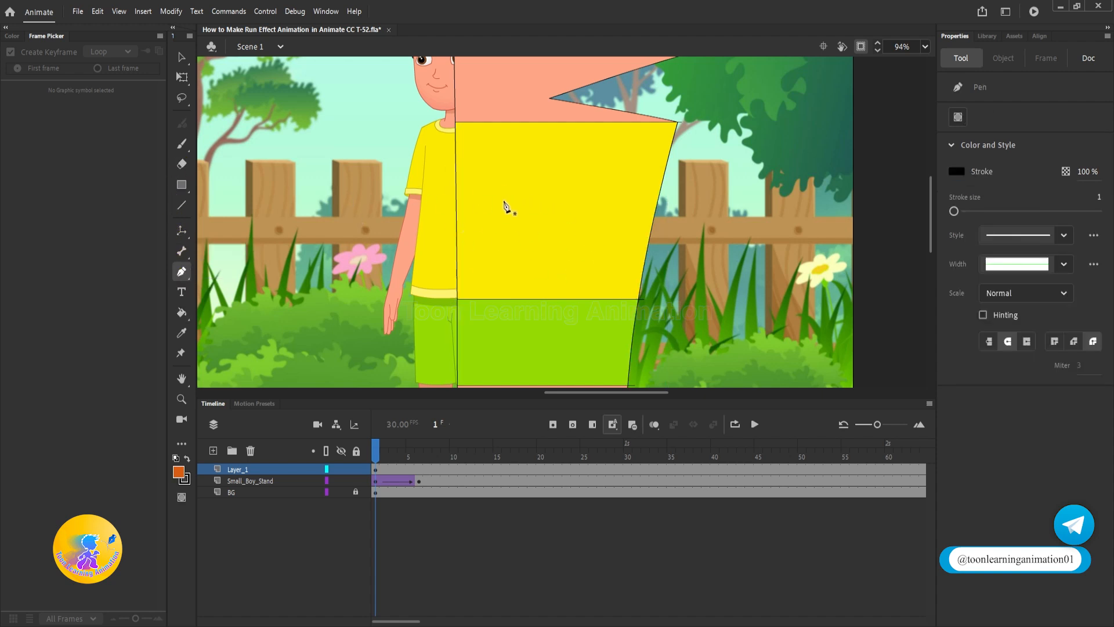
click(479, 175)
drag(575, 271, 580, 314)
click(531, 267)
click(479, 177)
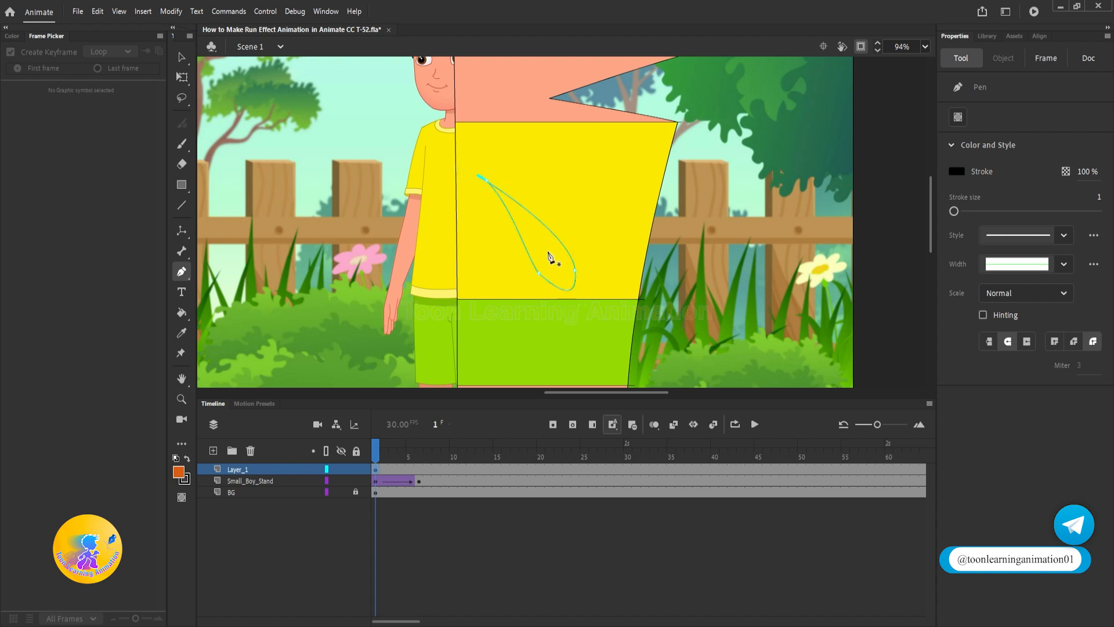
Fill the teardrop arm shape with the skin tone sampled from the section above the shirt.
click(182, 58)
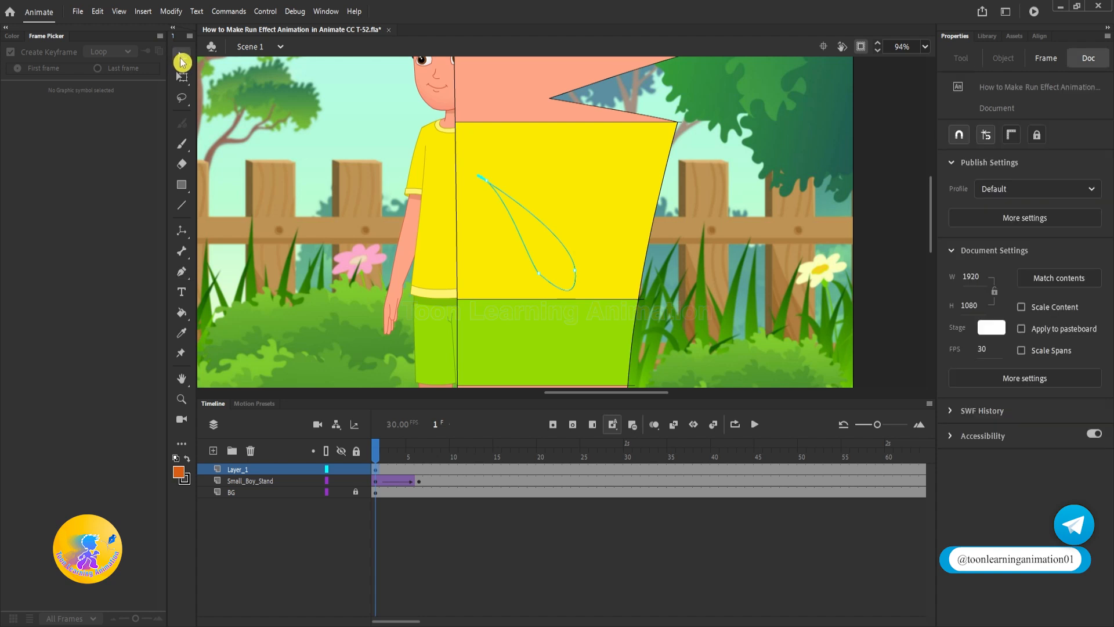
click(553, 255)
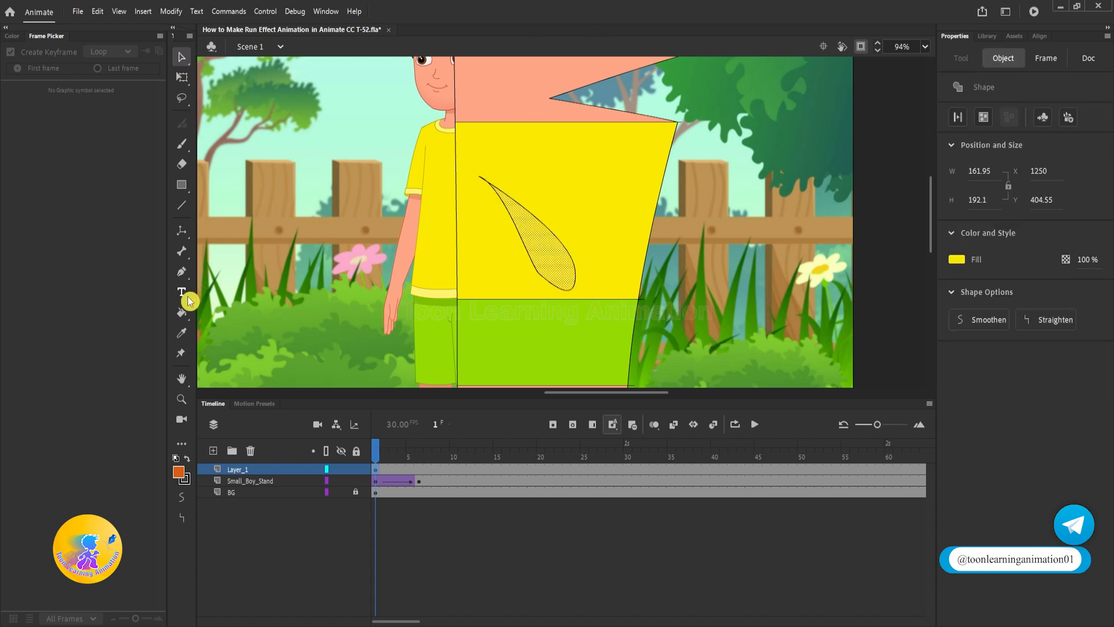
click(182, 332)
click(535, 105)
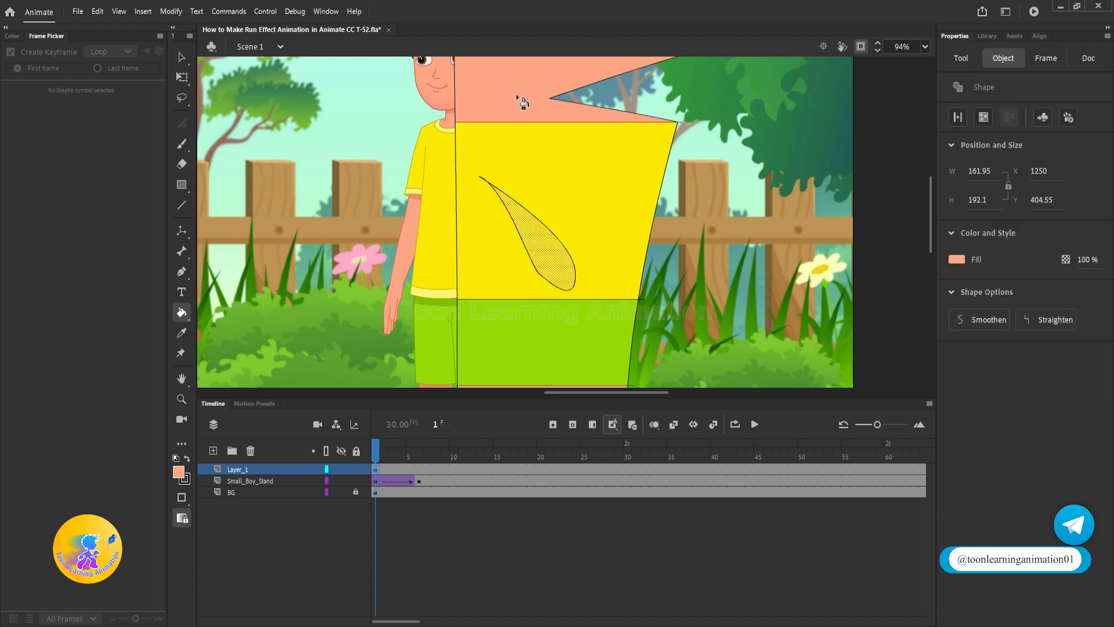
click(182, 59)
click(674, 247)
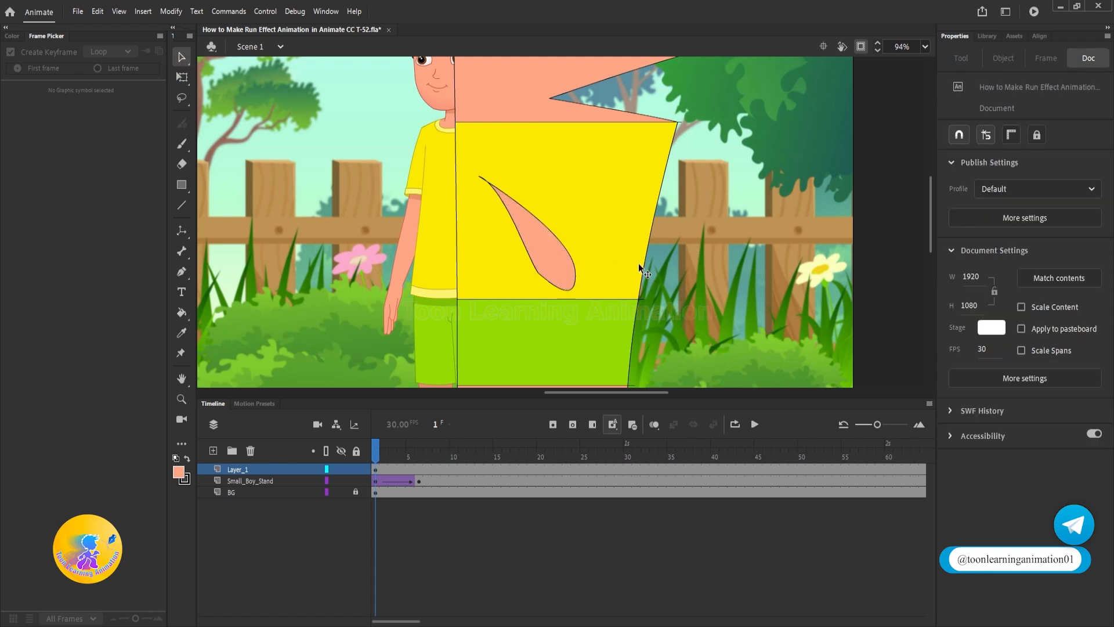
Delete the black outlines of the colour-banded shape and of the arm shape.
double_click(639, 294)
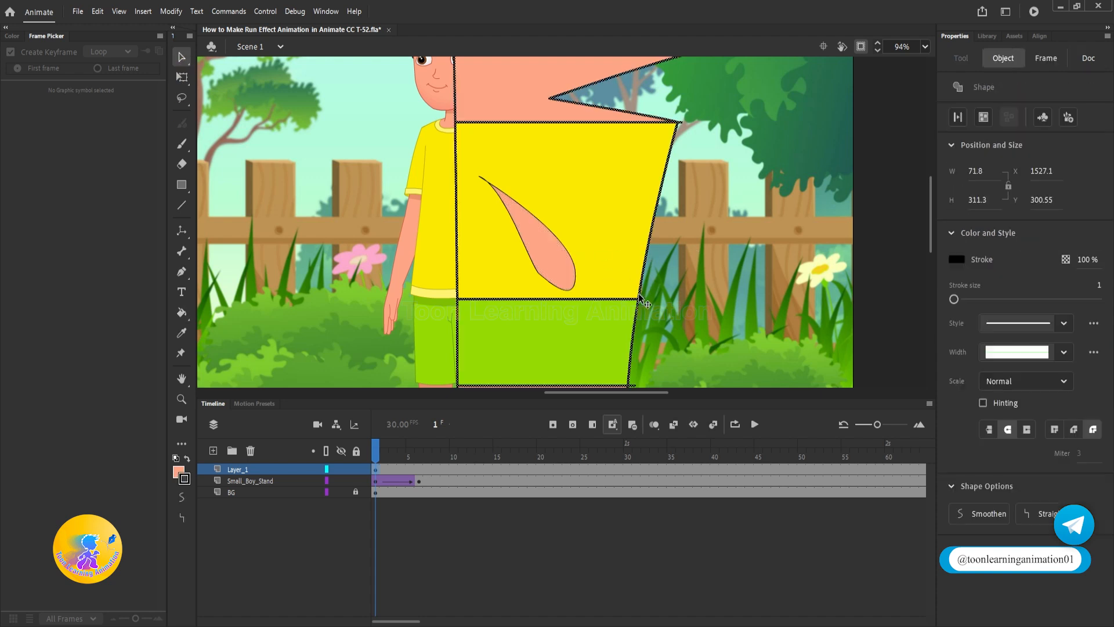
key(Delete)
double_click(572, 287)
key(Delete)
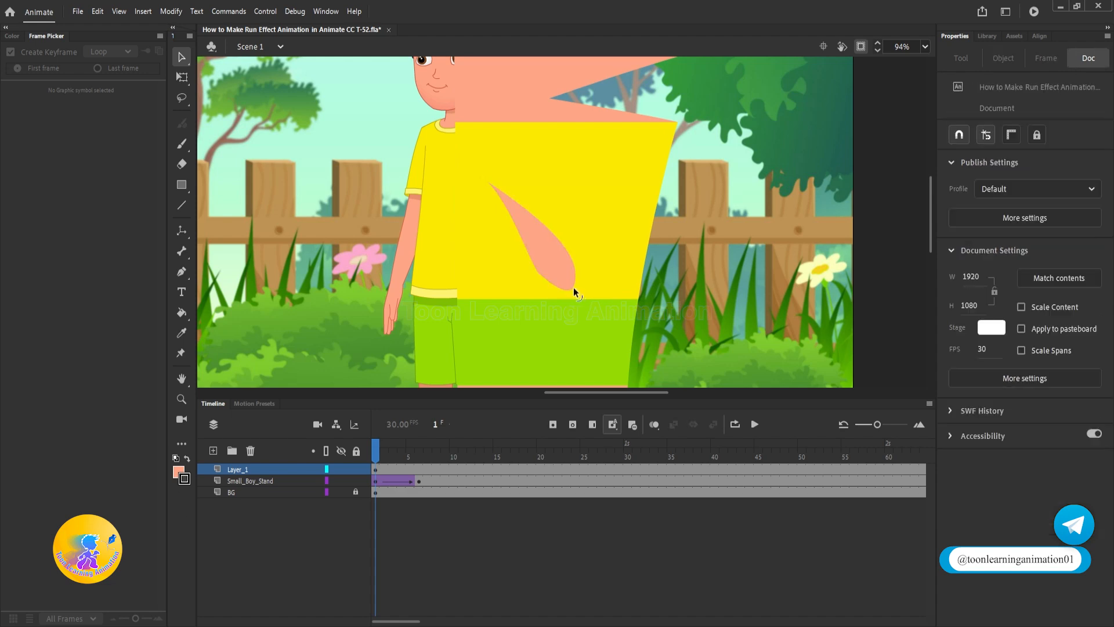
Convert all artwork on Layer_1's first frame to a Movie Clip symbol named "Runn Effect".
click(376, 469)
scroll(523, 280, down, 5)
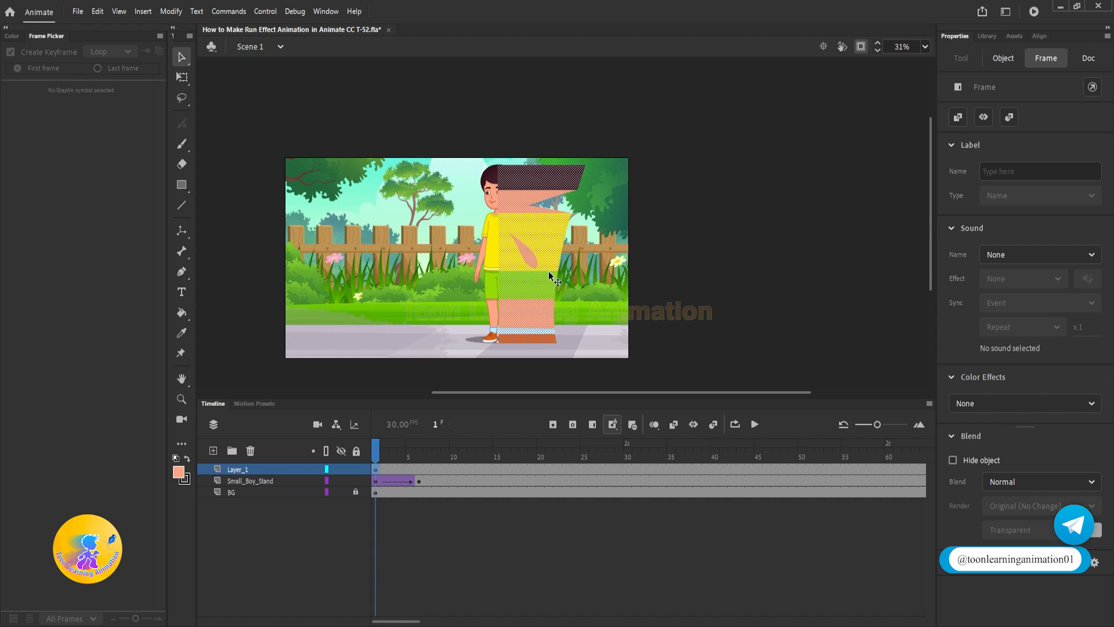
key(F8)
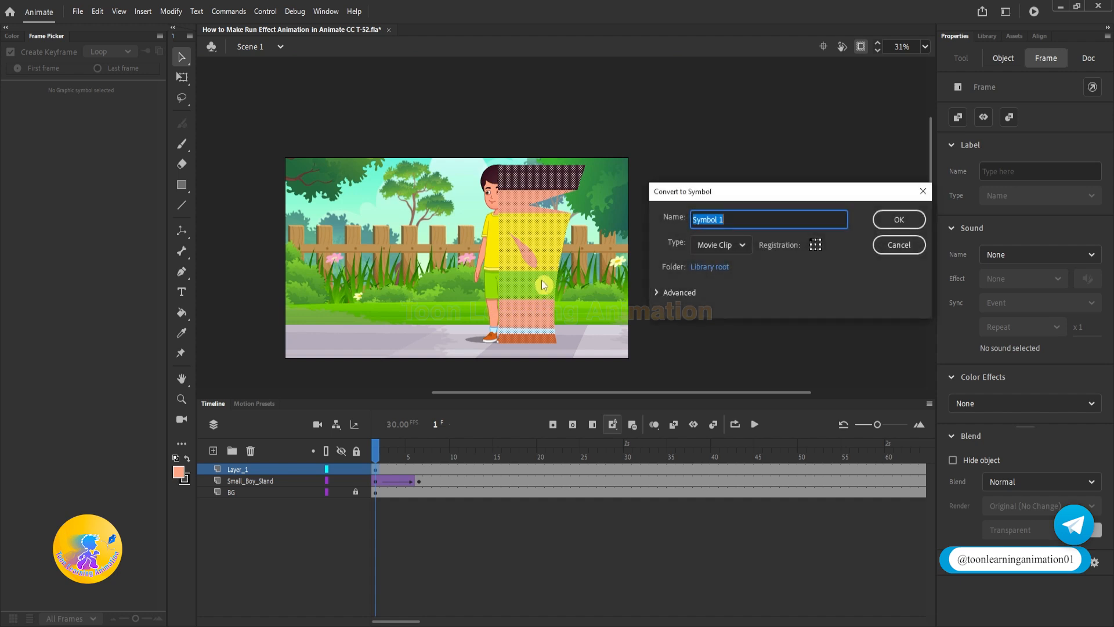
text(Runn Effect)
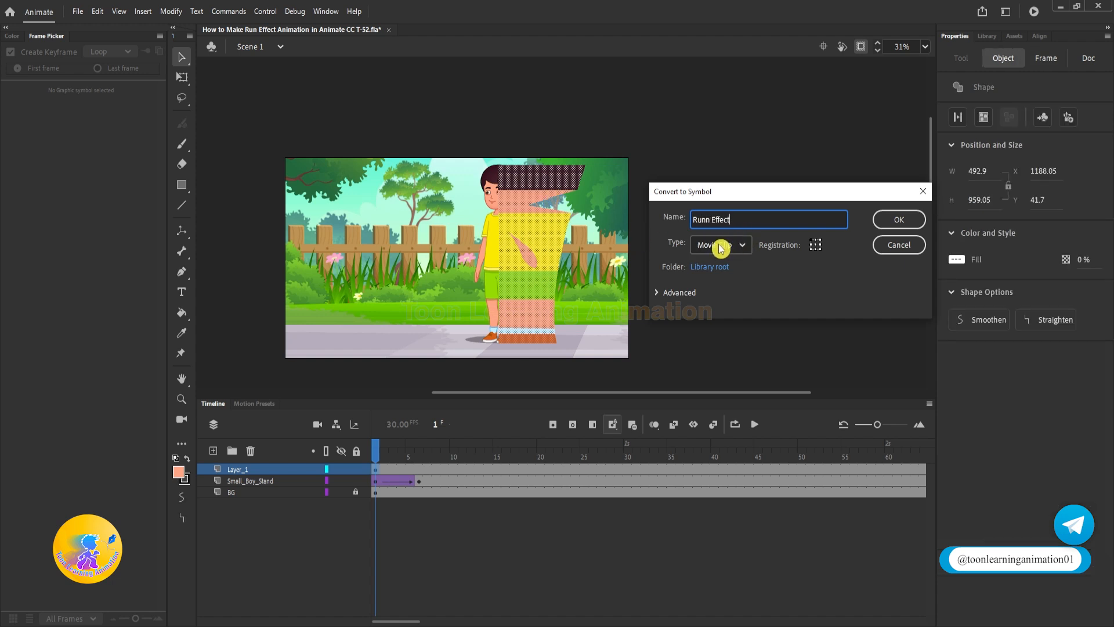
click(901, 223)
Add a Blur filter with Medium quality to the effect symbol.
scroll(571, 239, up, 3)
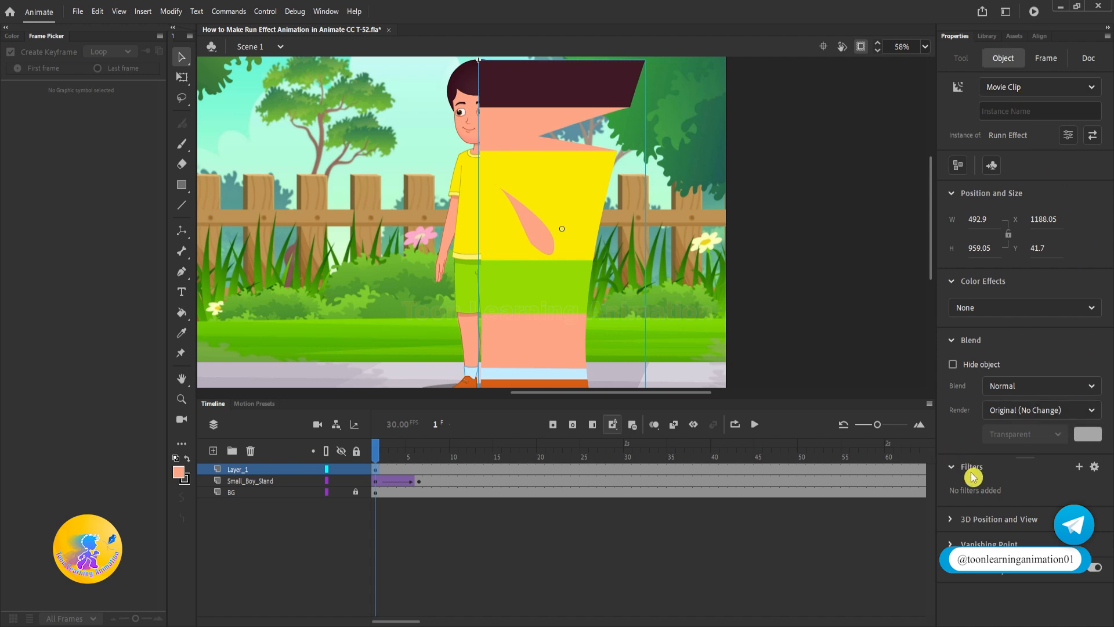
click(1079, 468)
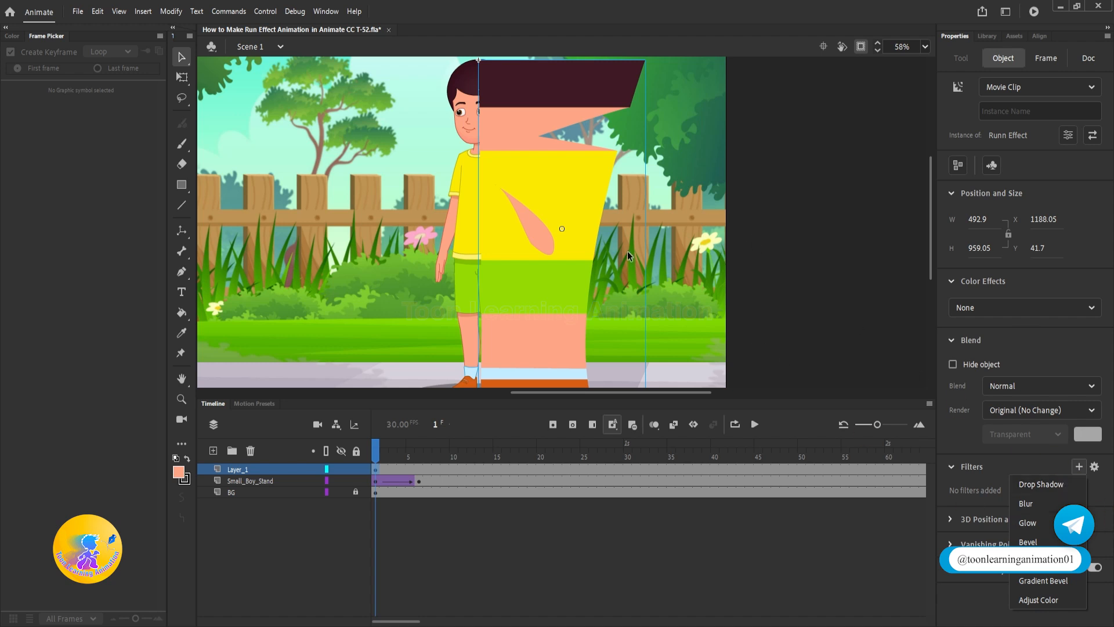
click(1039, 504)
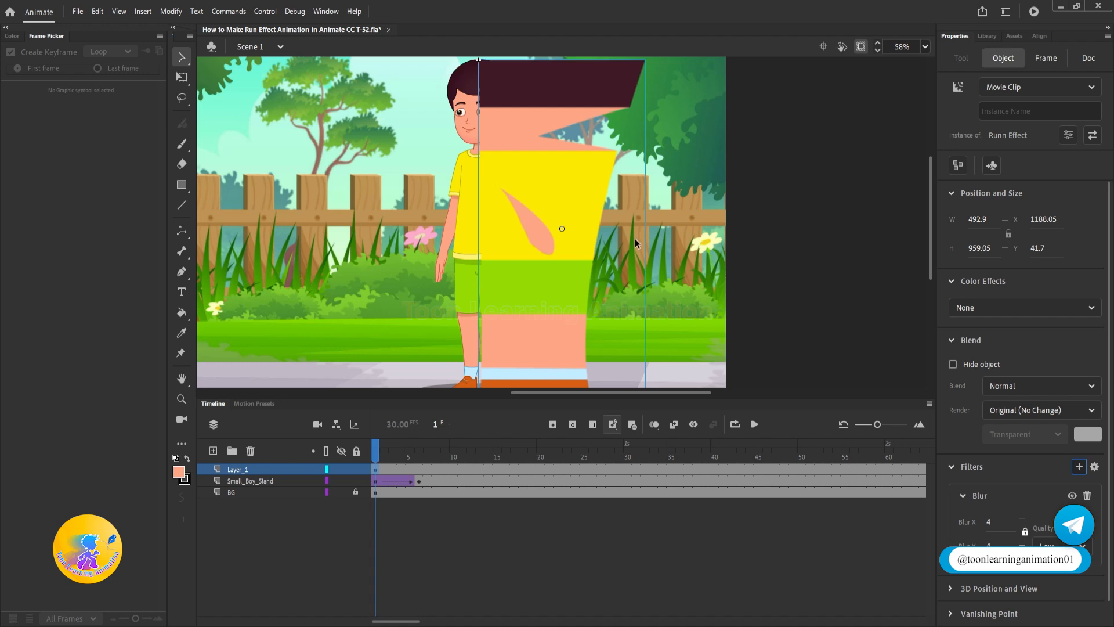
click(1063, 546)
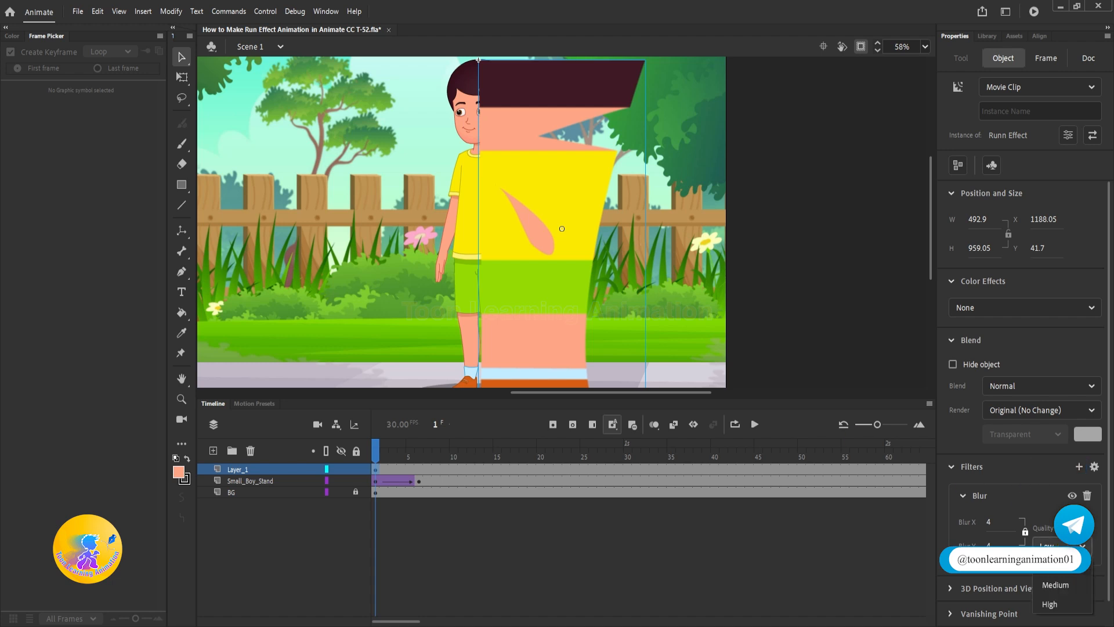
click(1061, 588)
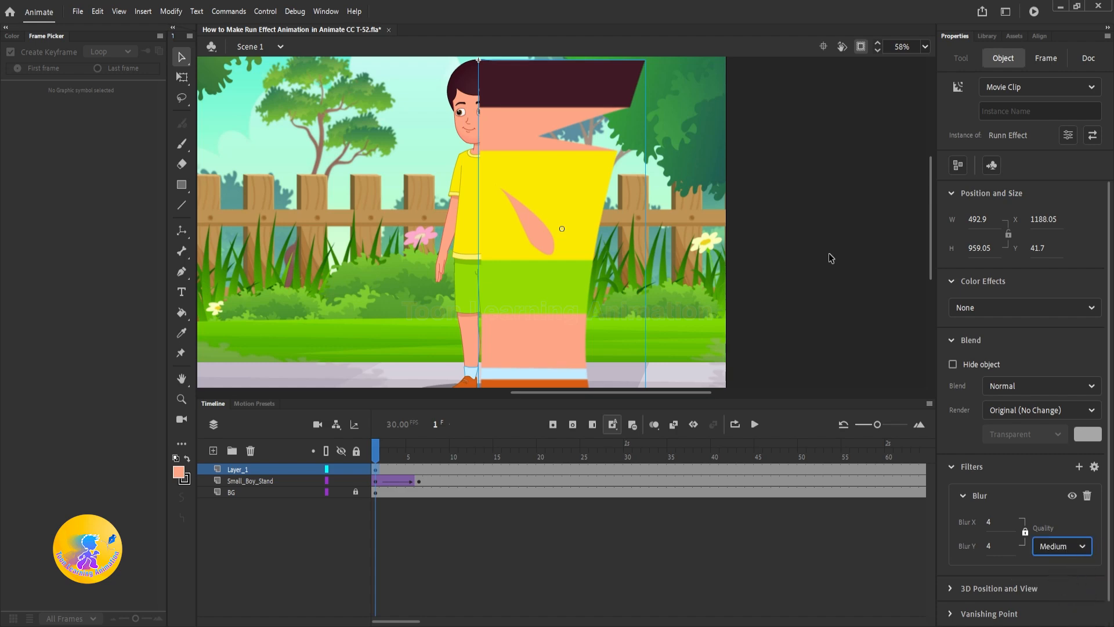
Set the effect symbol's Blur X and Blur Y to 34.
scroll(615, 114, up, 4)
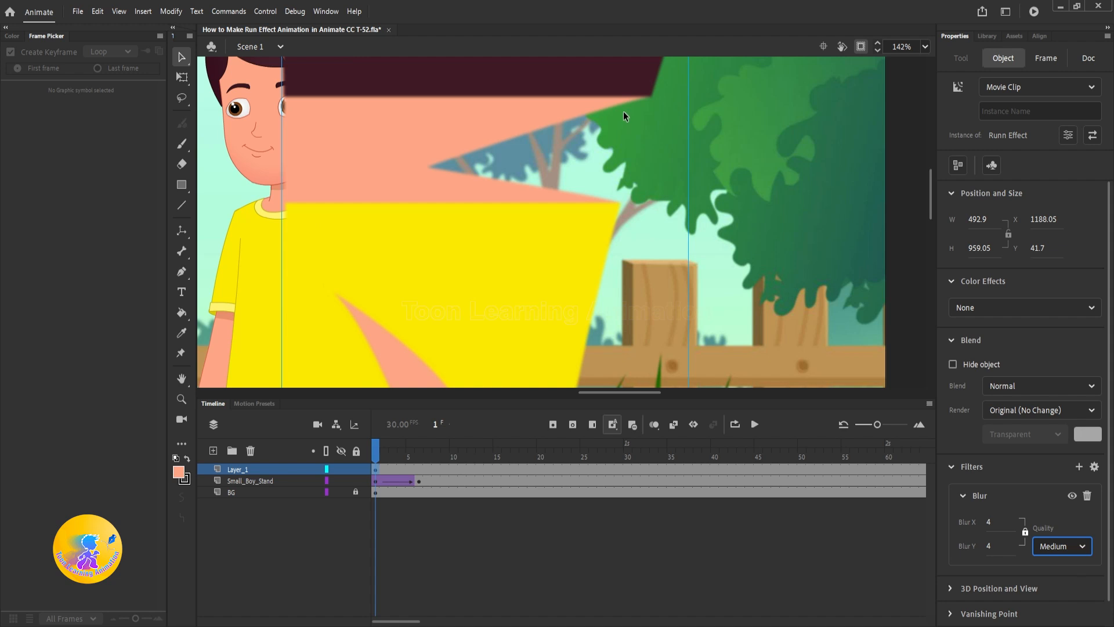
scroll(624, 110, down, 3)
click(989, 522)
text(32)
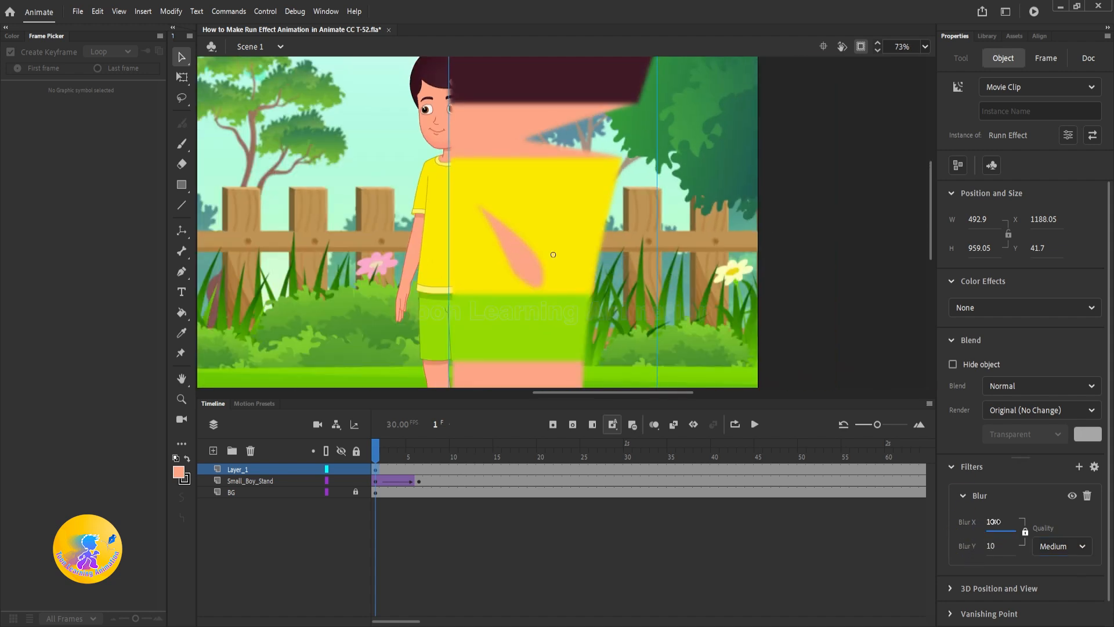
key(Return)
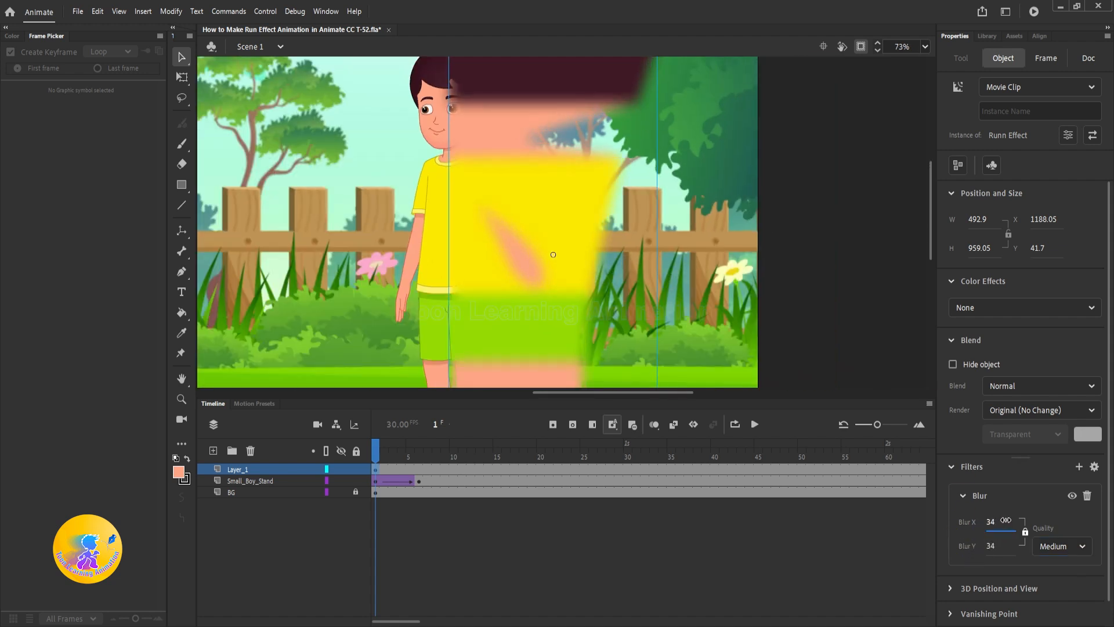
scroll(668, 255, down, 2)
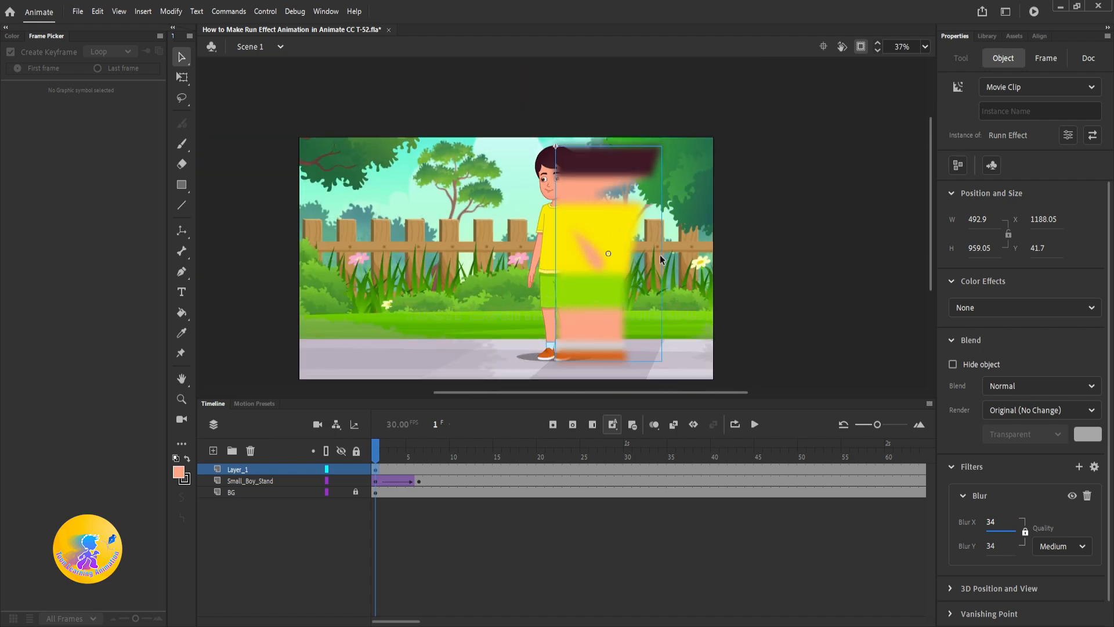
scroll(662, 259, up, 2)
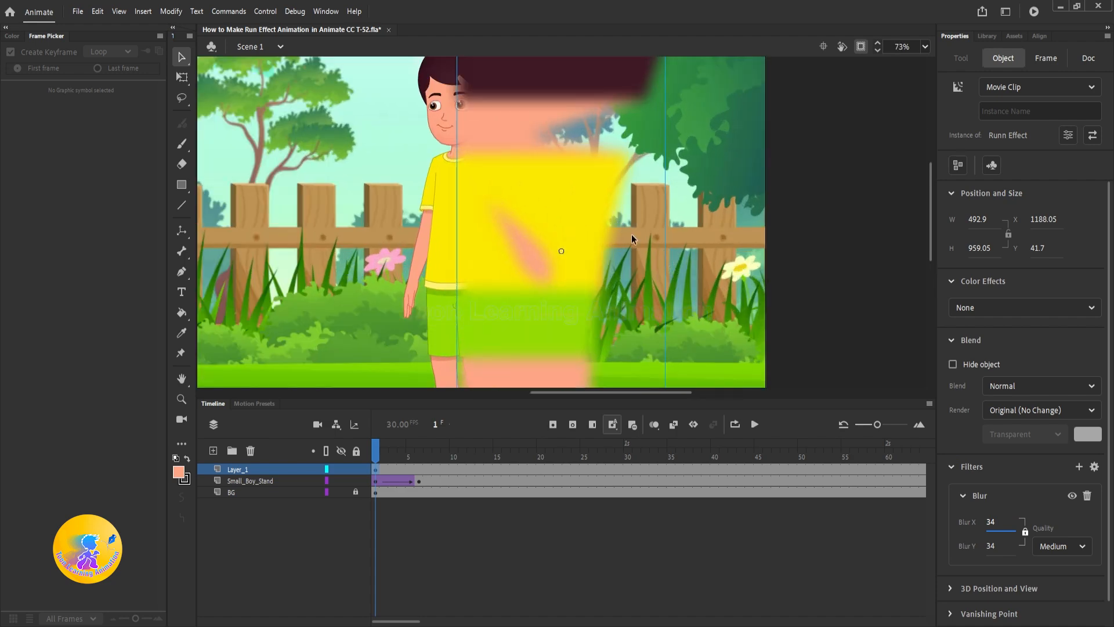
Apply an Alpha colour effect of 75% to the effect symbol.
click(1015, 308)
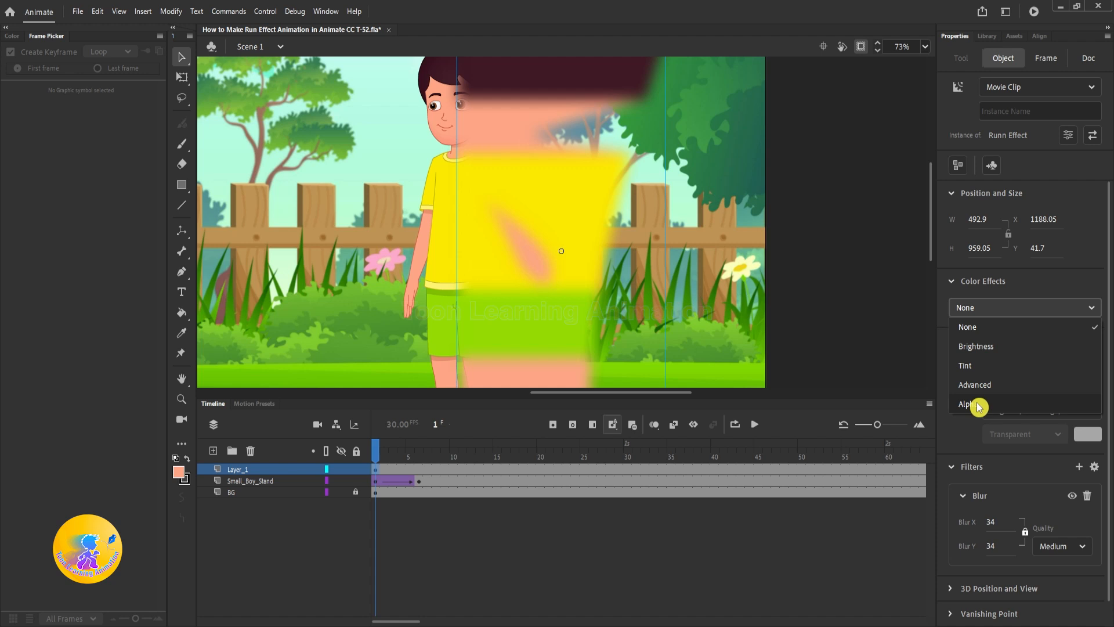
click(978, 406)
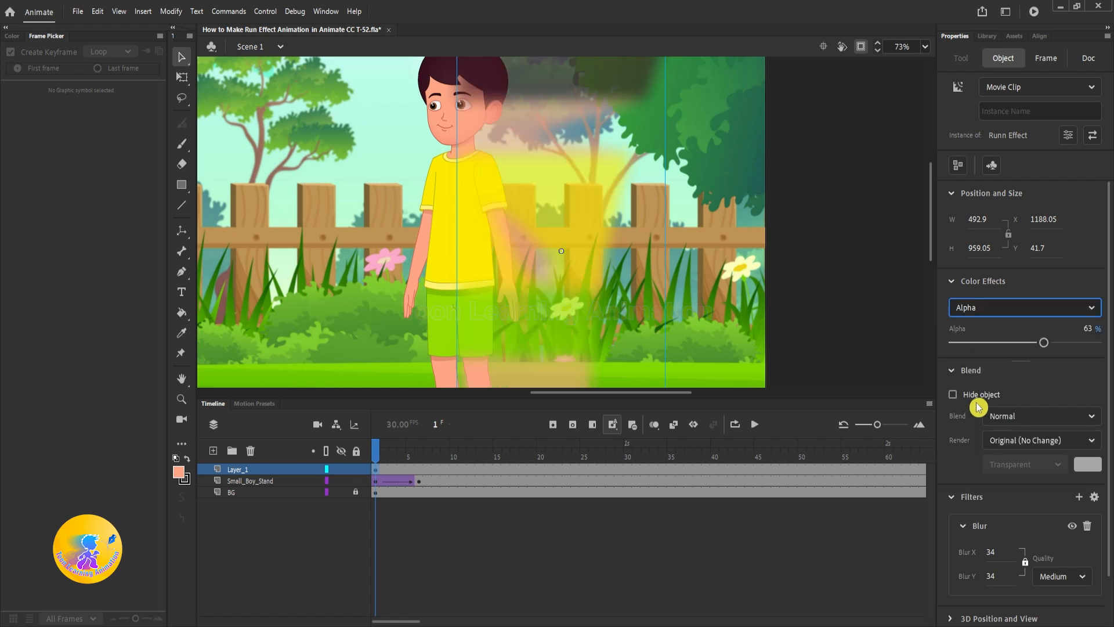
drag(1049, 346, 1061, 344)
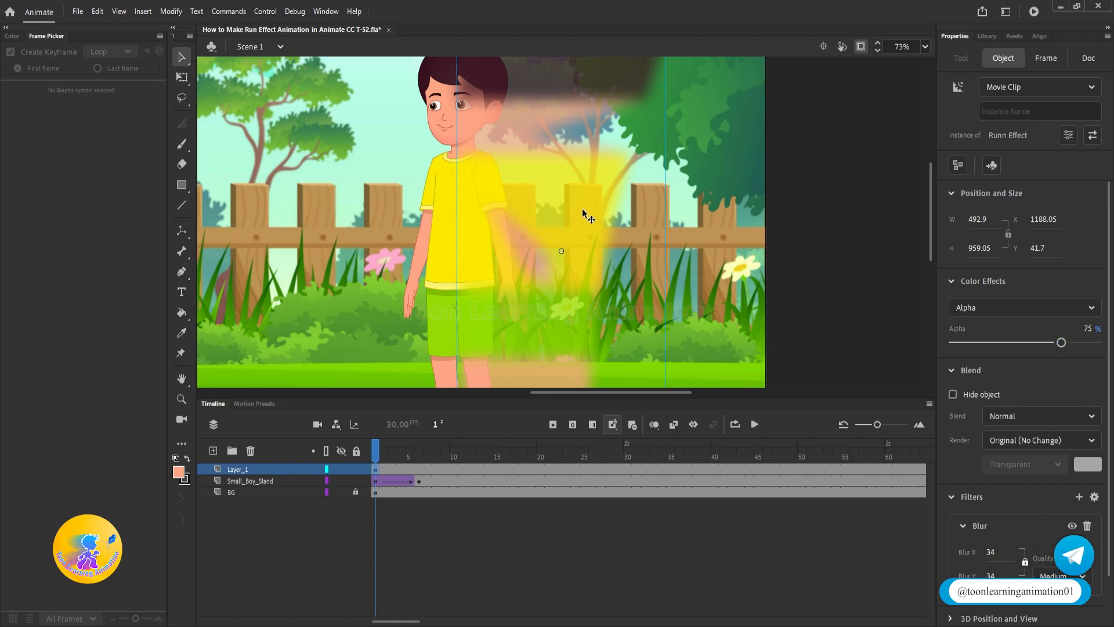
Move the effect symbol left to overlap the boy at about X 874, and preview the animation before returning to frame 1.
scroll(582, 207, down, 2)
drag(582, 211, 496, 211)
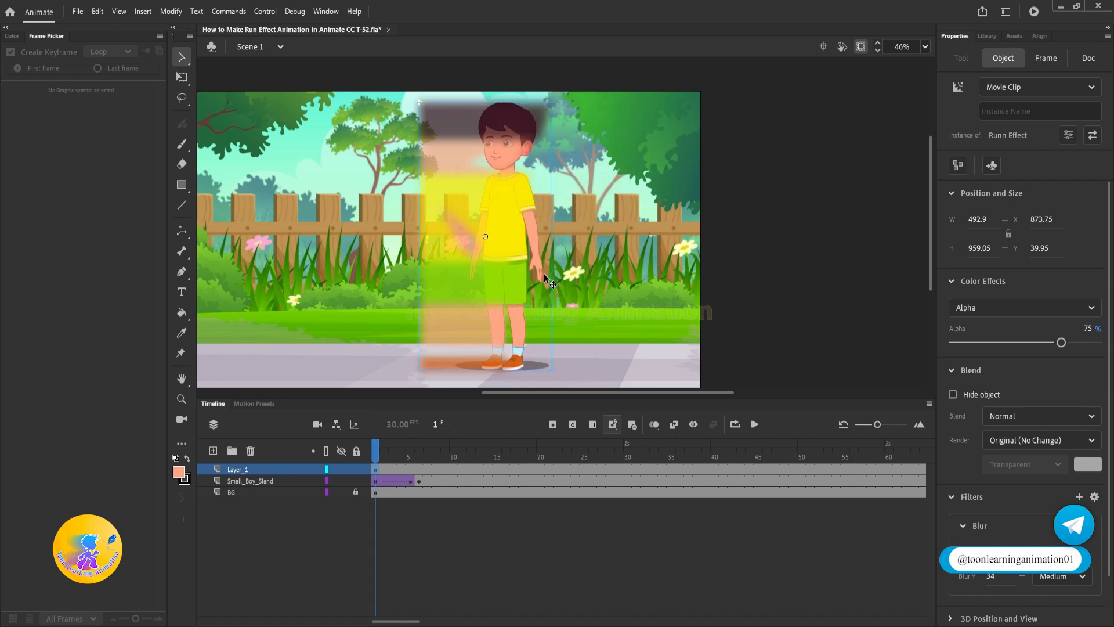
key(Return)
key(Return)
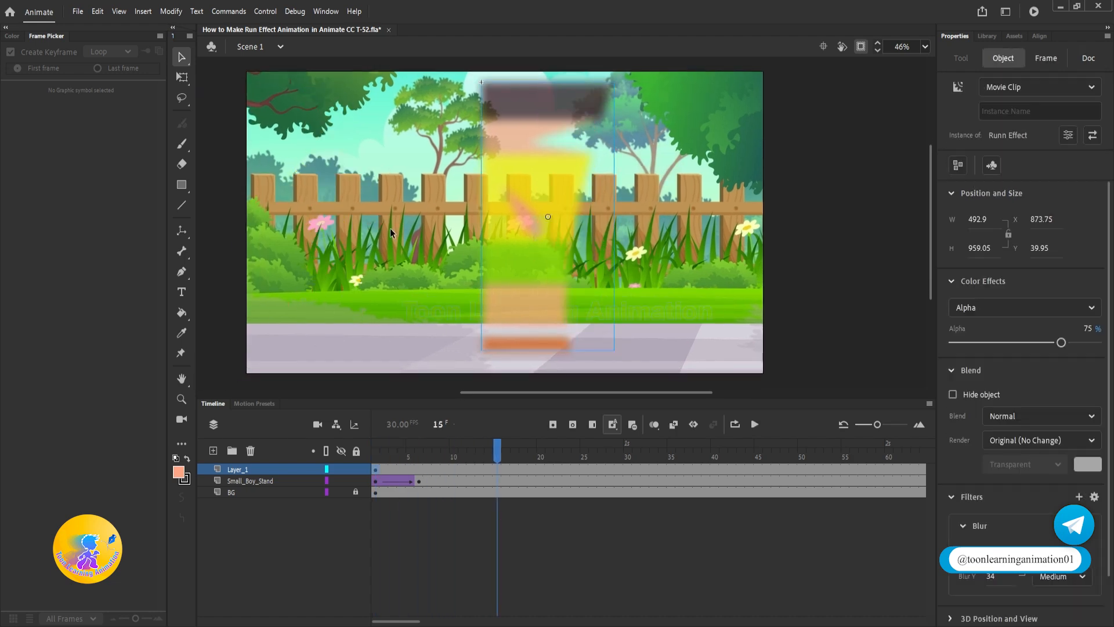
drag(406, 455, 376, 455)
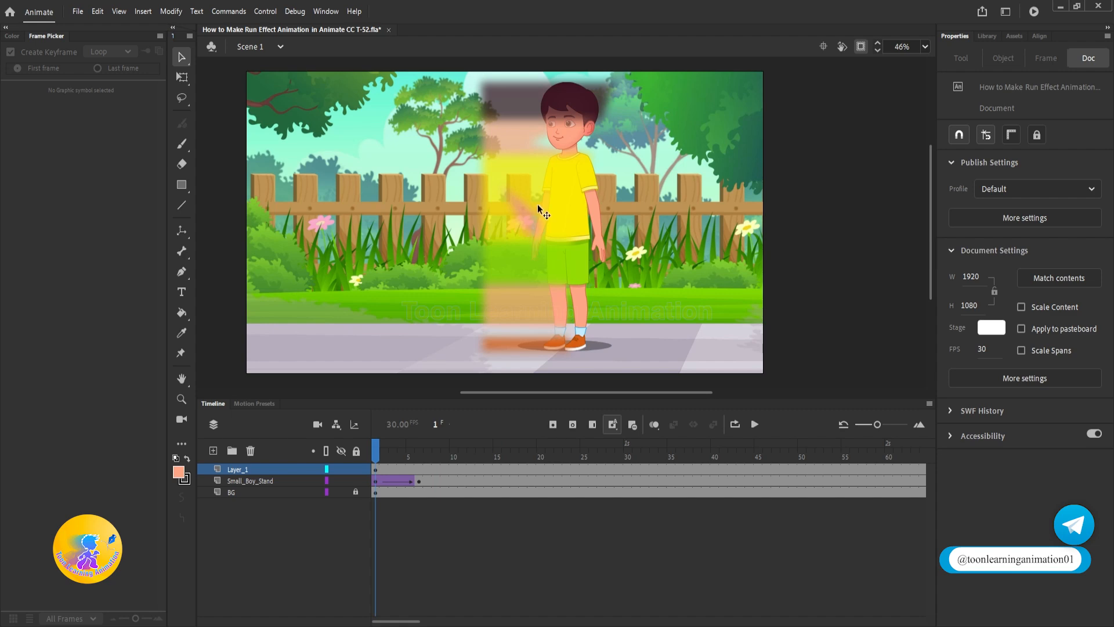
Narrow the effect symbol horizontally so its left edge meets the middle of the boy, and place Layer_1 beneath Small_Boy_Stand.
click(507, 257)
click(181, 78)
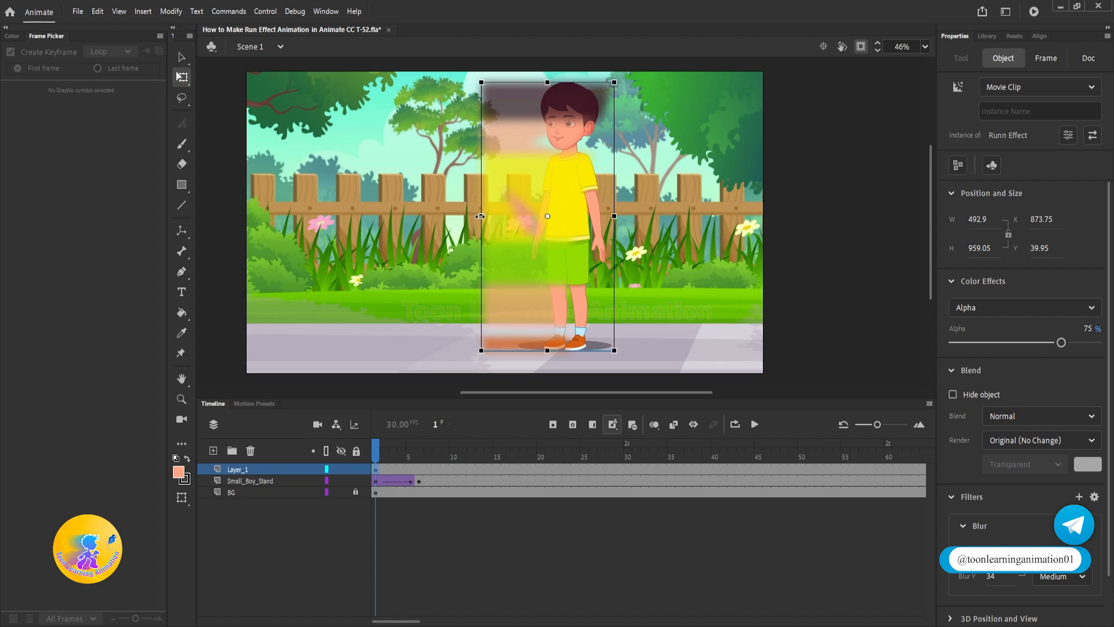
drag(482, 217, 562, 224)
mouse_move(236, 468)
mouse_down()
mouse_move(236, 489)
mouse_move(246, 485)
mouse_up()
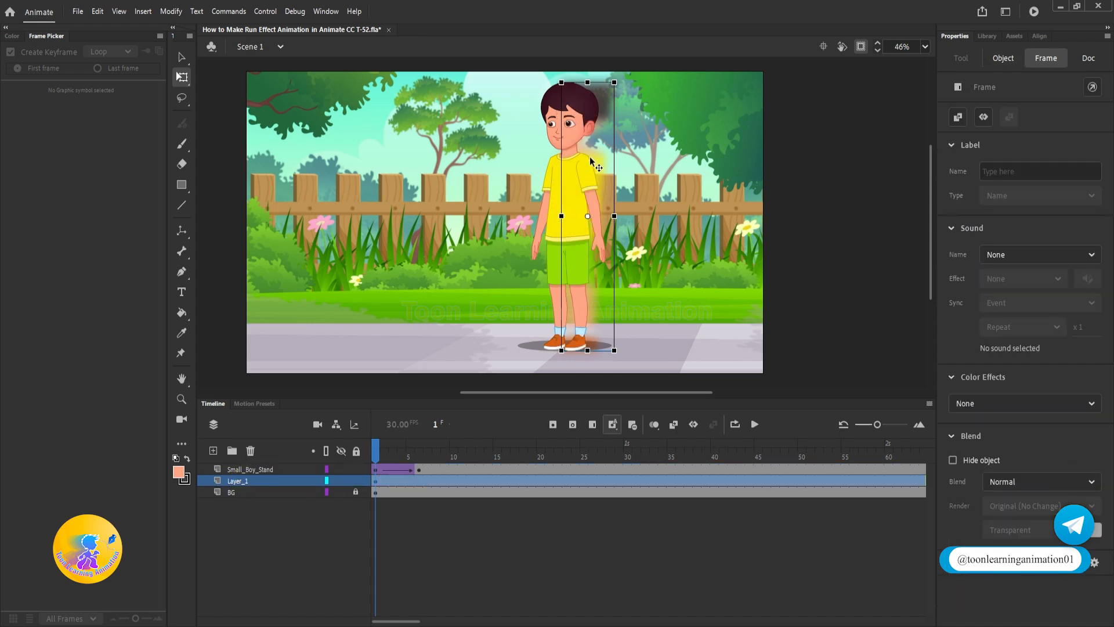
Insert a Layer_1 keyframe at frame 3, with the effect symbol behind the boy at about X 559 and widened to about 680.
click(415, 533)
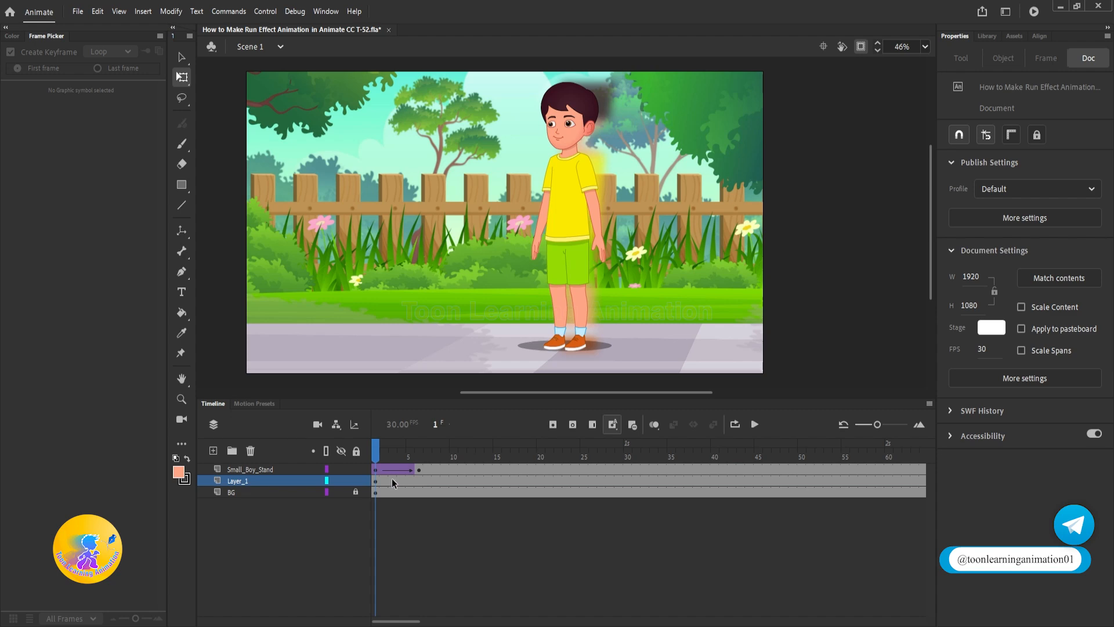
drag(379, 460, 393, 461)
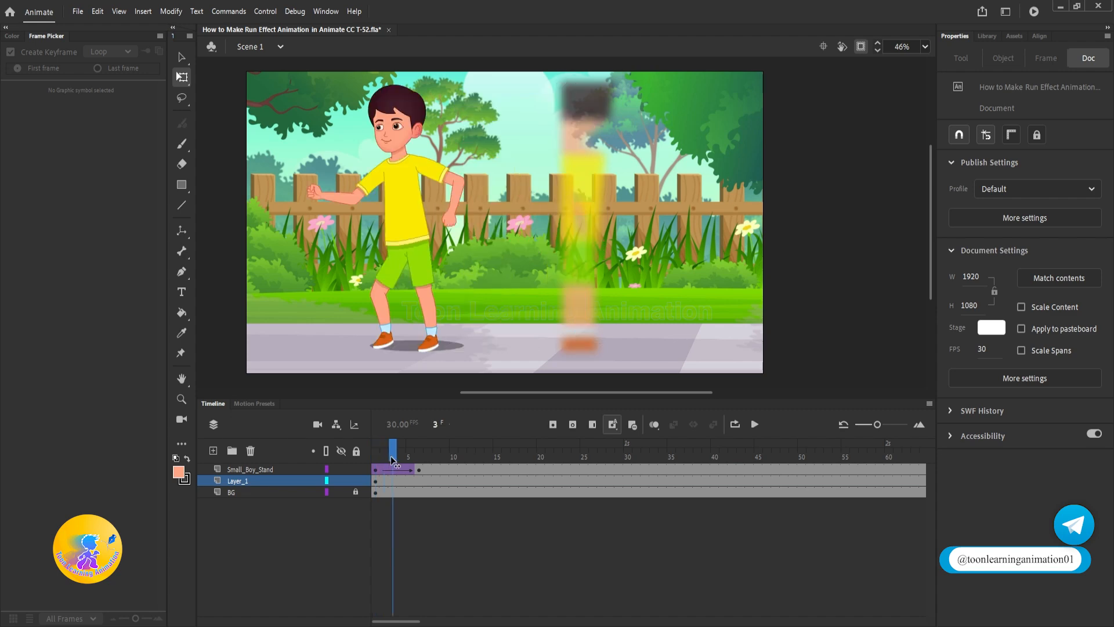
click(393, 482)
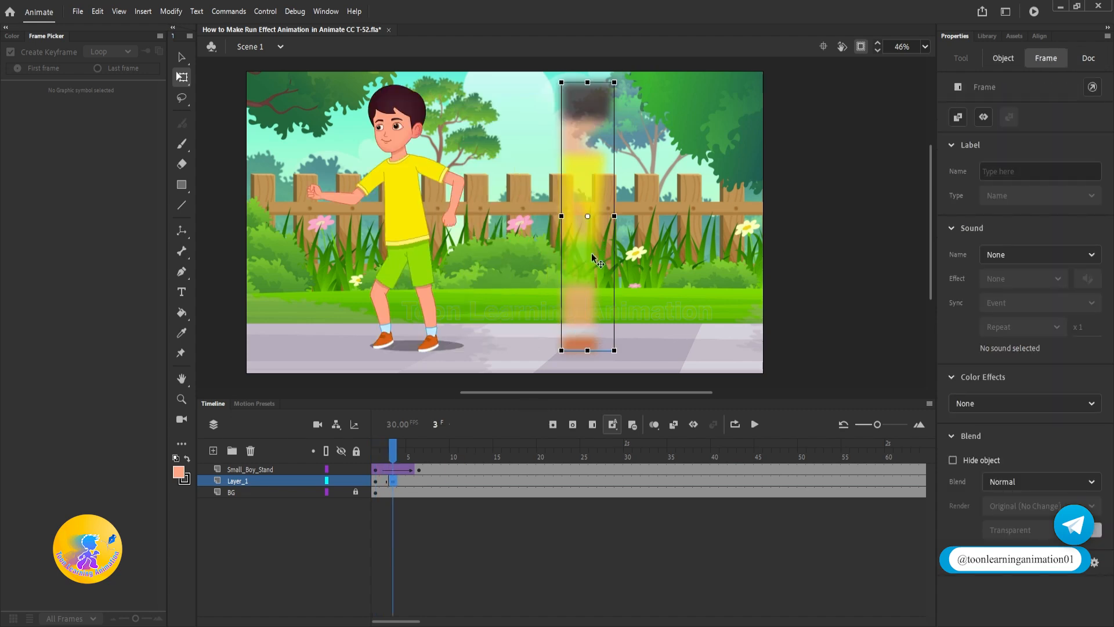
drag(561, 216, 514, 217)
drag(552, 254, 445, 250)
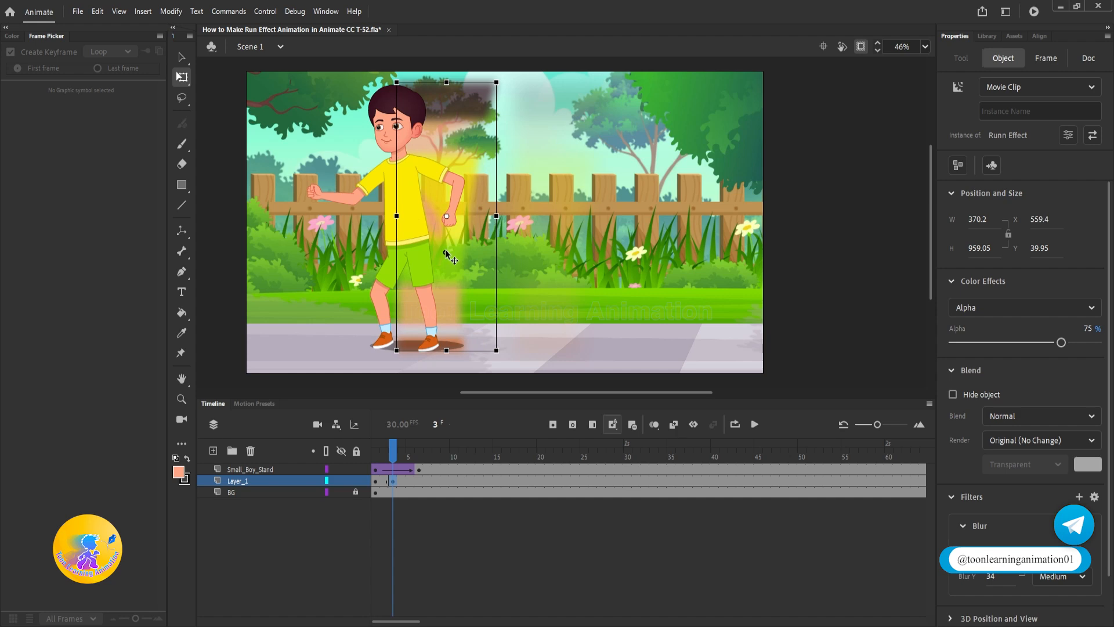
drag(497, 216, 580, 216)
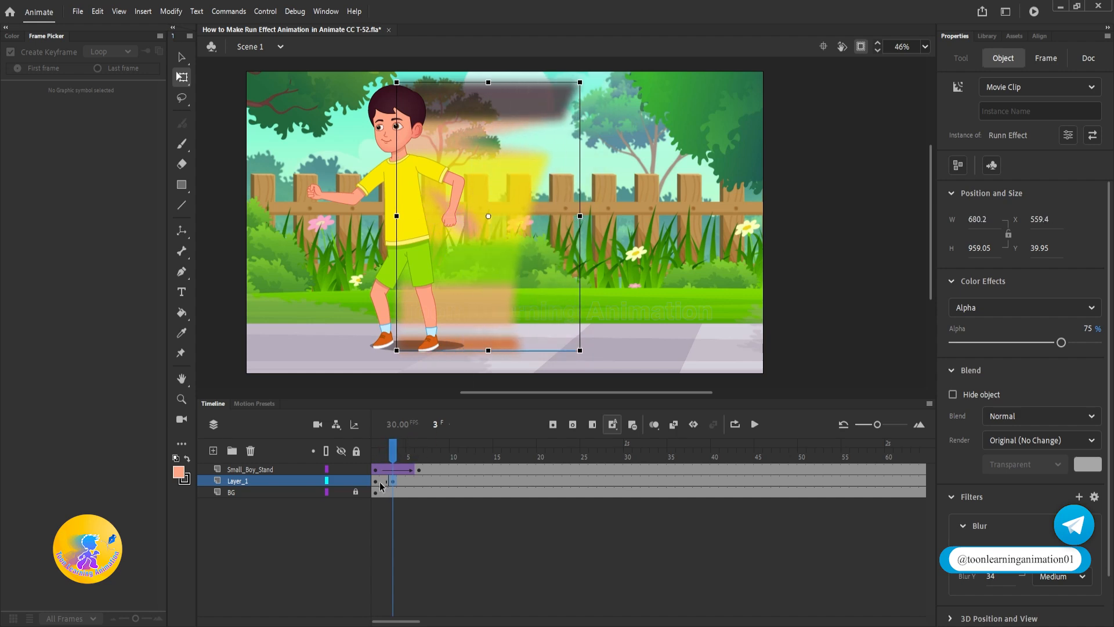
Create a classic tween between frames 1 and 3 of Layer_1 and check the effect's motion.
right_click(380, 486)
click(410, 130)
drag(404, 446, 395, 469)
click(394, 475)
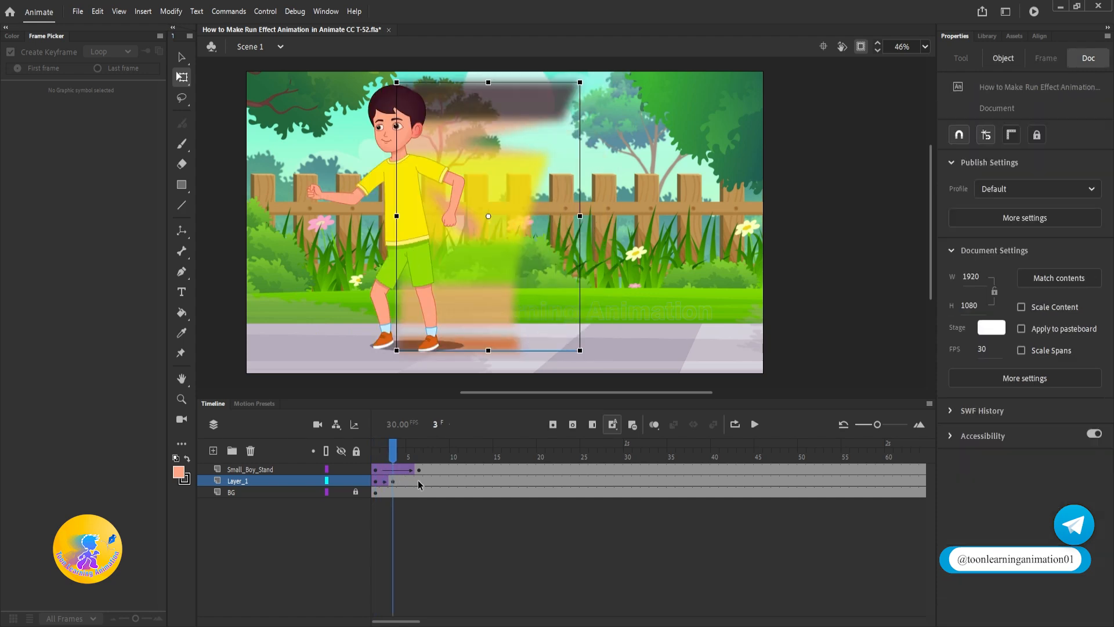
Show content outside the stage and, in a new Layer_1 keyframe at frame 6, move the effect symbol behind the boy at about X -271.
click(418, 481)
click(862, 48)
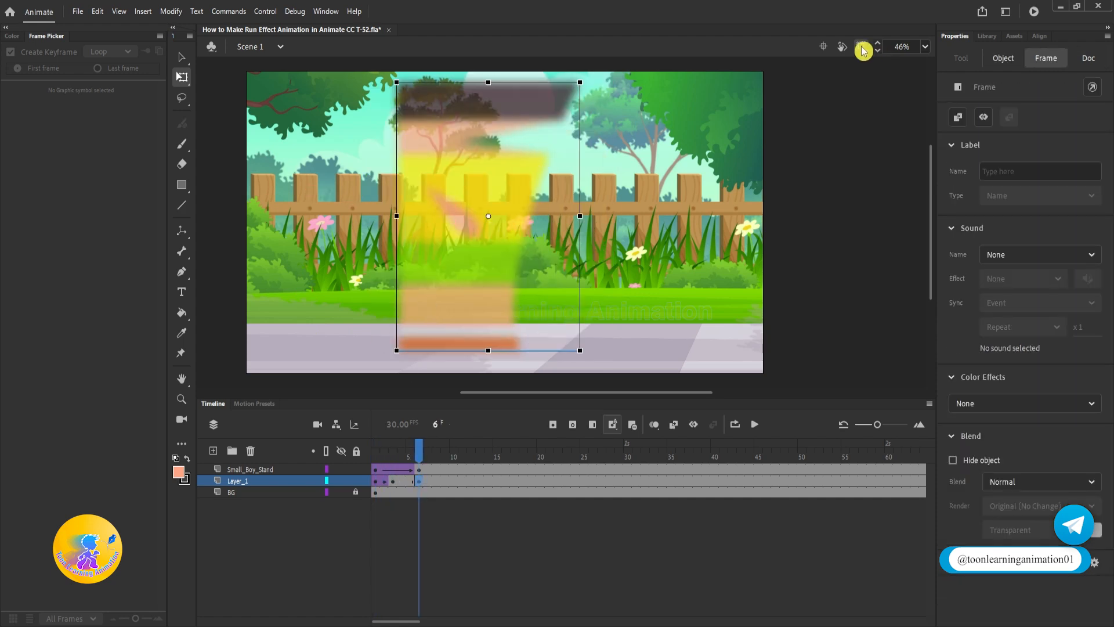
click(863, 49)
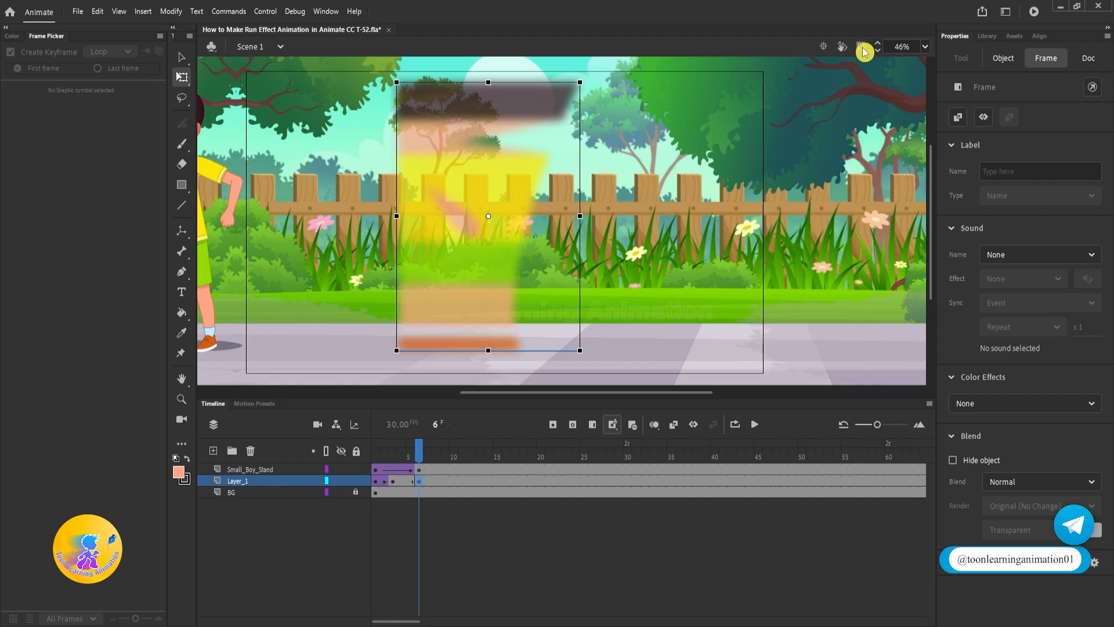
scroll(799, 172, down, 2)
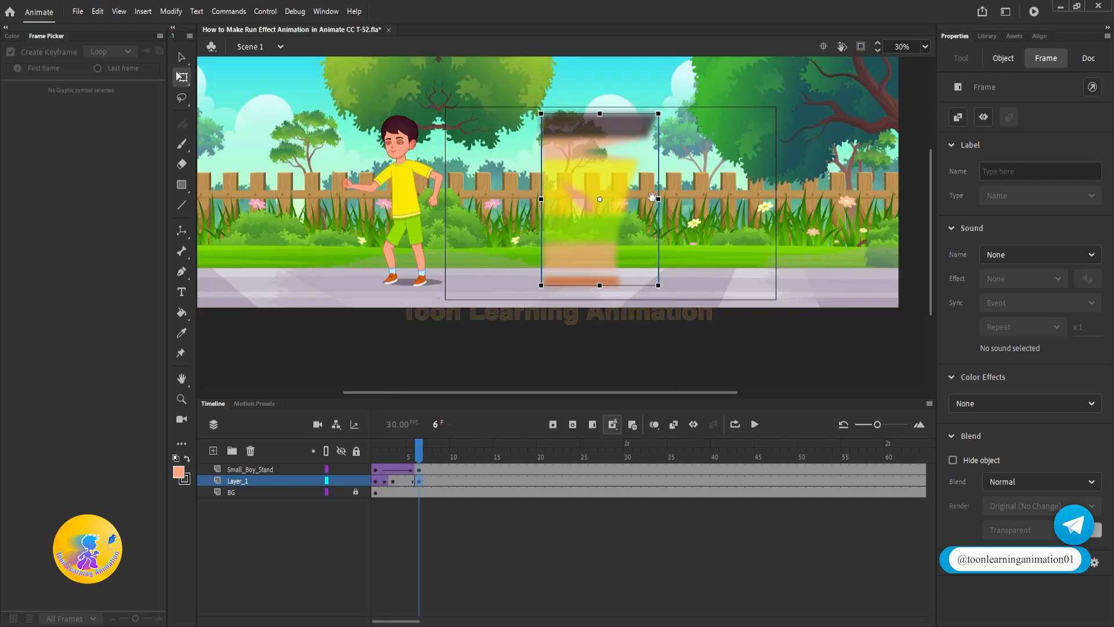
drag(653, 189, 661, 243)
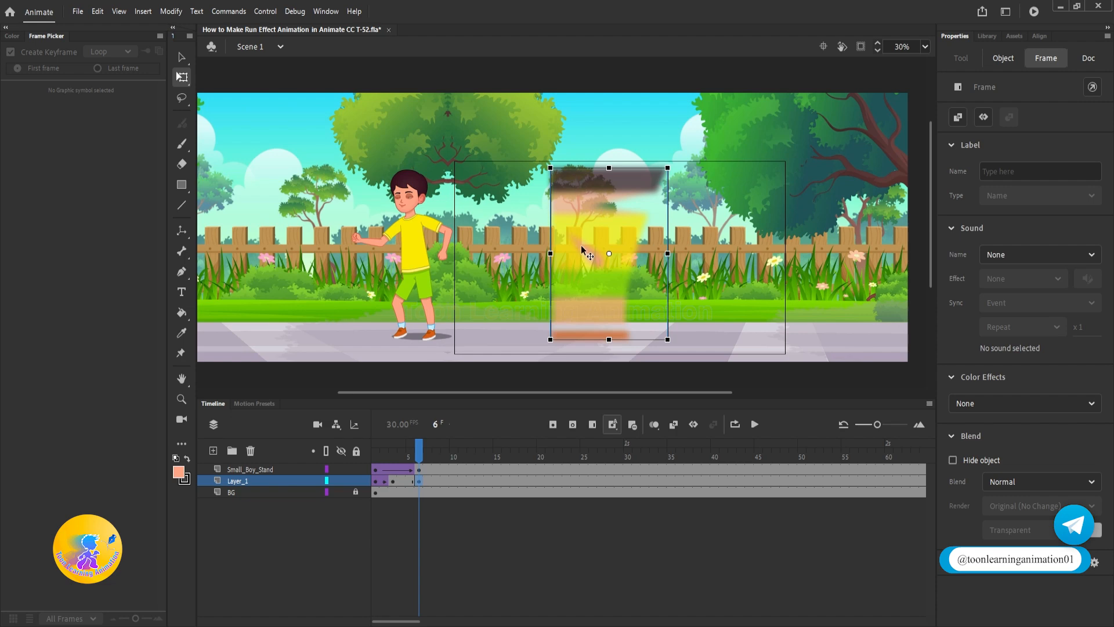
scroll(581, 269, up, 1)
drag(581, 269, 419, 281)
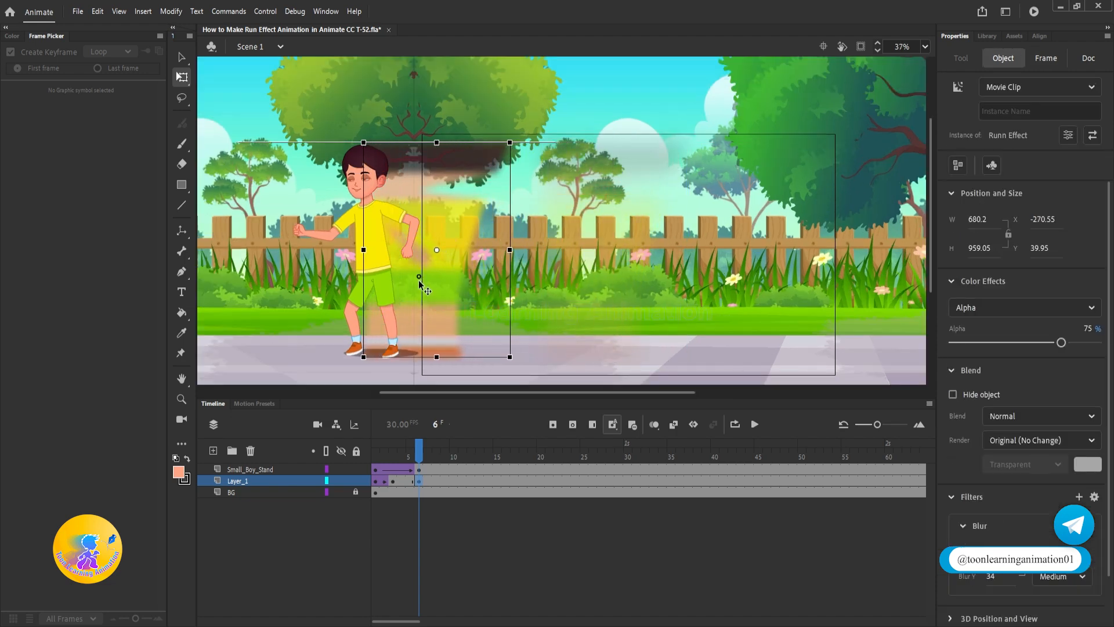
click(422, 299)
Create a classic tween between frames 3 and 6 of Layer_1 and return to frame 1.
right_click(405, 481)
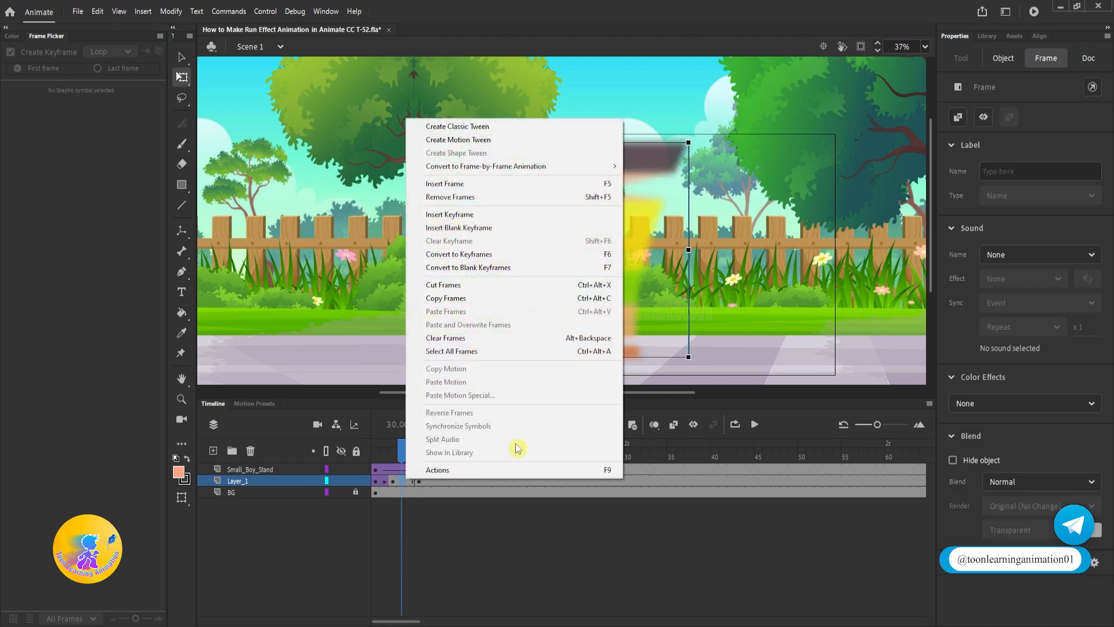
click(497, 119)
click(375, 457)
scroll(748, 252, right, 2)
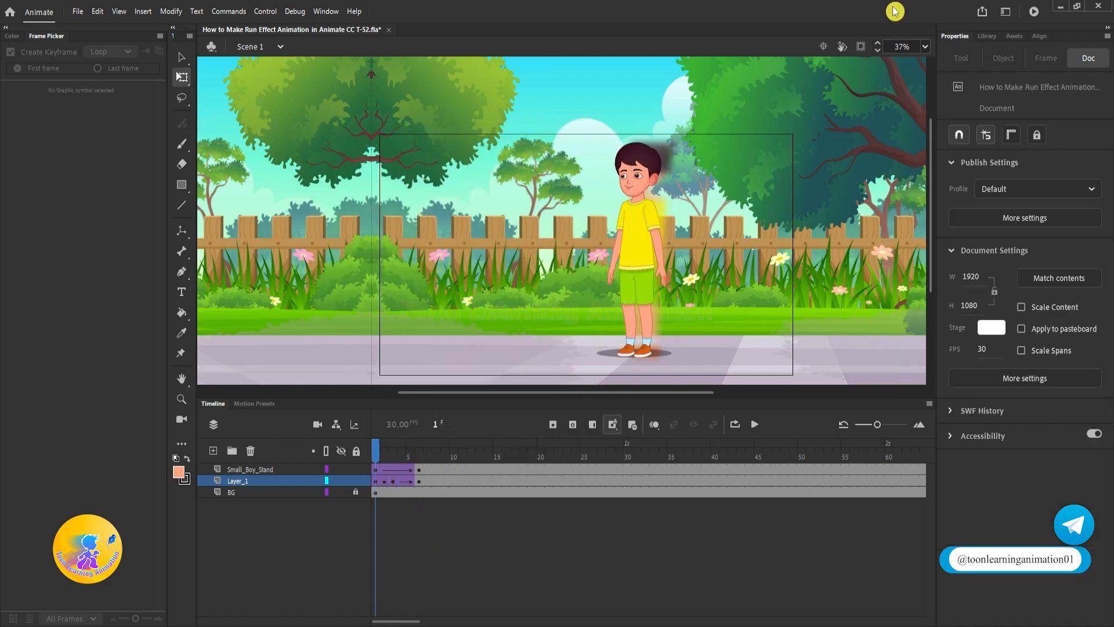
Play the animation several times from the beginning to check how the effect follows the boy off the stage.
key(Return)
key(Return)
drag(444, 451, 326, 450)
key(Return)
drag(530, 458, 314, 454)
key(Return)
drag(411, 460, 262, 422)
key(Return)
Insert keyframes at frame 10 on Small_Boy_Stand and Layer_1, and move the boy and effect together left to about X -1877.
click(419, 454)
drag(453, 469, 455, 480)
key(F6)
click(448, 535)
drag(384, 269, 134, 266)
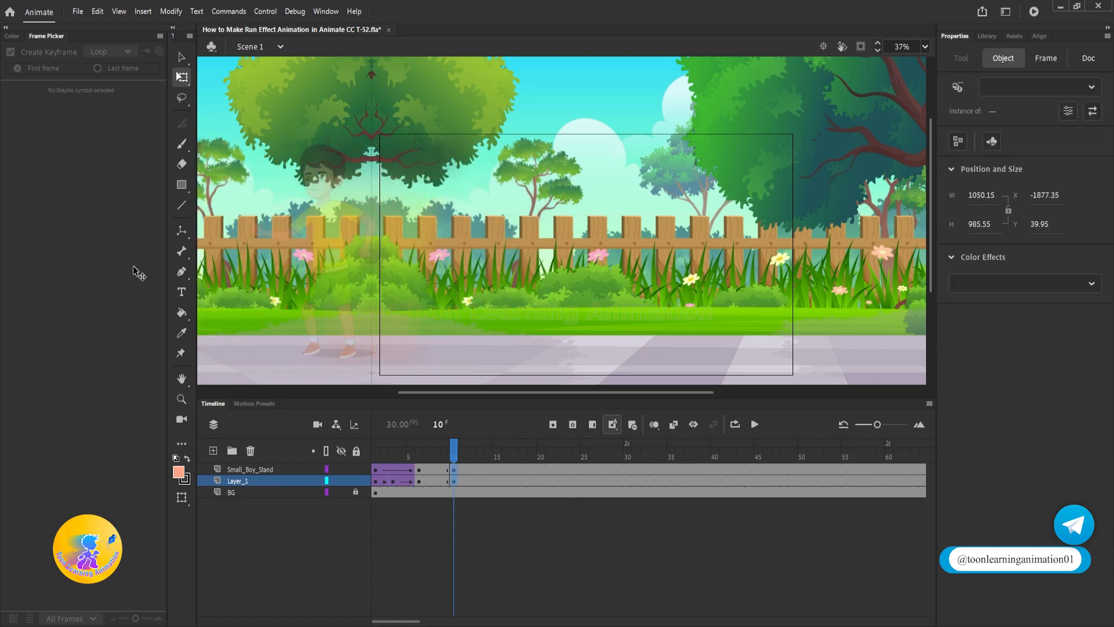
Create classic tweens between frames 6 and 10 on both the boy and effect layers, and play back the animation.
right_click(436, 480)
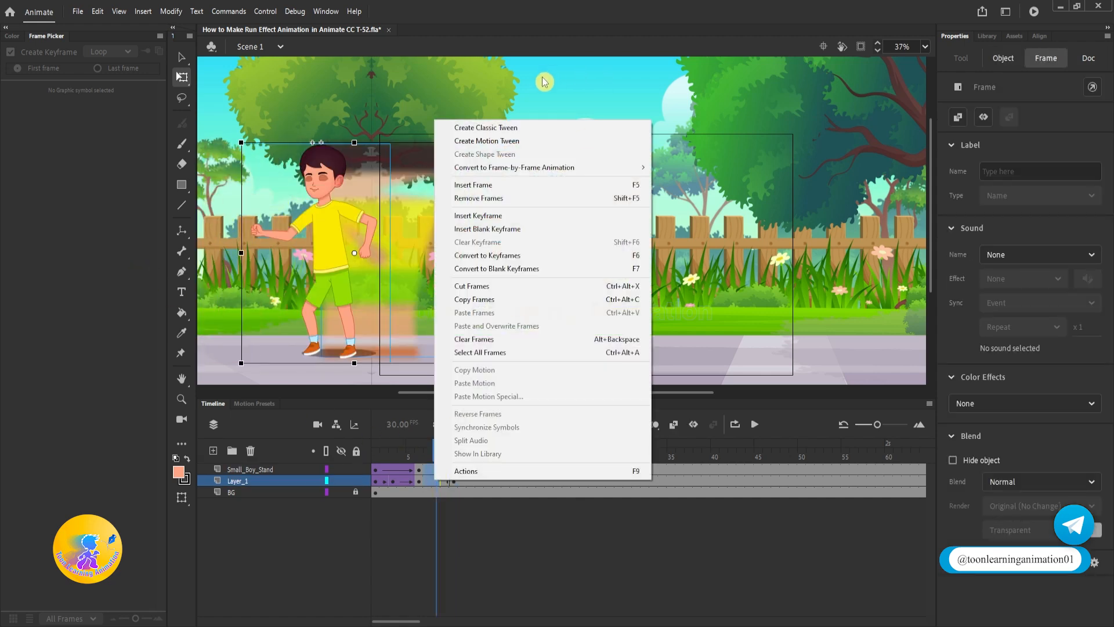
click(455, 127)
key(Return)
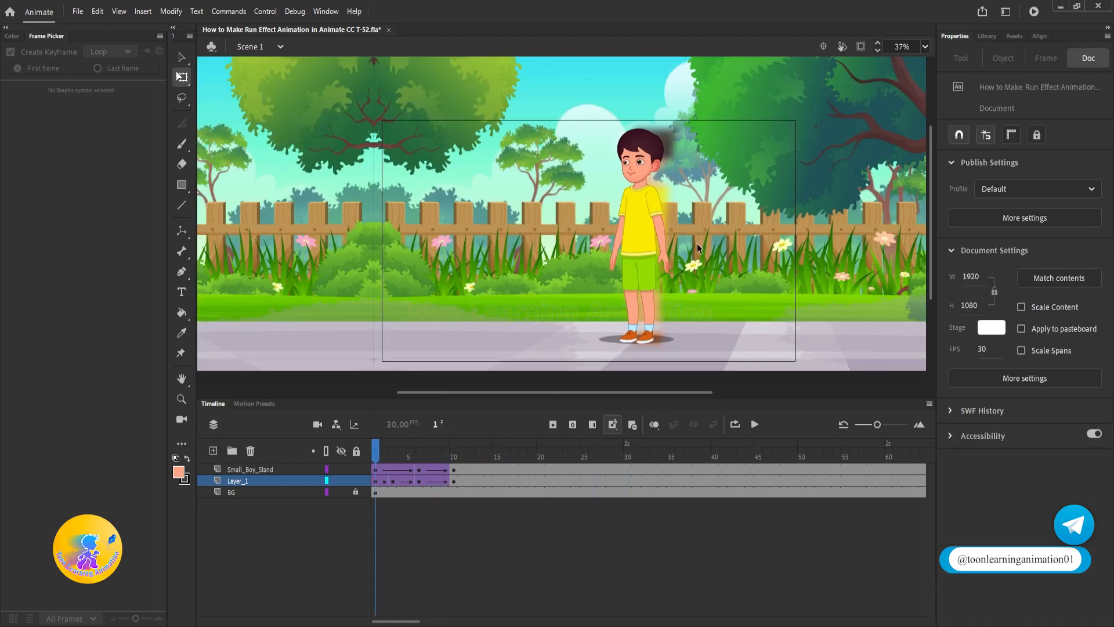
scroll(689, 261, up, 1)
drag(689, 263, 698, 248)
key(Return)
key(Return)
drag(427, 447, 376, 448)
key(Return)
key(Return)
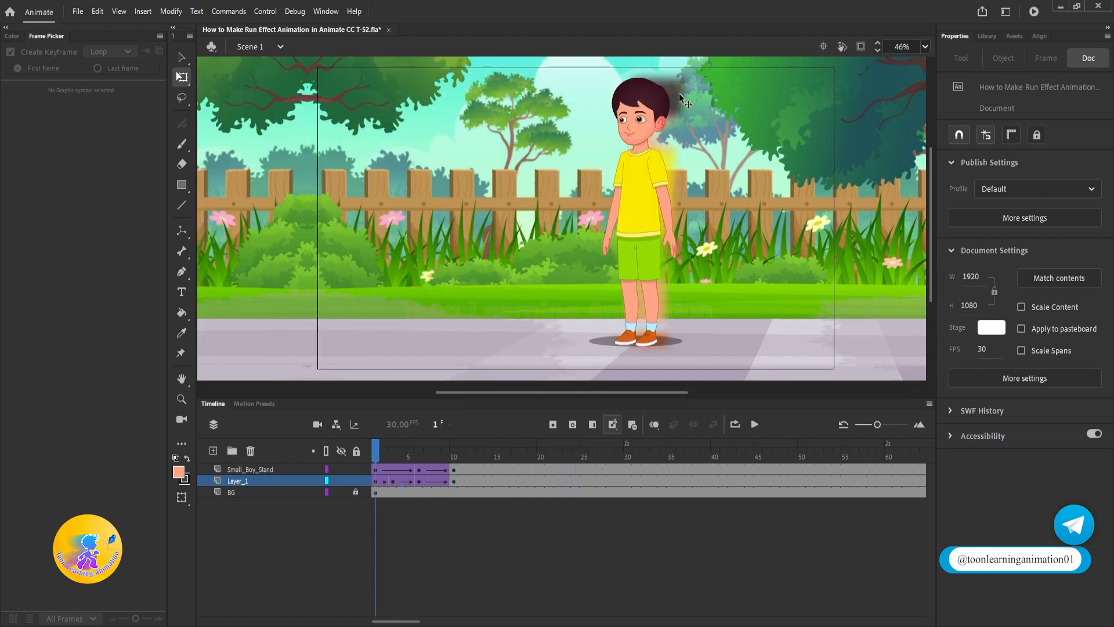
Set the effect symbol's Alpha to 60% in the Layer_1 keyframes at frames 1, 3 and 6.
click(681, 95)
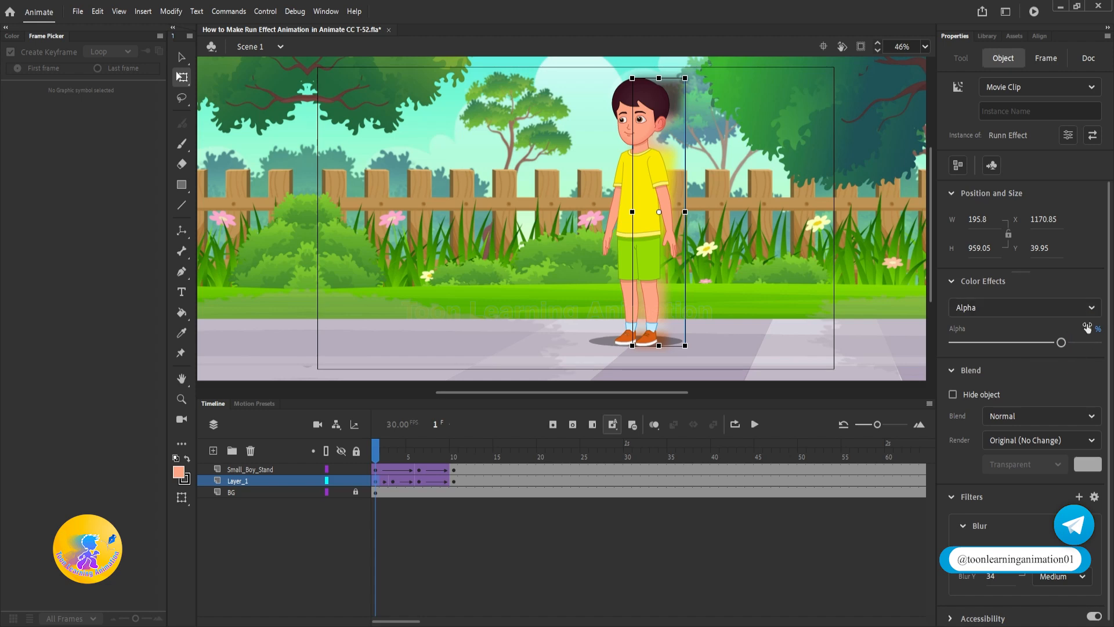
text(60)
key(Return)
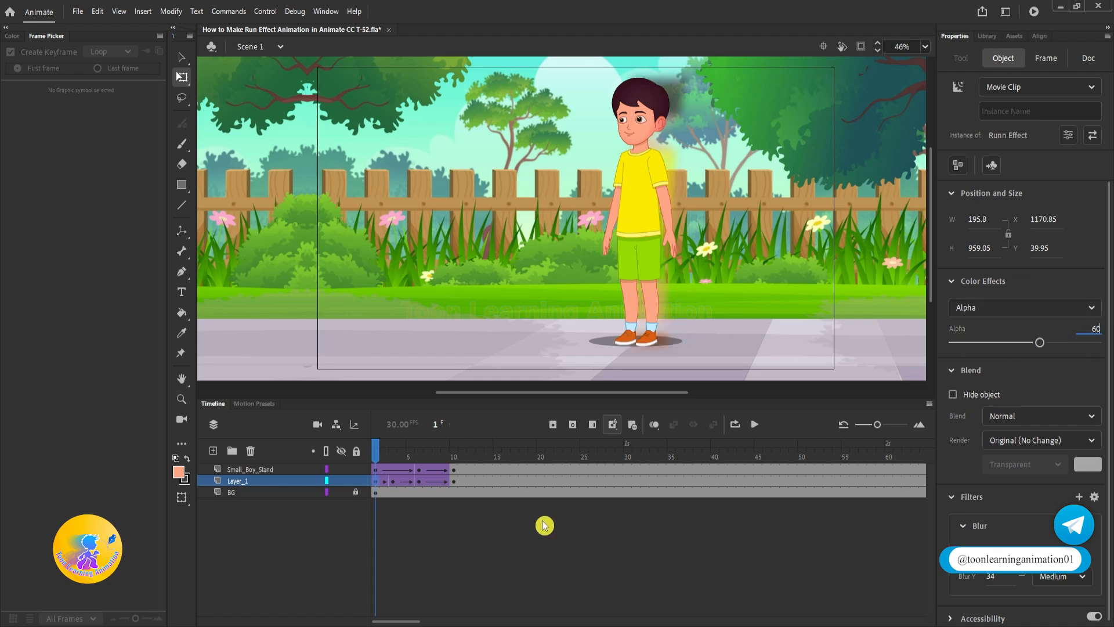
click(392, 456)
click(566, 218)
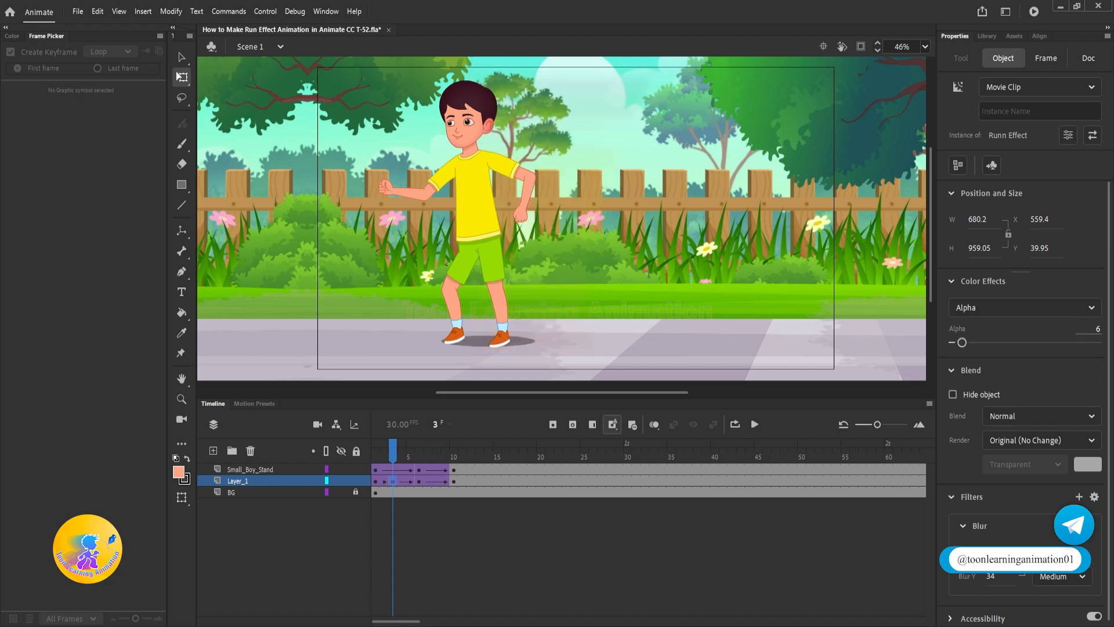
click(420, 453)
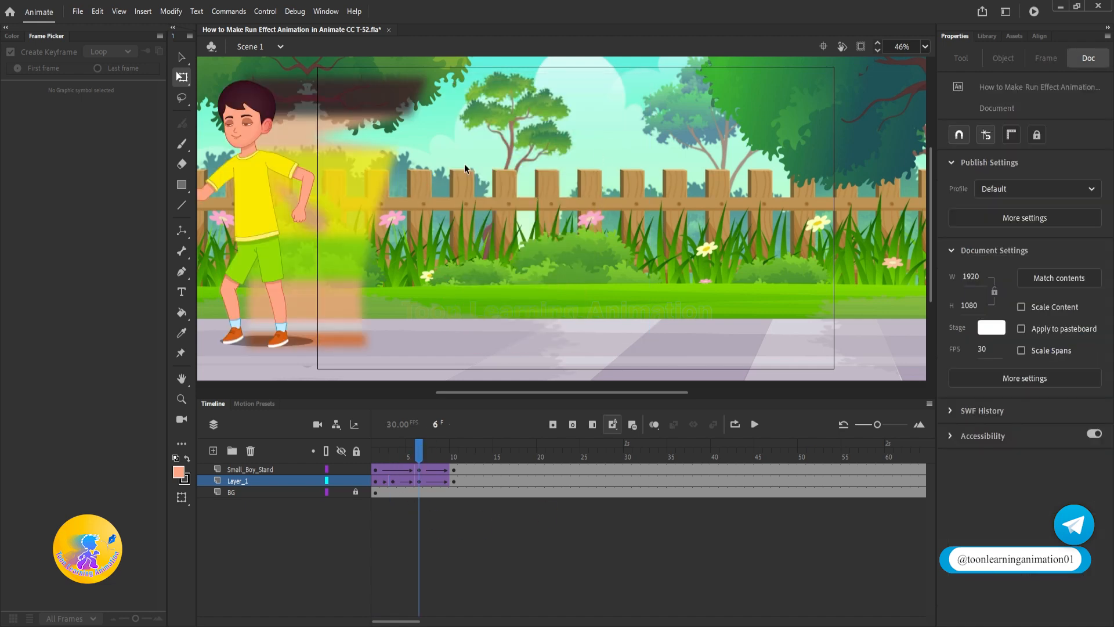
click(382, 183)
text(60)
key(Return)
Preview the run, and at frame 6 move the boy and the effect symbol farther left beyond the stage.
drag(422, 454, 217, 435)
key(Return)
drag(386, 459, 394, 447)
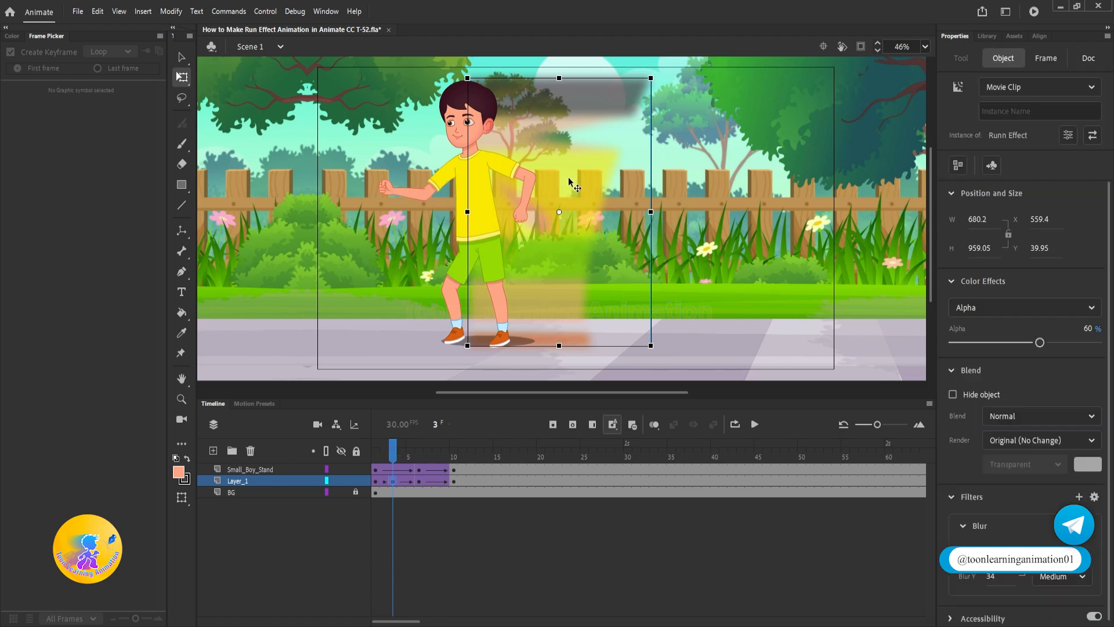
click(419, 455)
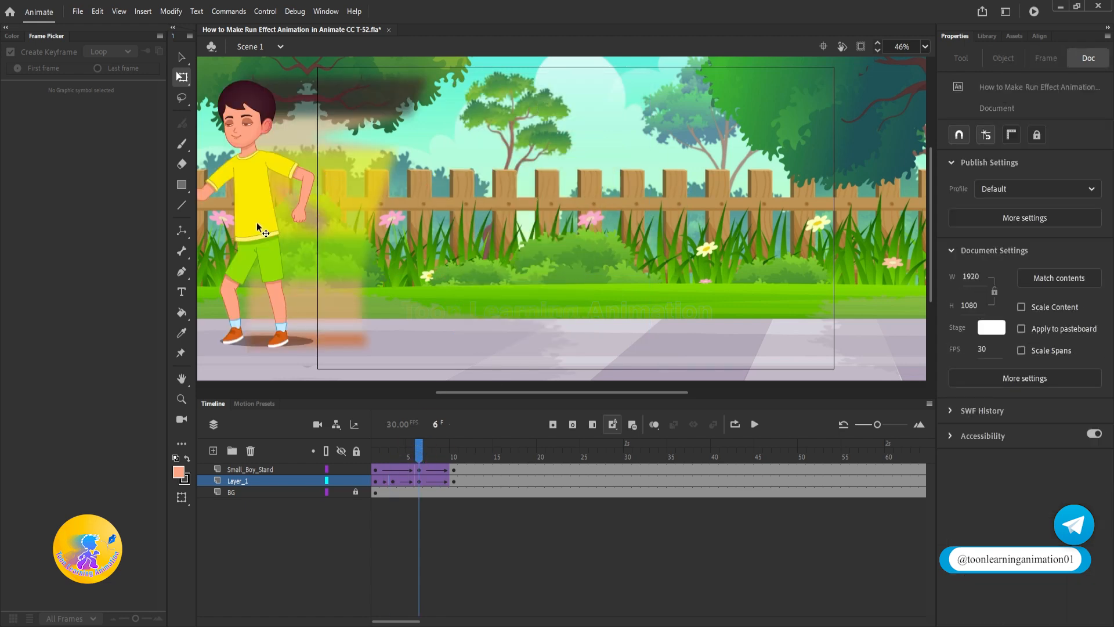
drag(251, 169, 364, 180)
click(364, 180)
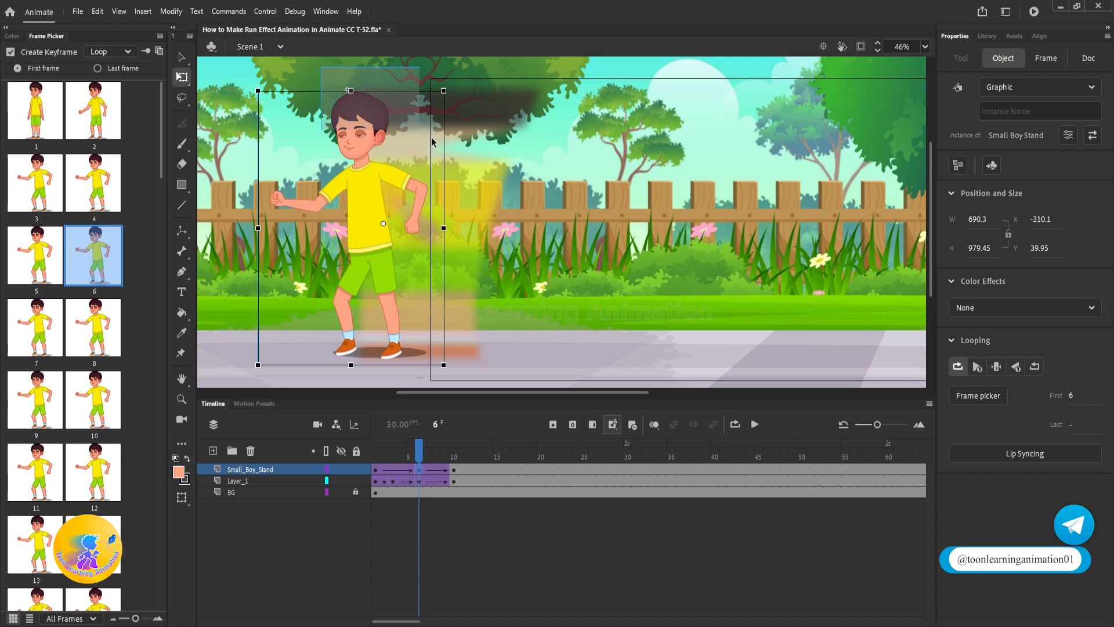
drag(441, 173, 224, 169)
Move the effect symbol at frame 3 behind the boy at about X 217, and play the animation from frame 1.
click(392, 482)
drag(624, 232, 532, 232)
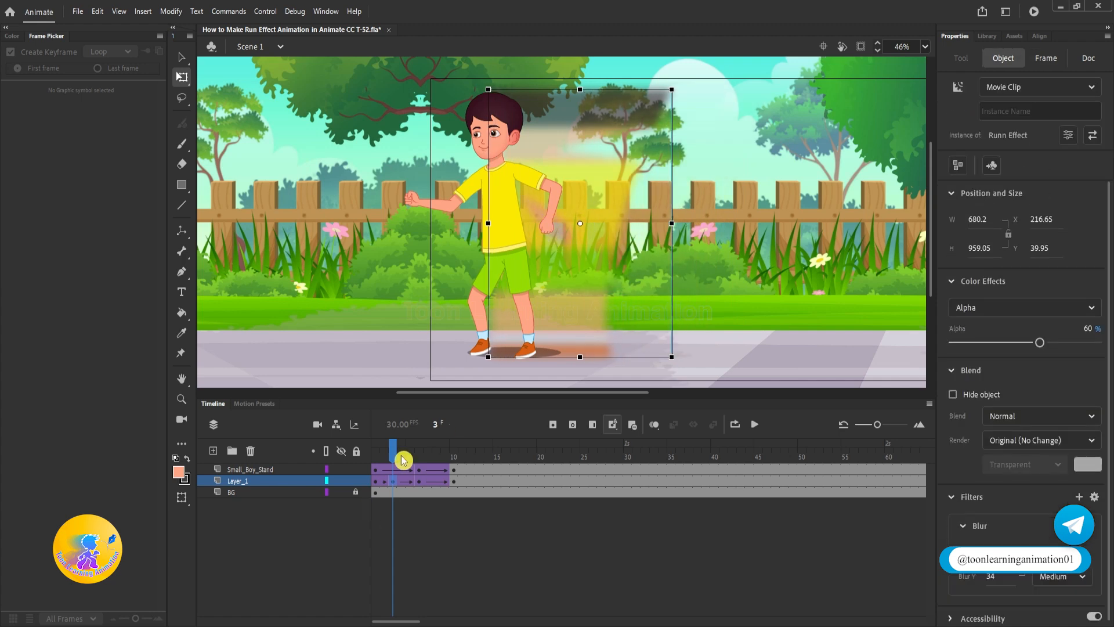
drag(393, 453, 376, 450)
drag(768, 319, 601, 308)
key(Return)
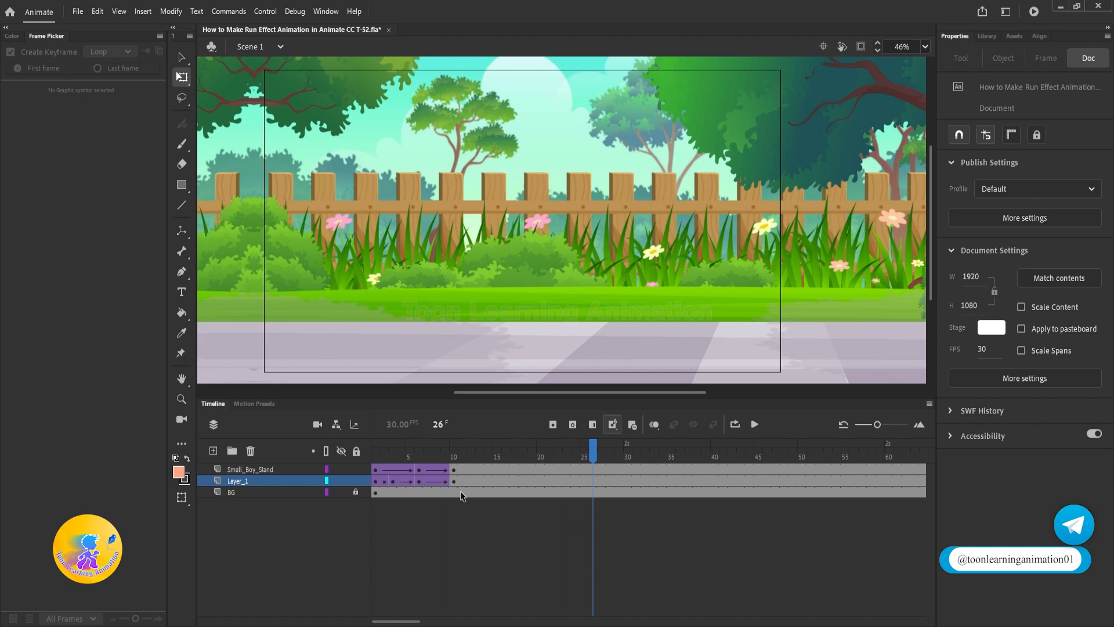
key(Return)
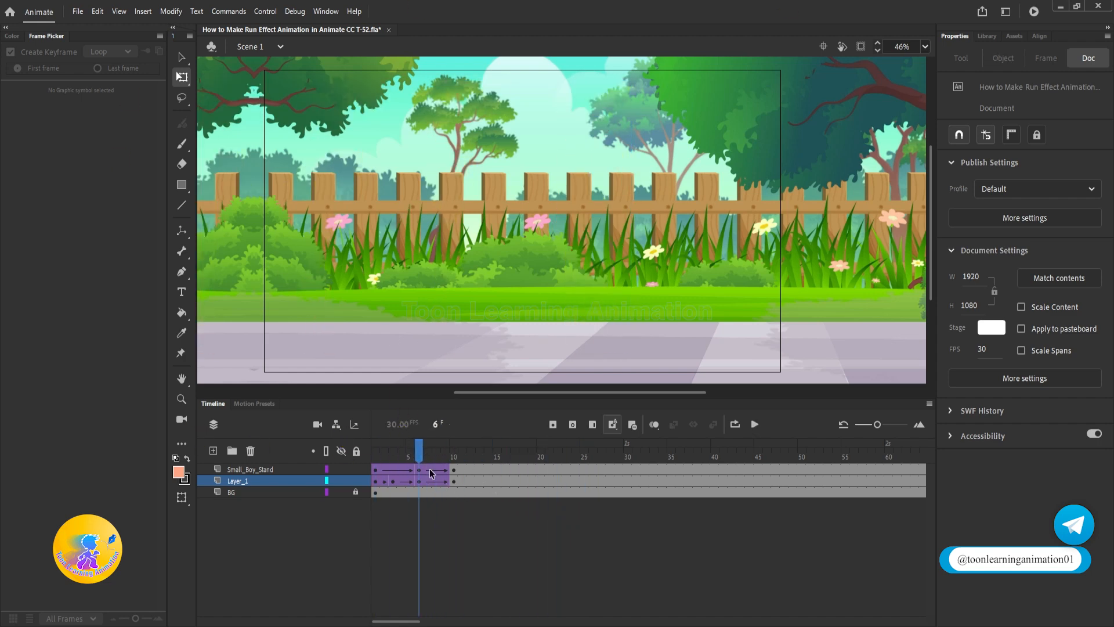
Remove the classic tweens after frame 6 and clear the frame 10 keyframes on both layers, previewing the shortened run.
click(443, 473)
right_click(443, 473)
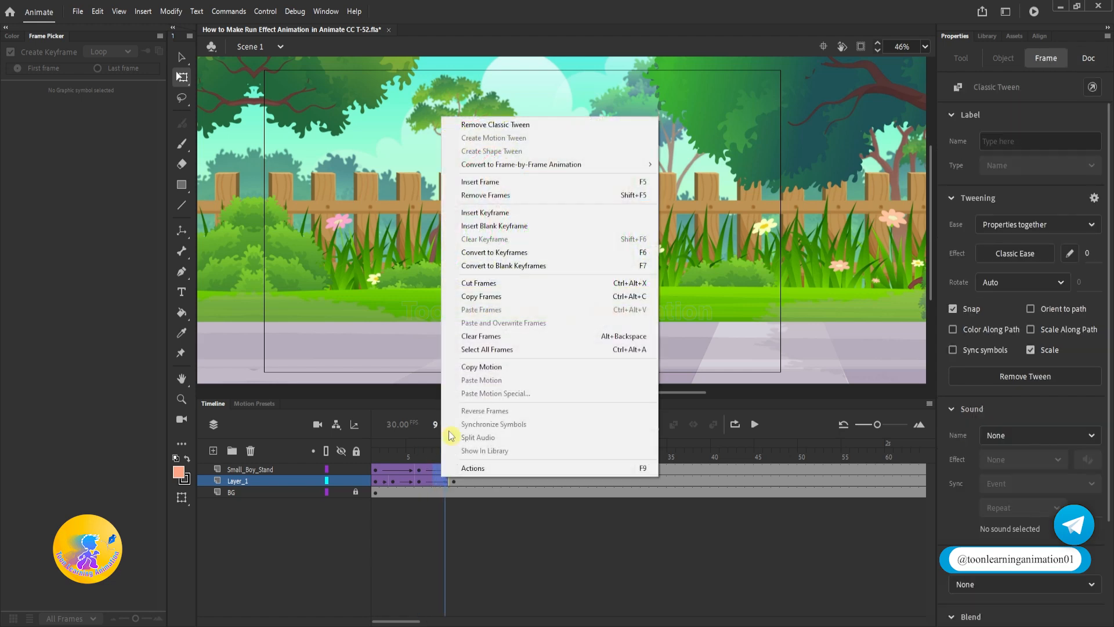
click(496, 125)
click(453, 477)
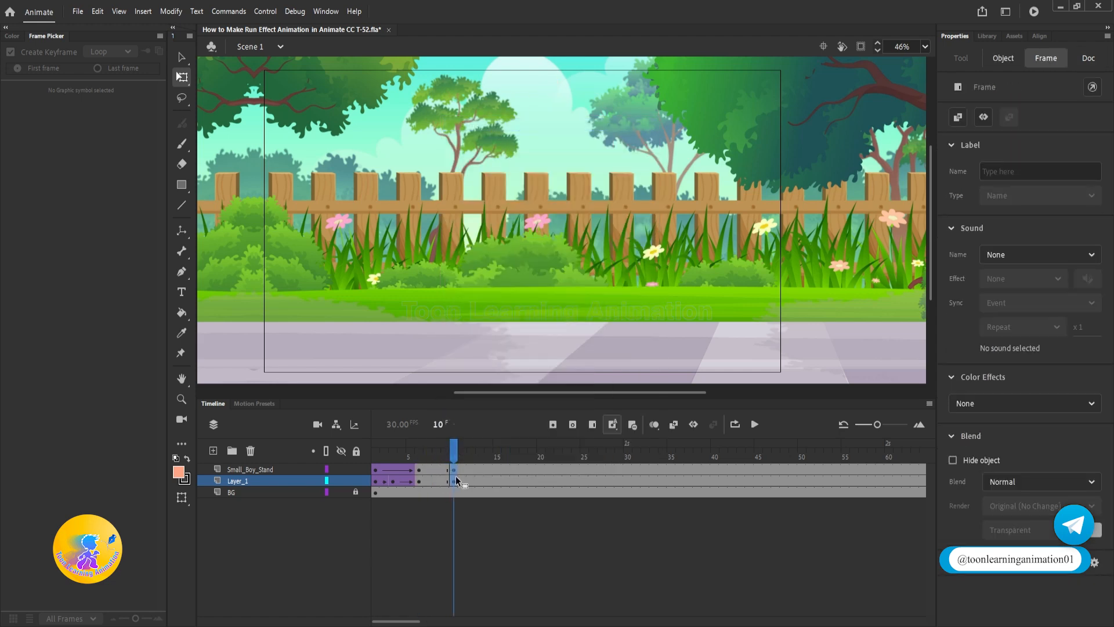
key(shift+F6)
drag(443, 455, 155, 428)
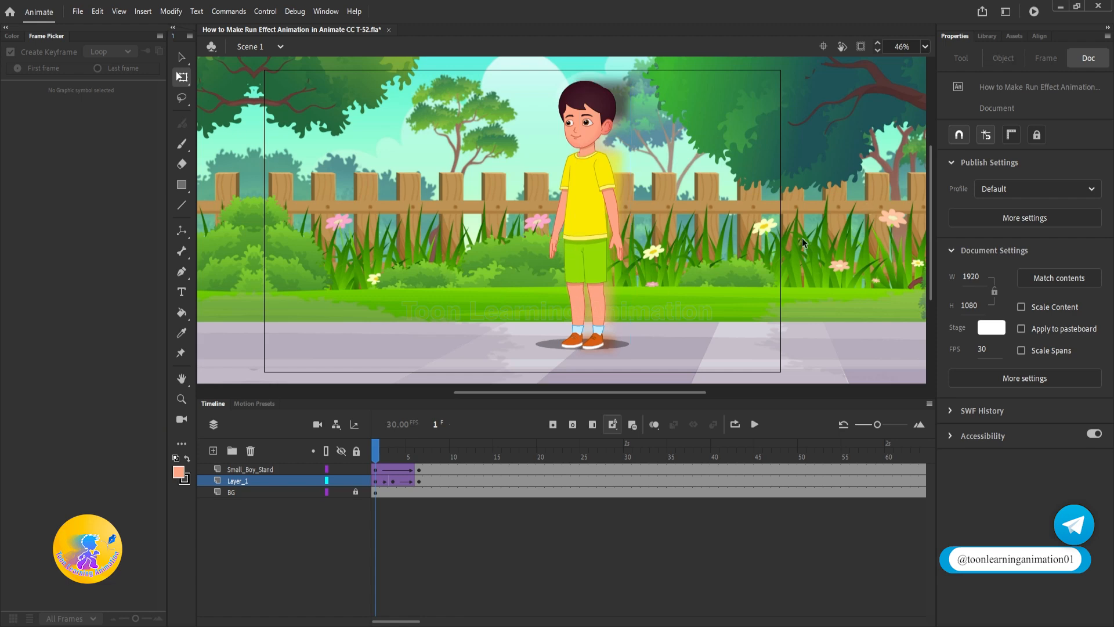
key(Return)
key(Return)
Insert keyframes at frame 25 on both layers and move the boy and effect together past the stage's right edge to about X 1942.
click(584, 479)
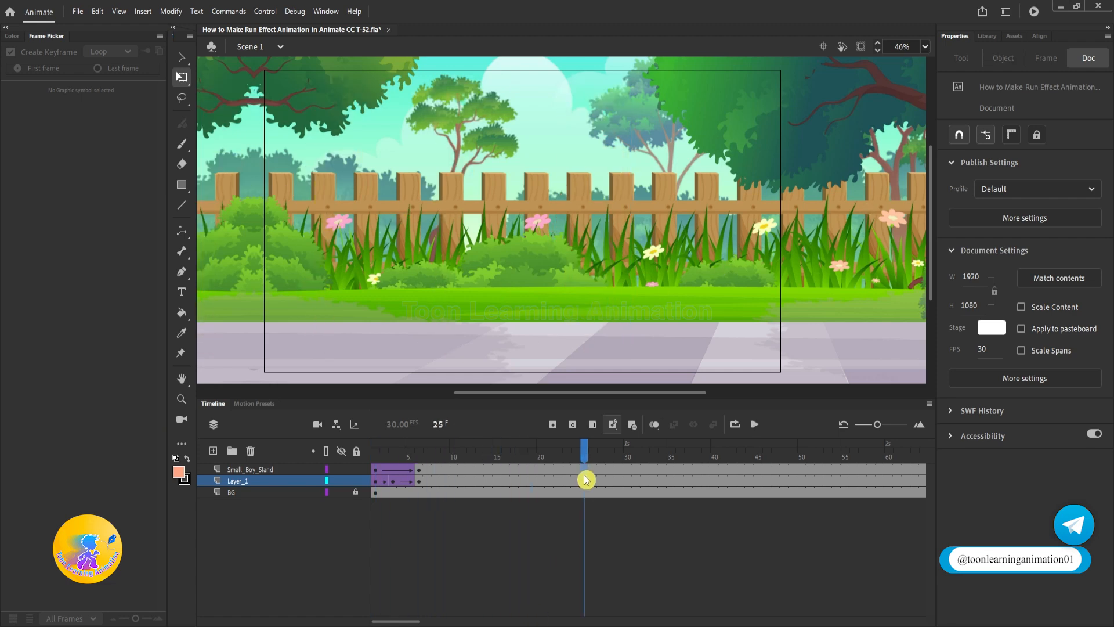
key(F6)
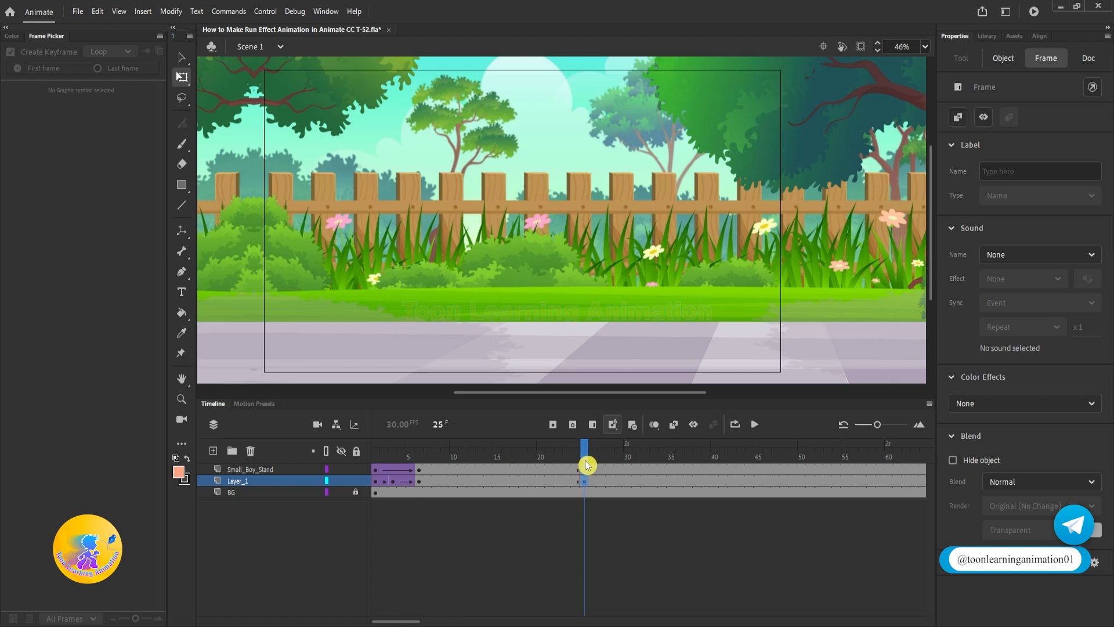
scroll(605, 256, down, 3)
drag(602, 189, 194, 367)
drag(285, 234, 428, 232)
drag(749, 209, 751, 209)
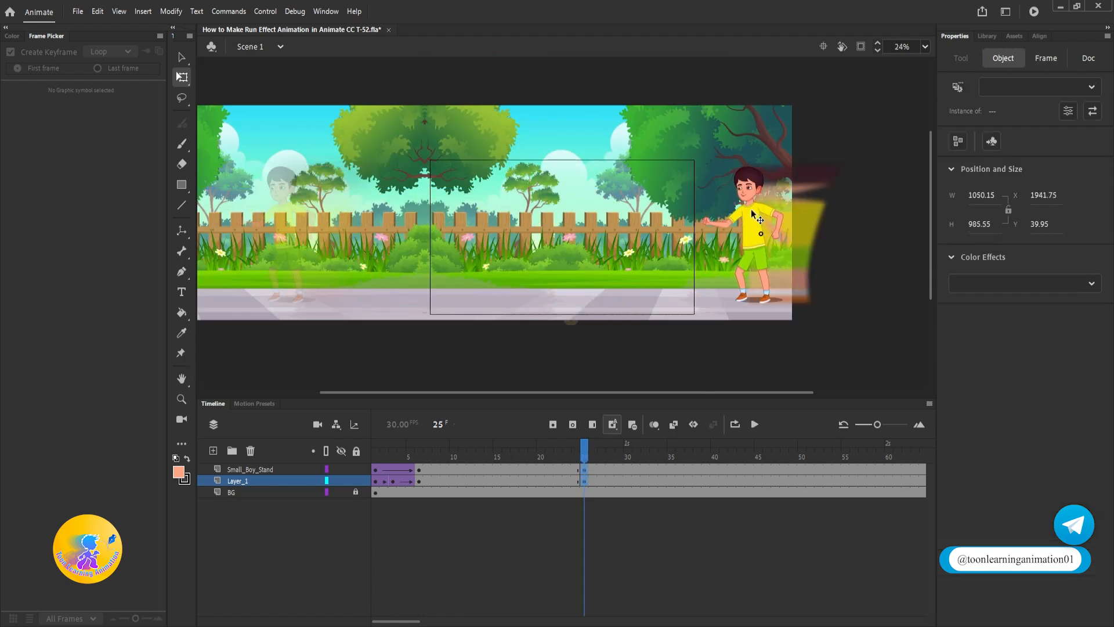
Insert keyframes at frame 30 on both character layers and move the boy and effect together back onto the stage at about X 376.
scroll(729, 223, up, 4)
click(628, 481)
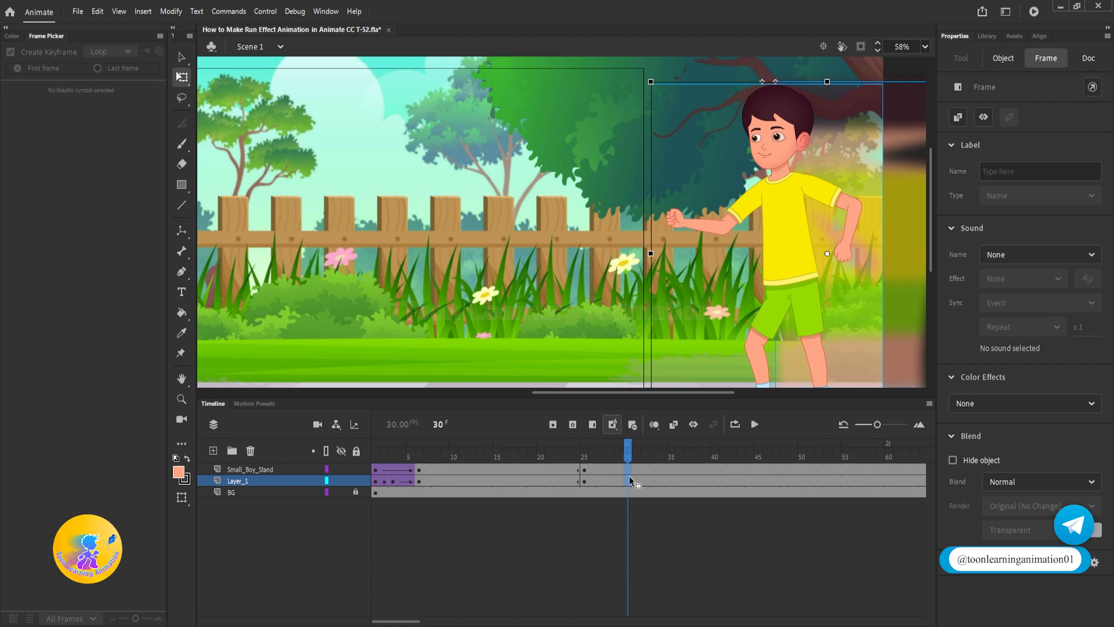
scroll(792, 235, down, 4)
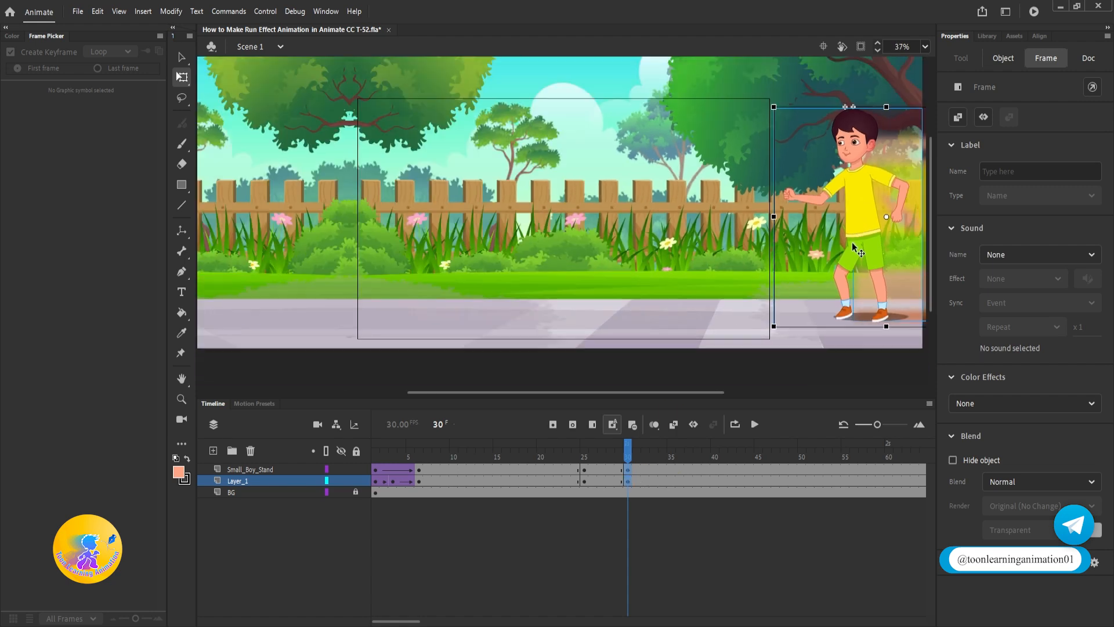
drag(715, 236, 530, 224)
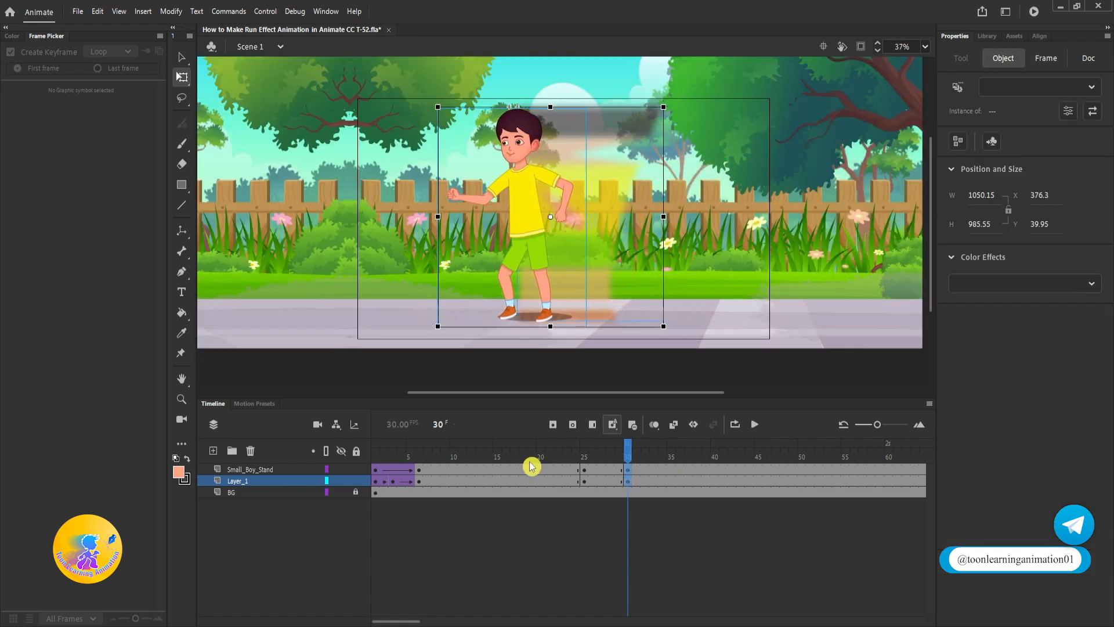
Create classic tweens between frames 25 and 30 on both layers, and play the animation from frame 1.
click(602, 481)
right_click(602, 482)
click(680, 130)
drag(626, 457, 368, 431)
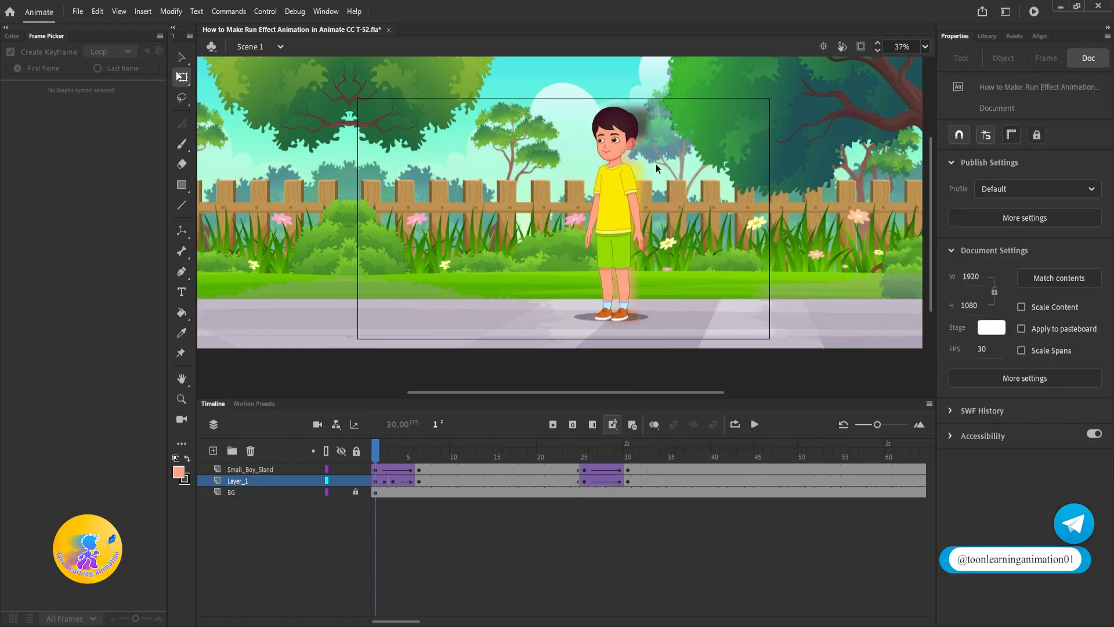
scroll(657, 166, up, 1)
key(Return)
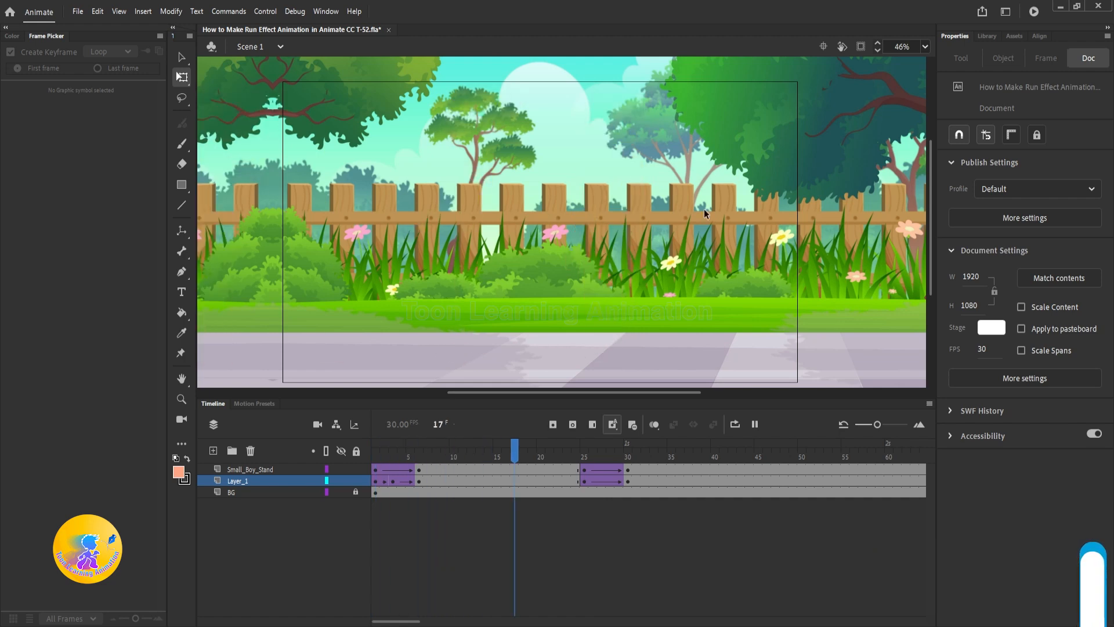
mouse_move(624, 445)
mouse_down()
mouse_move(586, 456)
mouse_move(629, 448)
mouse_up()
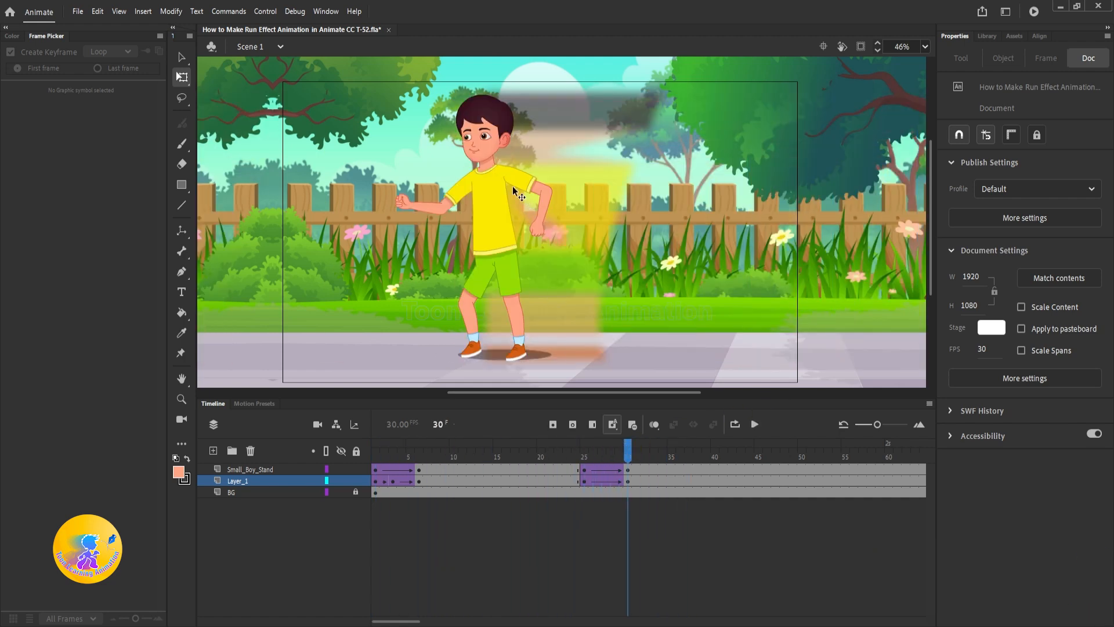
Insert keyframes at frame 35 on both layers and move the boy and effect slightly left, with the effect at about X 426.
drag(671, 482, 670, 472)
key(F6)
click(684, 518)
drag(638, 257, 684, 260)
click(579, 245)
drag(579, 244, 529, 249)
Create classic tweens between frames 30 and 35 on the boy and effect layers.
click(630, 469)
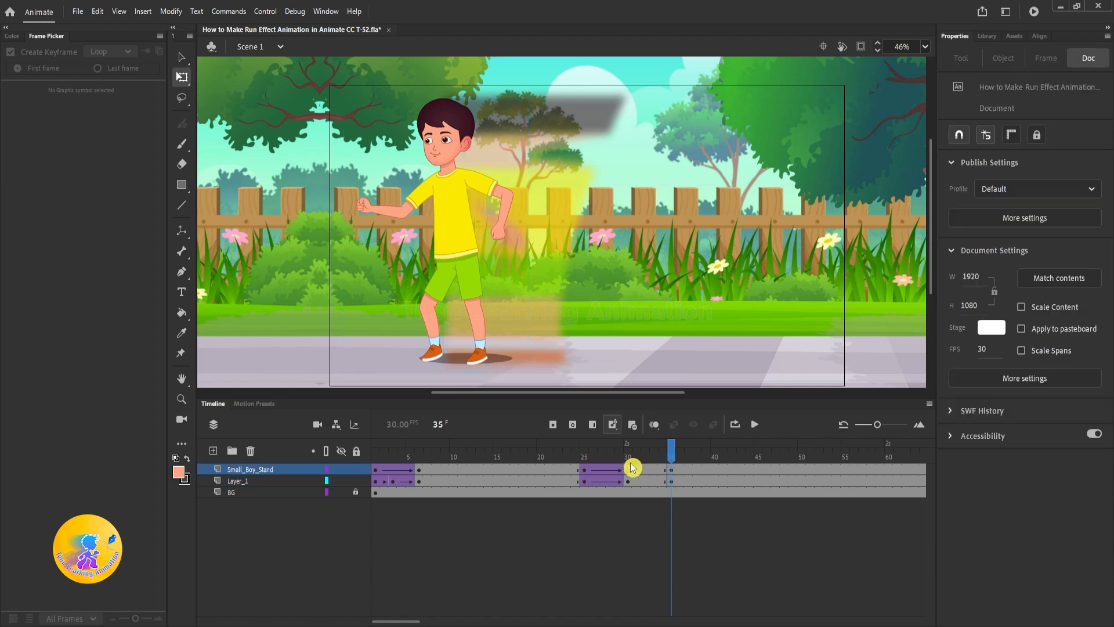
mouse_move(637, 469)
mouse_down()
mouse_move(651, 481)
mouse_move(657, 465)
mouse_move(587, 463)
mouse_move(681, 461)
mouse_move(653, 450)
mouse_move(646, 483)
mouse_up()
right_click(652, 482)
click(699, 126)
click(650, 481)
click(647, 470)
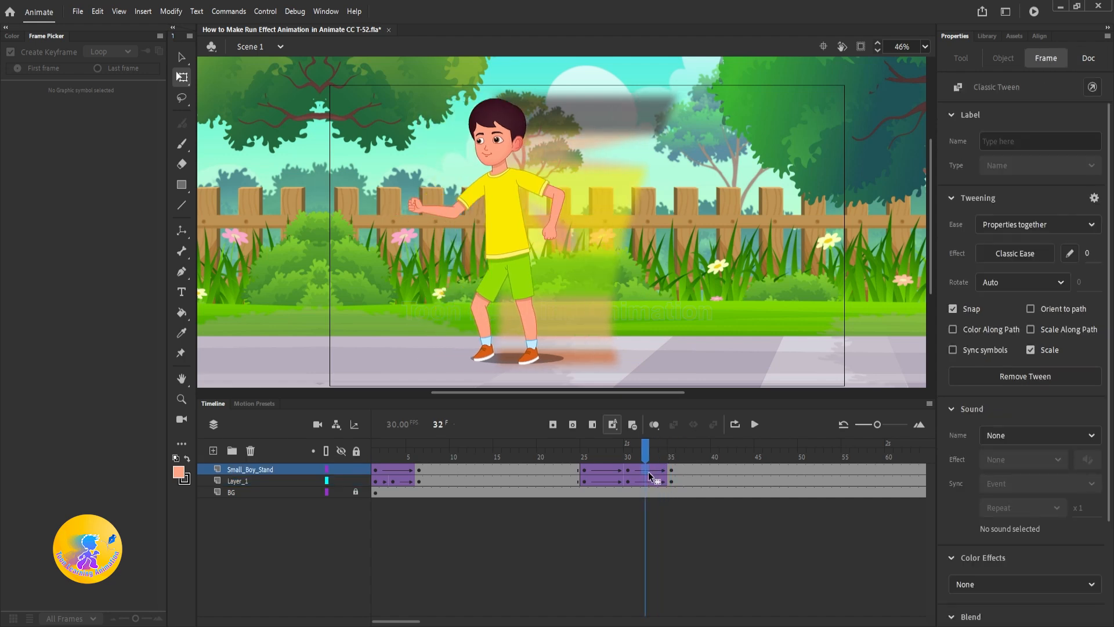
Narrow the effect symbol at frame 35 from its trailing side to about 139 px wide, keeping it behind the boy.
click(520, 128)
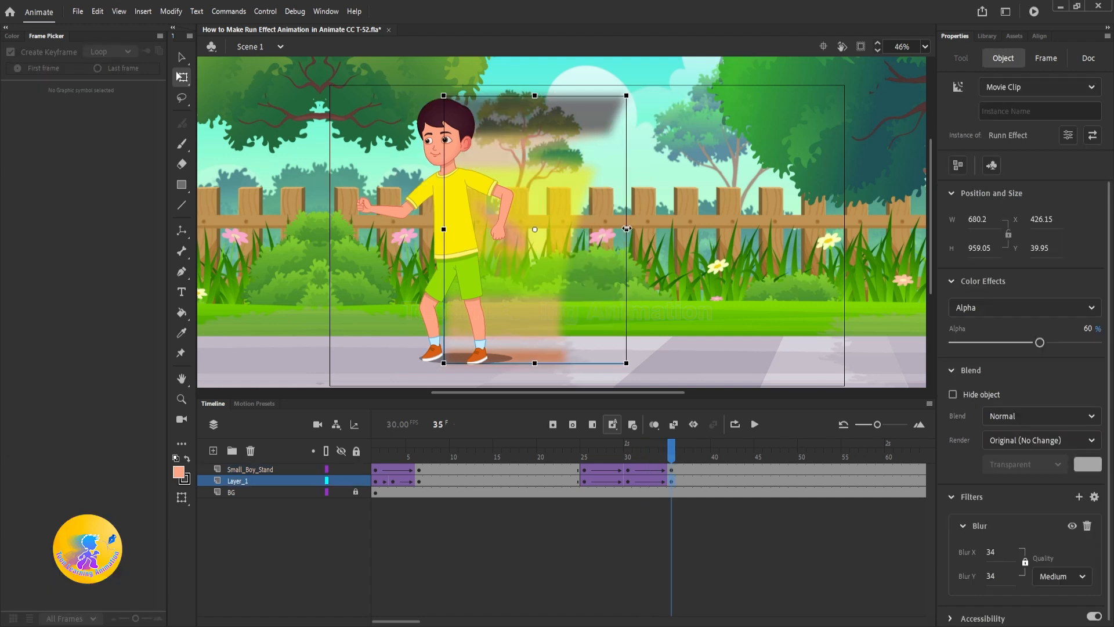
drag(627, 228, 481, 226)
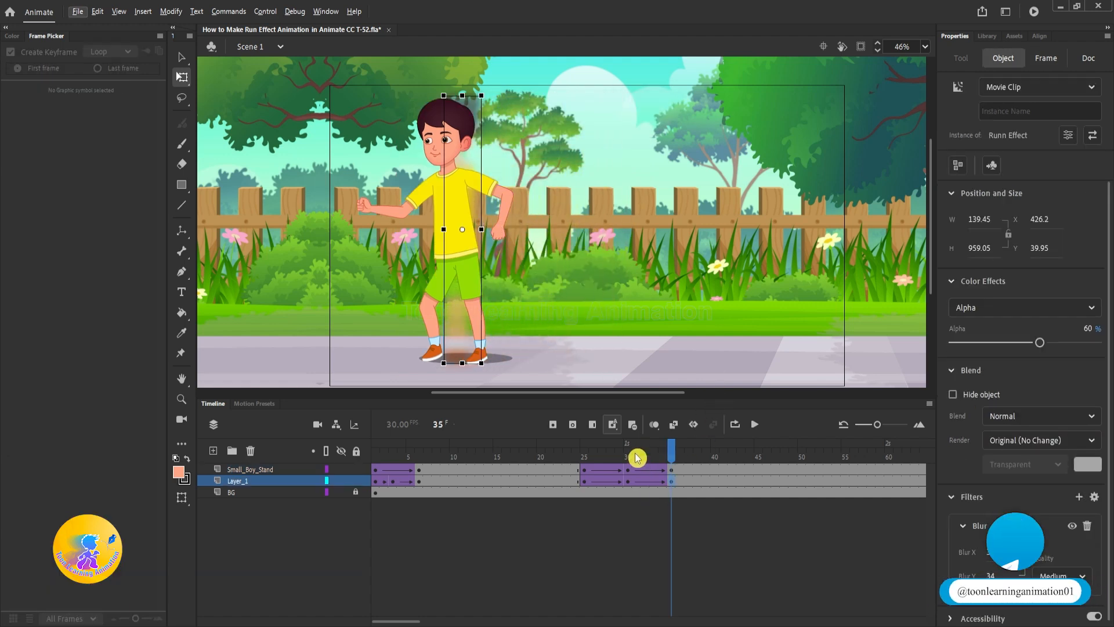
Play back the run effect between about frames 20 and 35 to examine the boy's motion and blur.
click(620, 456)
drag(620, 455, 682, 469)
key(Return)
click(611, 456)
click(550, 452)
key(Return)
key(Return)
click(673, 456)
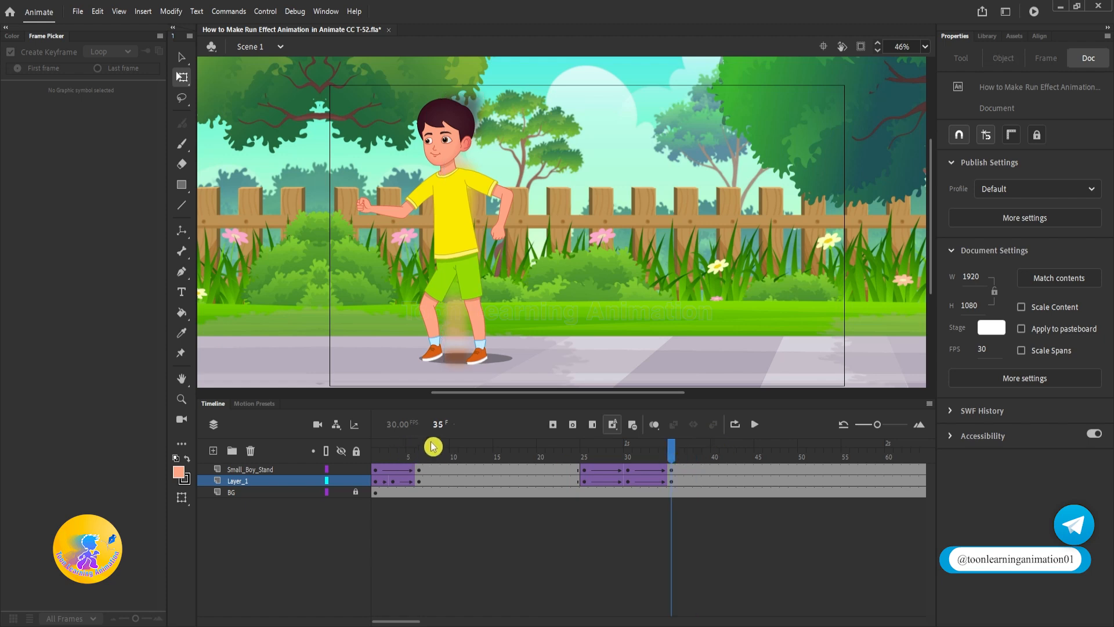
Inside the Small Boy Stand symbol, insert keyframes on all layers at frame 30.
key(v)
click(443, 140)
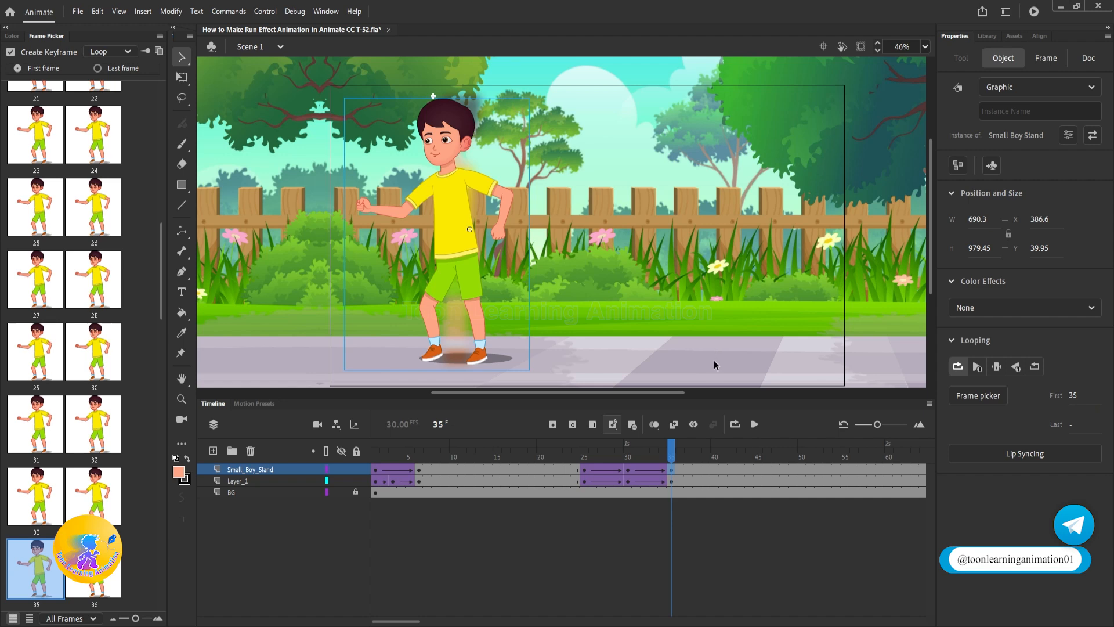
drag(586, 462, 629, 461)
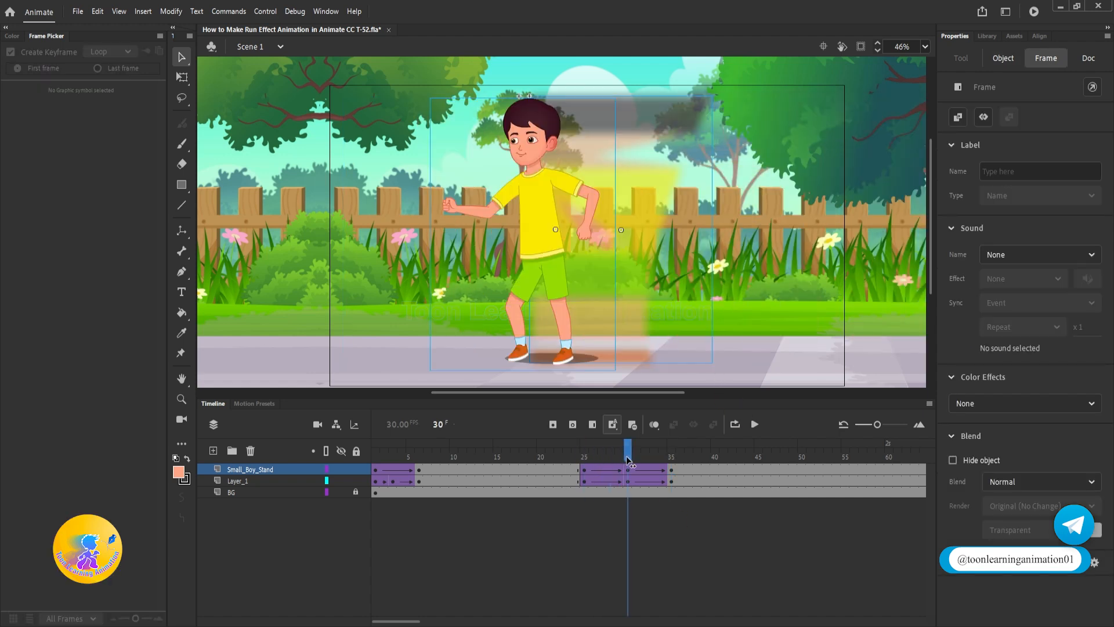
double_click(532, 142)
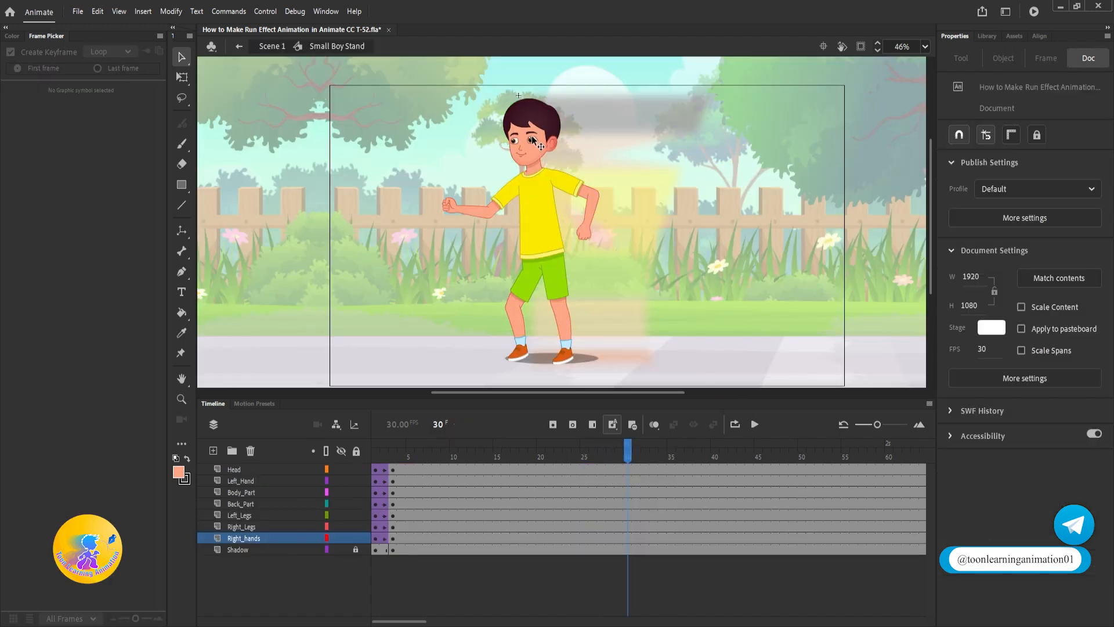
click(630, 453)
key(F6)
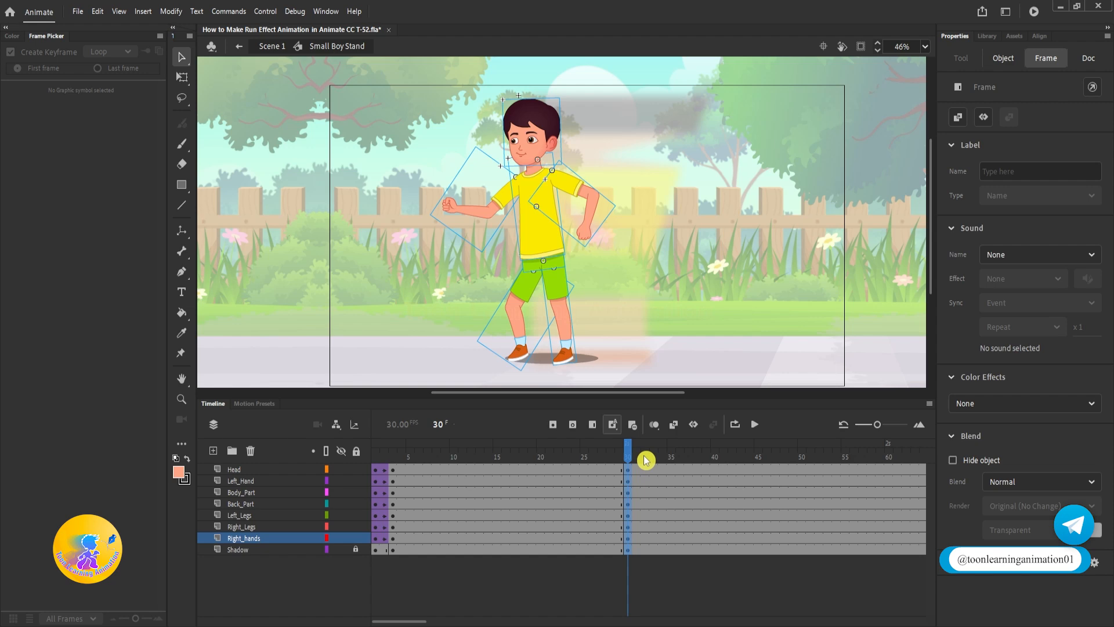
From the boy's position at scene frame 35, insert keyframes on all layers of the Small Boy Stand symbol at frame 35.
double_click(701, 281)
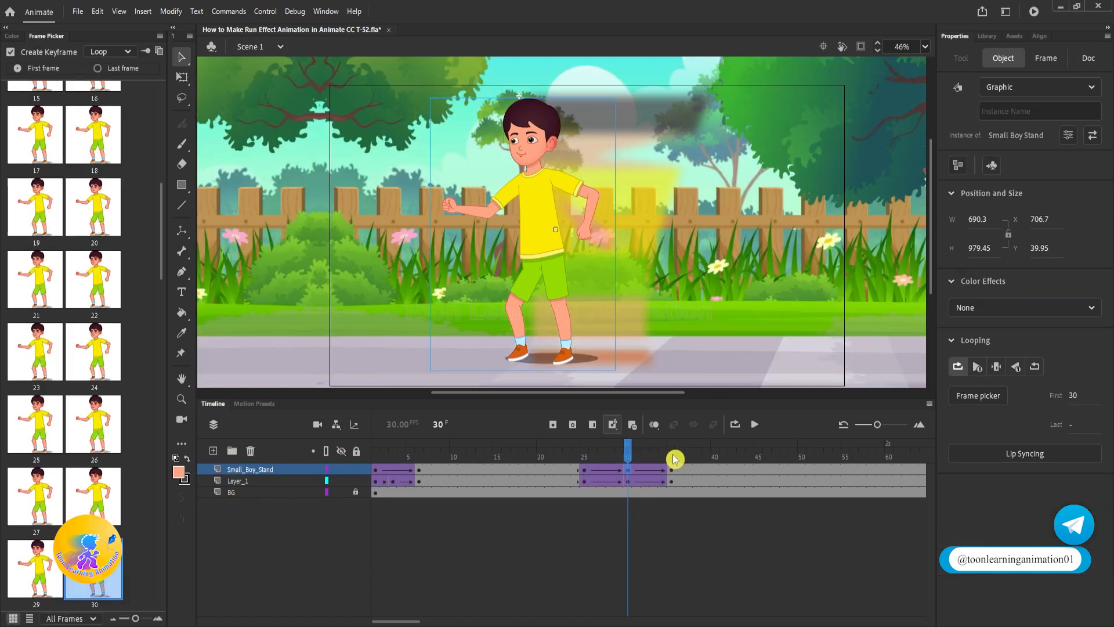
click(672, 460)
double_click(441, 177)
key(F6)
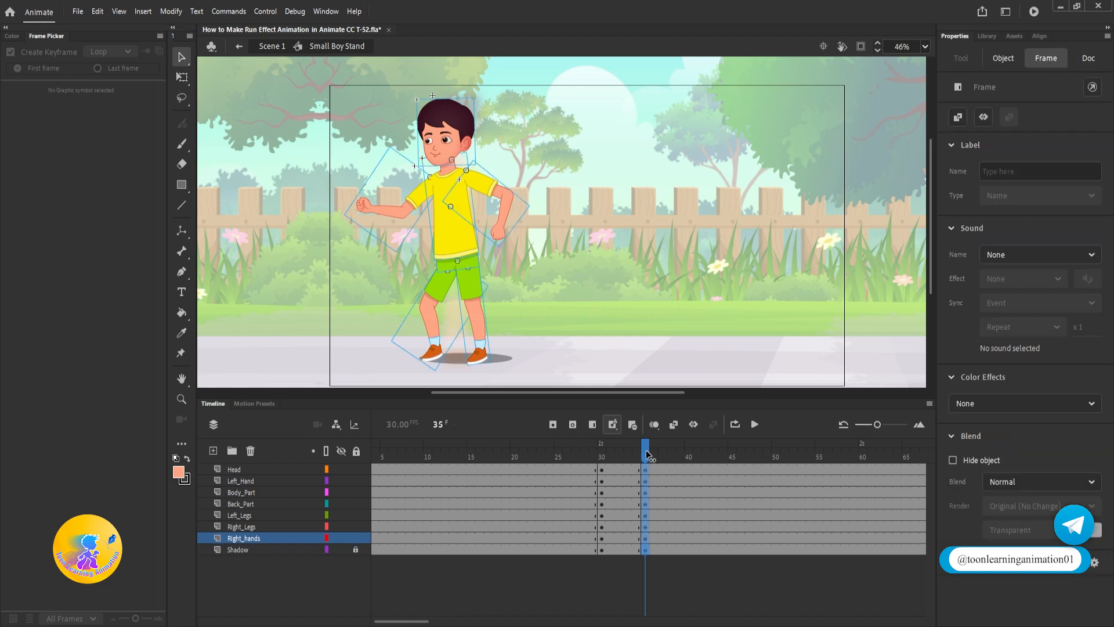
Copy the frame 1 standing-pose keyframes of layers Head through Right_hands to frame 35 and remove the classic tweens following them.
drag(647, 456, 50, 470)
drag(378, 472, 377, 539)
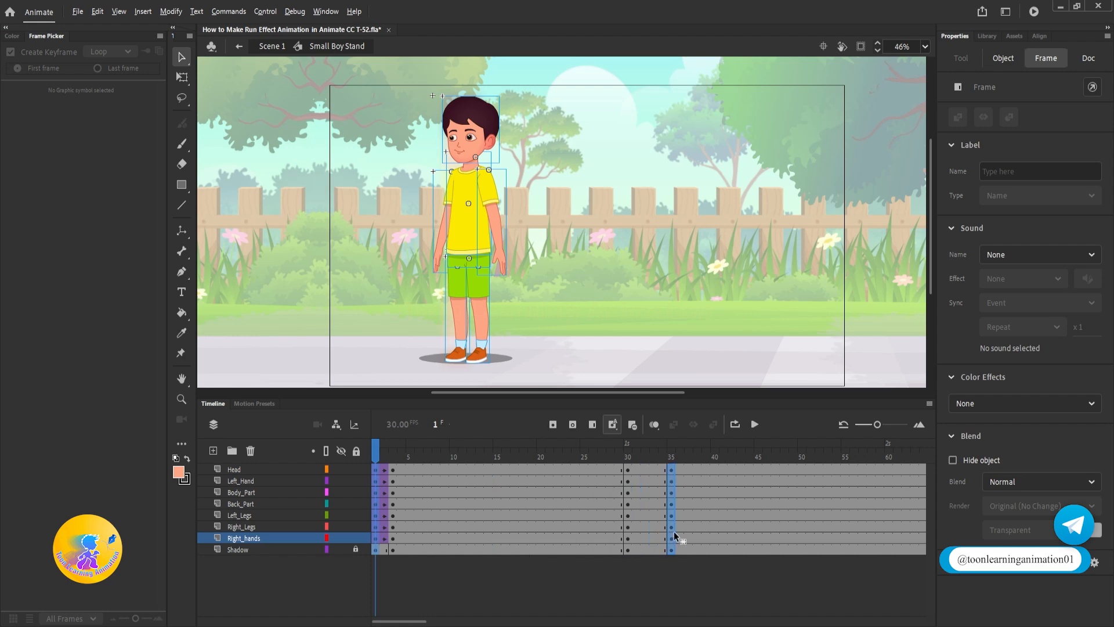
drag(673, 531, 670, 530)
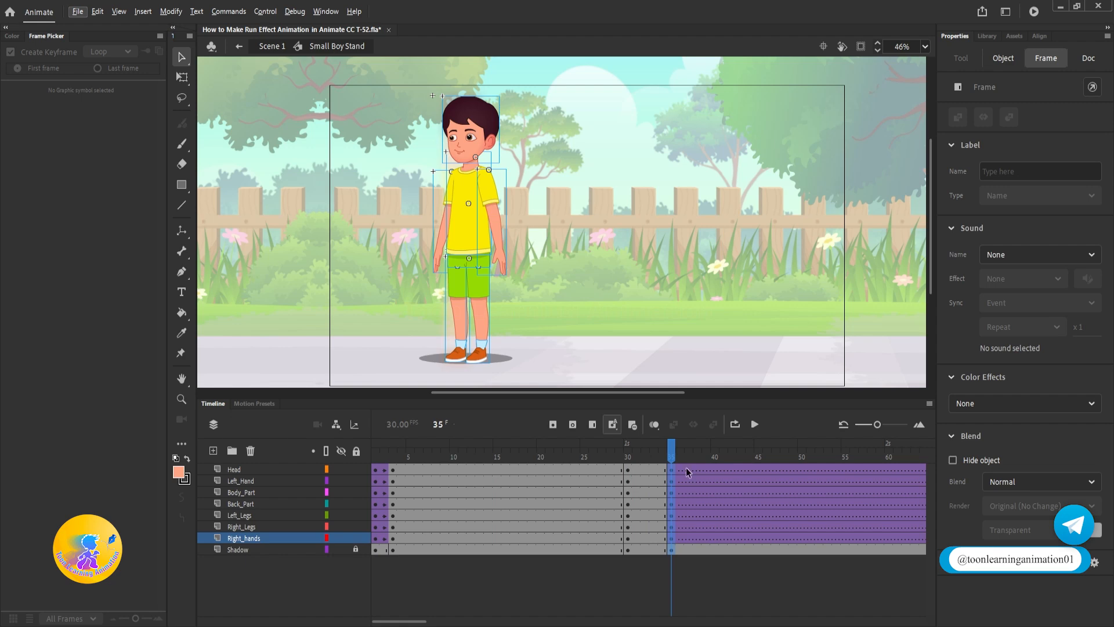
drag(686, 471, 741, 547)
right_click(728, 535)
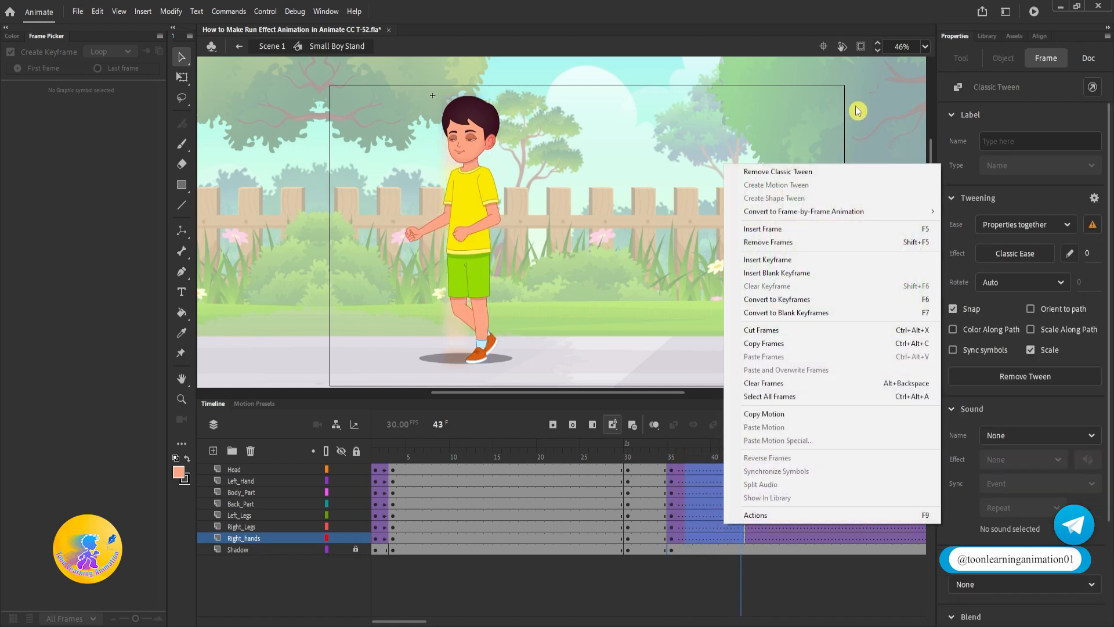
click(788, 173)
Create classic tweens between frames 30 and 35 on the layers Head through Right_hands.
drag(657, 458, 652, 528)
right_click(652, 528)
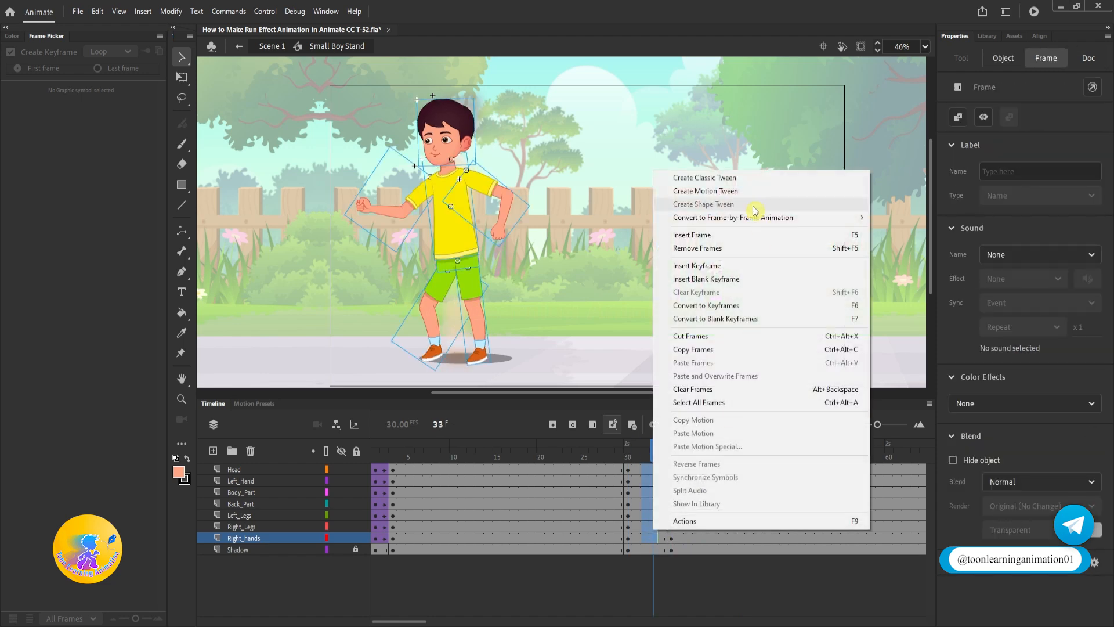
click(713, 177)
Synchronize the symbols on all layers of Small Boy Stand and play back the new pose transition from frame 30.
click(259, 468)
shift+click(256, 549)
right_click(600, 525)
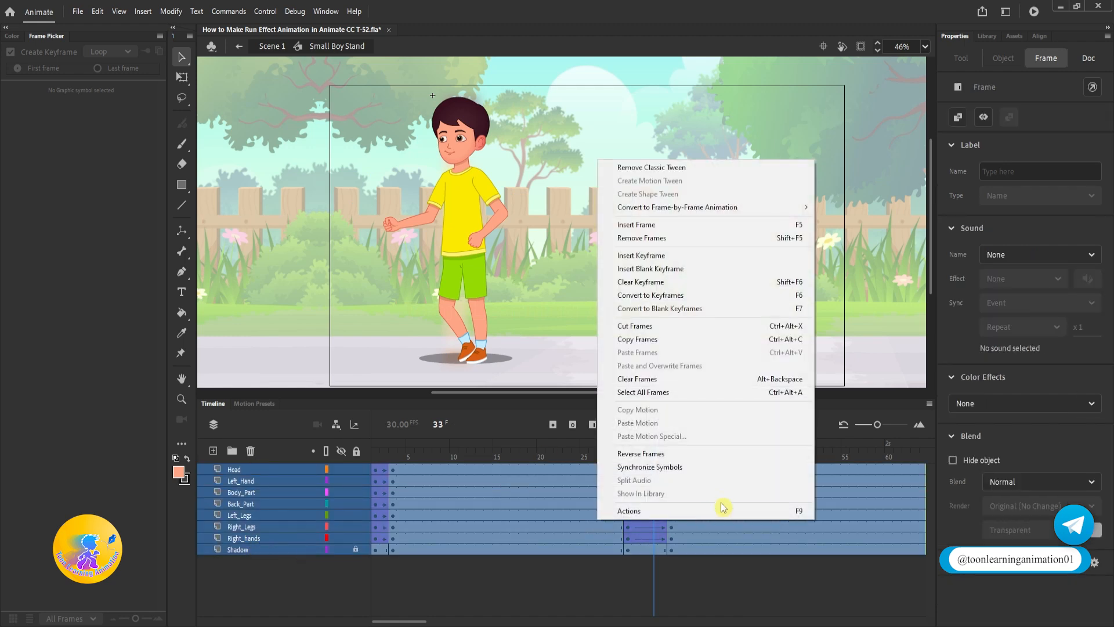
click(652, 471)
click(566, 307)
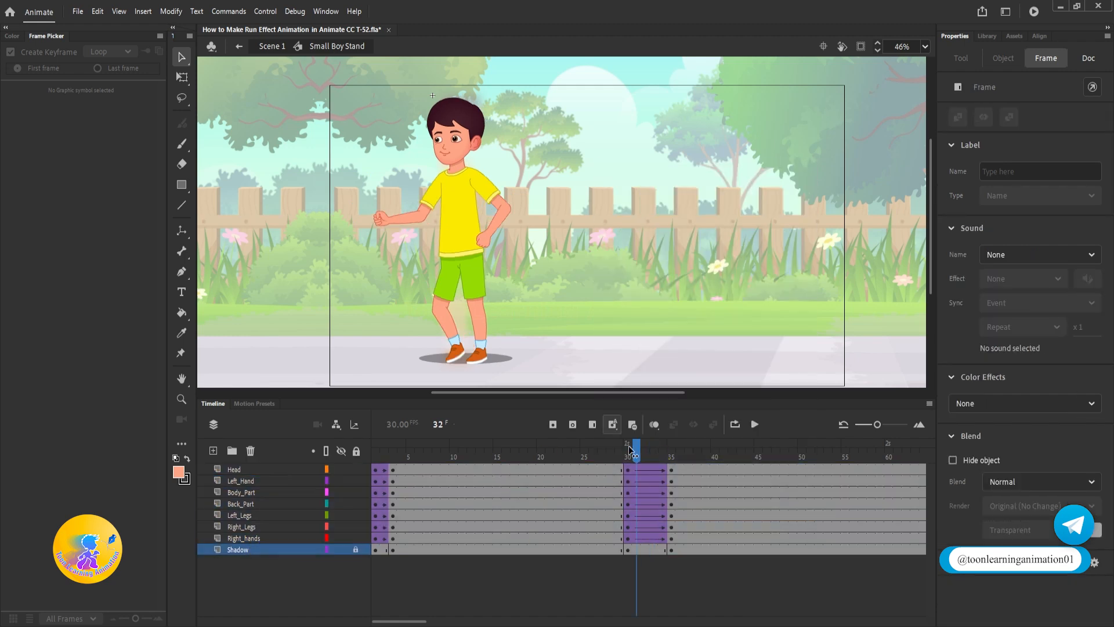
key(Return)
key(Return)
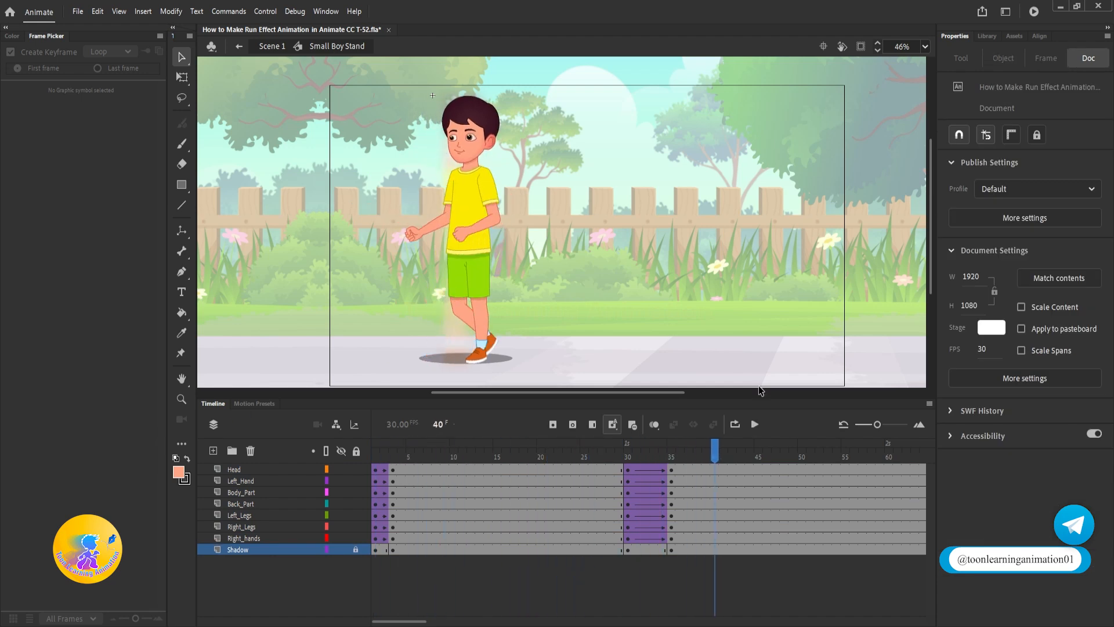
click(628, 455)
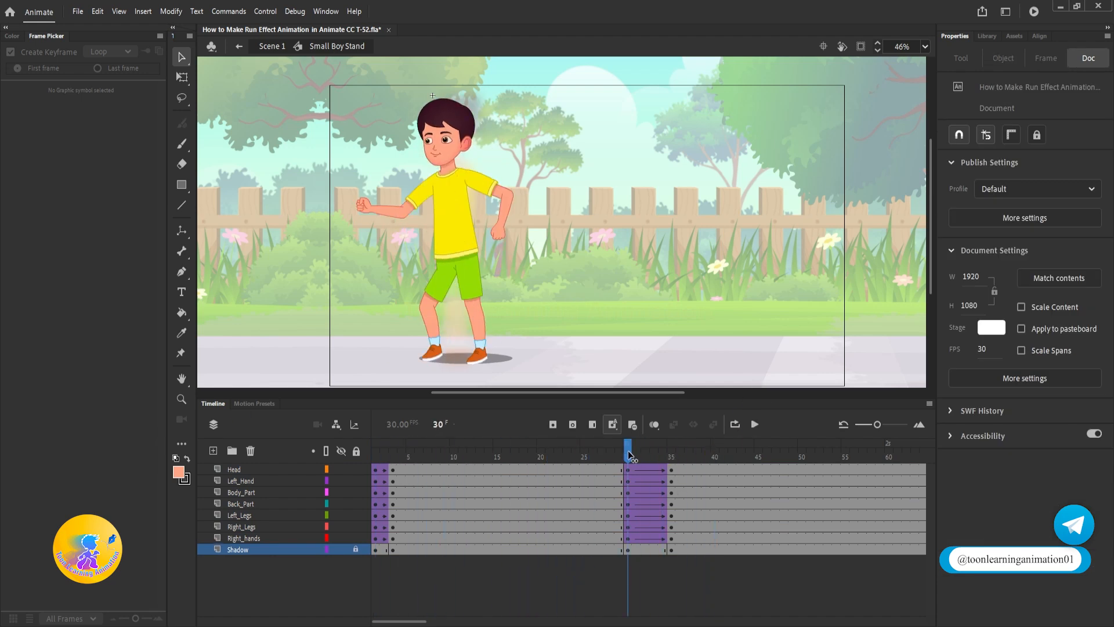
Inside the Left Hand symbol, insert keyframes on the Arm layer at frames 30 and 35.
double_click(502, 232)
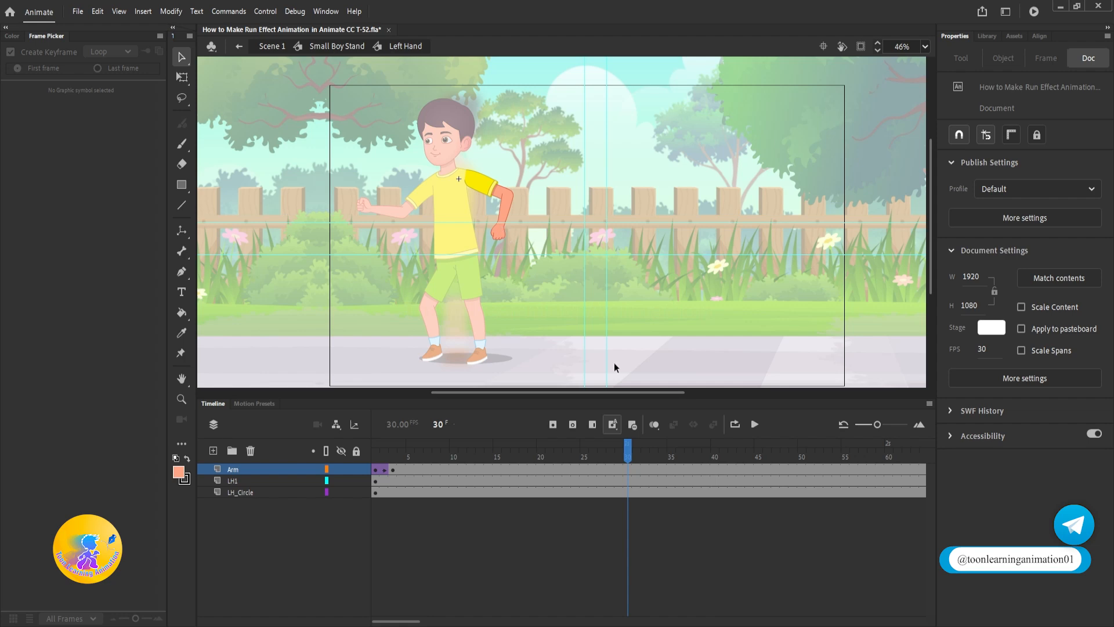
click(629, 468)
key(F6)
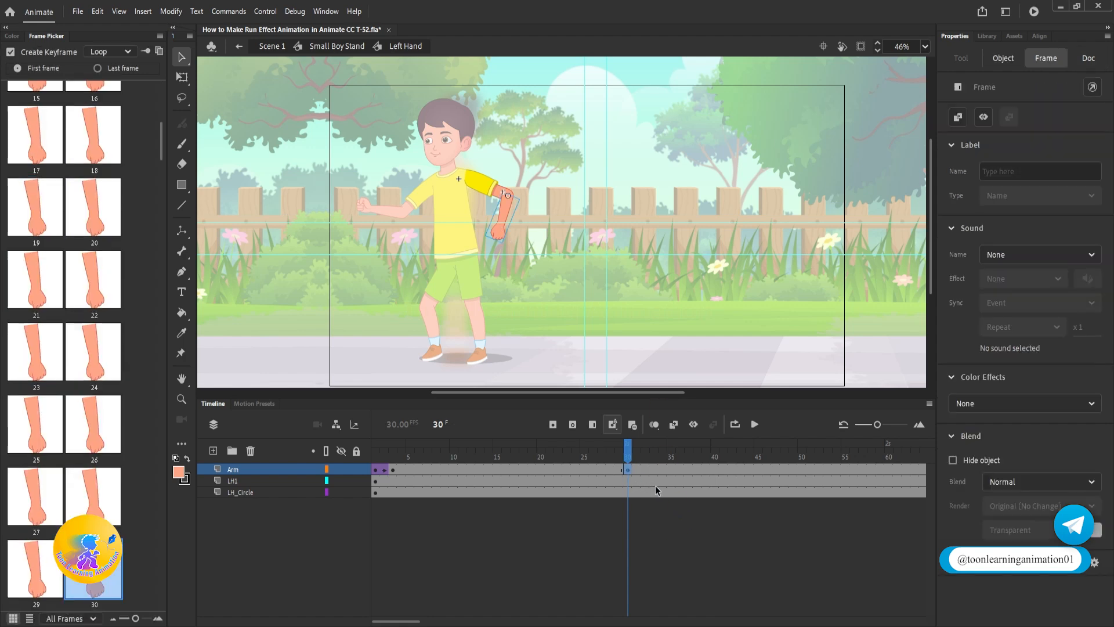
click(669, 469)
key(F6)
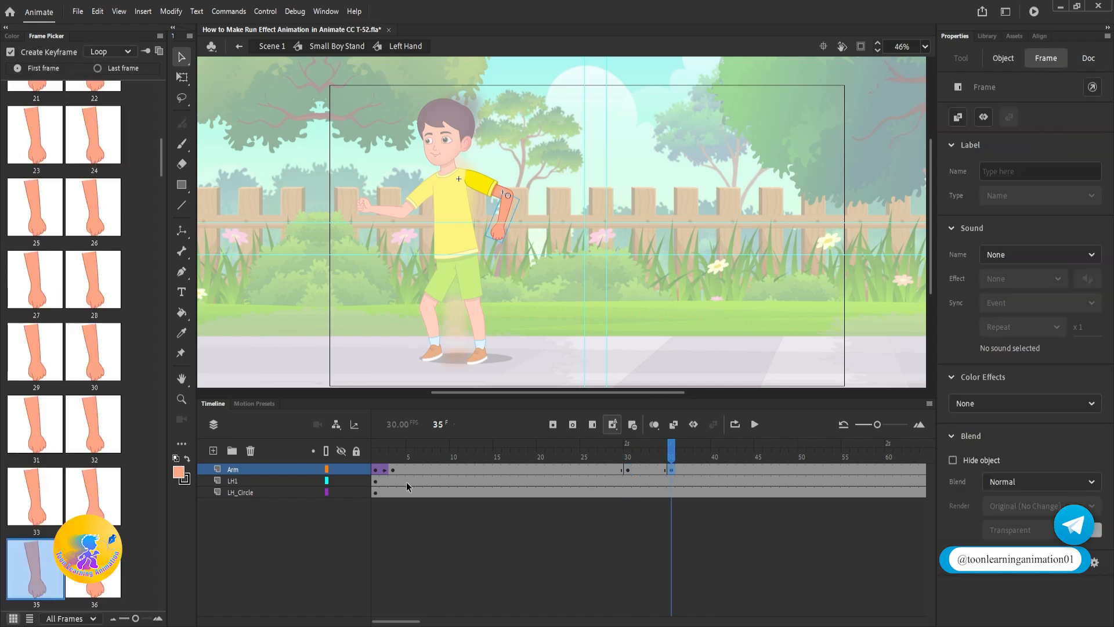
Copy the Arm layer's frame 1 keyframe to frame 35 and remove the classic tween that follows it.
click(376, 474)
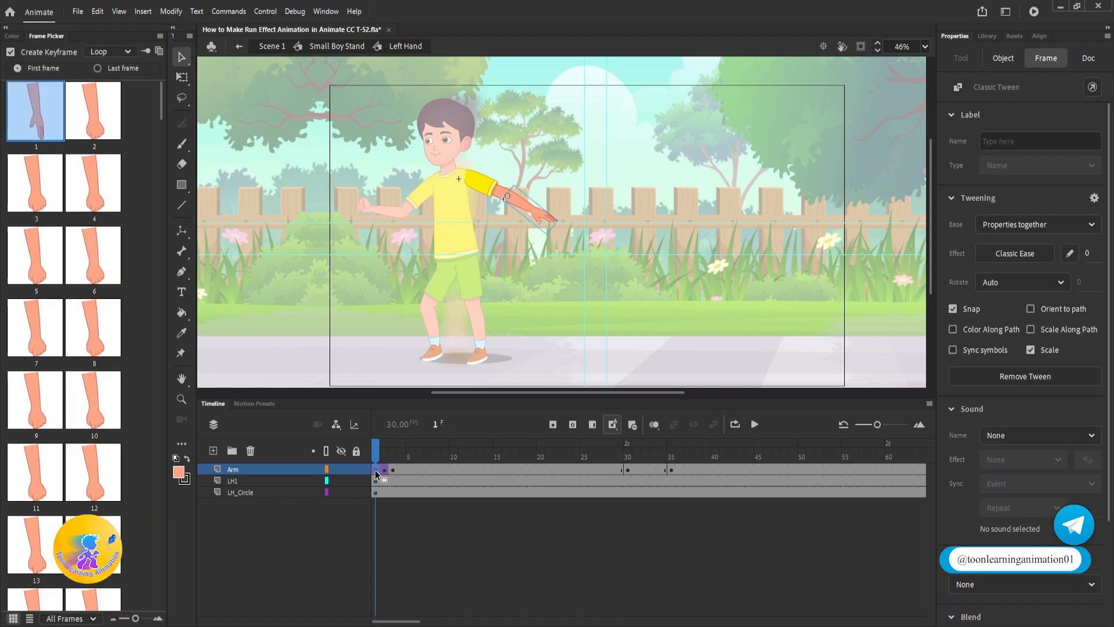
click(670, 469)
right_click(671, 468)
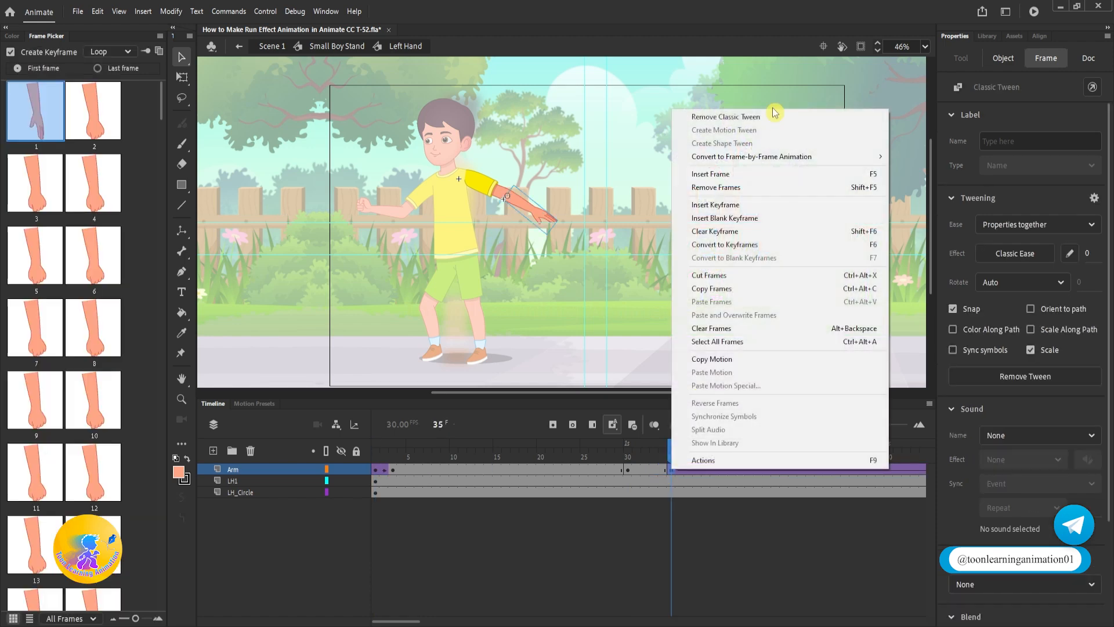
click(717, 119)
Create a classic tween on the Arm layer between frames 30 and 35 and check the forearm's motion up to frame 35.
right_click(654, 469)
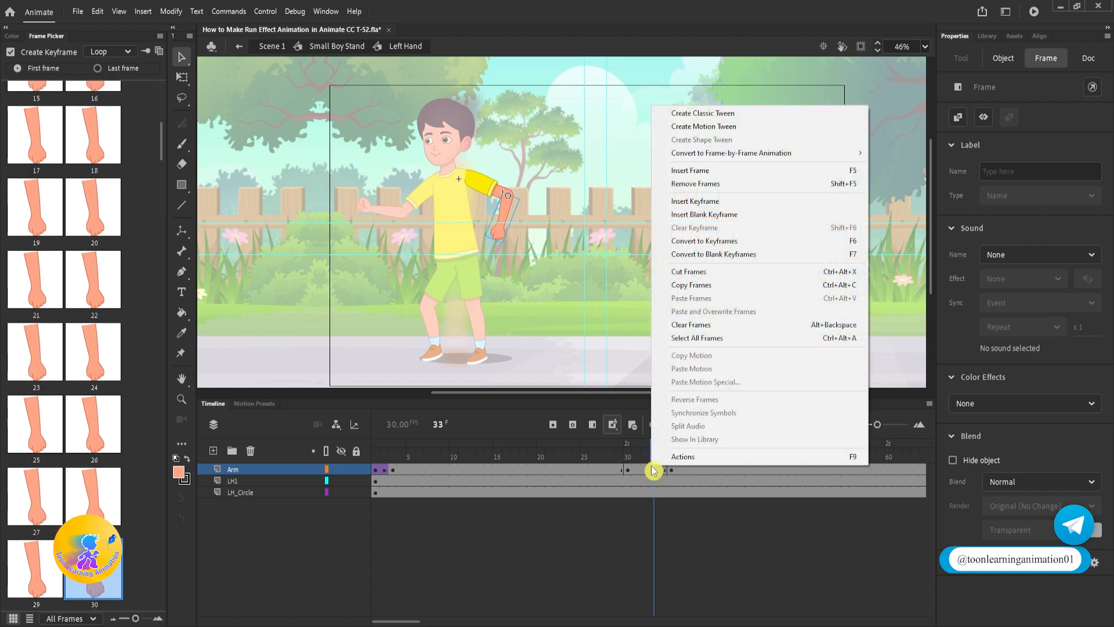
click(723, 119)
mouse_move(658, 453)
mouse_down()
mouse_move(606, 454)
mouse_move(671, 456)
mouse_move(621, 456)
mouse_move(670, 464)
mouse_up()
click(582, 253)
scroll(546, 215, up, 5)
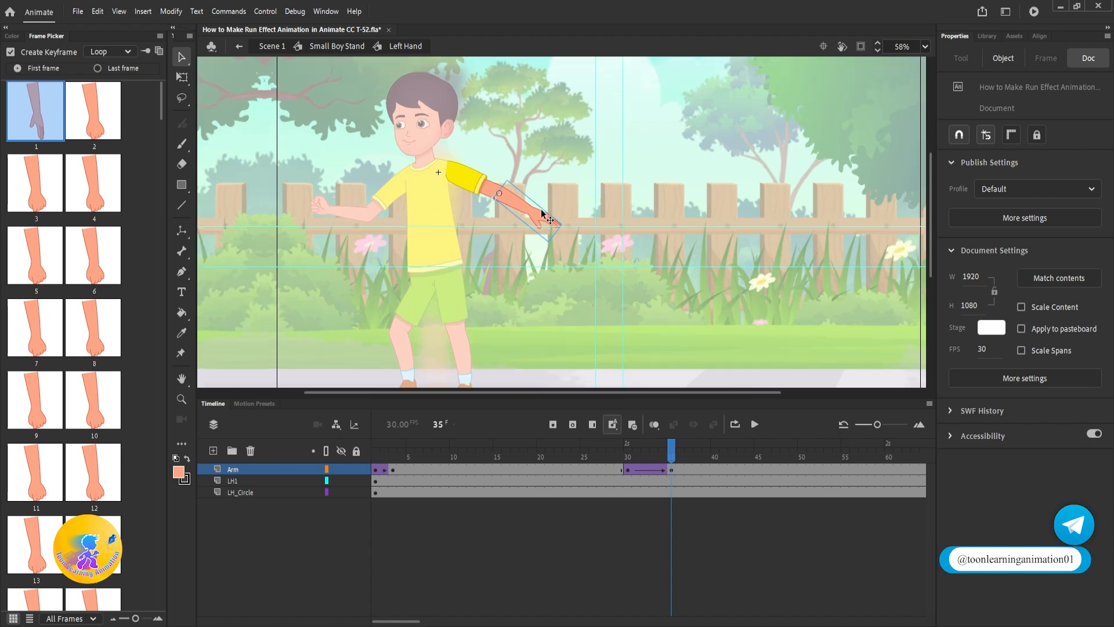
Inside the LH2 symbol, insert a keyframe on the Arm layer at frame 32 and switch the hand to open-hand pose 1.
drag(656, 467, 645, 458)
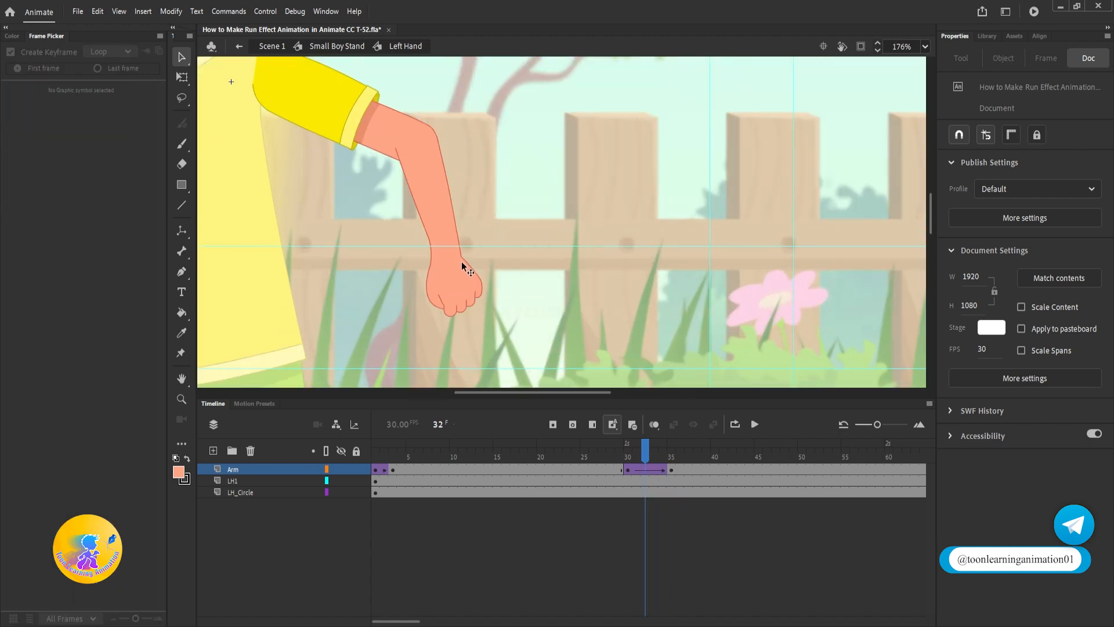
double_click(462, 283)
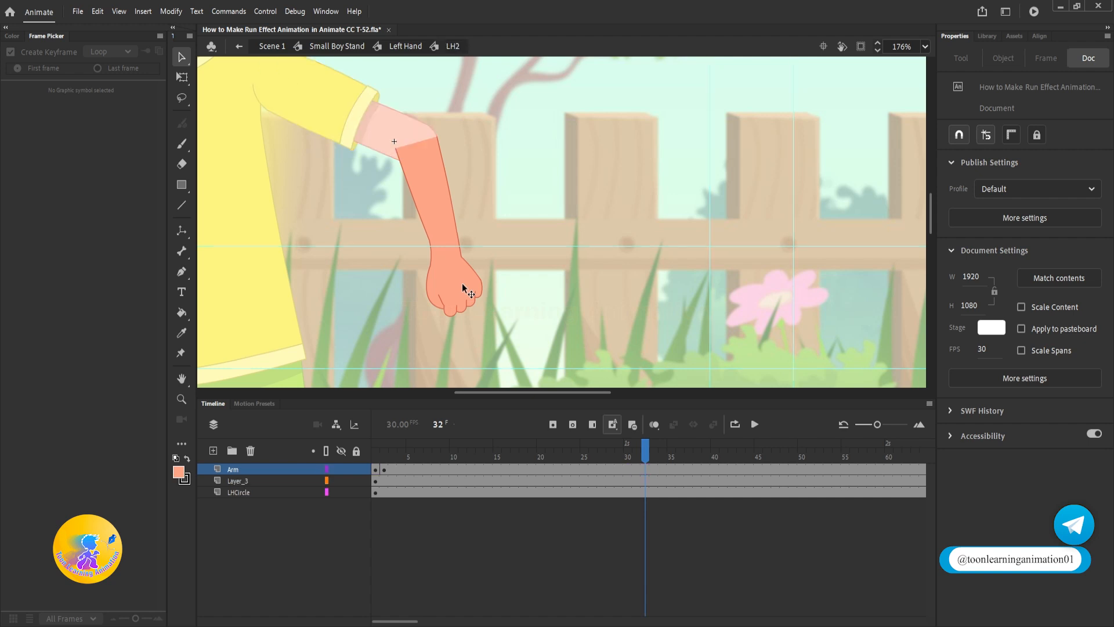
click(644, 469)
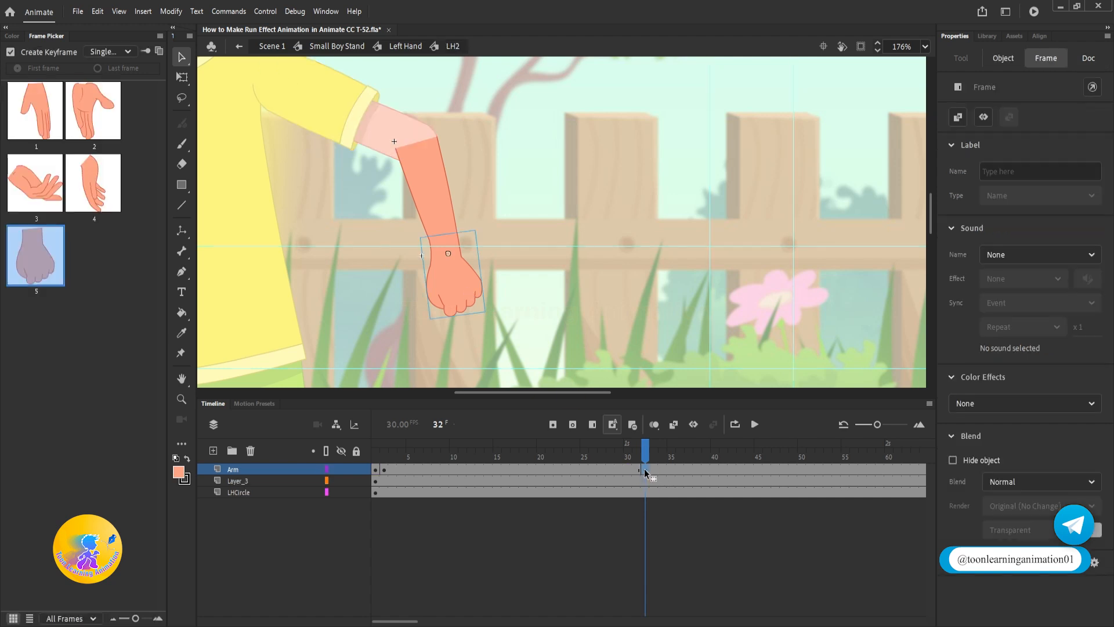
click(459, 292)
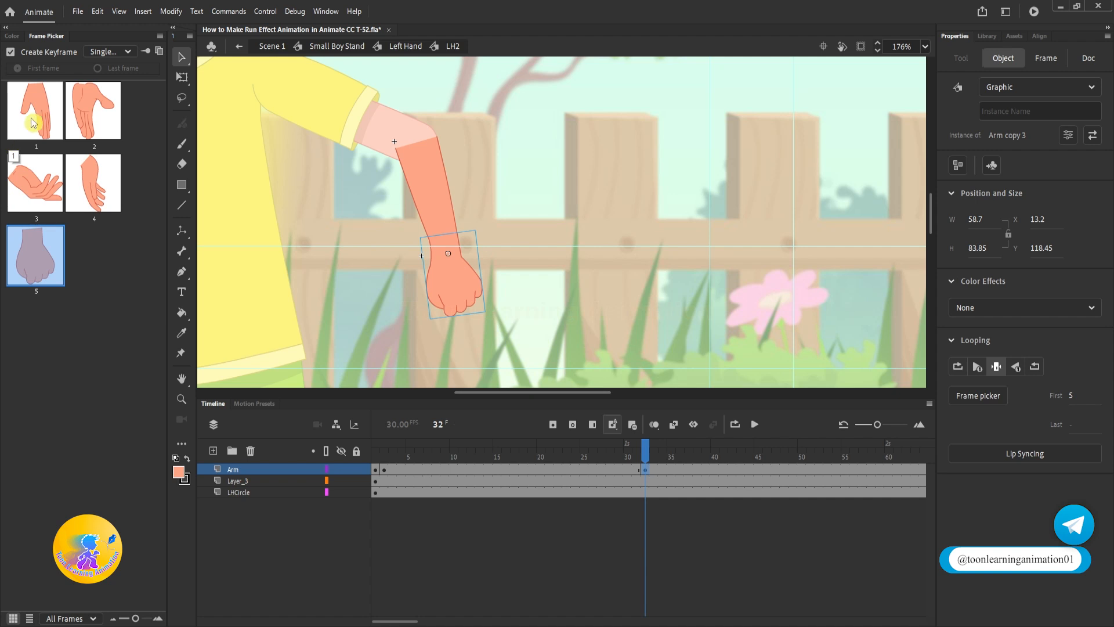
click(32, 119)
double_click(643, 202)
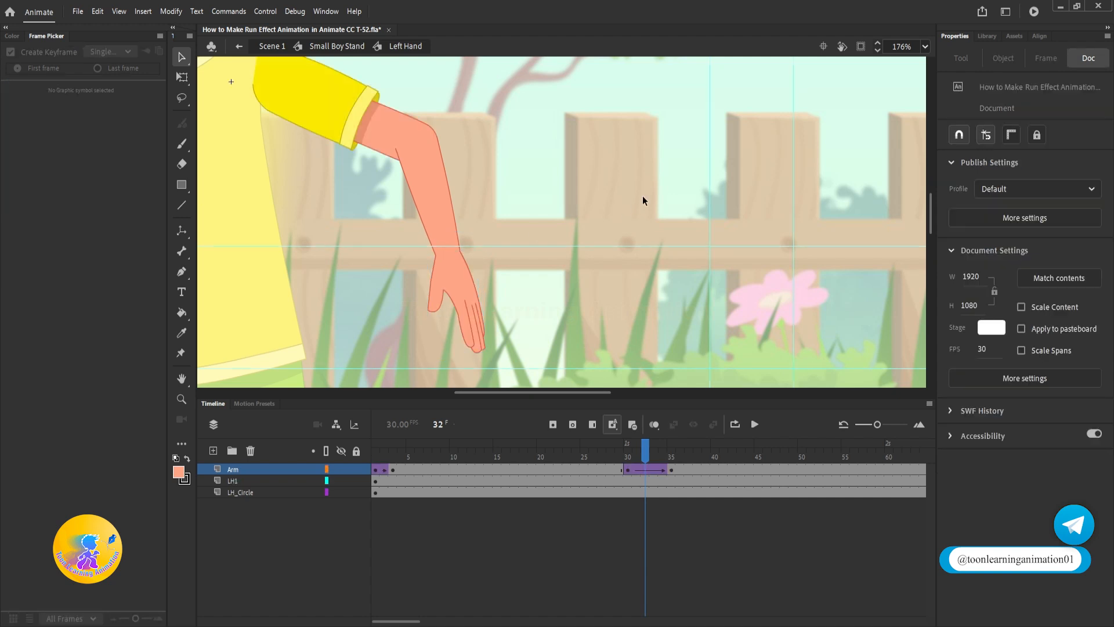
Set the first looping frame of the LH2 instance at frame 35 to 35 and check the arm's motion in Small Boy Stand.
drag(661, 450, 697, 456)
click(549, 207)
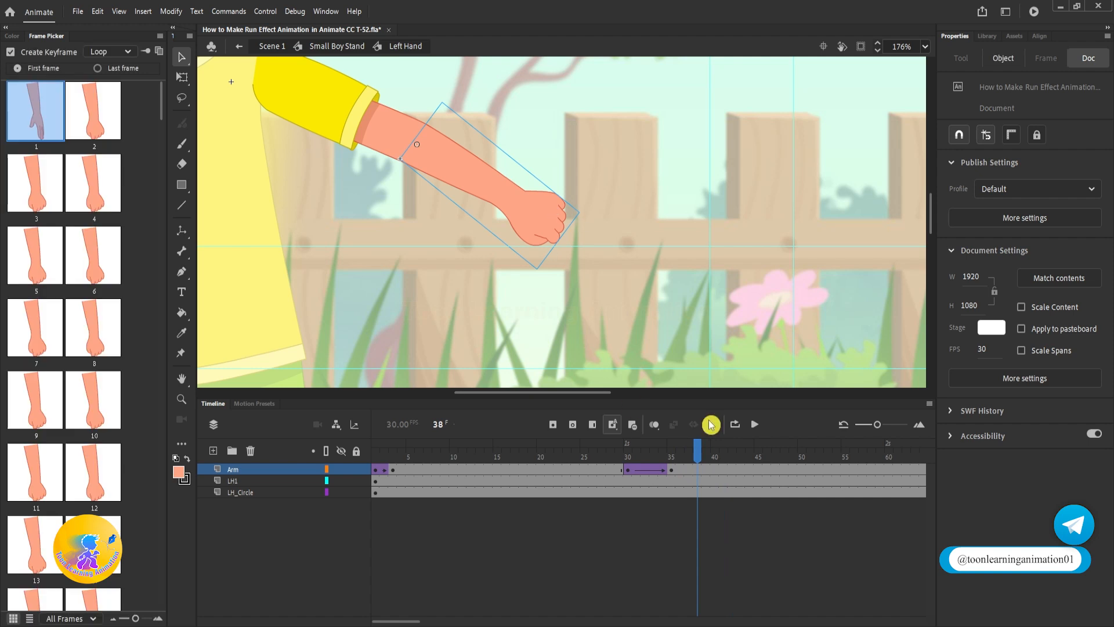
click(672, 462)
click(579, 237)
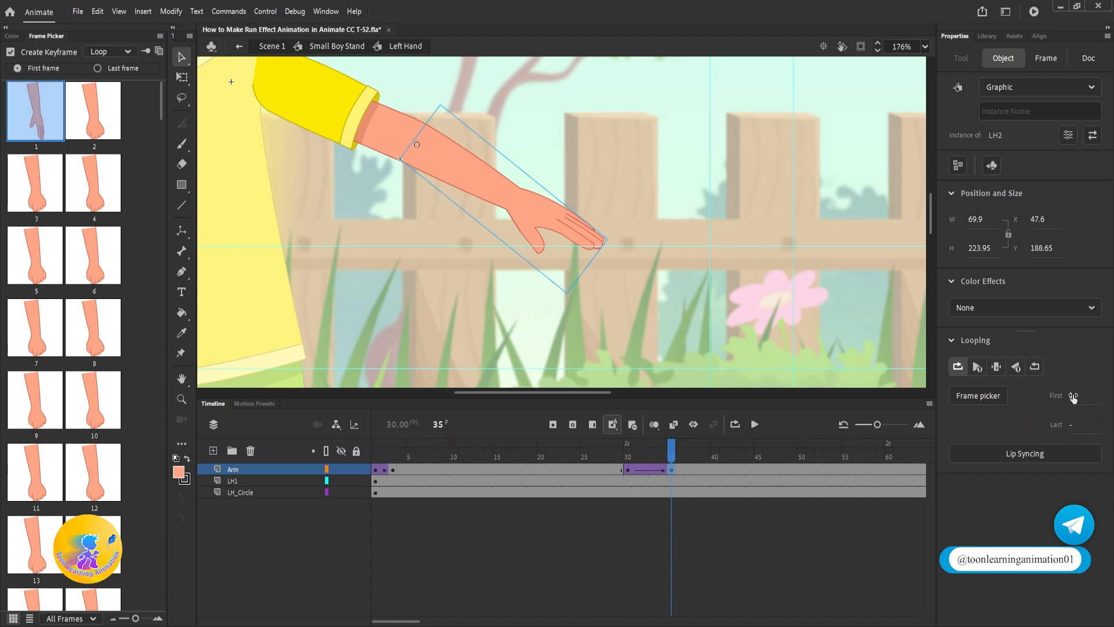
text(30)
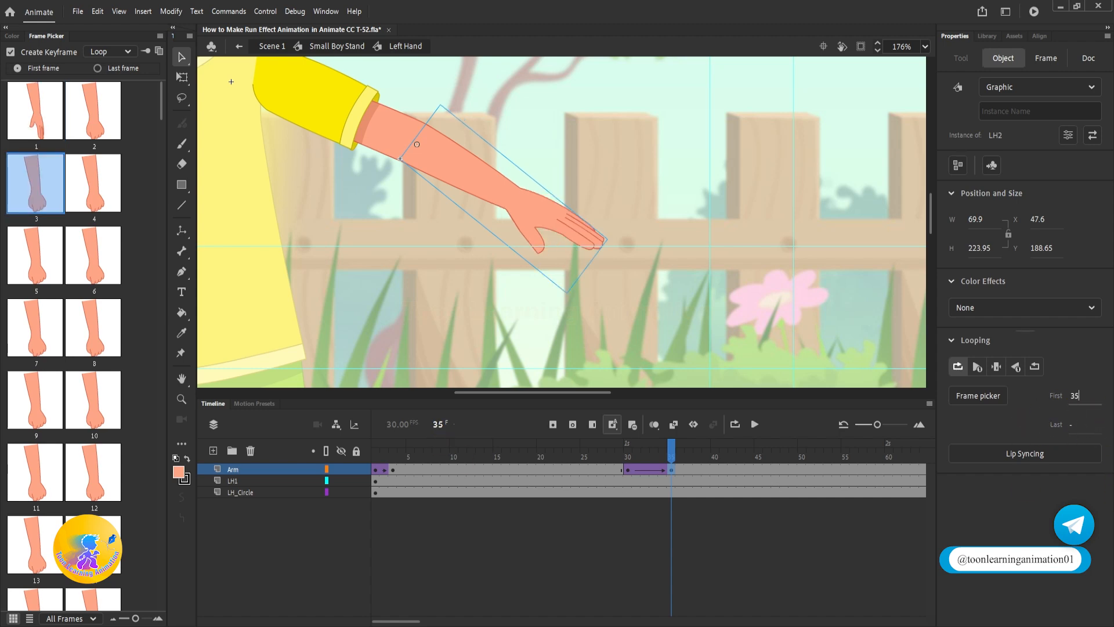
click(646, 187)
double_click(646, 187)
drag(628, 447, 705, 455)
click(605, 166)
scroll(605, 167, down, 3)
drag(637, 457, 671, 459)
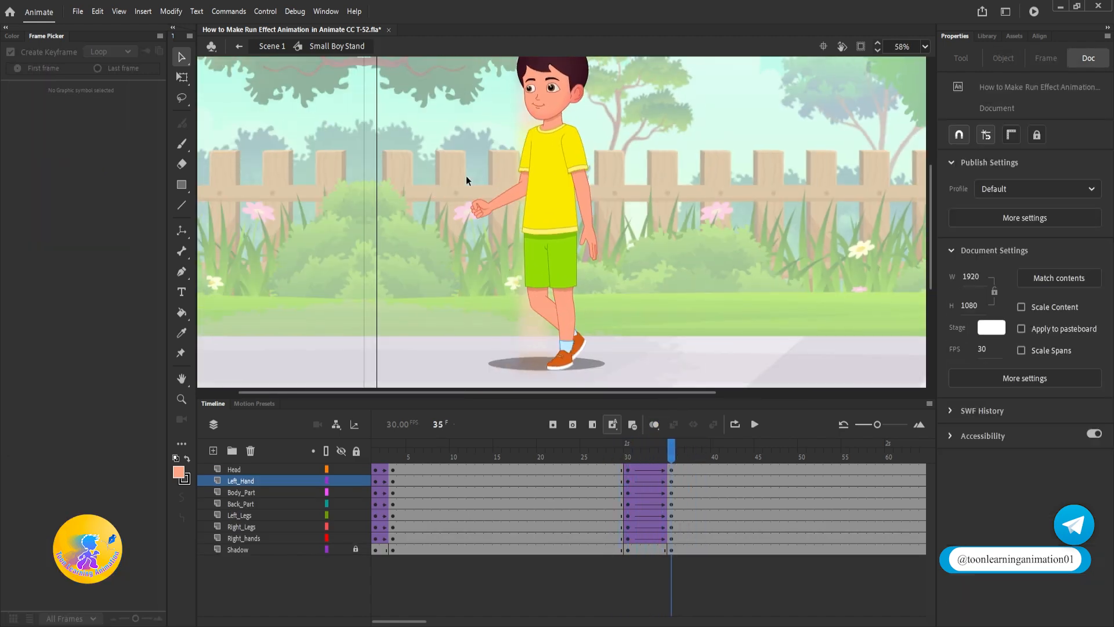
Inside the Right hands symbol, insert keyframes on layer RH2 at frames 30 and 35 and create a classic tween between them.
scroll(486, 203, up, 3)
double_click(486, 215)
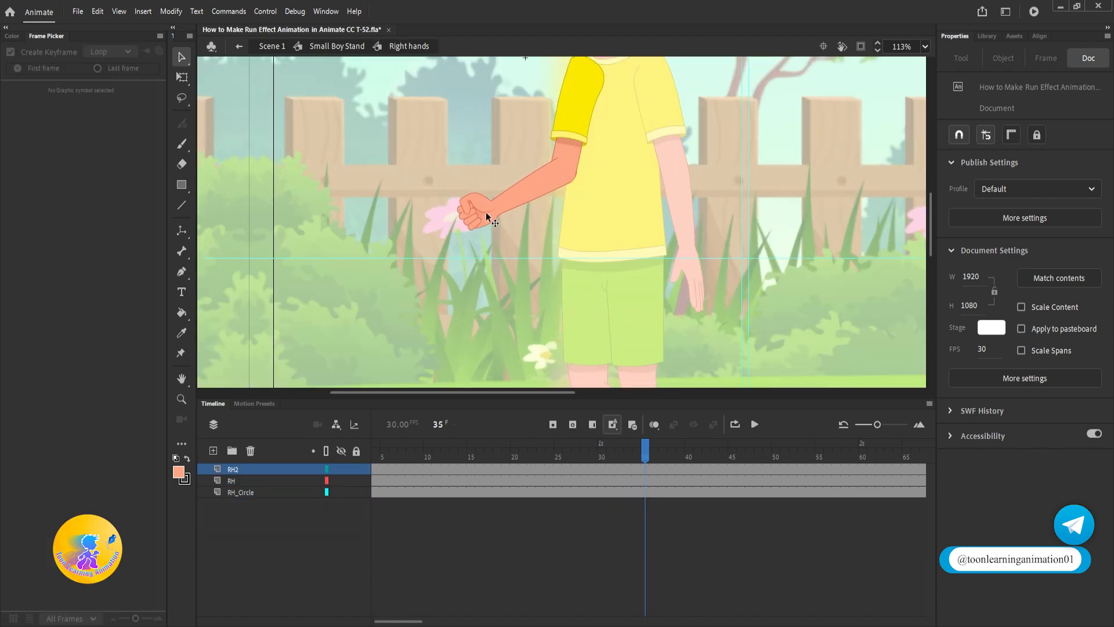
click(645, 469)
click(603, 469)
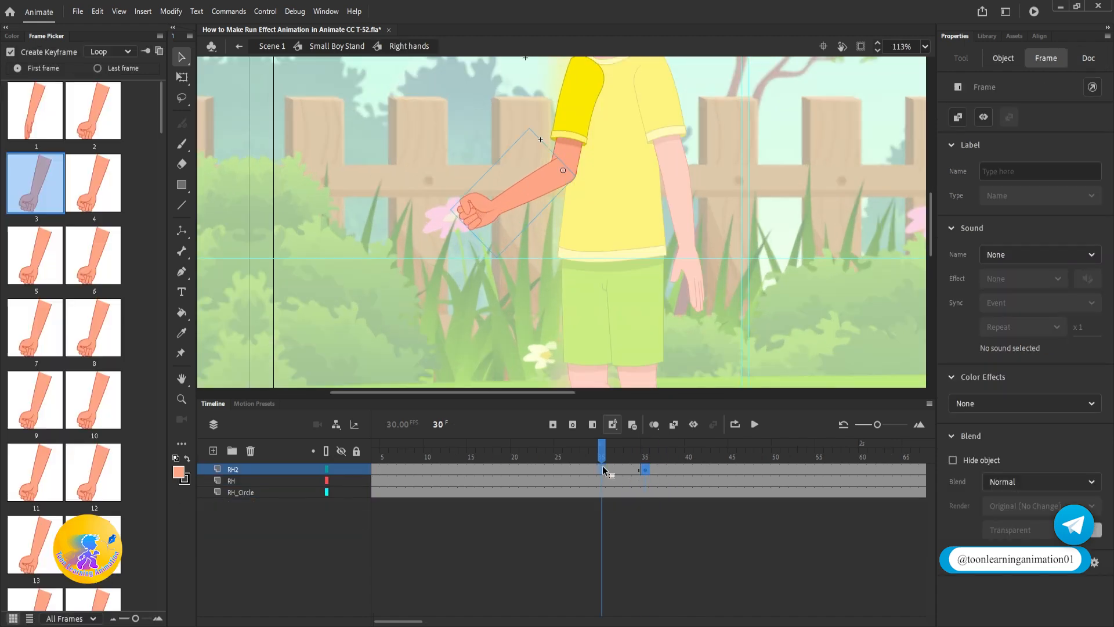
right_click(618, 469)
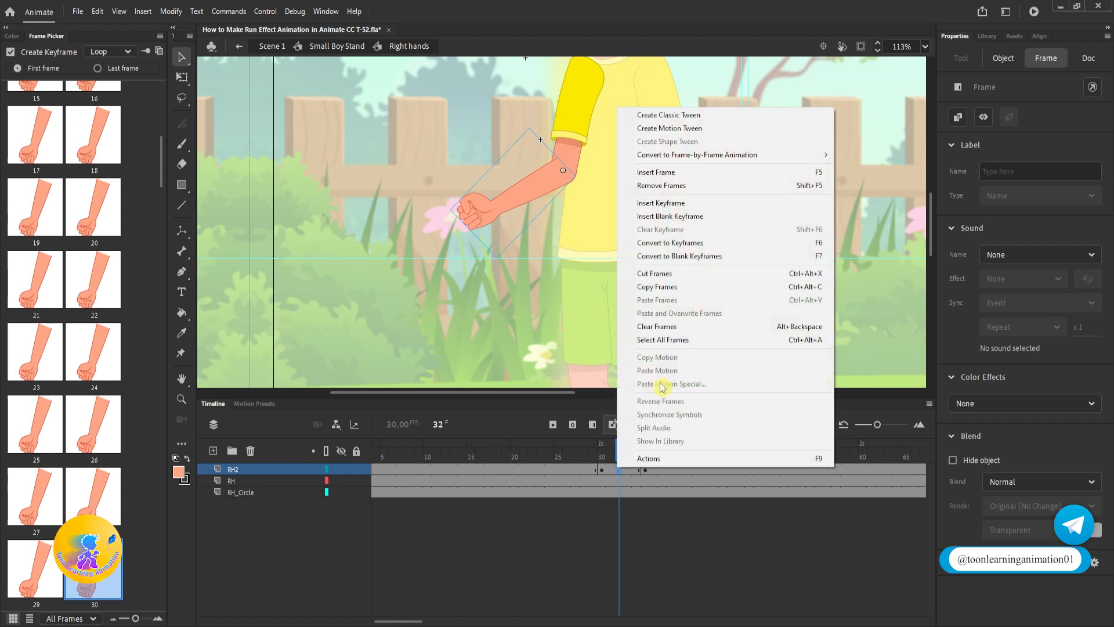
click(667, 114)
drag(399, 621, 385, 619)
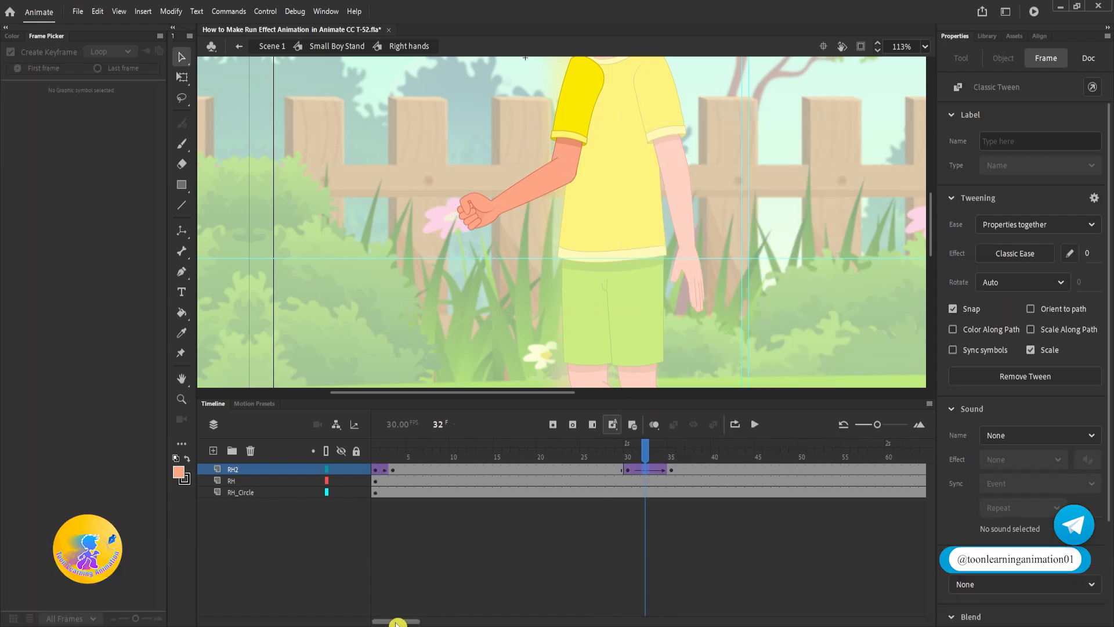
Copy frame 1 of layer RH2 onto frame 35, remove the classic tween from the copy, and preview the forearm's motion.
click(377, 473)
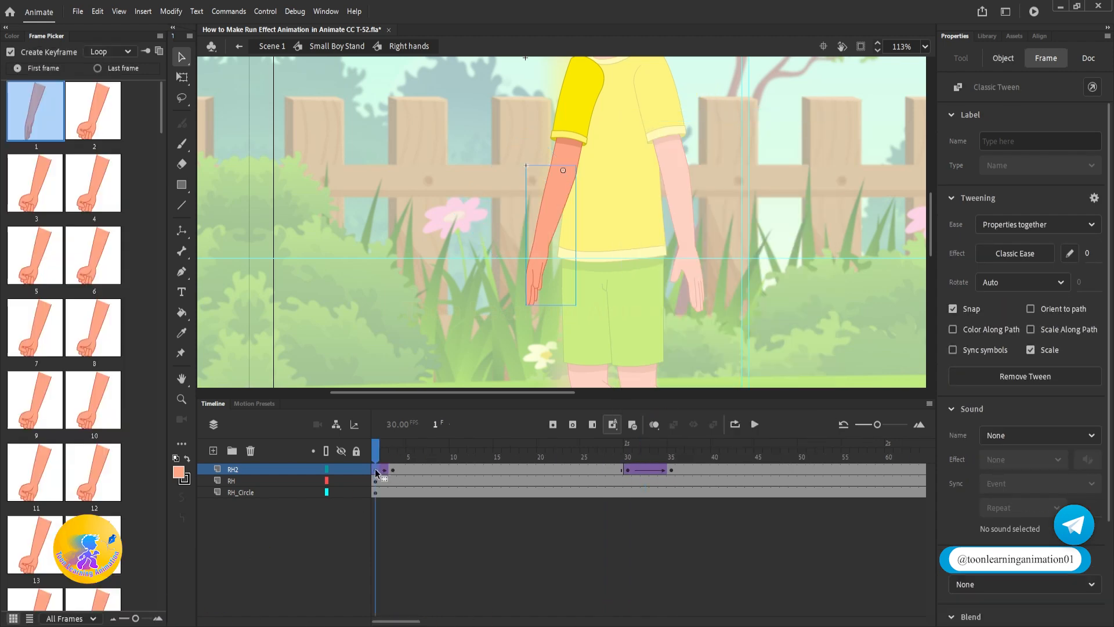
click(671, 470)
right_click(670, 472)
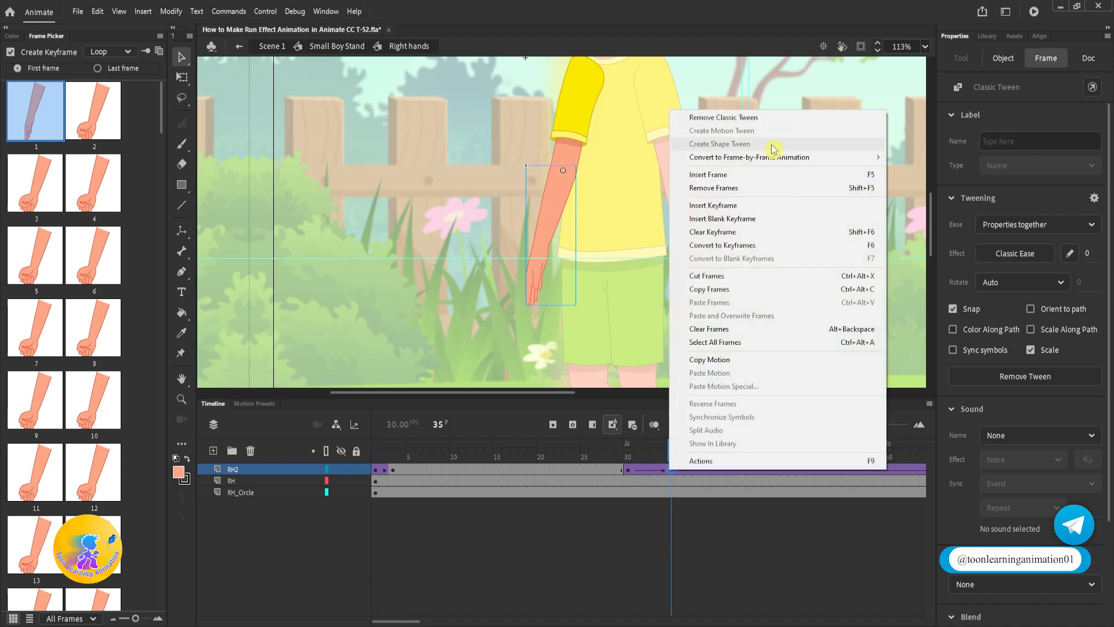
click(730, 118)
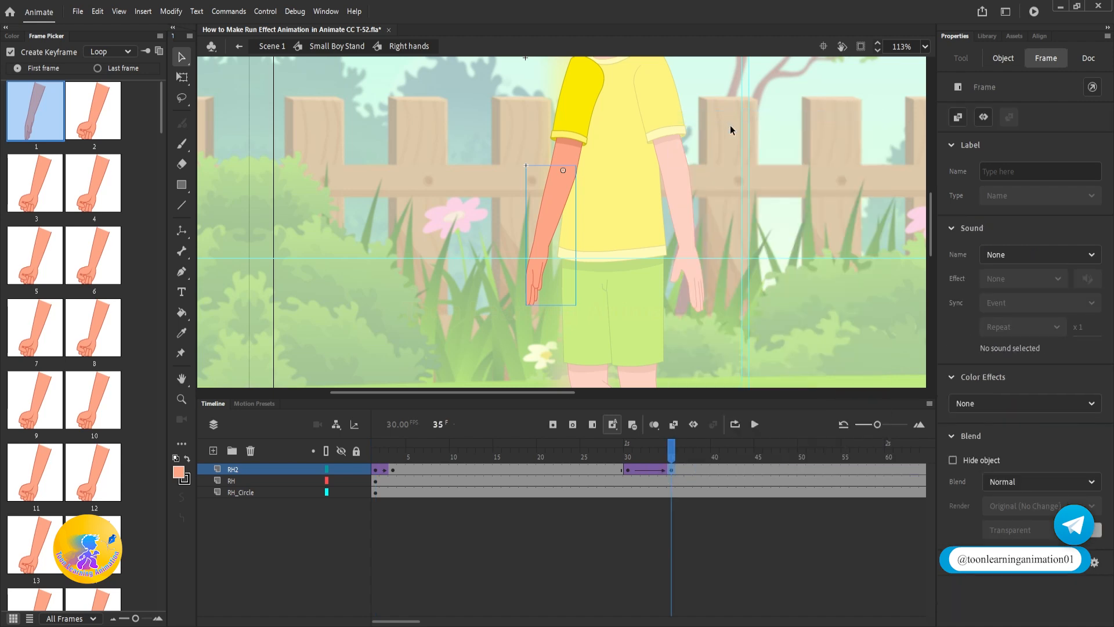
drag(675, 454, 654, 455)
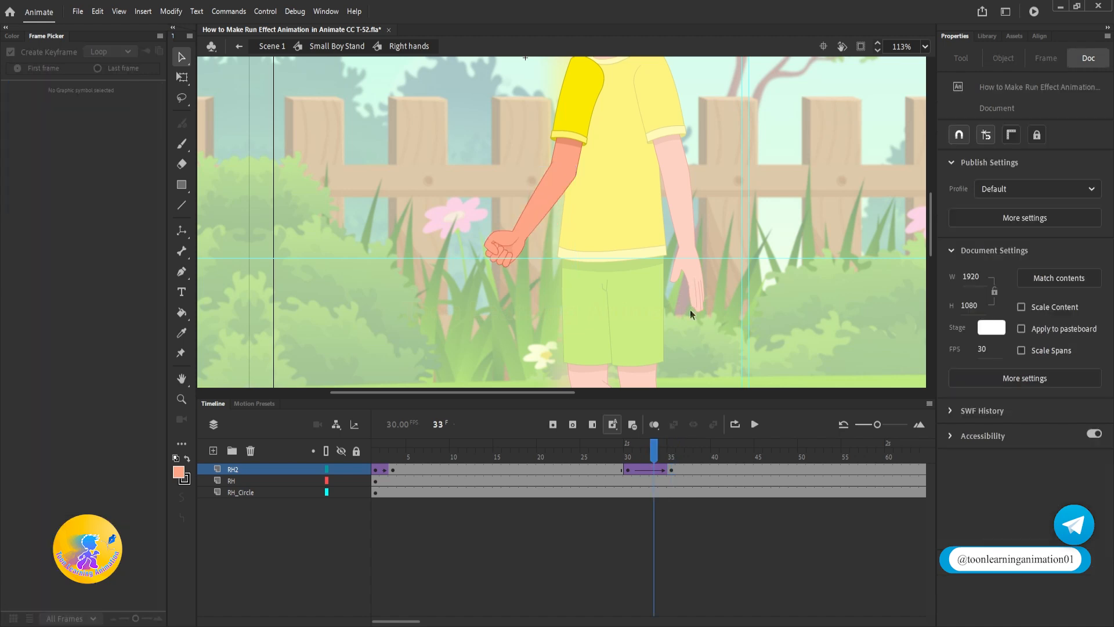
Inside the RH2 symbol, insert a keyframe on the RHArm layer at frame 32 with open-hand pose 1, and return to Right hands.
drag(654, 454, 646, 455)
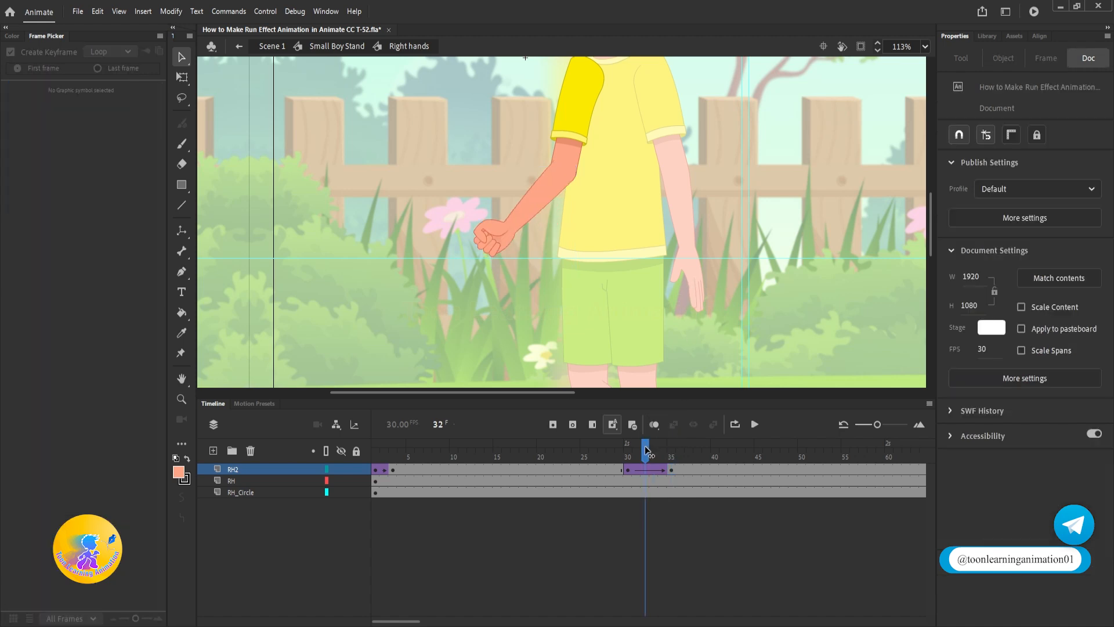
double_click(490, 246)
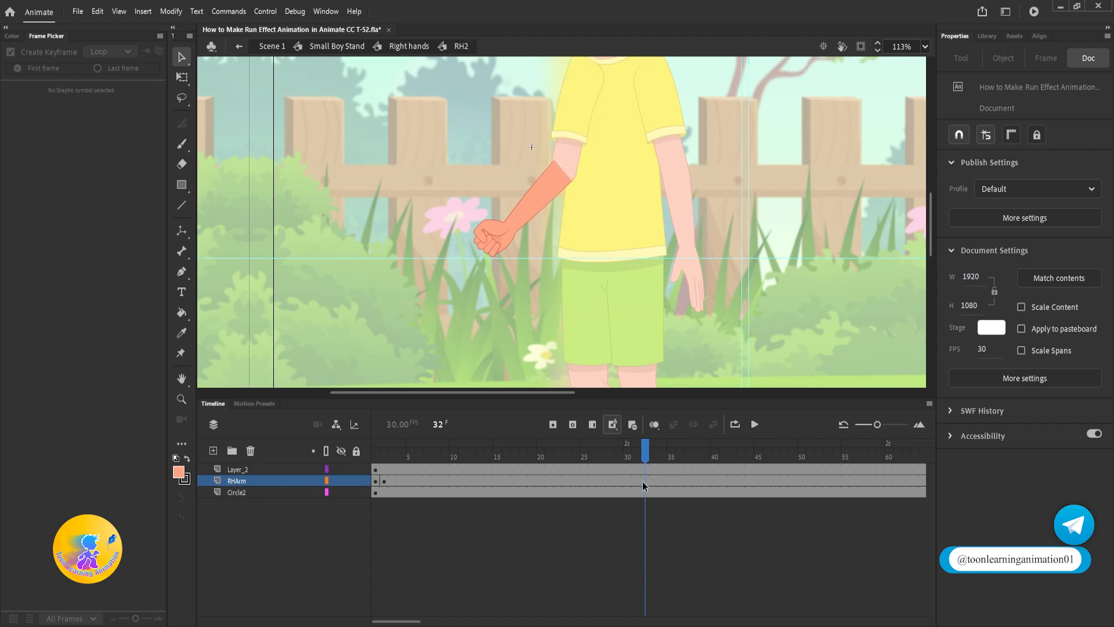
click(490, 243)
click(34, 115)
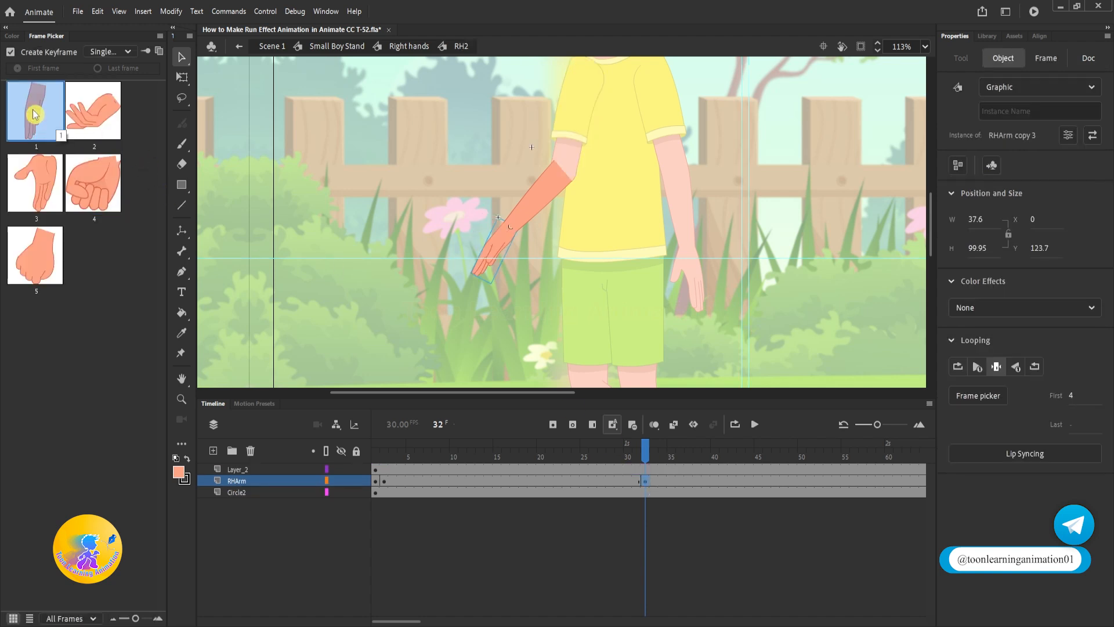
double_click(795, 172)
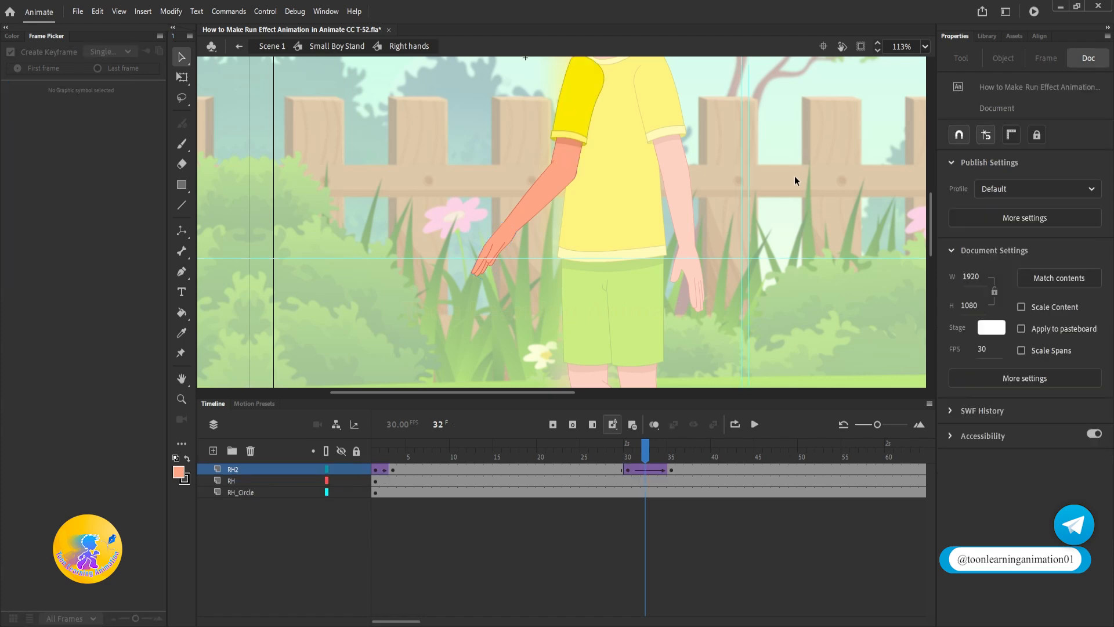
Set the first looping frame of the RH2 instance at frame 35 to 35 and check the arm's motion in Small Boy Stand.
click(671, 457)
click(540, 278)
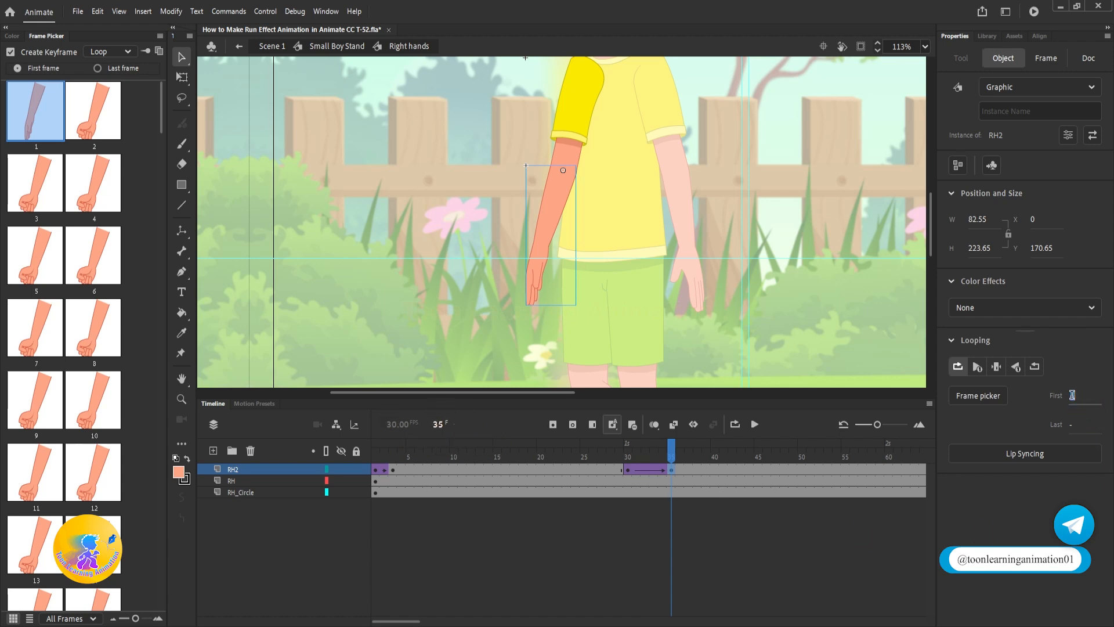
text(35)
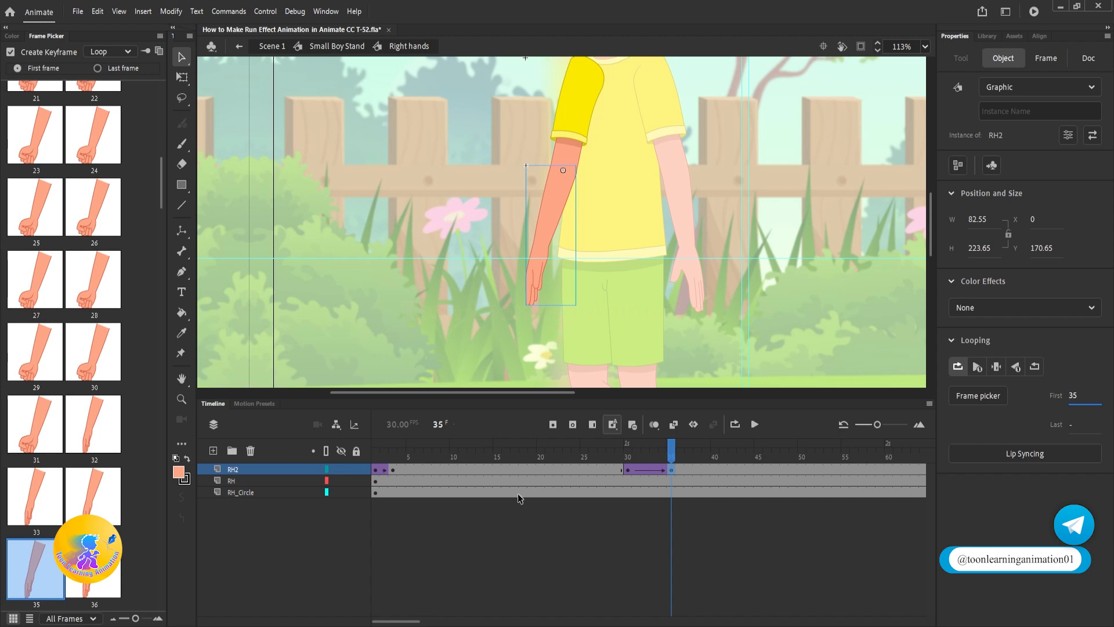
drag(639, 458, 376, 458)
double_click(855, 181)
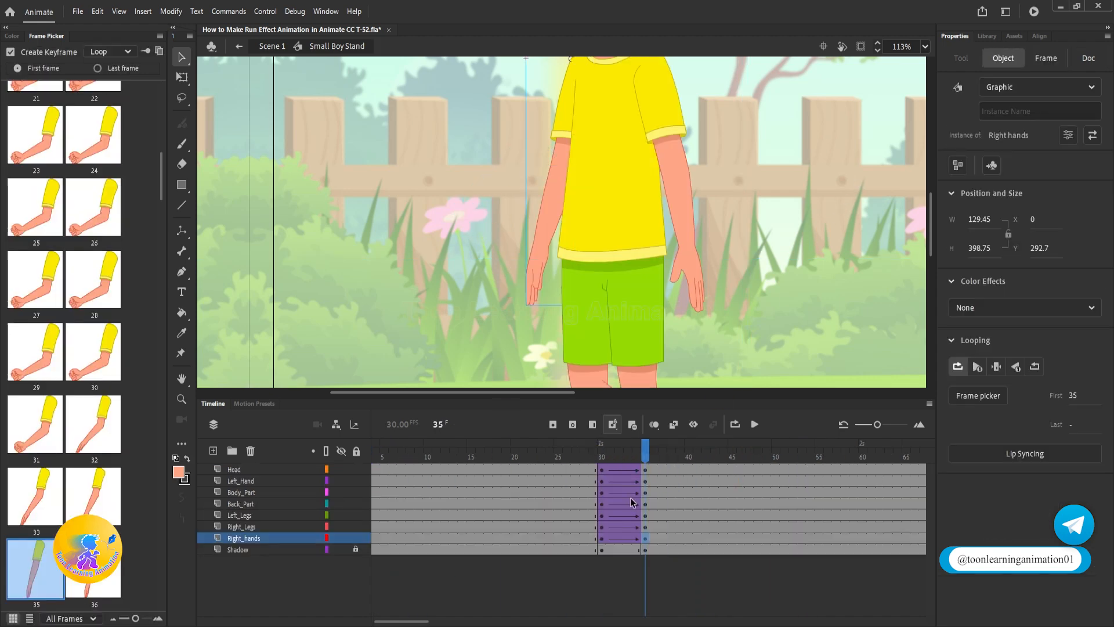
drag(613, 459, 672, 458)
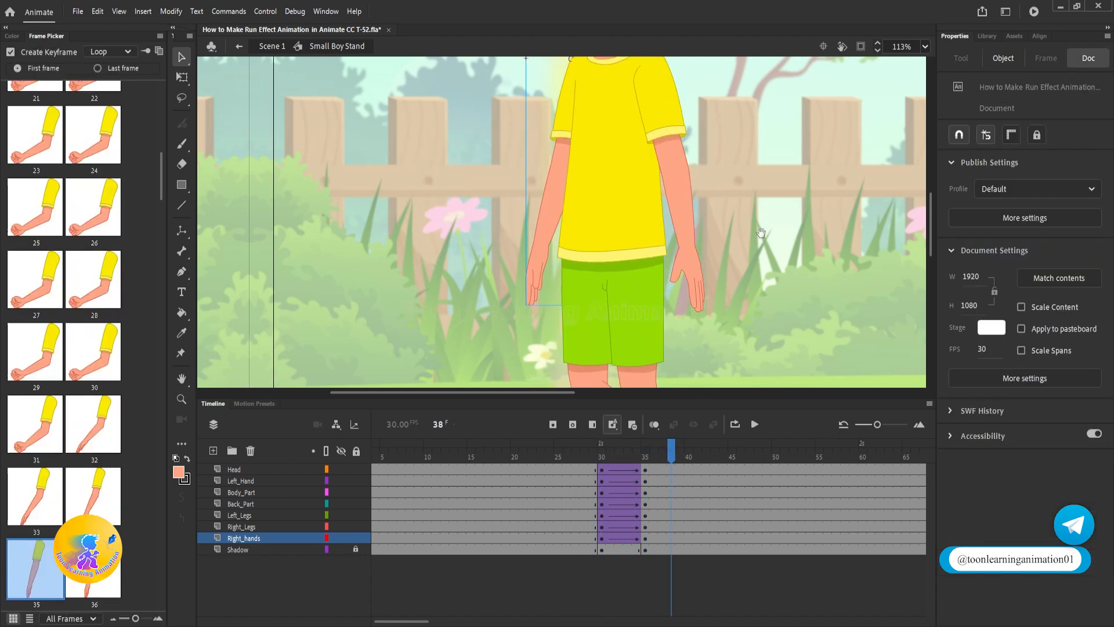
Inside the Right Legs symbol, insert keyframes on the RShoes and RL2 layers at frames 30 and 35.
scroll(769, 209, down, 4)
drag(610, 462, 603, 459)
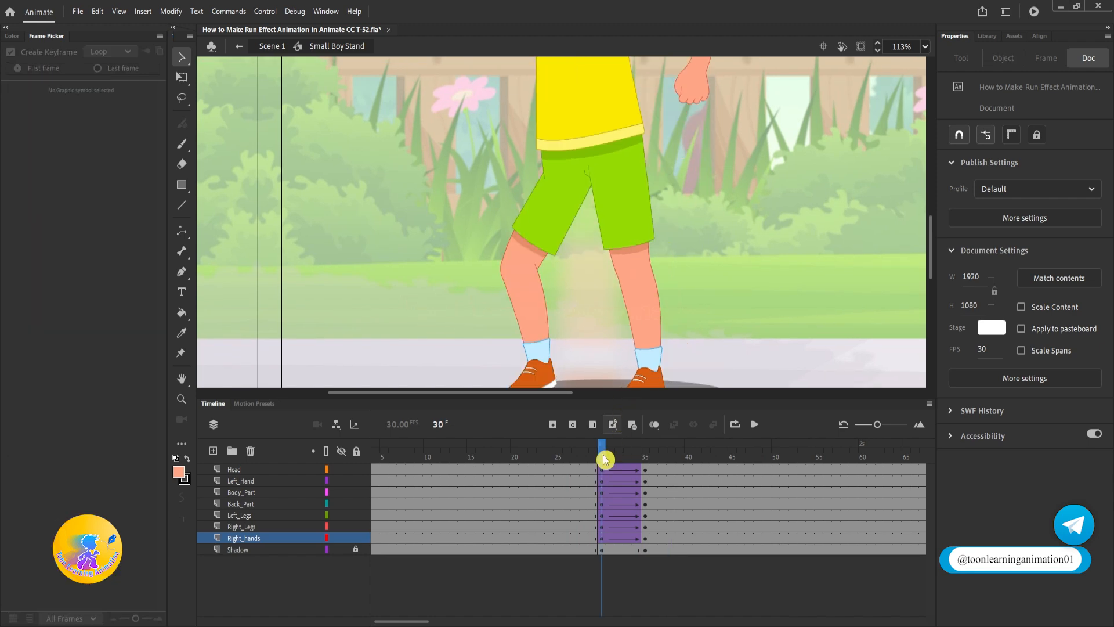
double_click(528, 301)
drag(628, 469, 670, 479)
key(F6)
key(F6)
Copy frame 1 of the RShoes and RL2 layers onto frame 35 and remove the classic tween from the copies.
drag(375, 470, 377, 481)
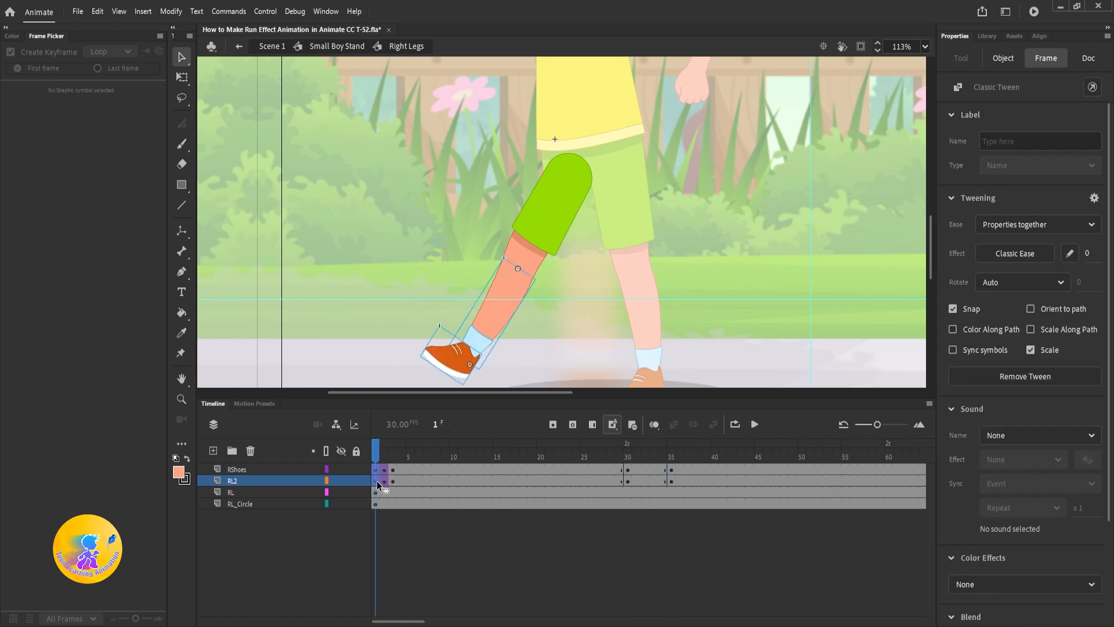
drag(672, 470, 672, 471)
right_click(672, 476)
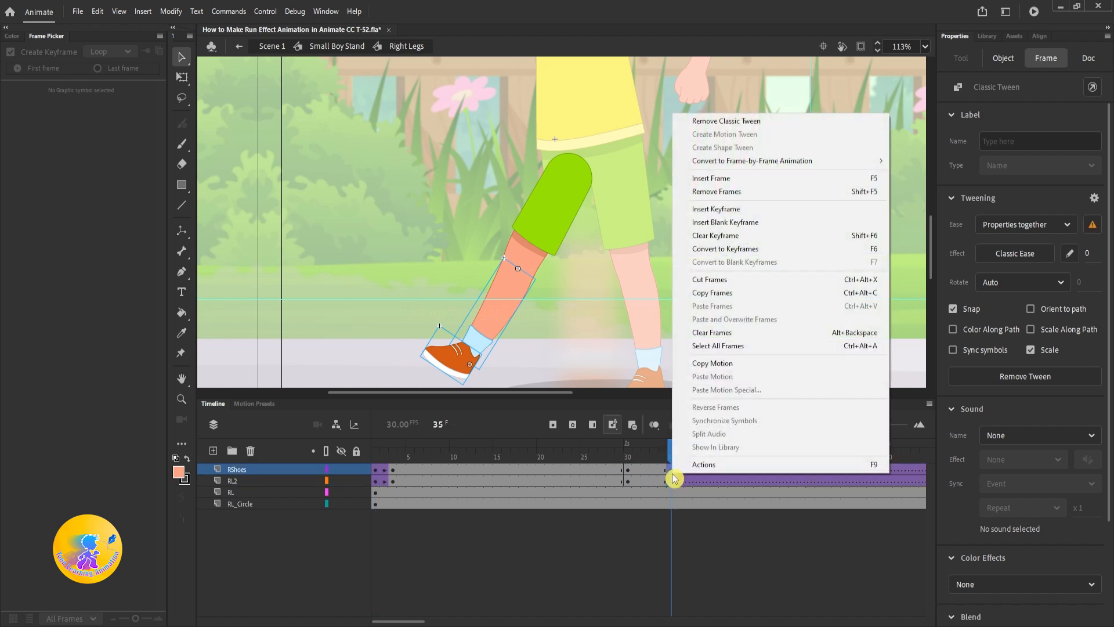
click(739, 117)
Create classic tweens on the RShoes and RL2 layers between frames 30 and 35, and return to Small Boy Stand.
drag(634, 476, 652, 480)
right_click(642, 481)
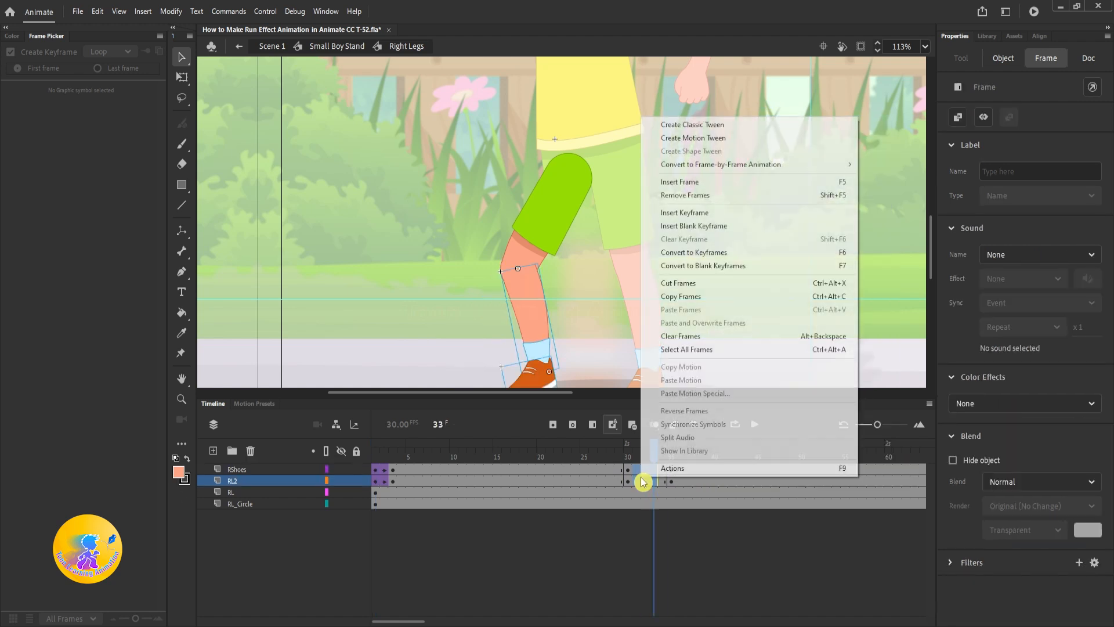
click(704, 128)
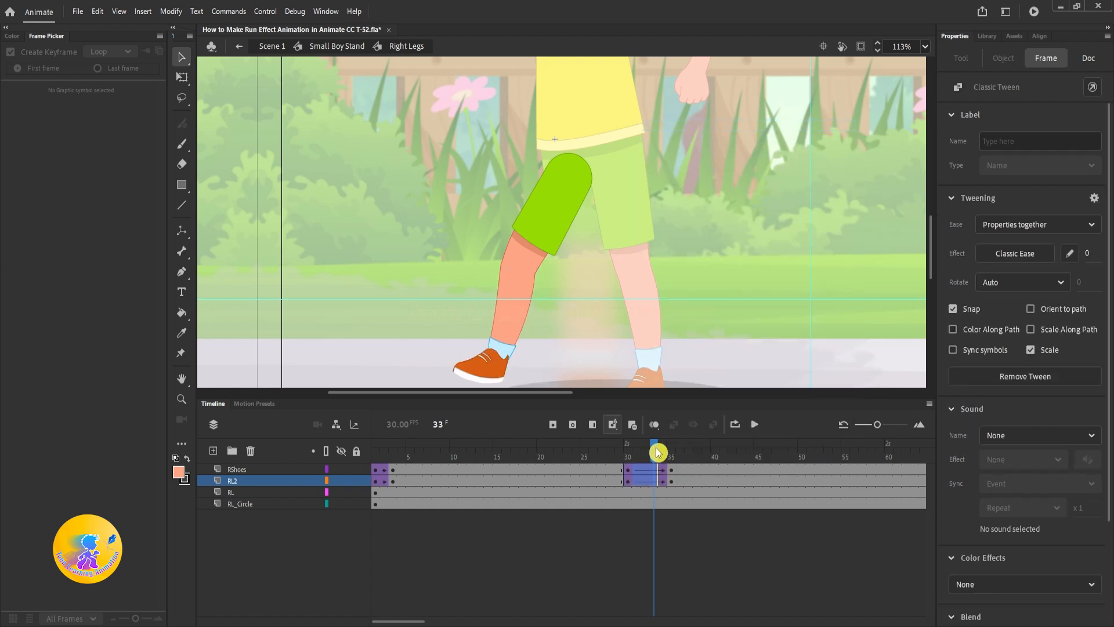
double_click(757, 204)
Check the legs and the whole body's motion between frames 30 and 35 in Small Boy Stand.
drag(654, 451, 676, 463)
scroll(653, 228, down, 4)
drag(725, 206, 781, 298)
mouse_move(680, 451)
mouse_down()
mouse_move(611, 467)
mouse_move(689, 465)
mouse_up()
drag(622, 456, 676, 466)
Play the animation in Scene 1 and examine the boy's stop and the run effect between frames 29 and 35.
double_click(696, 296)
drag(564, 453, 132, 447)
key(Return)
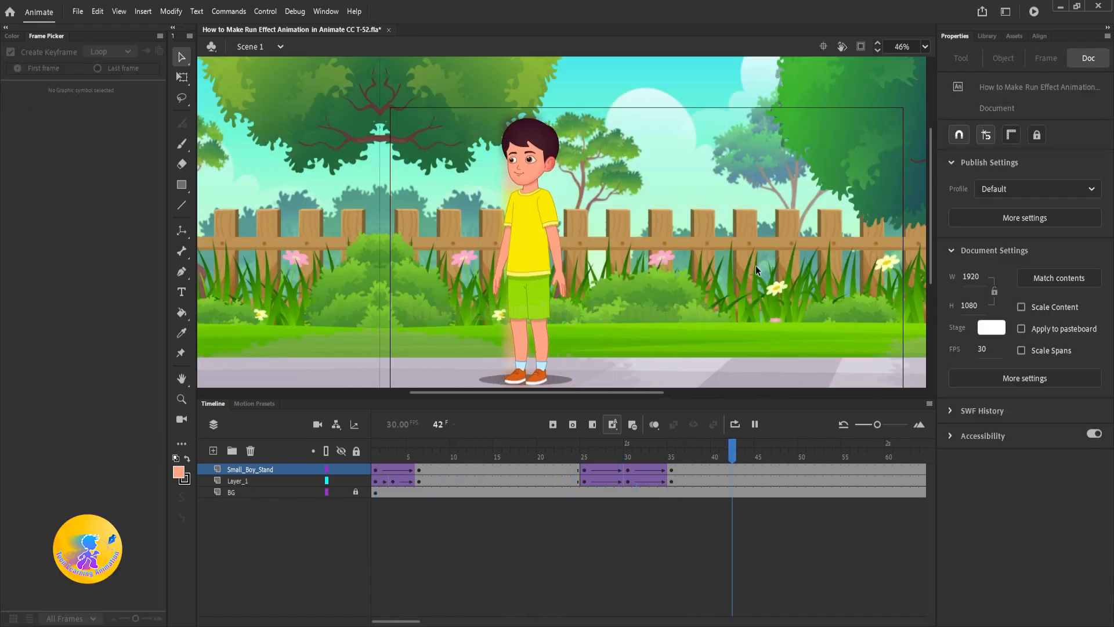
scroll(718, 363, up, 4)
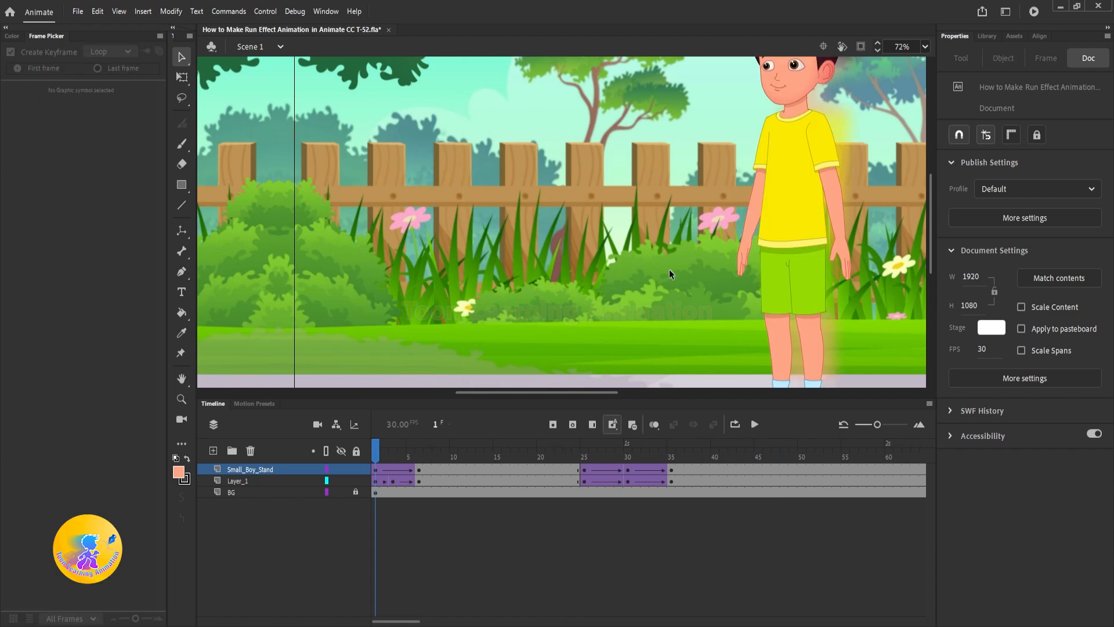
drag(597, 288, 583, 296)
scroll(668, 273, down, 3)
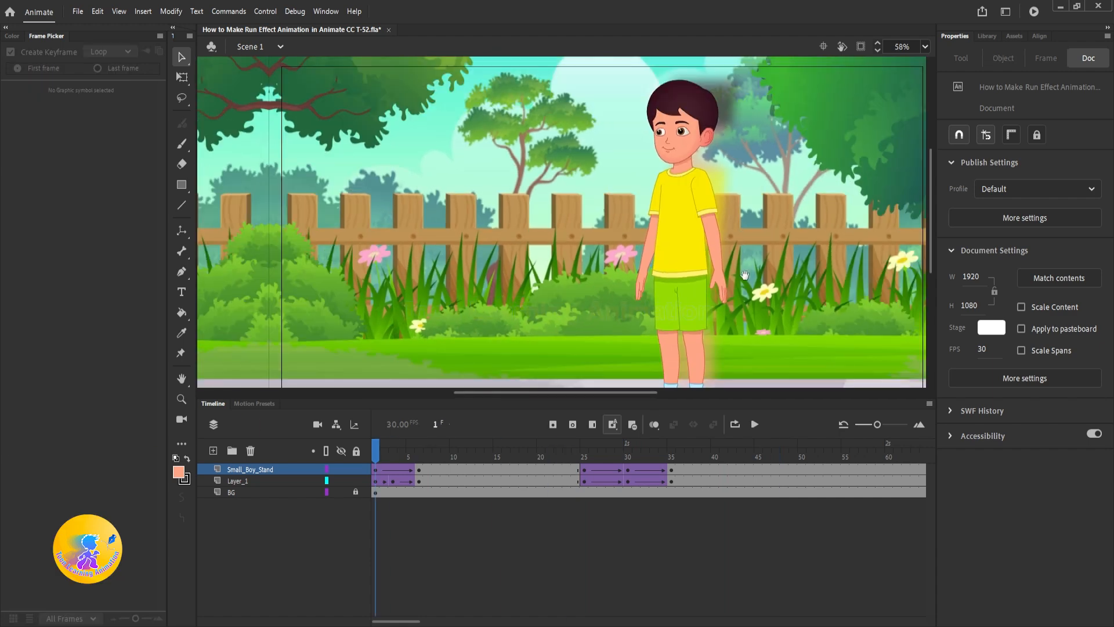
drag(787, 254, 795, 247)
key(Return)
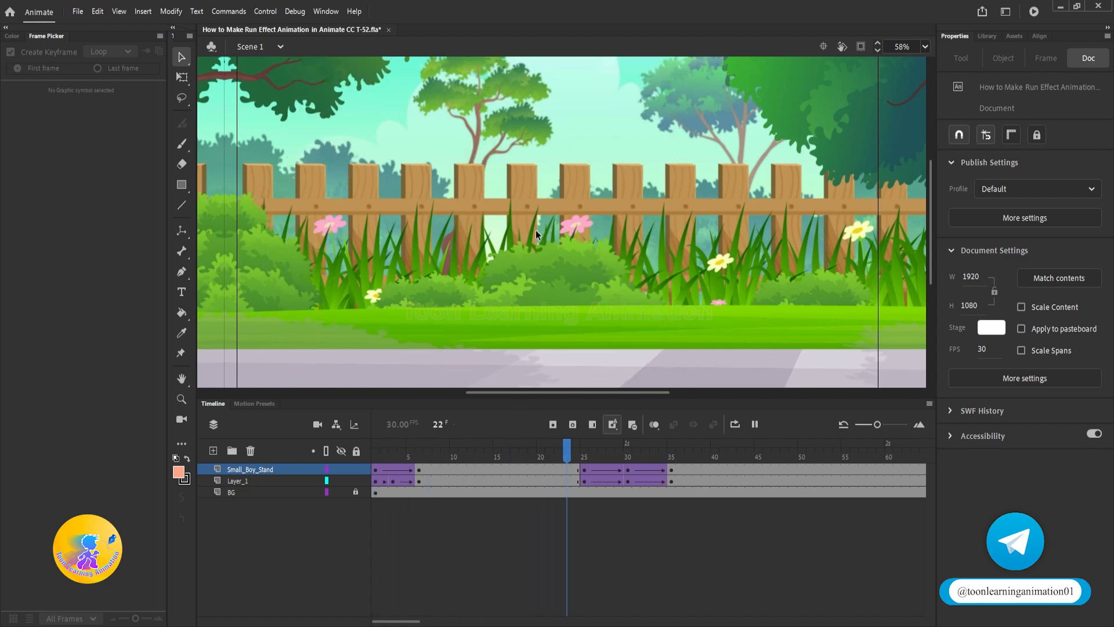
key(Return)
drag(675, 180, 688, 200)
drag(548, 455, 643, 457)
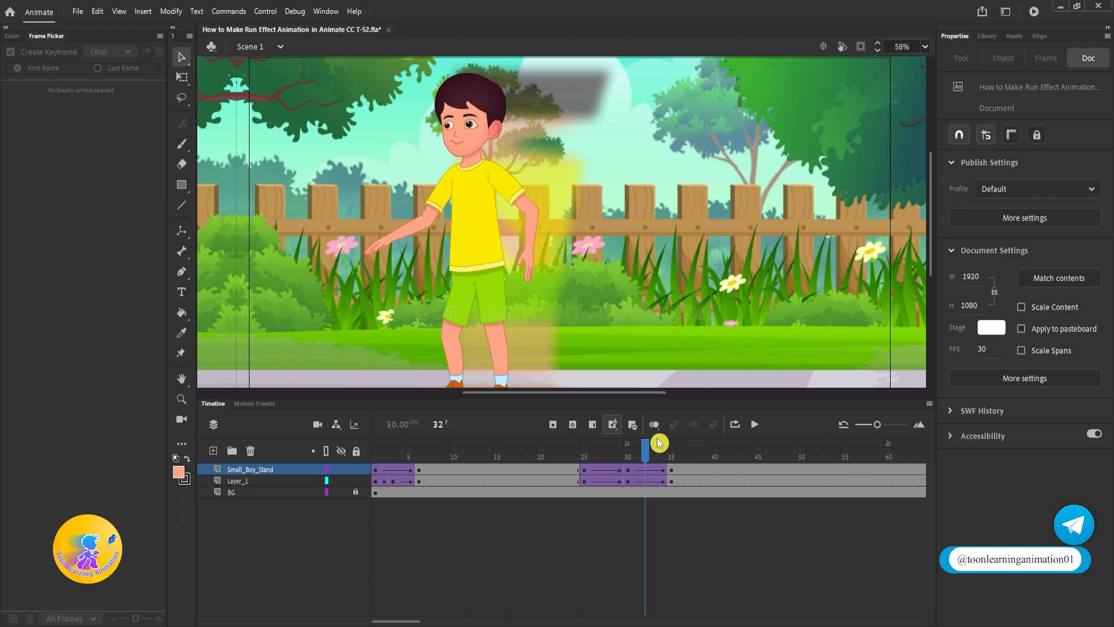
drag(651, 468, 619, 460)
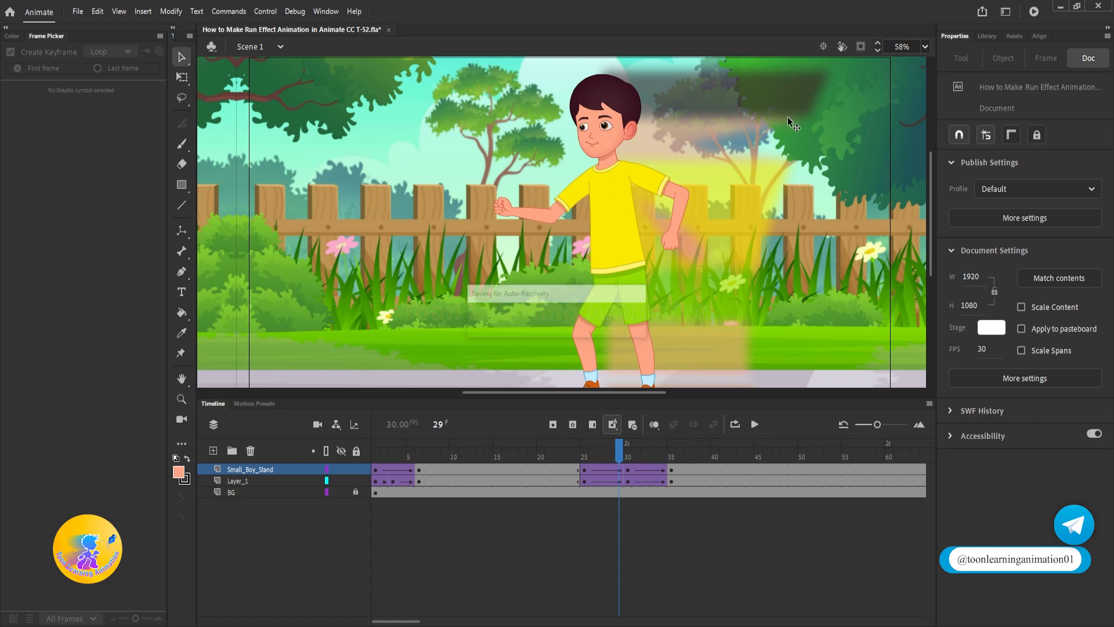
Remove three frames from Layer_1's last tween so it ends at frame 32, and move the run effect behind the boy at that frame.
click(652, 485)
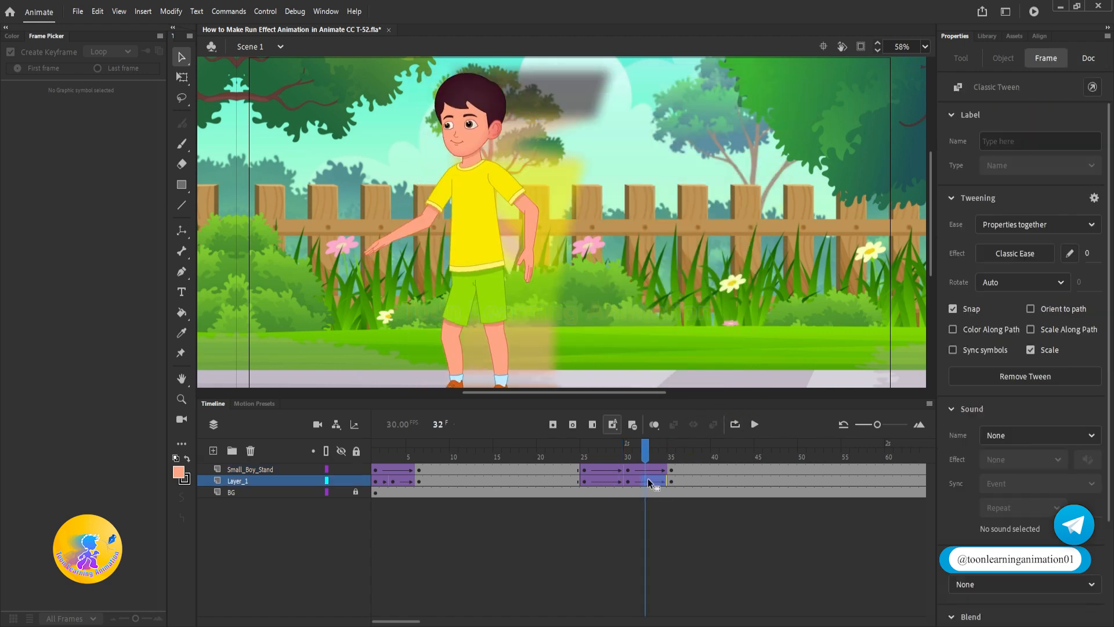
key(shift+F5)
drag(650, 451, 541, 451)
key(Return)
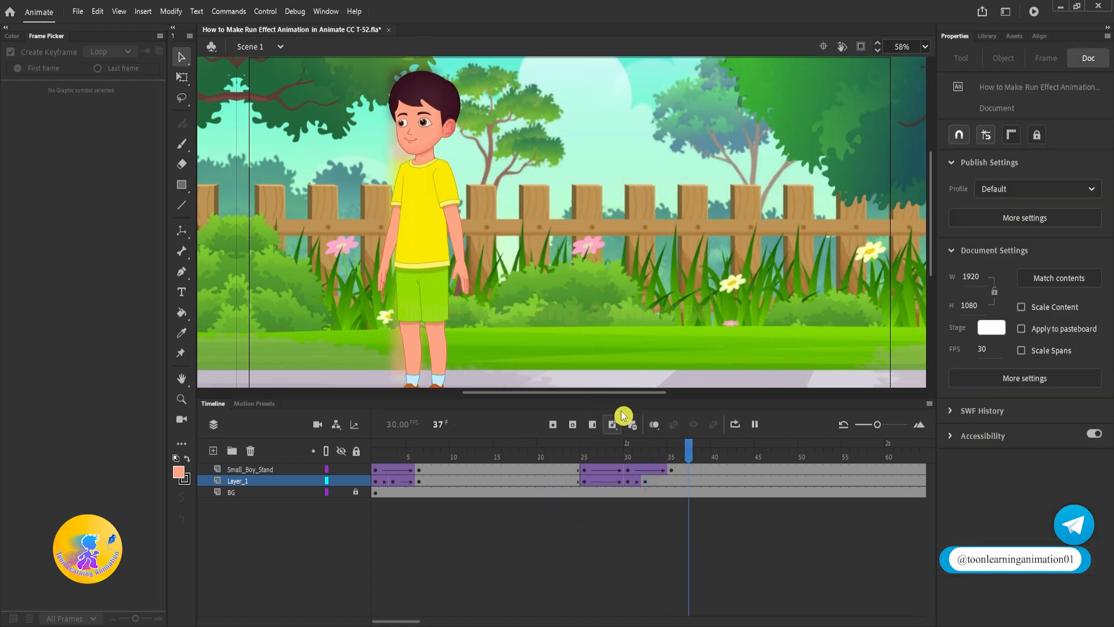
click(646, 452)
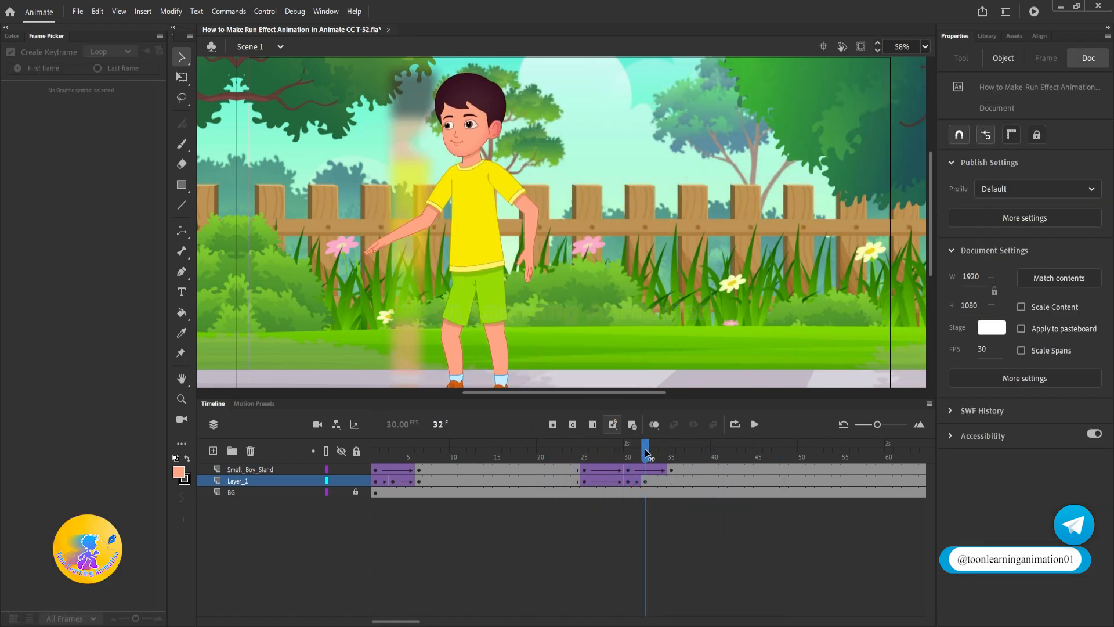
drag(416, 193, 528, 242)
Insert a keyframe on Layer_1 at frame 35, move the run effect onto the standing boy and set its alpha to 0%.
click(671, 482)
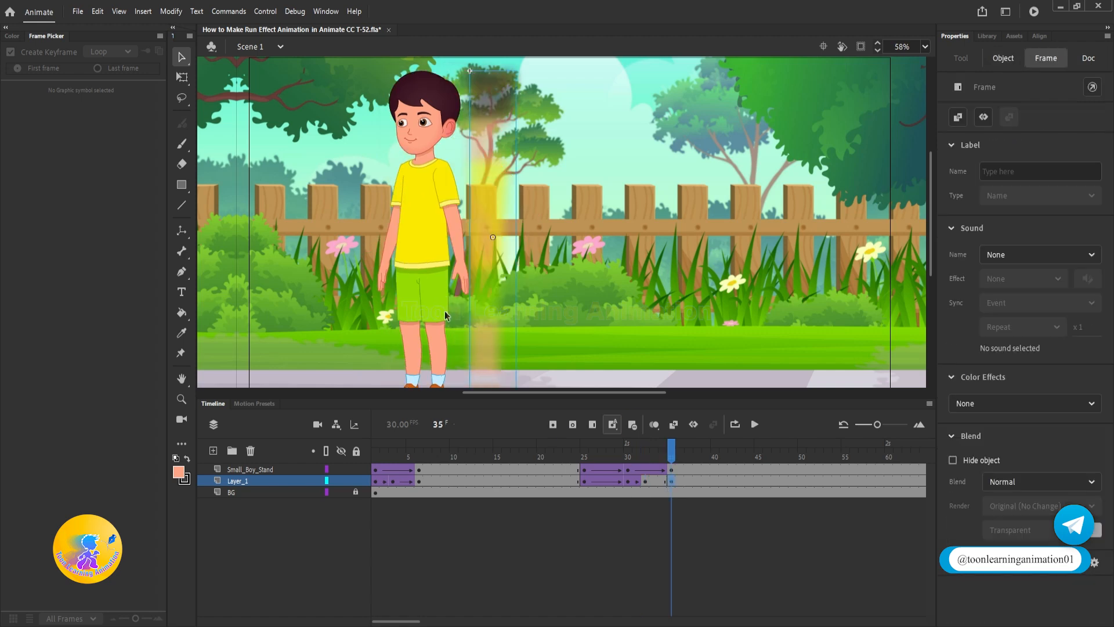
drag(494, 206, 446, 207)
drag(1077, 342, 920, 343)
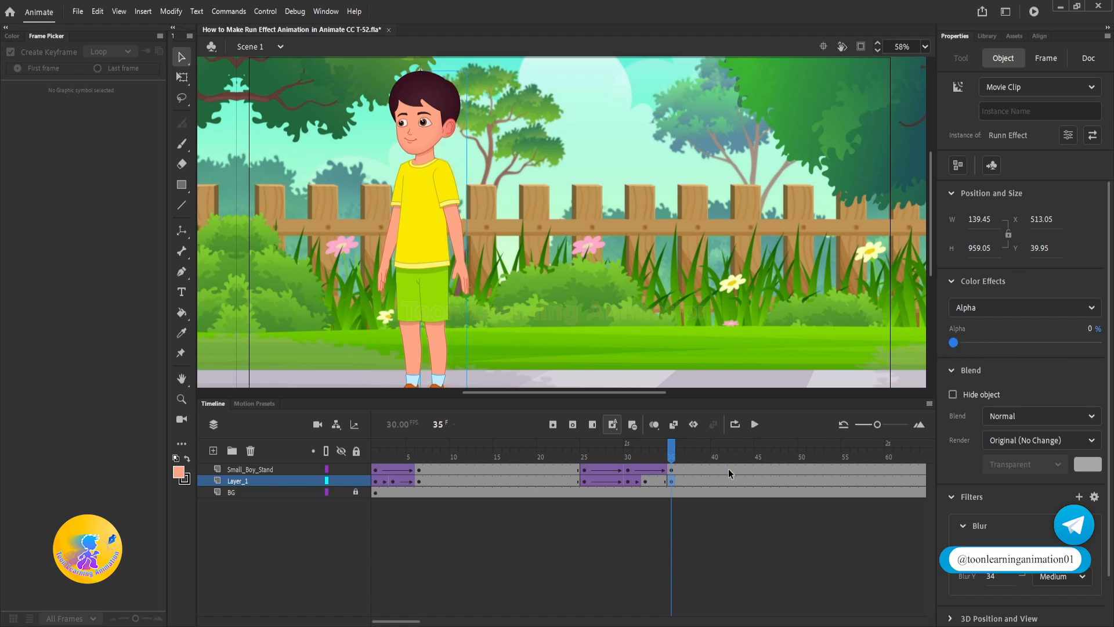
Create a classic tween on Layer_1 between frames 32 and 35, and insert a blank keyframe at frame 36.
right_click(667, 483)
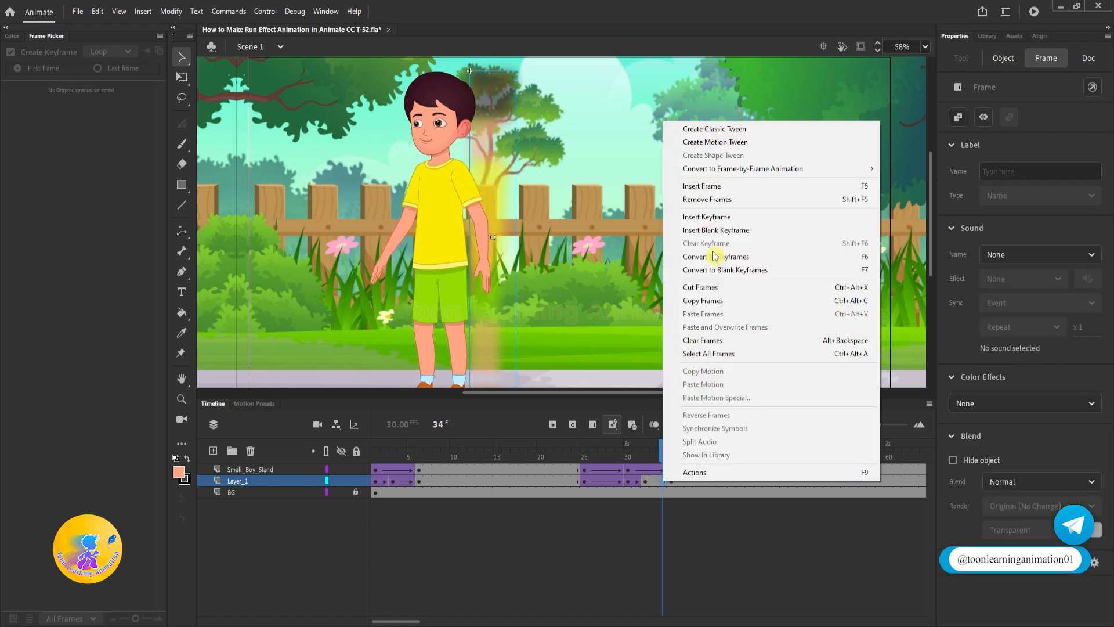
click(724, 127)
click(679, 481)
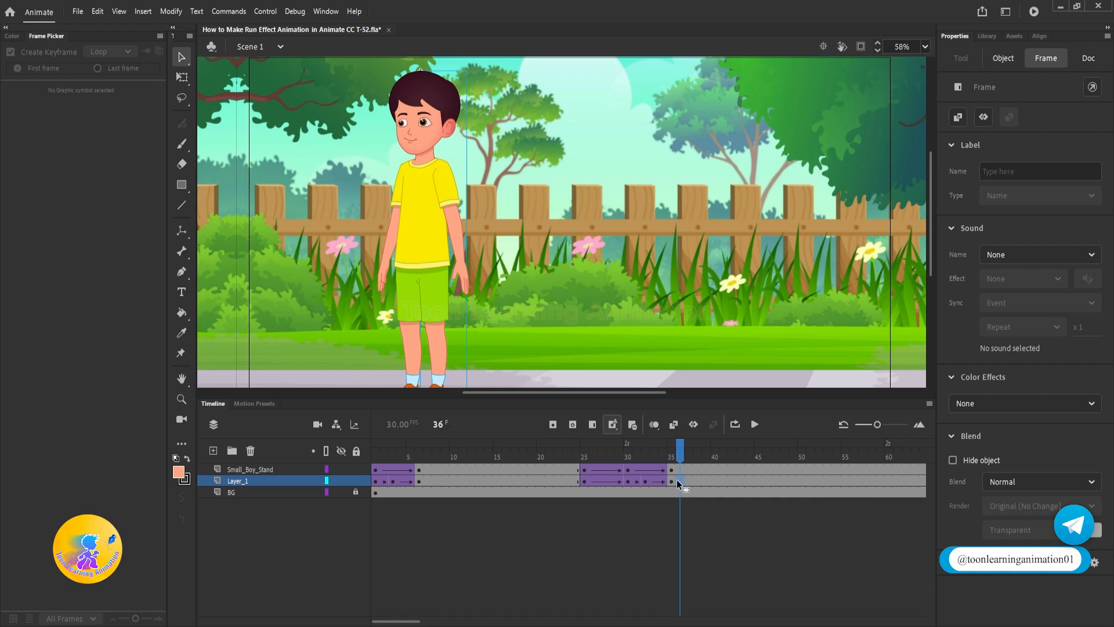
Play the Scene 1 animation several times to check the fading run effect as the boy stops.
drag(680, 459, 579, 452)
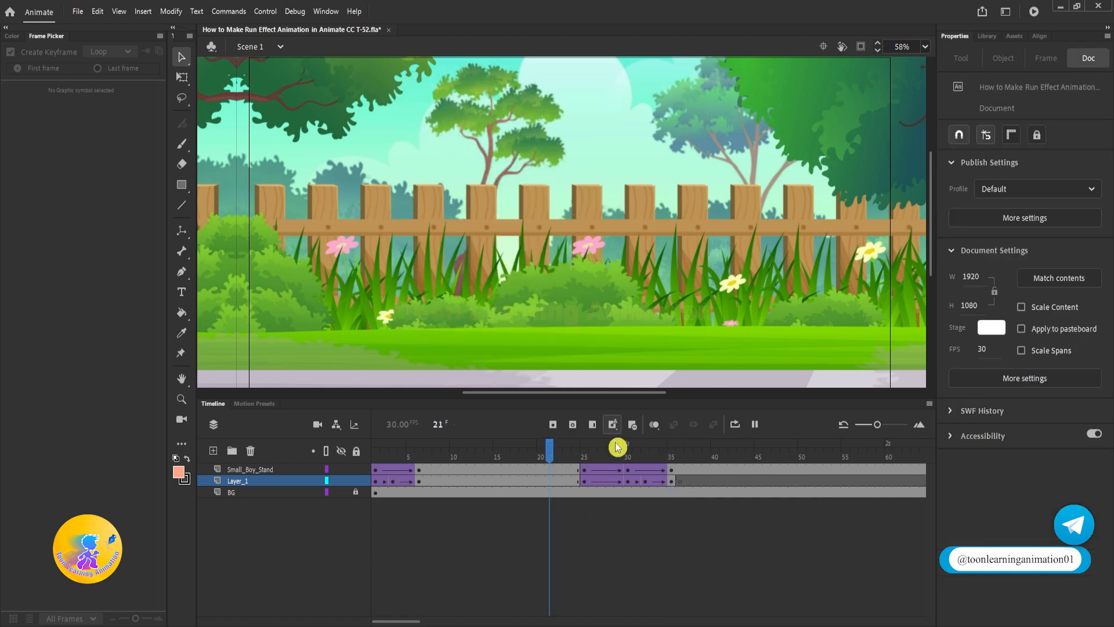
key(Return)
drag(664, 454, 343, 423)
key(Return)
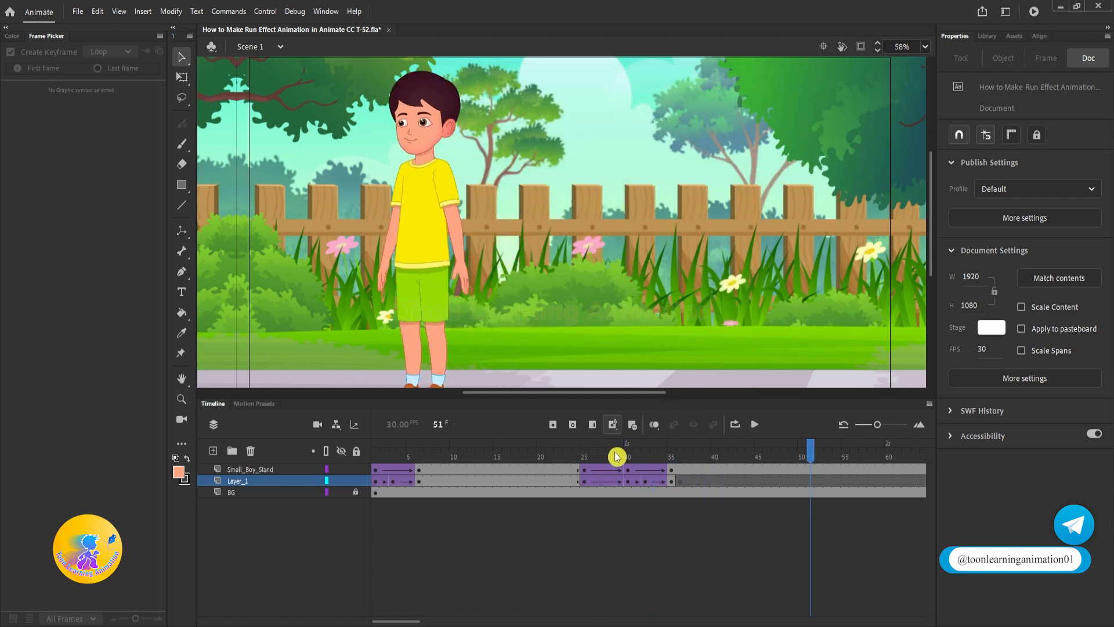
key(Return)
key(Return)
Clip the content outside the stage and play the animation within the stage area.
scroll(754, 229, down, 2)
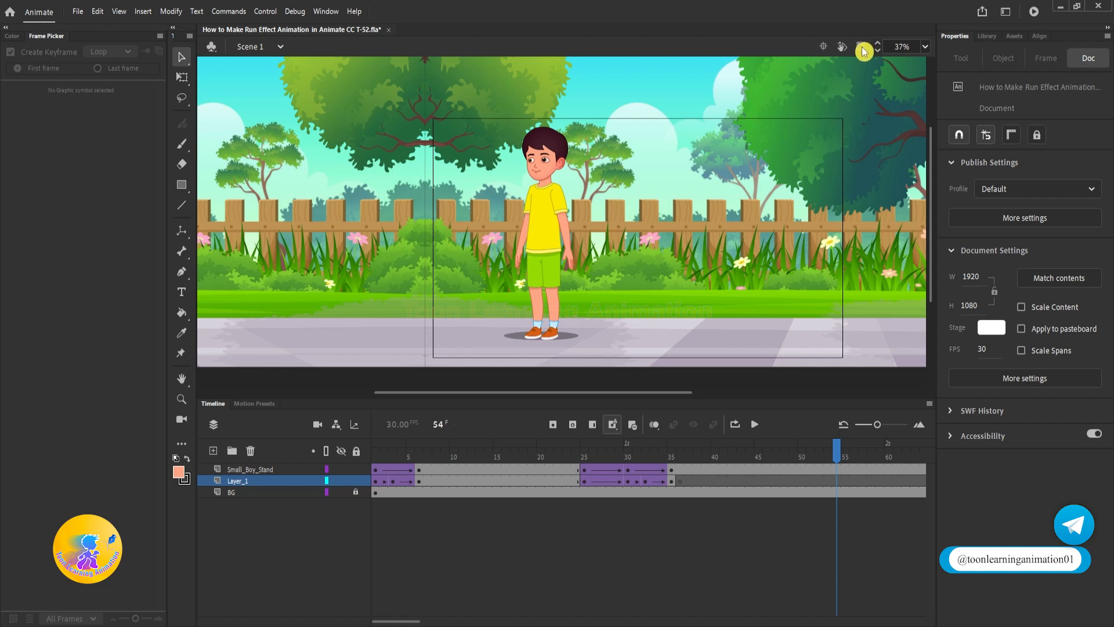
click(861, 48)
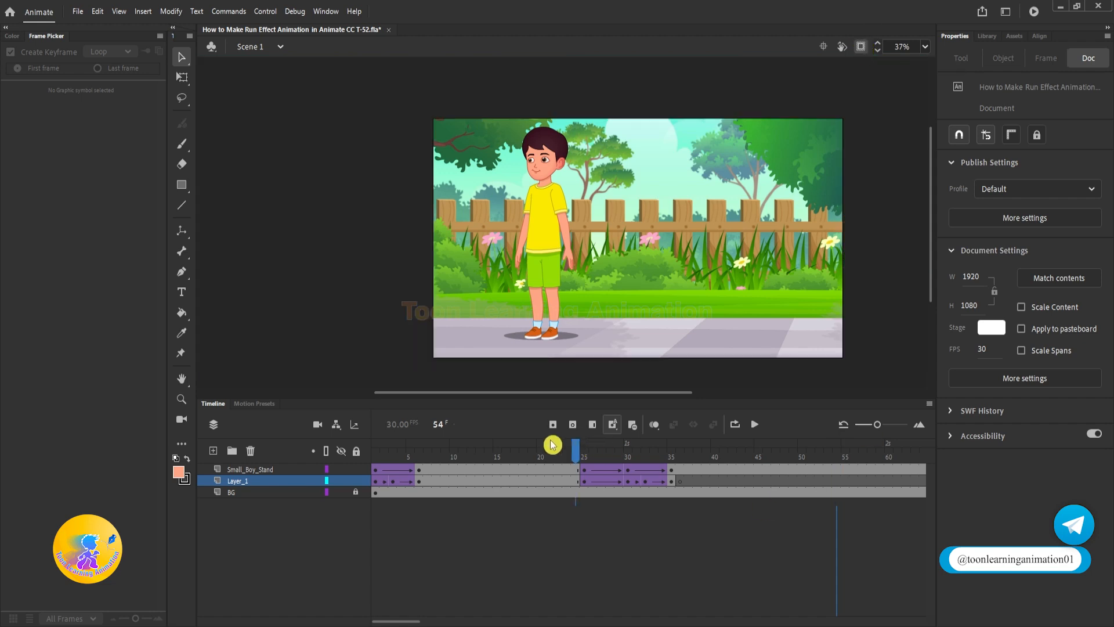
key(Return)
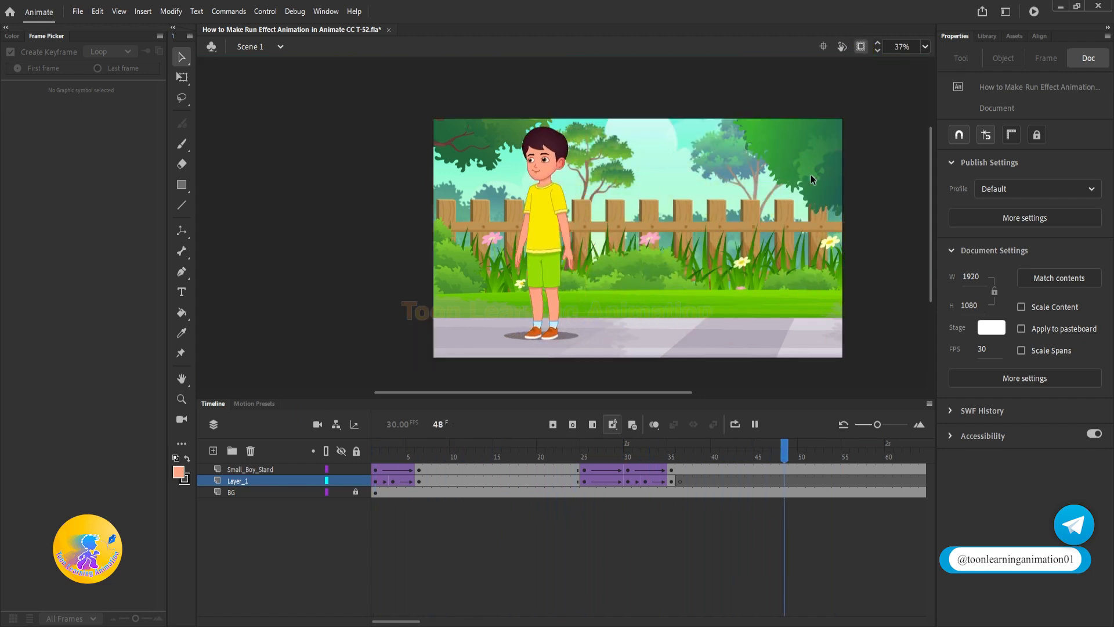
Remove the frames after frame 60 from all three layers and save the document.
drag(881, 467, 881, 492)
key(shift+F5)
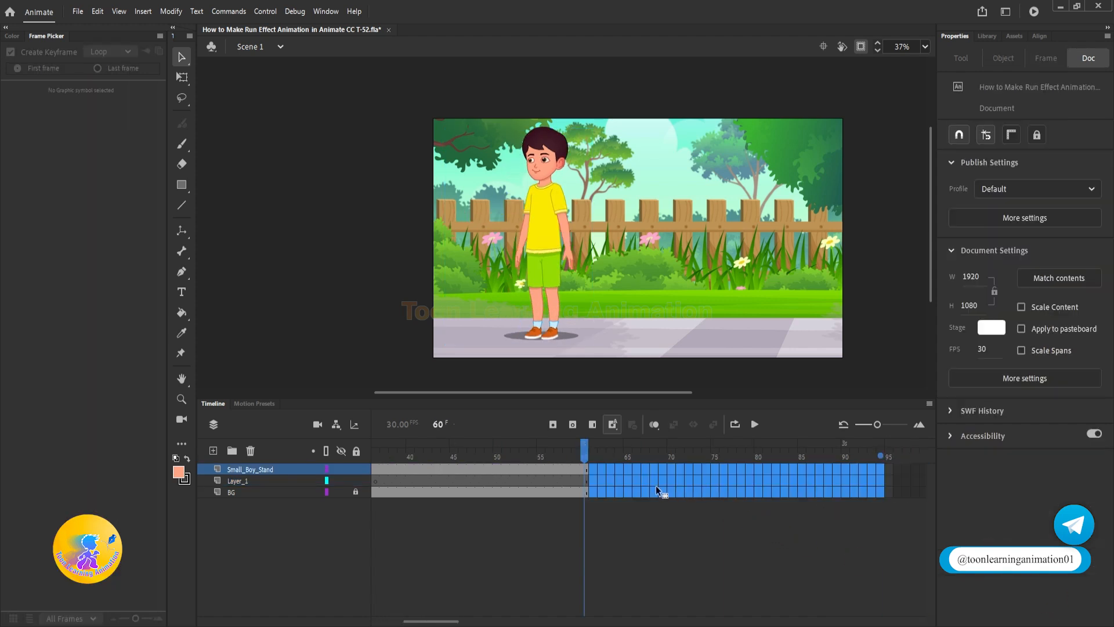
drag(592, 454, 261, 490)
key(ctrl+s)
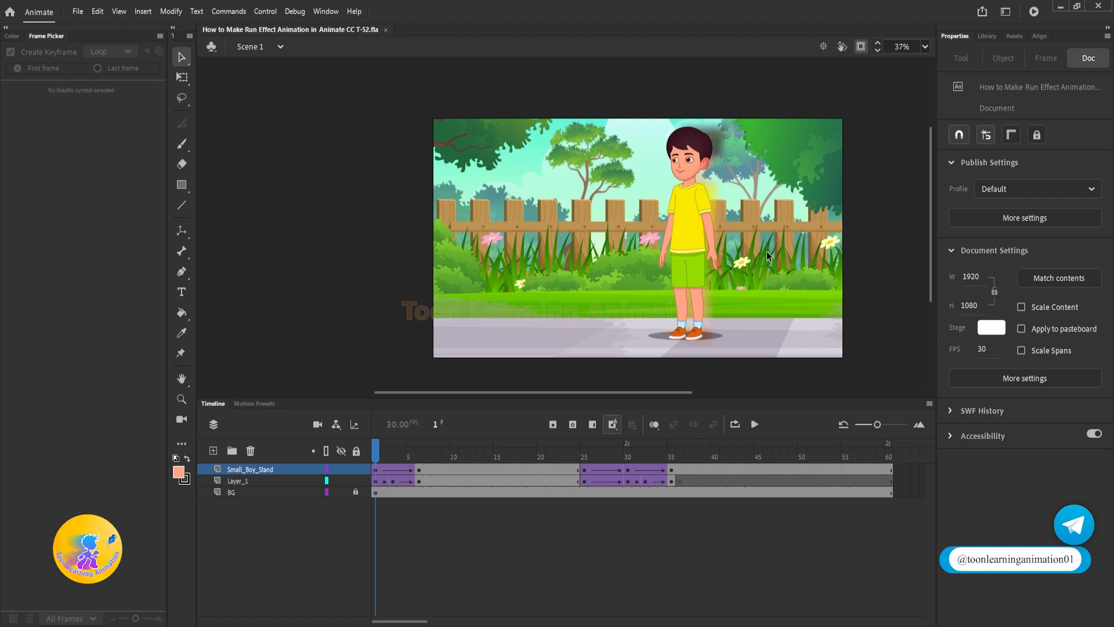
Hide Layer_1 and BG so that only the standing boy is shown at frame 1.
scroll(726, 148, up, 5)
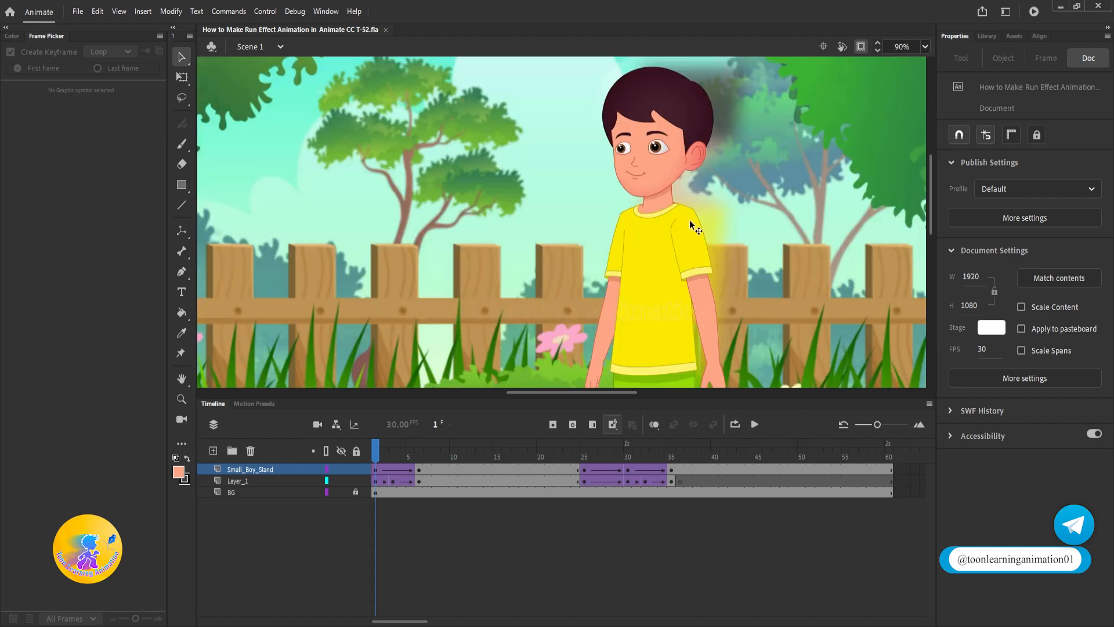
scroll(690, 221, down, 5)
scroll(695, 228, up, 2)
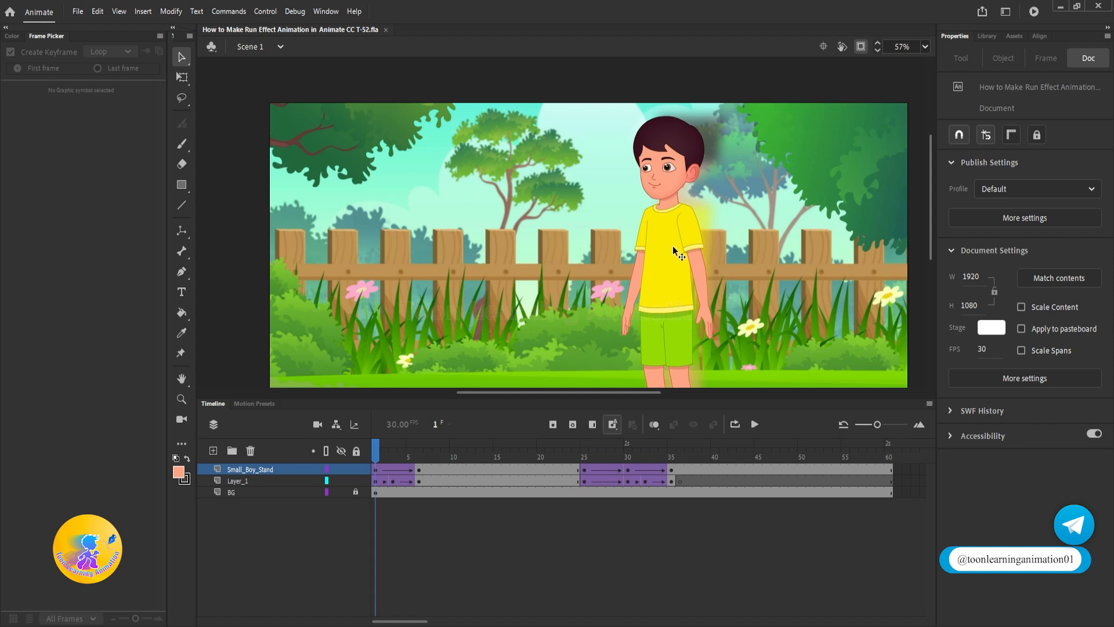
click(671, 246)
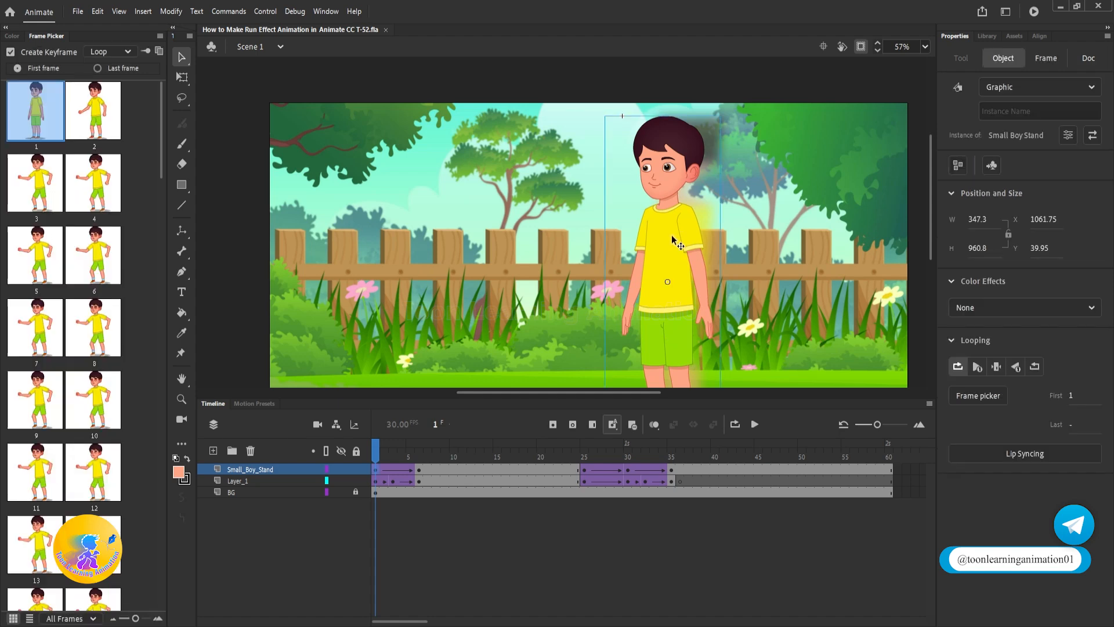
click(340, 480)
click(341, 492)
click(658, 226)
scroll(667, 238, down, 2)
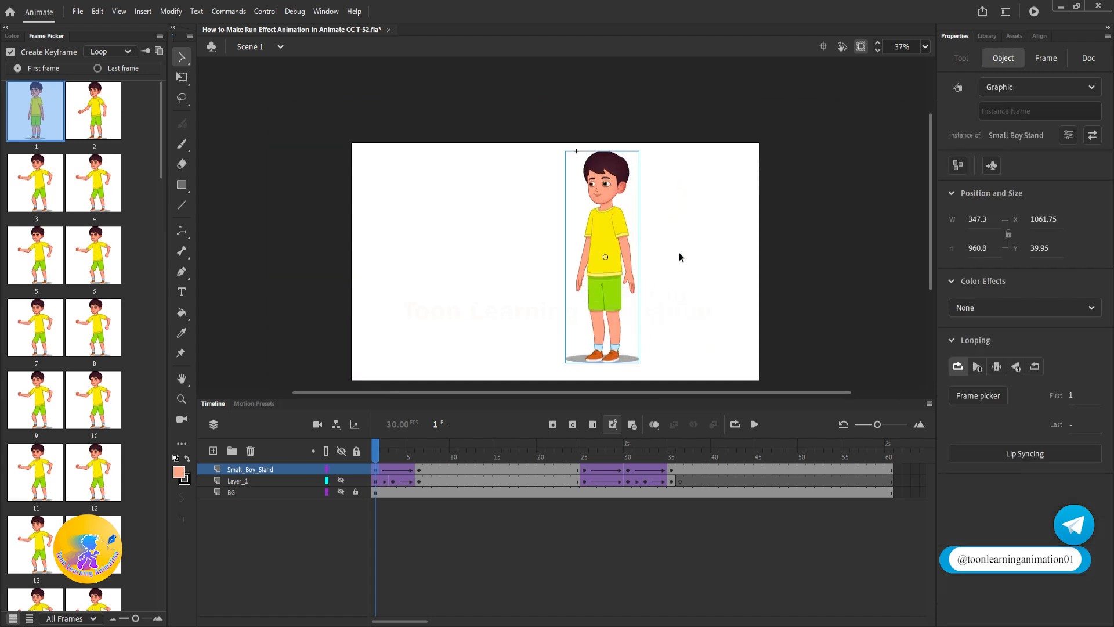
scroll(679, 253, up, 2)
drag(661, 255, 673, 253)
scroll(660, 252, down, 2)
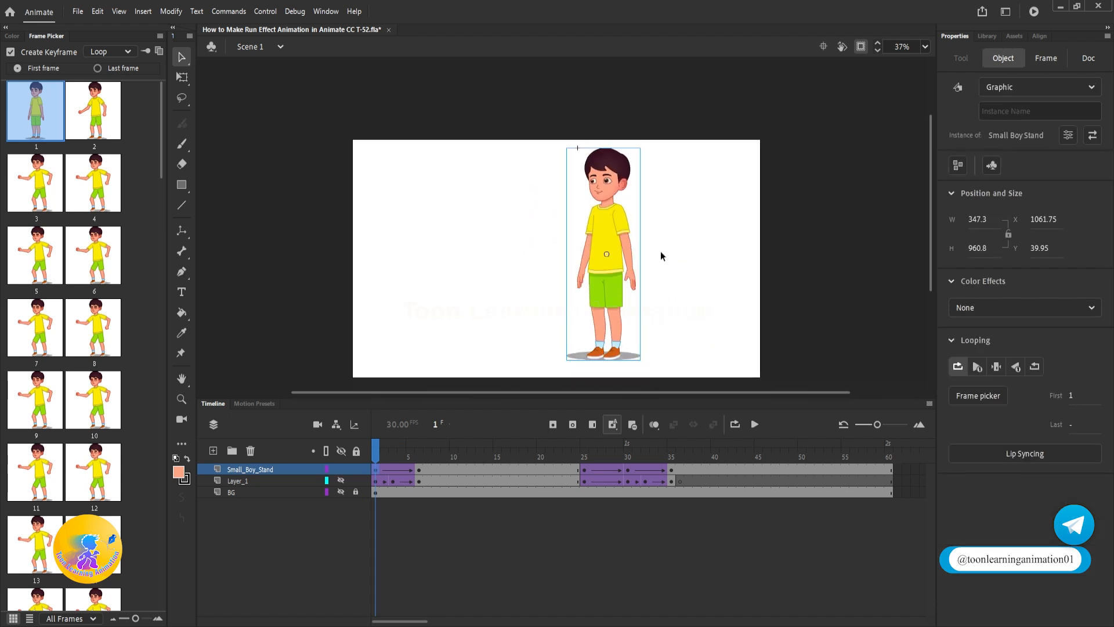
Export the boy as a transparent PNG-24 image named B to the Downloads folder.
click(78, 11)
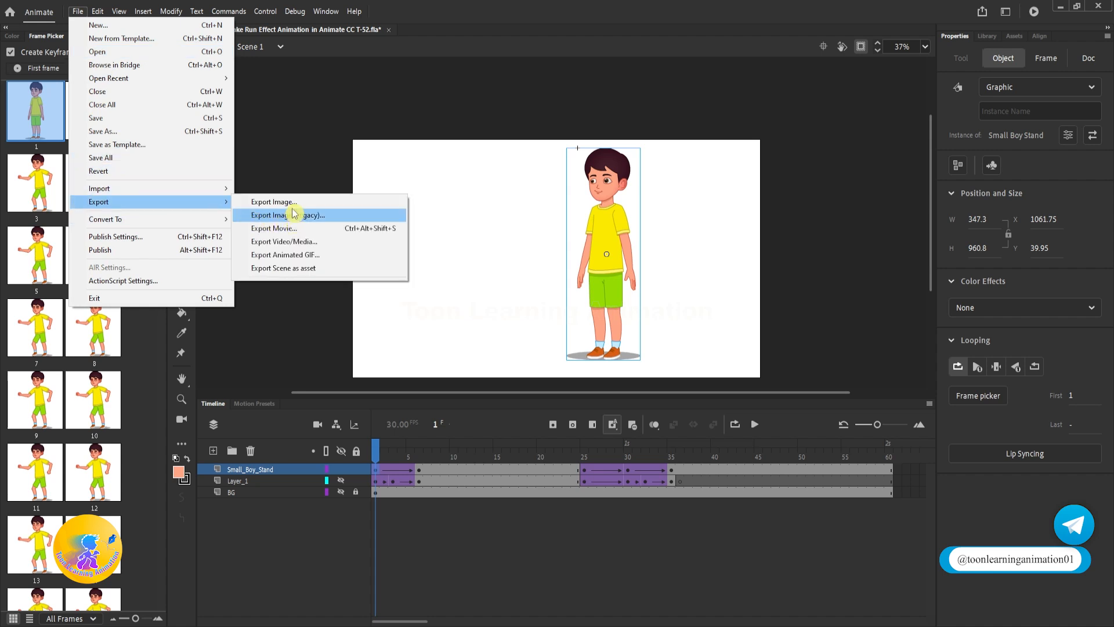
click(278, 202)
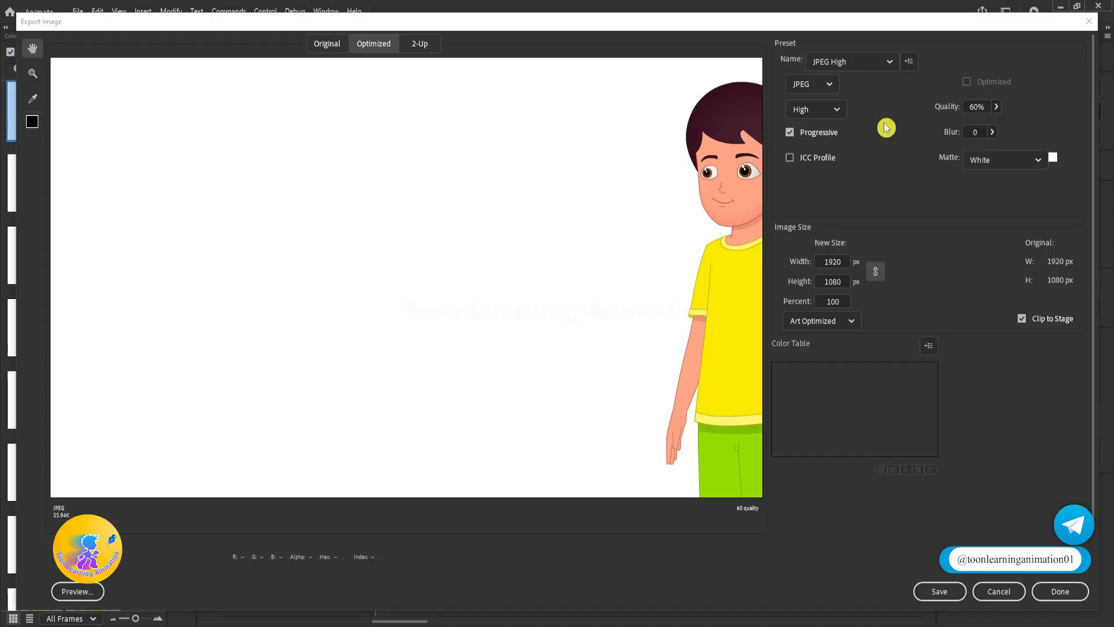
click(879, 62)
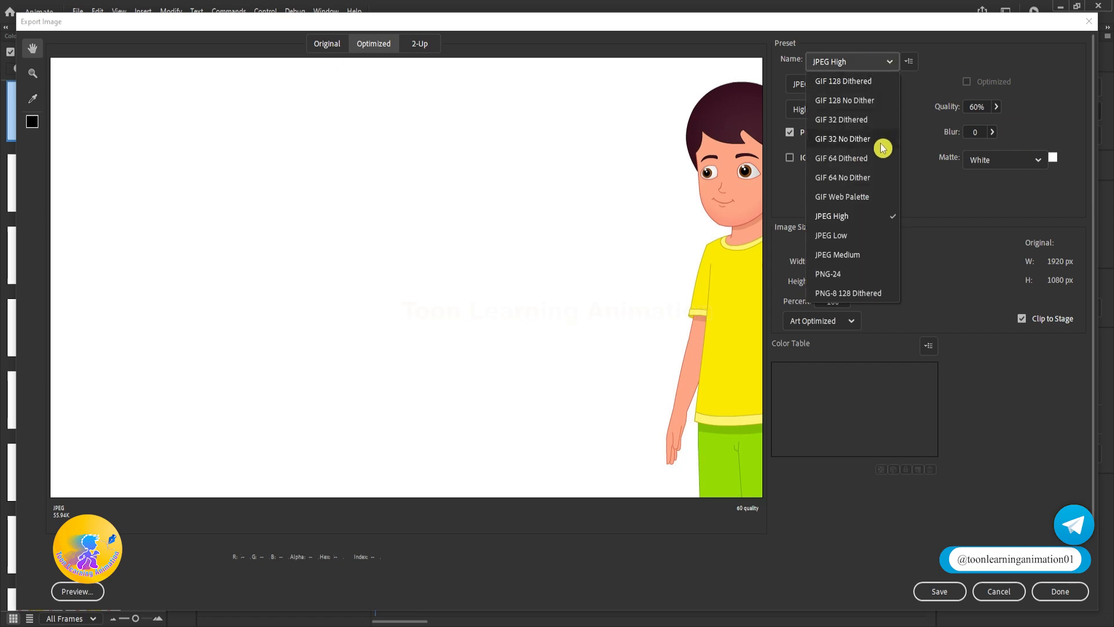
click(841, 275)
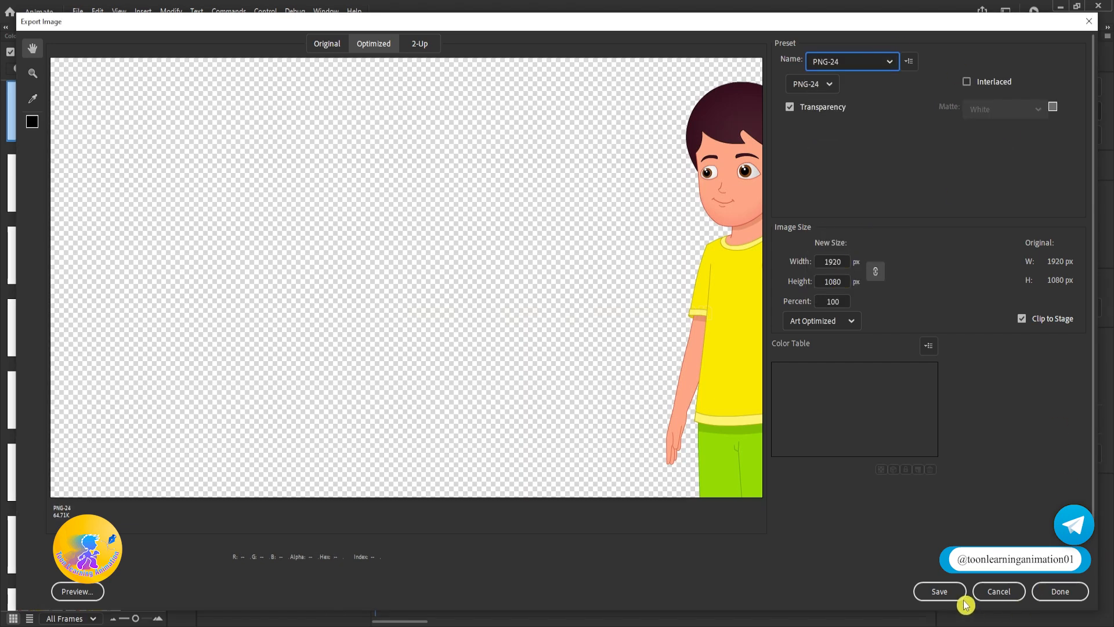
click(939, 591)
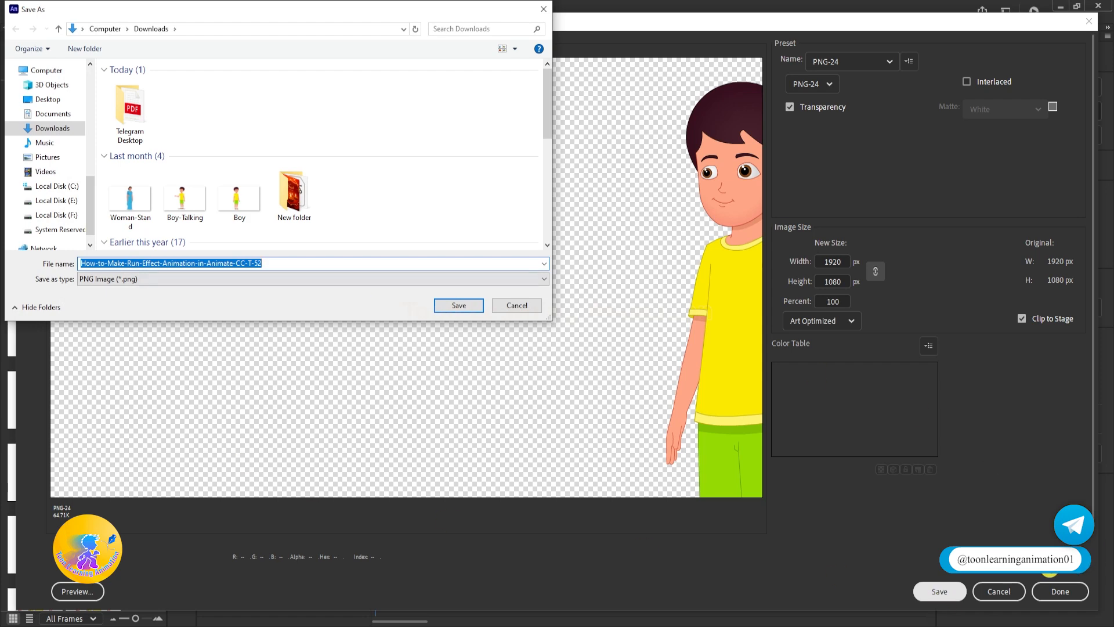
text(B)
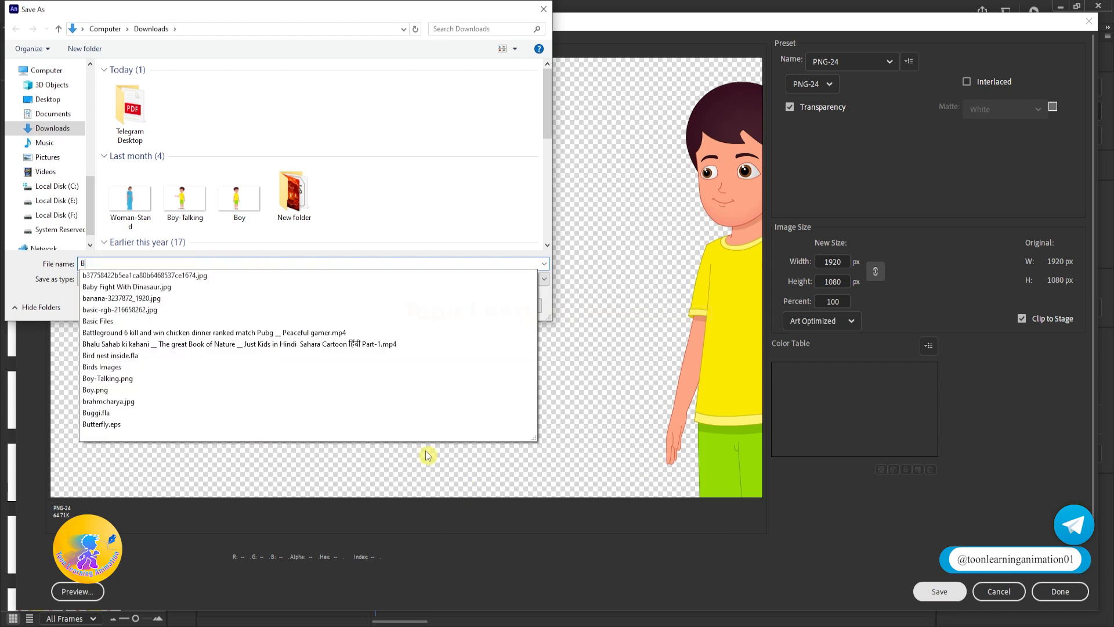
click(476, 226)
click(463, 313)
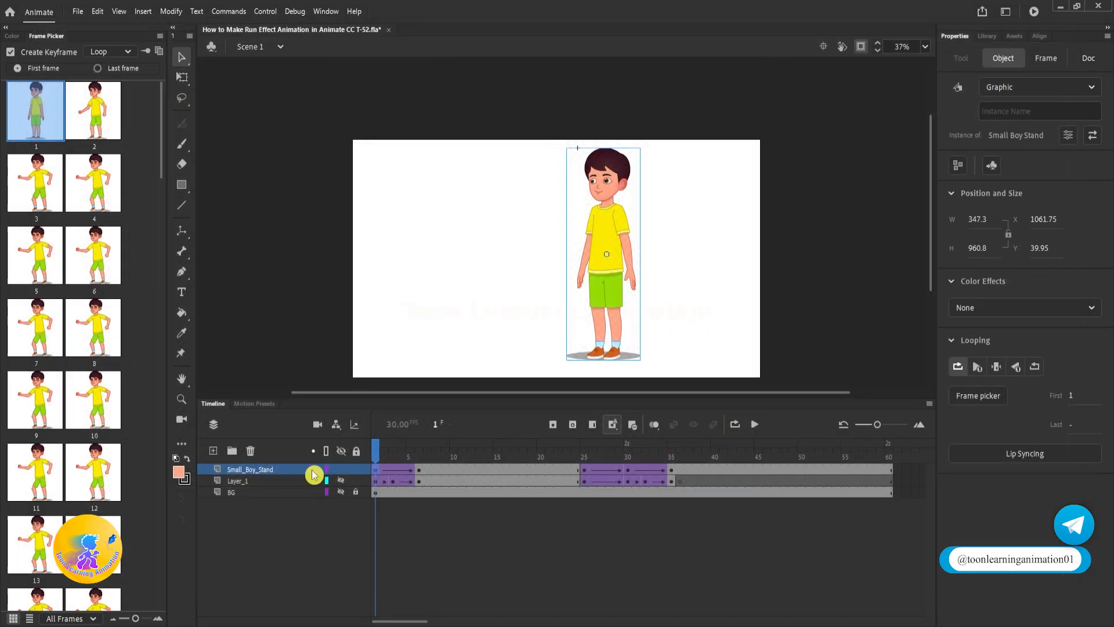
Open the exported B image from the Downloads folder in Photoshop.
click(263, 622)
click(47, 136)
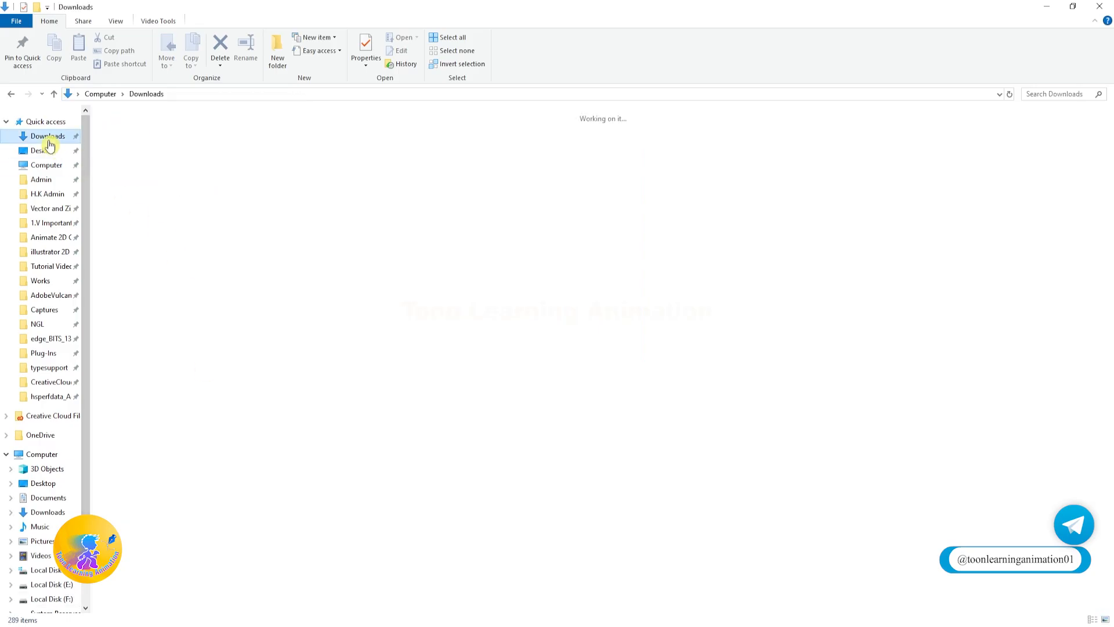
drag(140, 163, 72, 405)
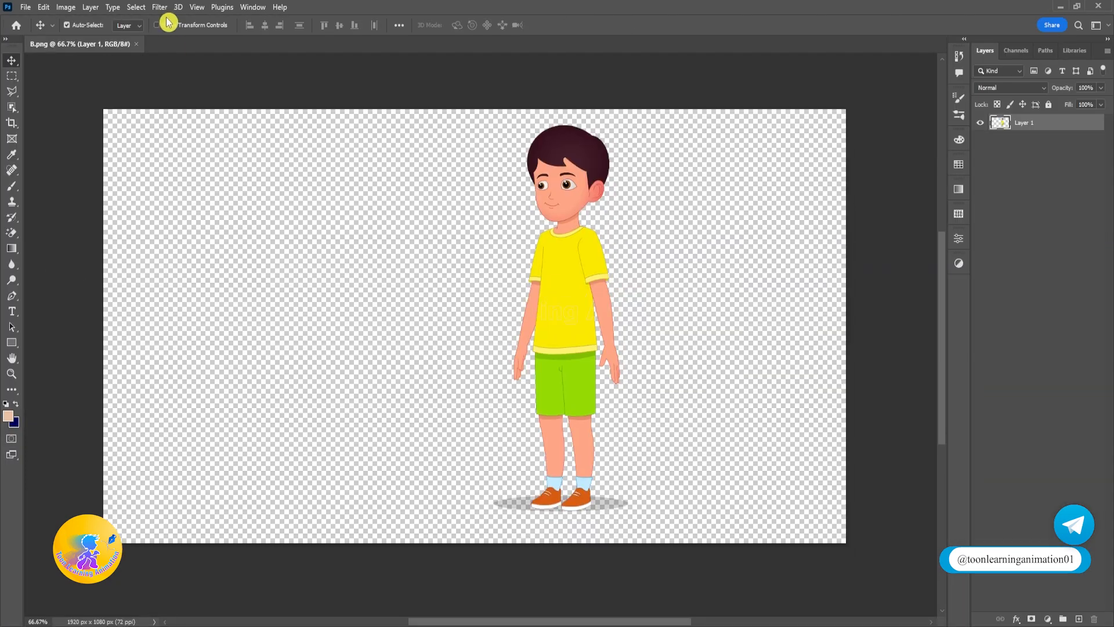
Apply a Motion Blur filter to the boy with an angle of 0° and a distance of 125 pixels.
click(160, 6)
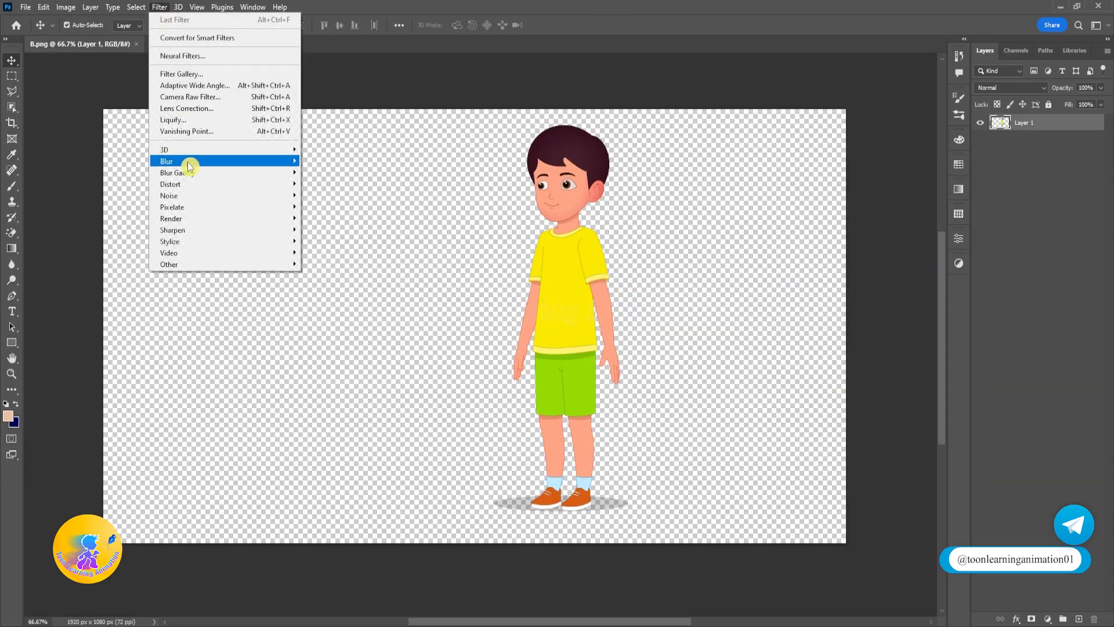
mouse_move(188, 166)
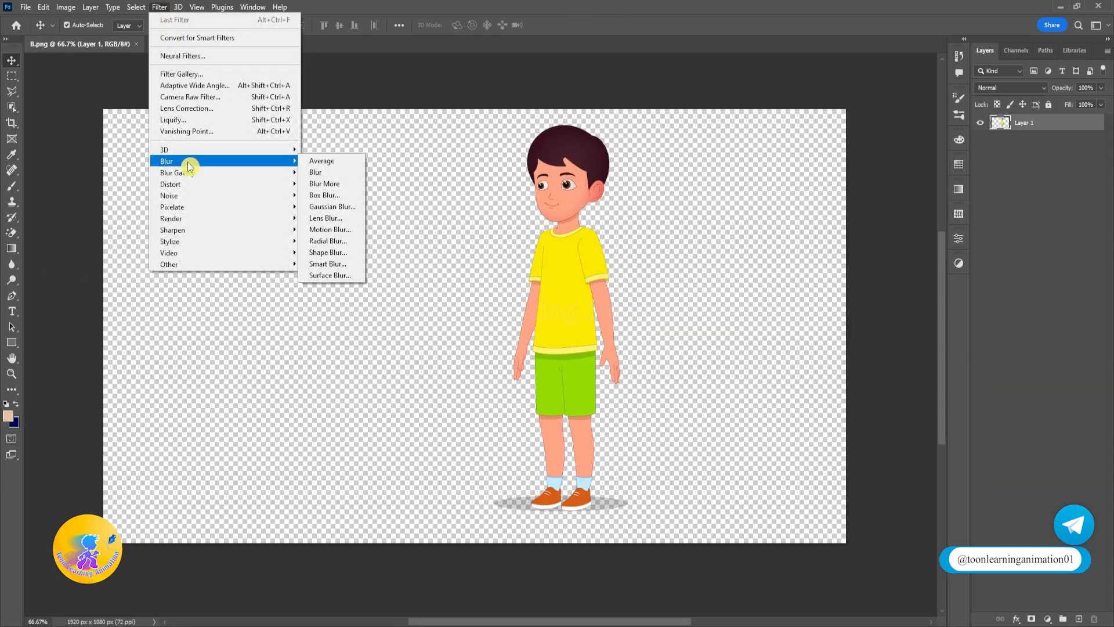
click(335, 231)
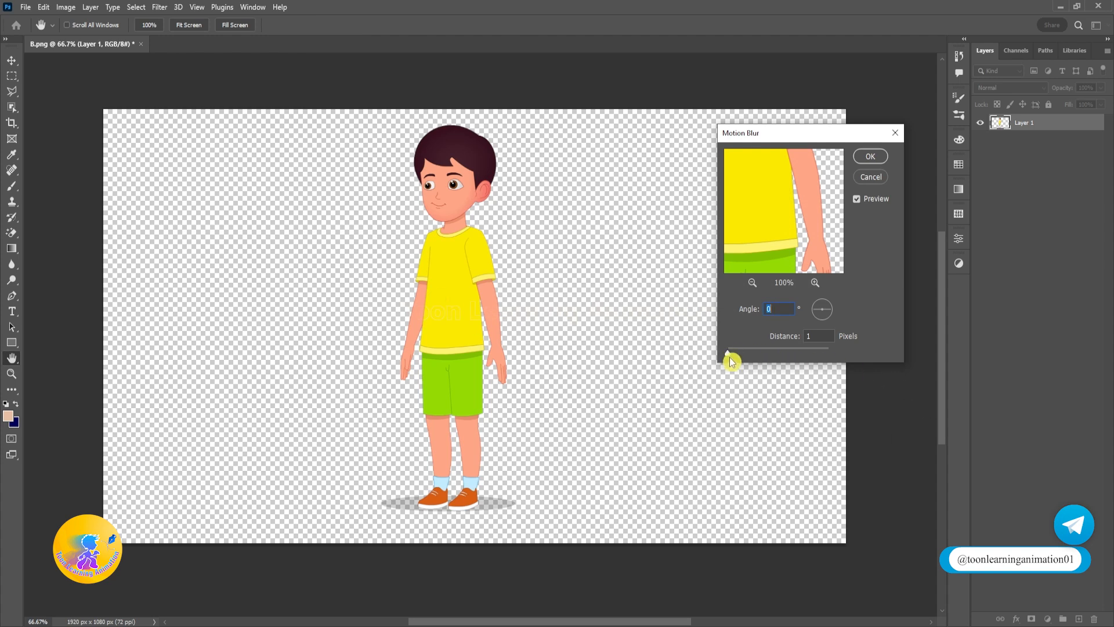
drag(737, 359, 746, 356)
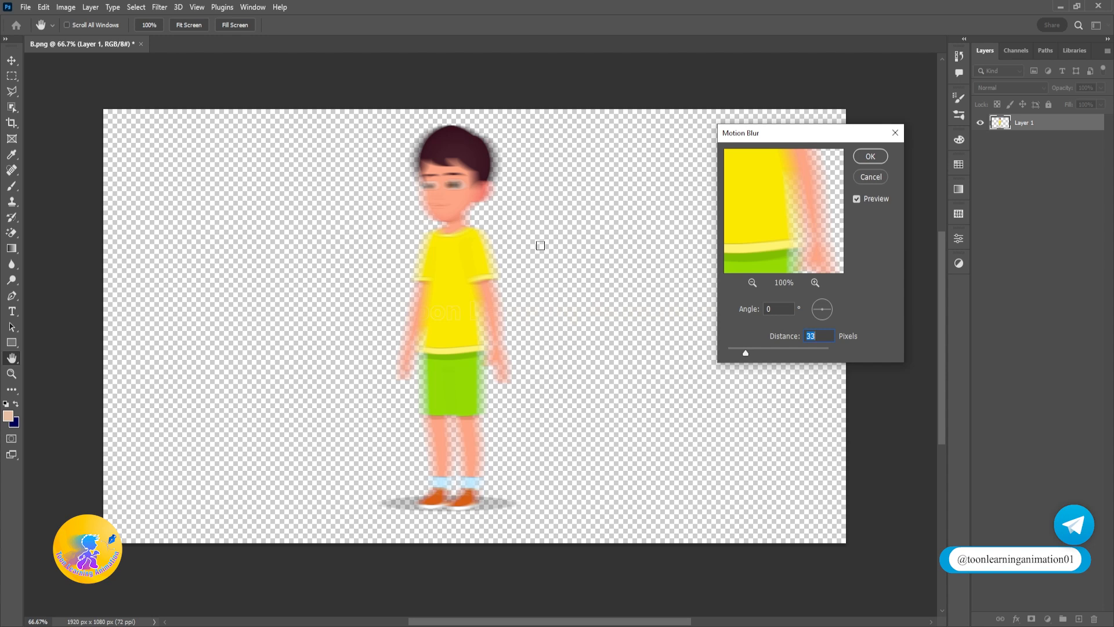
drag(746, 354, 769, 356)
text(125)
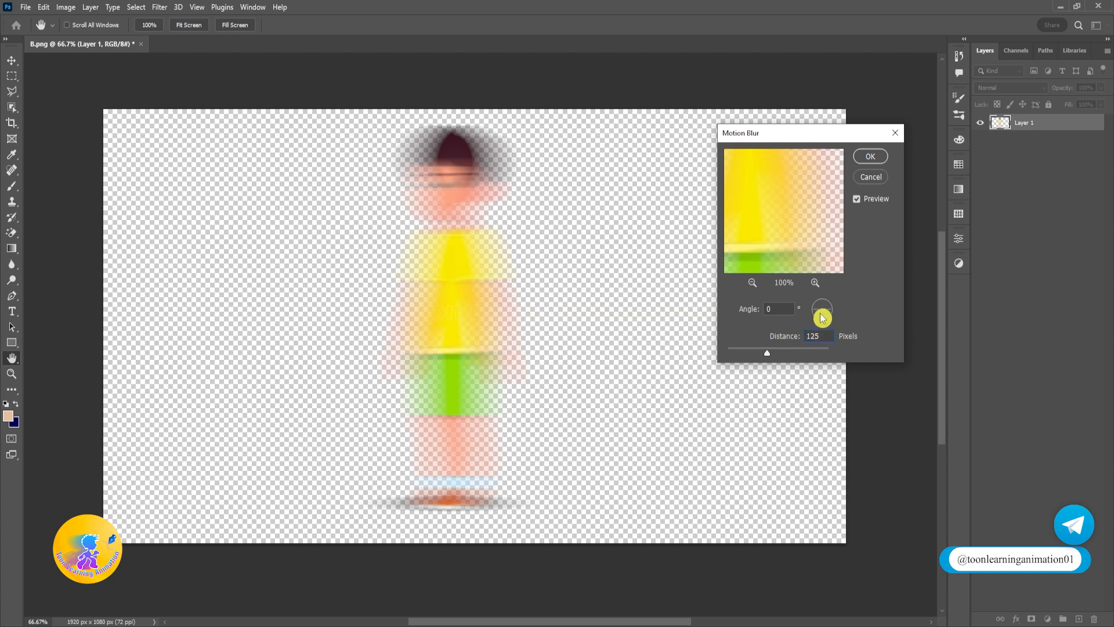
drag(826, 314, 820, 302)
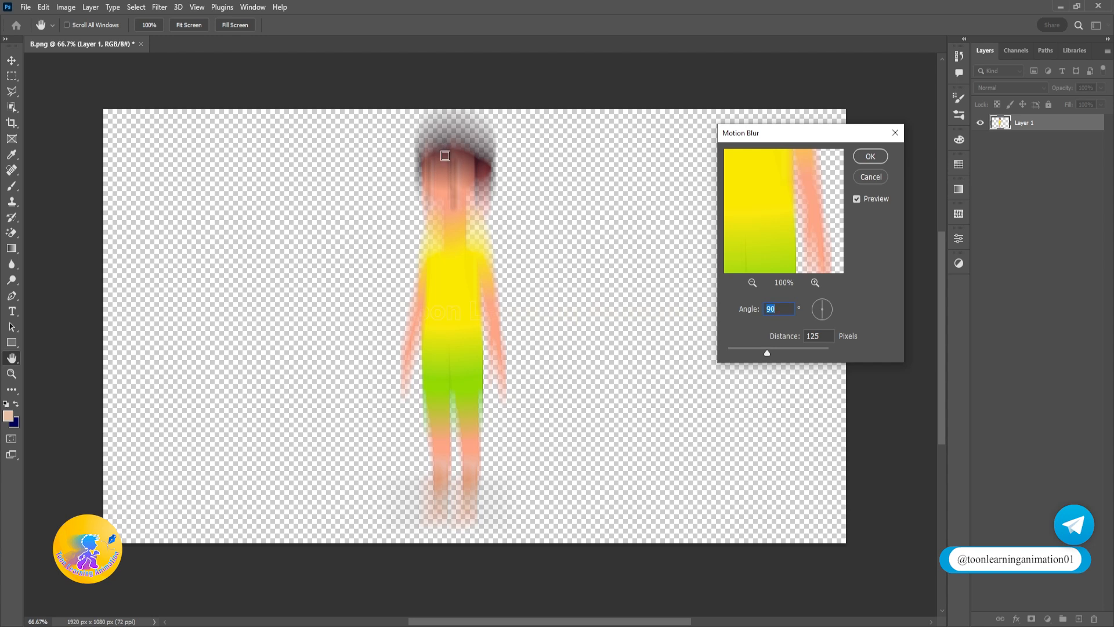
click(833, 310)
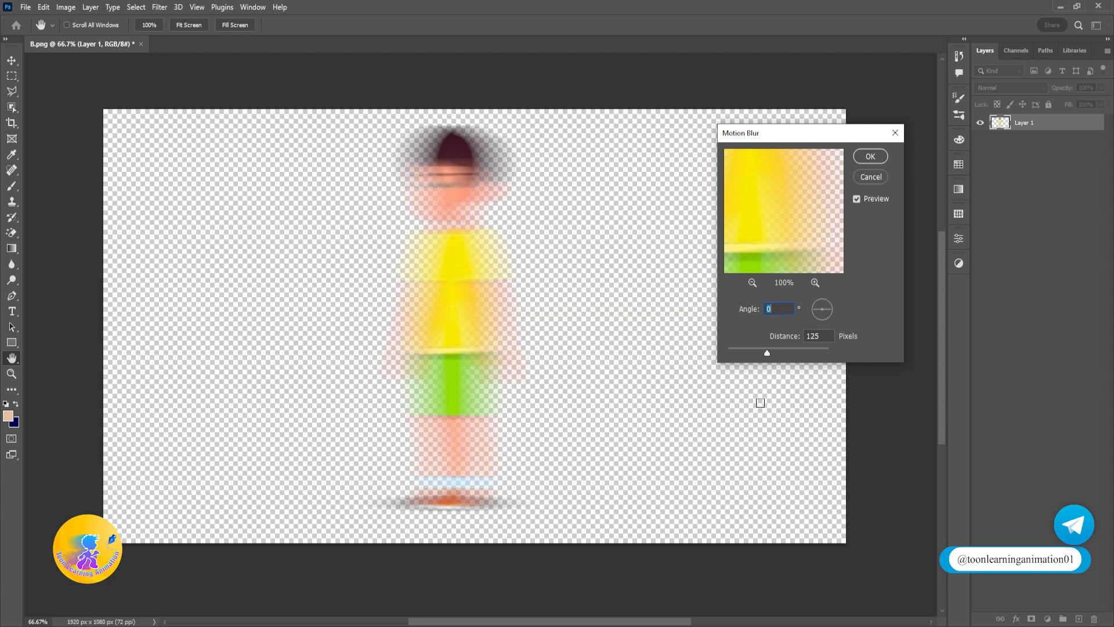
click(876, 156)
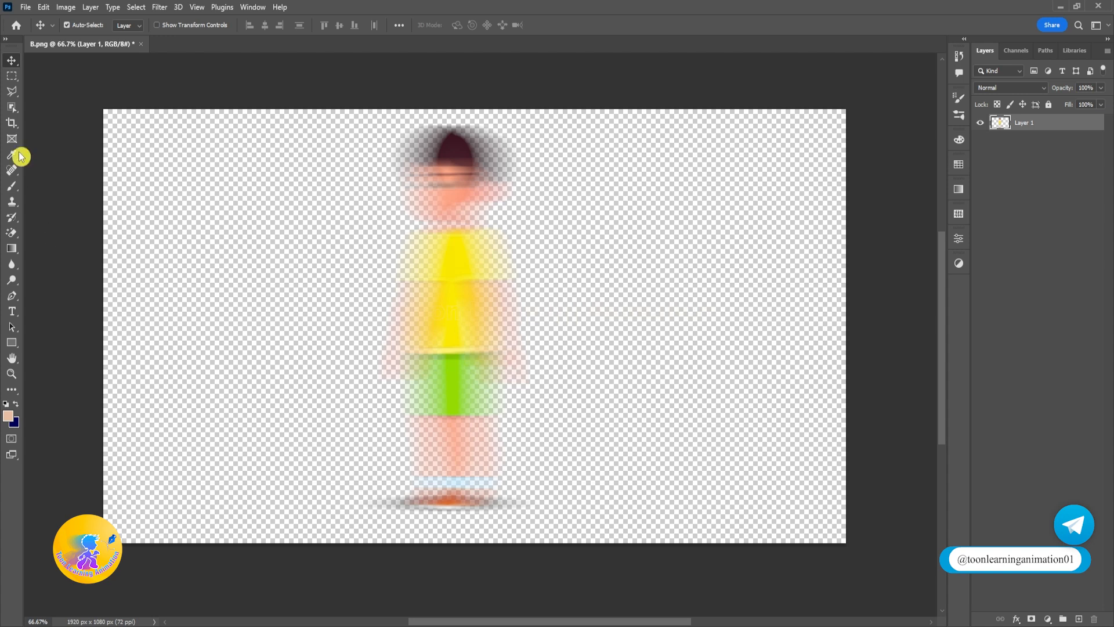
Crop the sides of the canvas around the blurred boy to a width of 975 px.
click(12, 121)
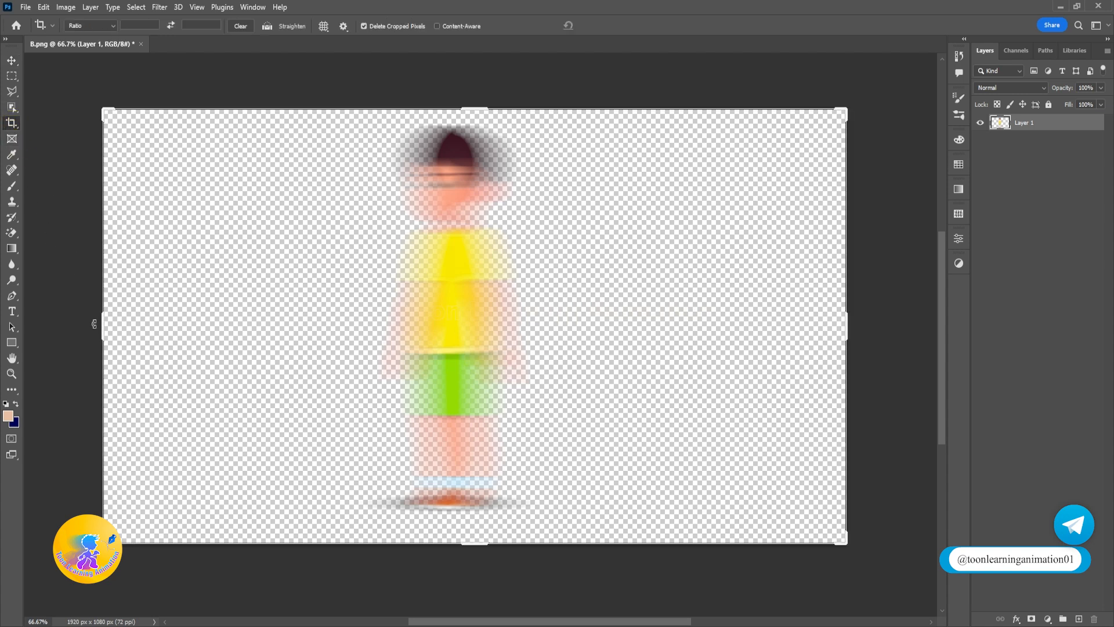
drag(102, 326, 267, 332)
drag(287, 333, 285, 334)
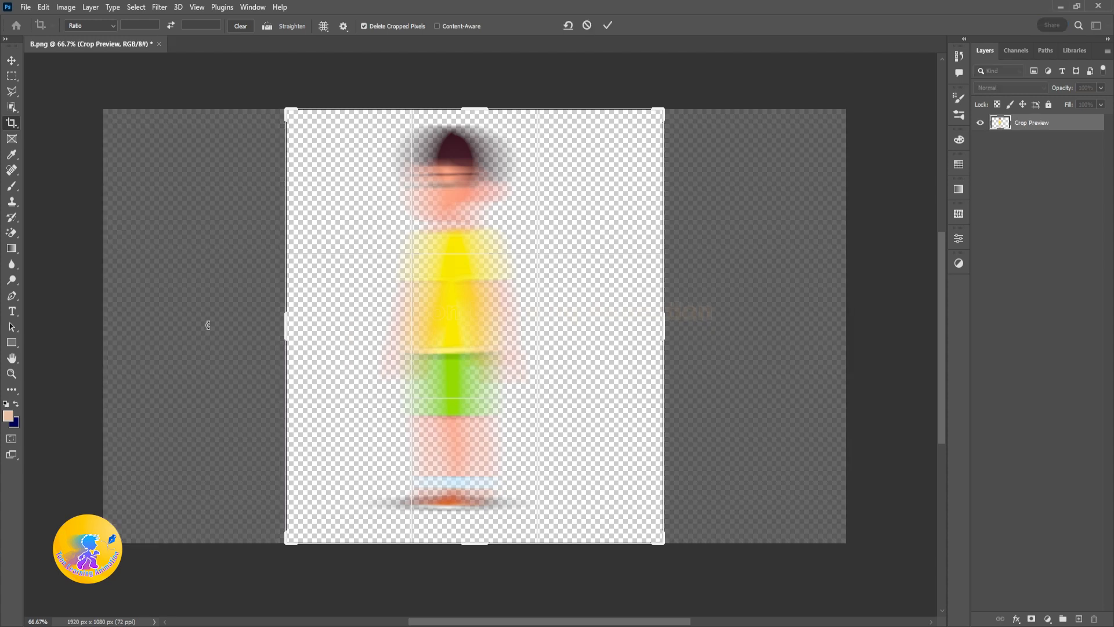
key(Return)
Export the blurred boy as a transparent 975 x 1080 px PNG named BS to the Downloads folder.
click(25, 7)
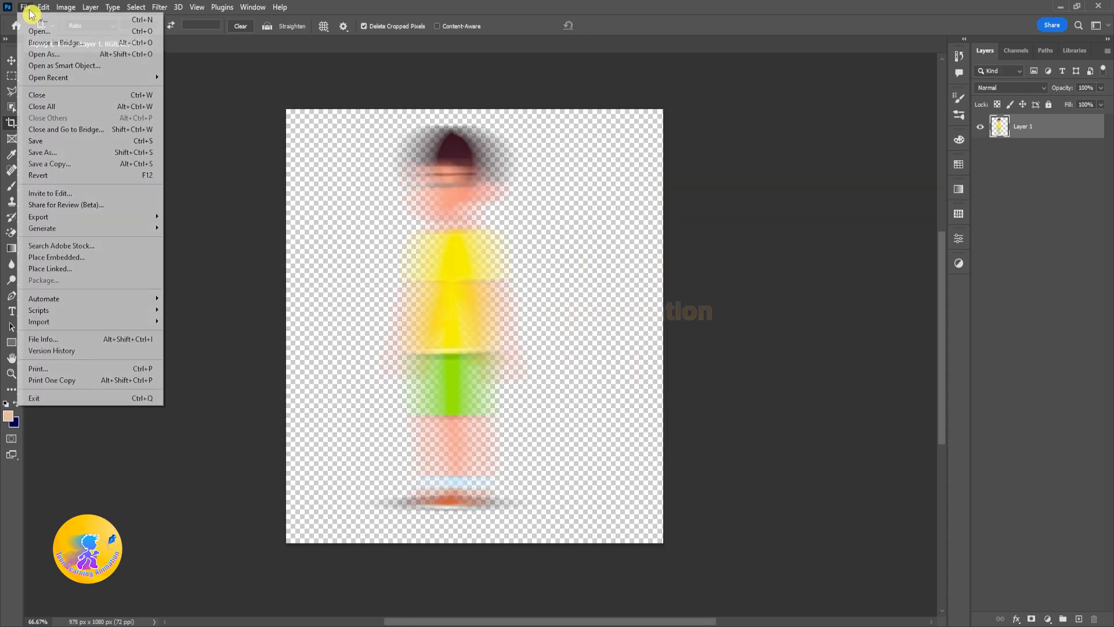
mouse_move(50, 216)
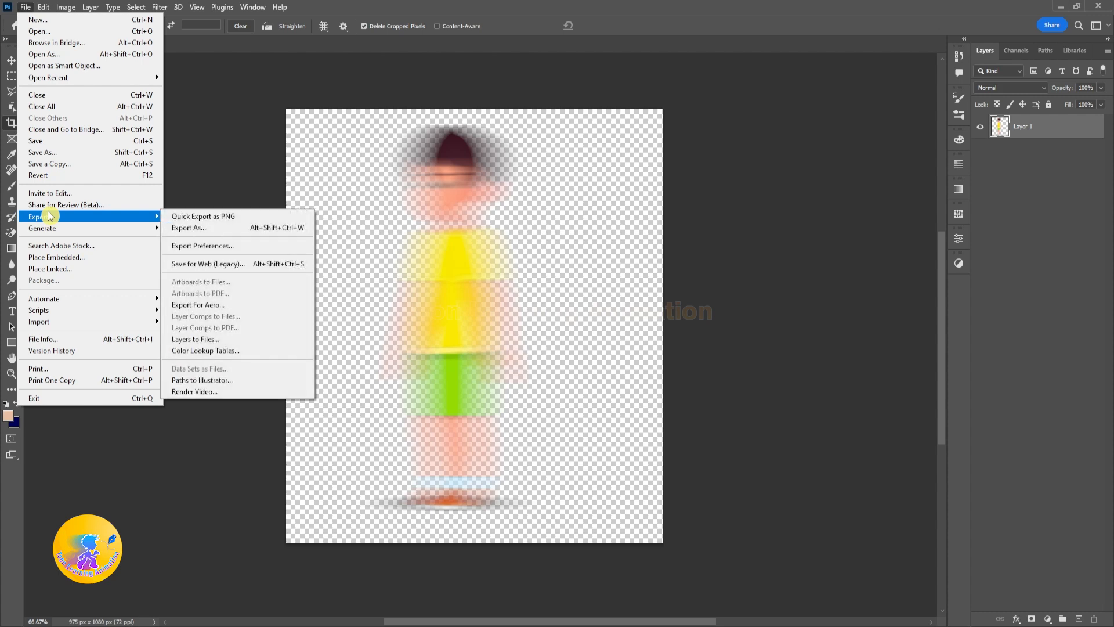
click(196, 230)
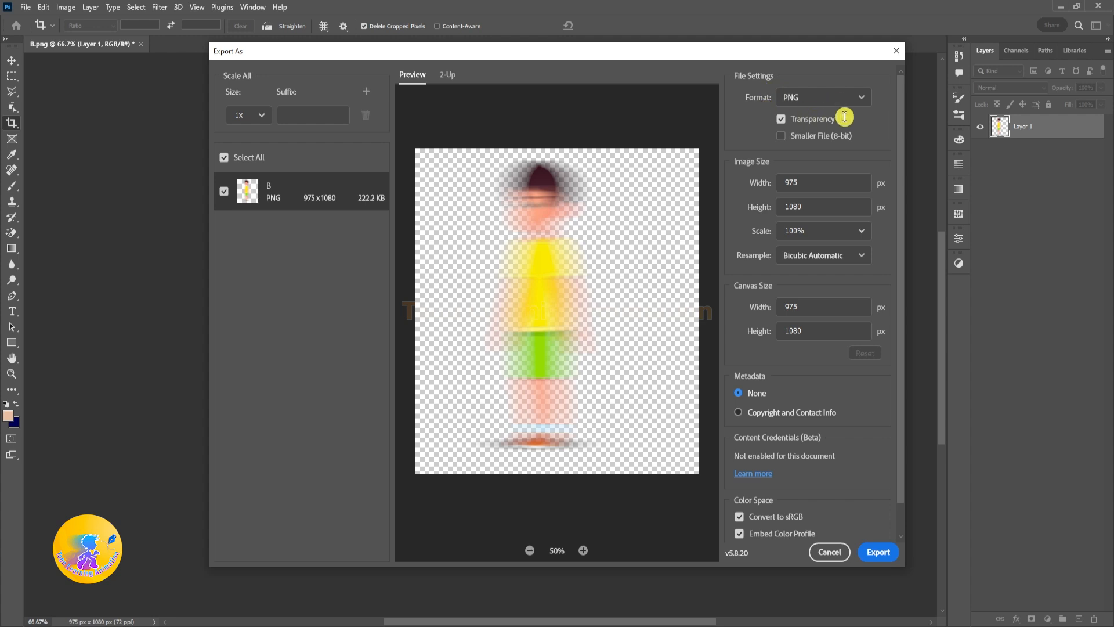
click(878, 552)
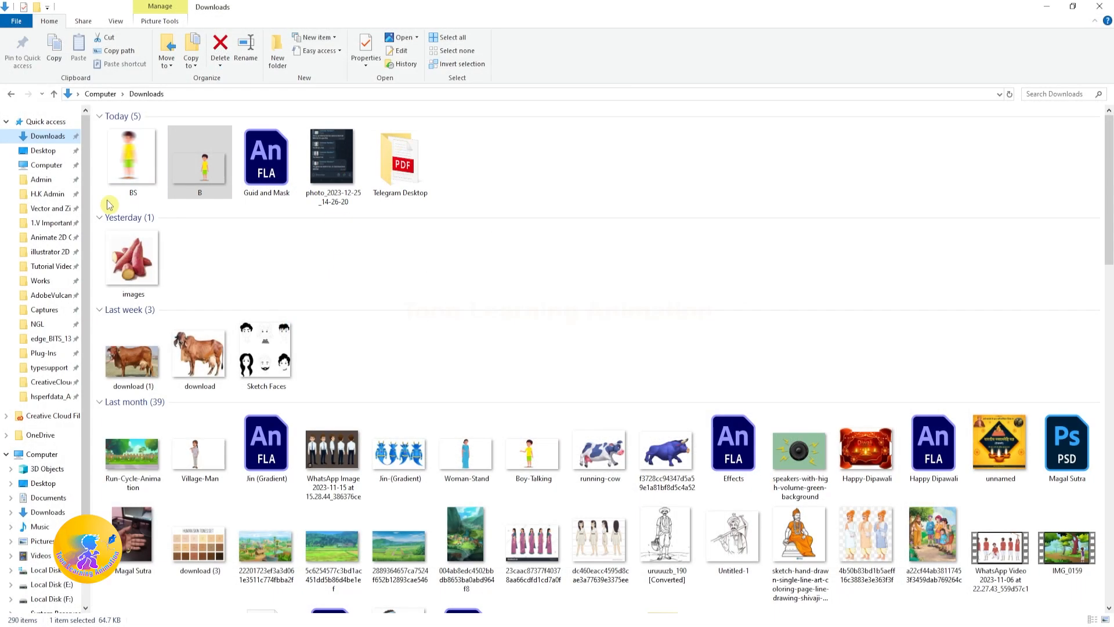
Bring the BS image from Downloads onto the Animate stage and cut it to the clipboard.
click(124, 169)
drag(124, 168, 695, 267)
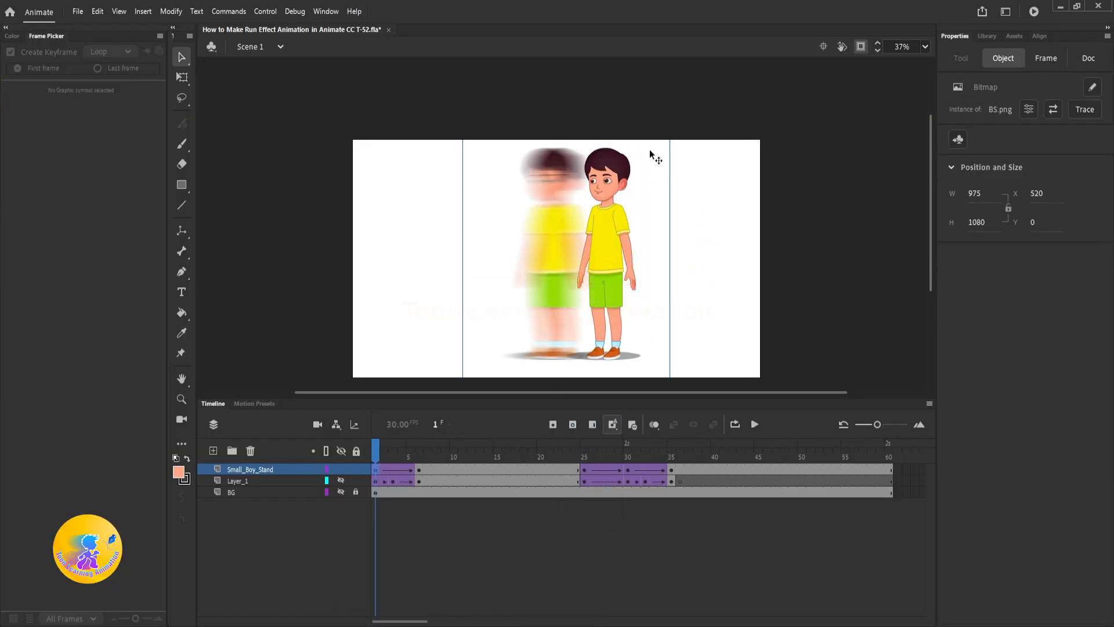
key(ctrl+x)
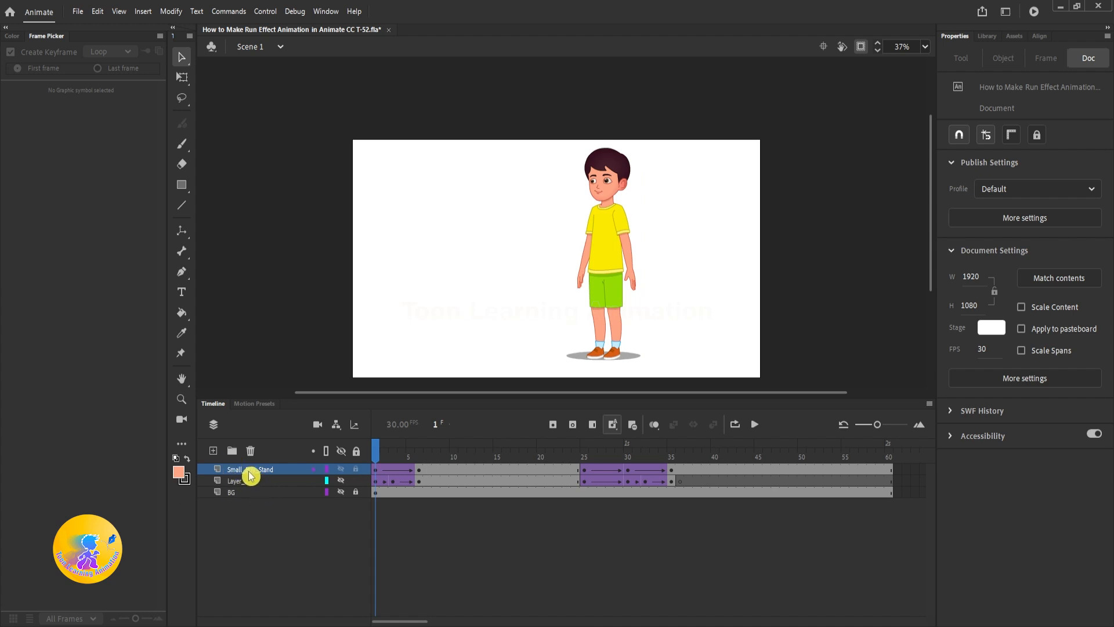
Make Layer_1 and BG visible again and extend the frames of all three layers past frame 60.
drag(376, 457, 601, 484)
click(341, 451)
drag(418, 480, 1082, 600)
key(F5)
Insert keyframes at frame 61 on Small_Boy_Stand, Layer_1 and BG.
drag(458, 458, 593, 462)
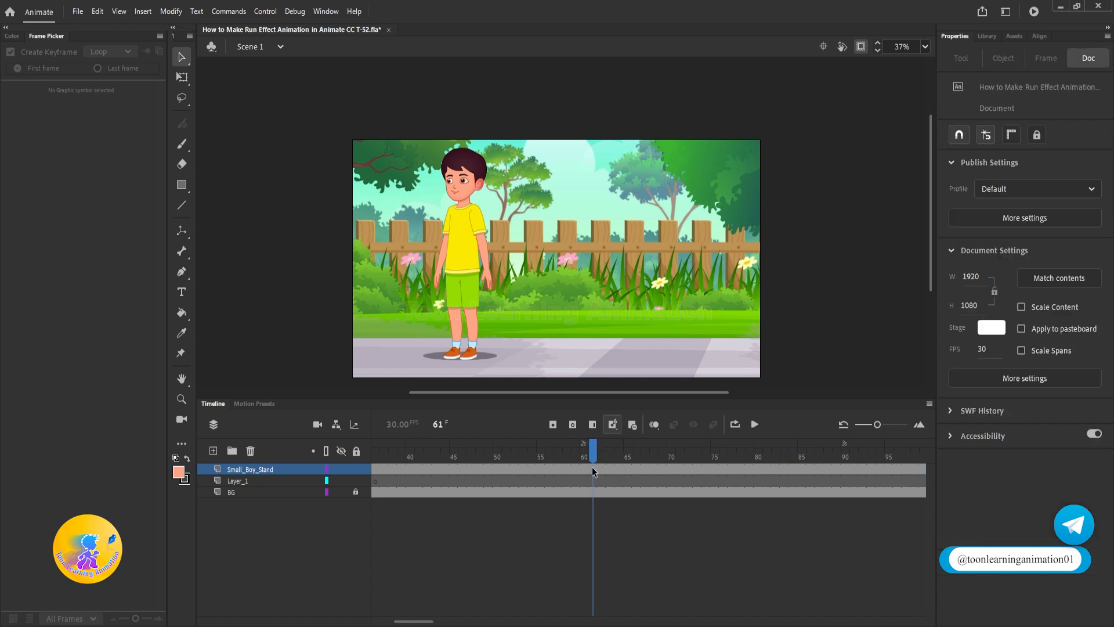
drag(592, 467, 596, 489)
key(F6)
click(601, 543)
Add a new layer above Small_Boy_Stand and paste the blurred boy image into it at frame 61.
click(213, 450)
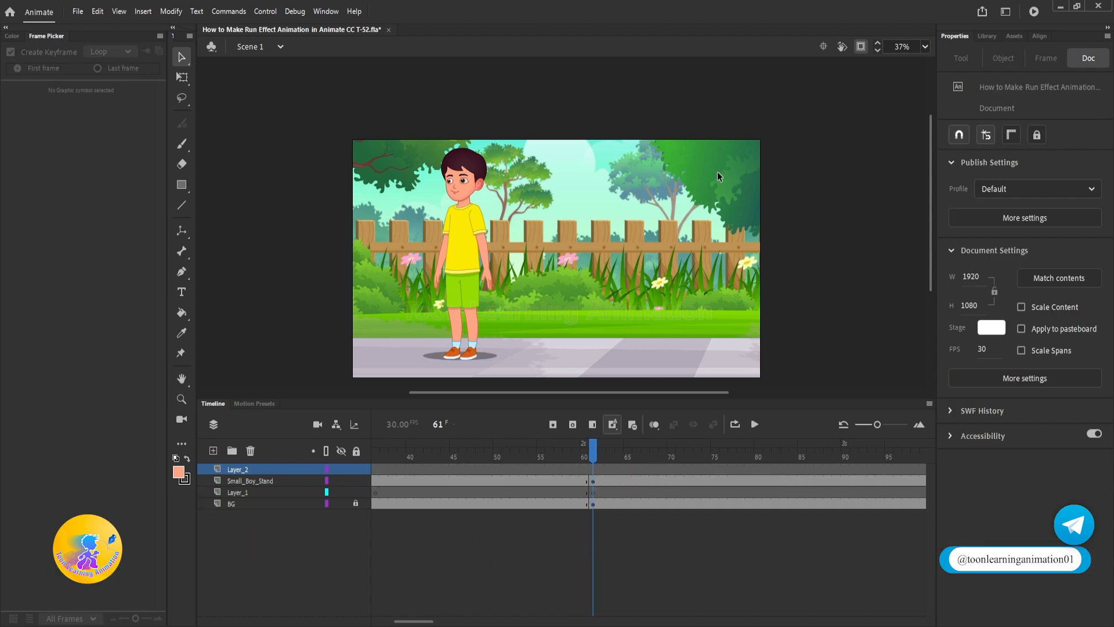
key(ctrl+v)
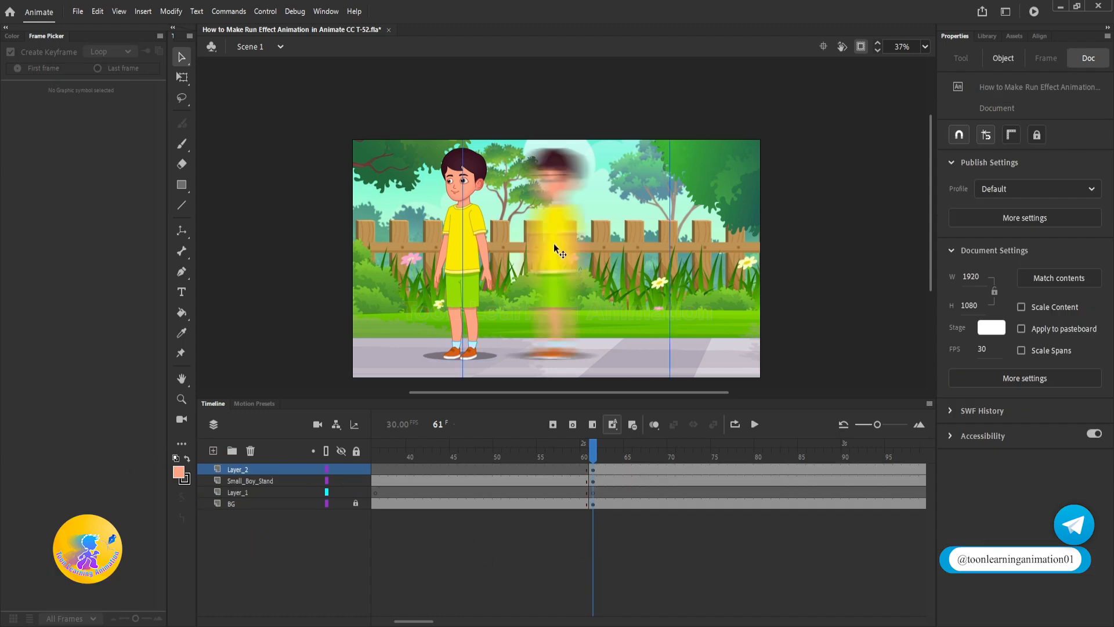
Position the blurred boy image beside the standing boy at frame 61 and convert it to a movie clip symbol named Run EF.
scroll(552, 243, up, 1)
mouse_move(577, 255)
mouse_down()
mouse_move(490, 248)
mouse_move(560, 242)
mouse_up()
click(593, 470)
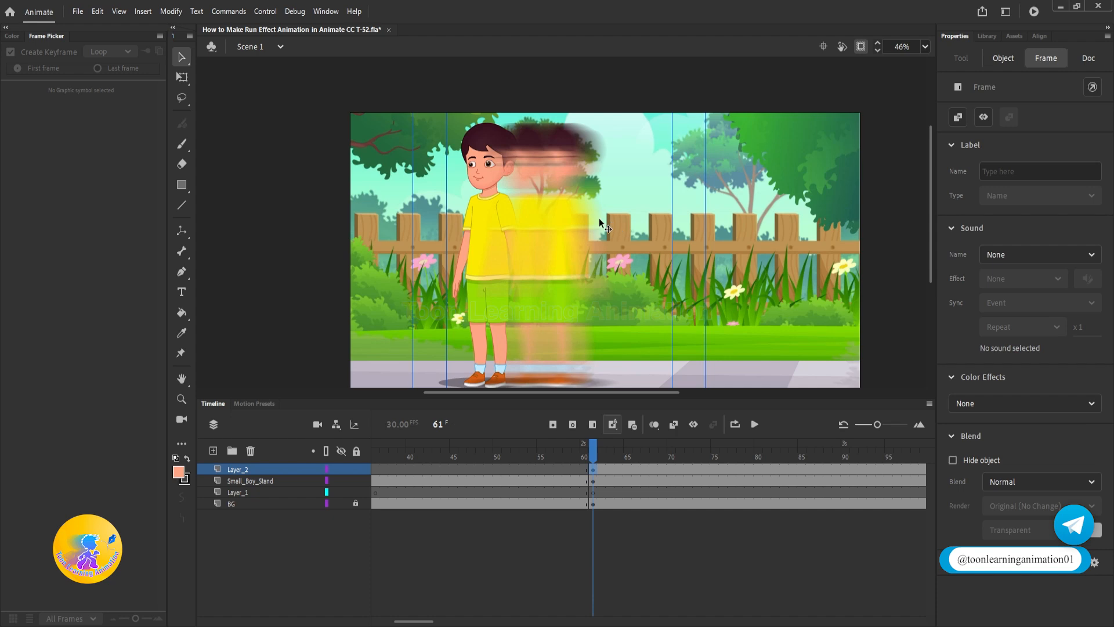
key(F8)
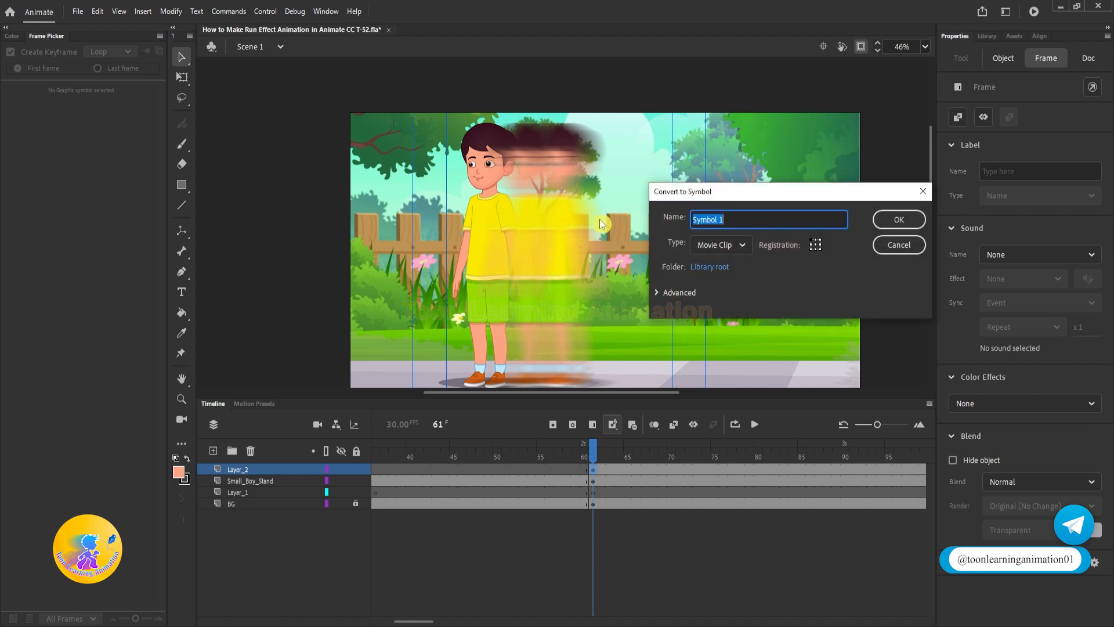
text(Run EF)
click(908, 221)
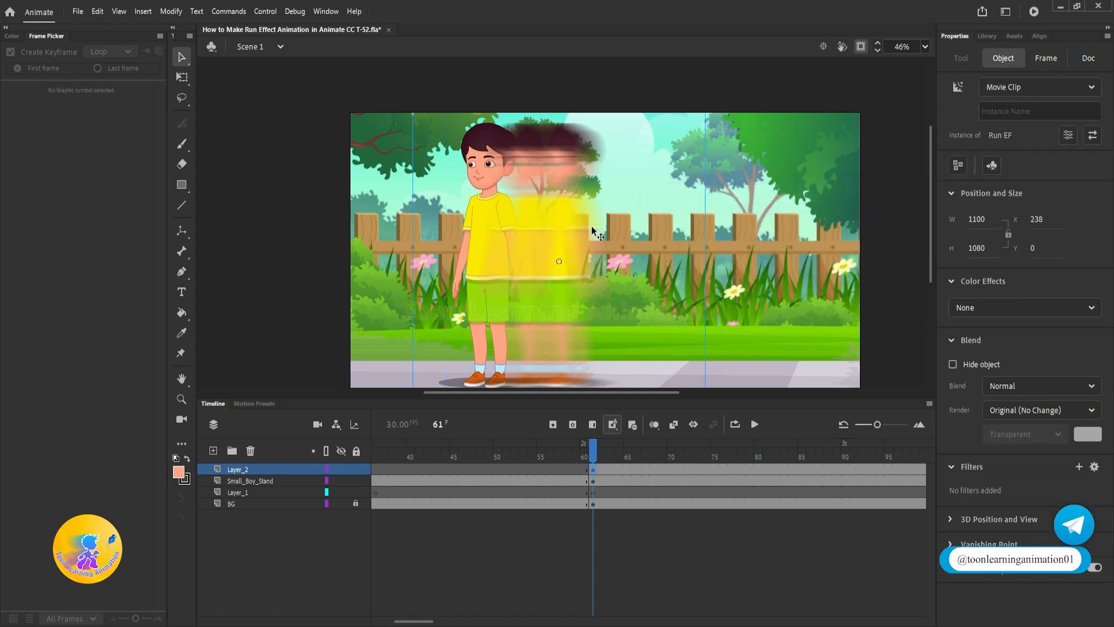
Shift the Run EF clip closer behind the boy and apply an Alpha color effect of 75%.
drag(566, 221, 555, 219)
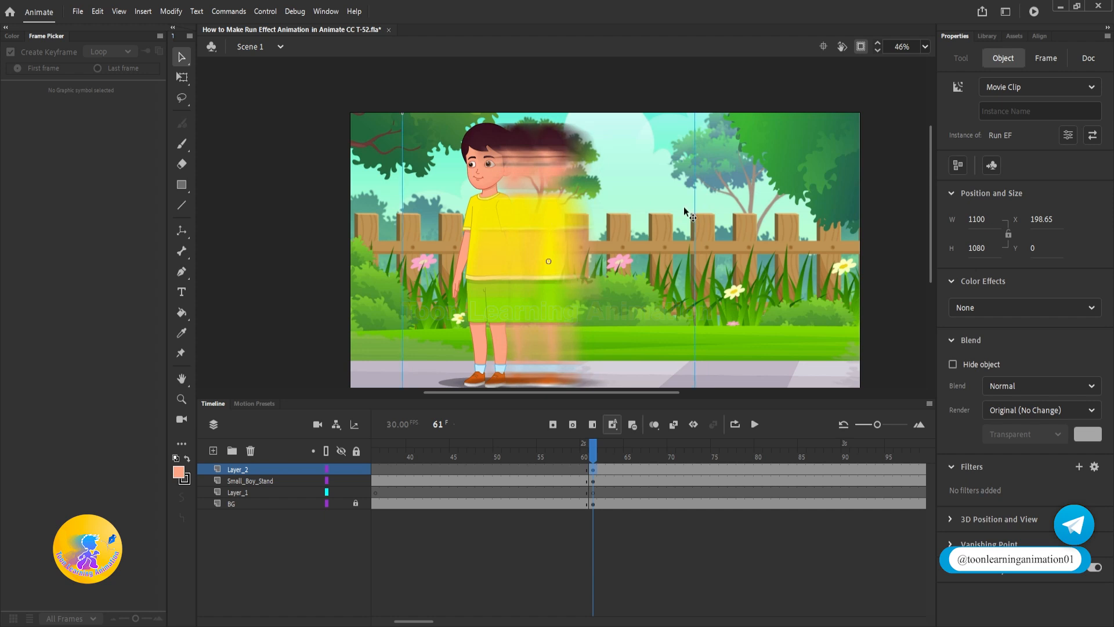
click(1021, 308)
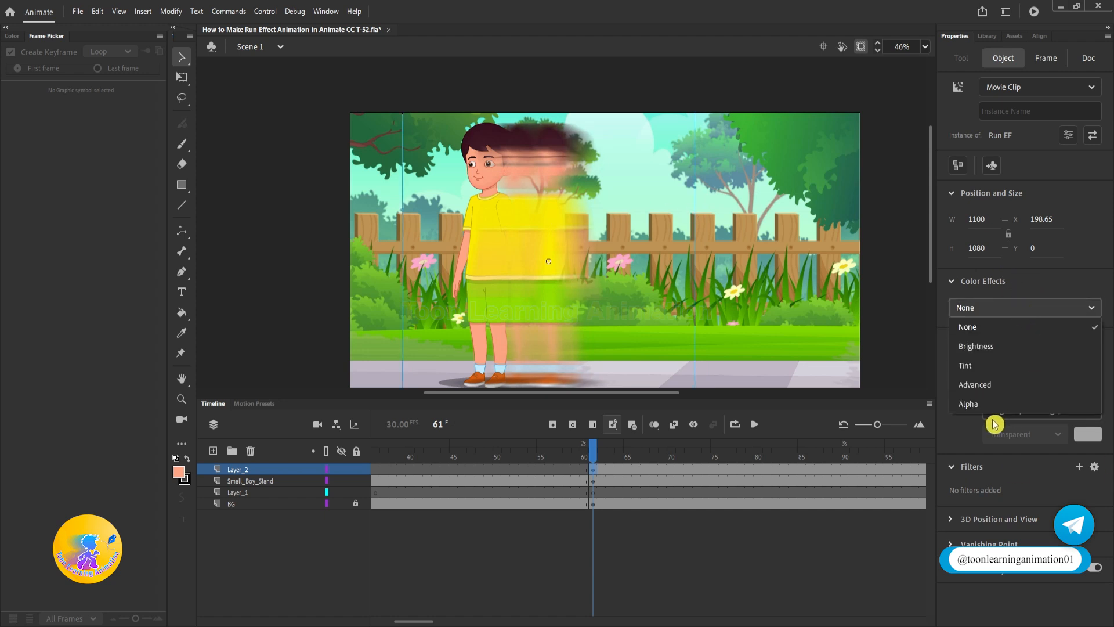
click(1026, 397)
drag(954, 343, 1058, 347)
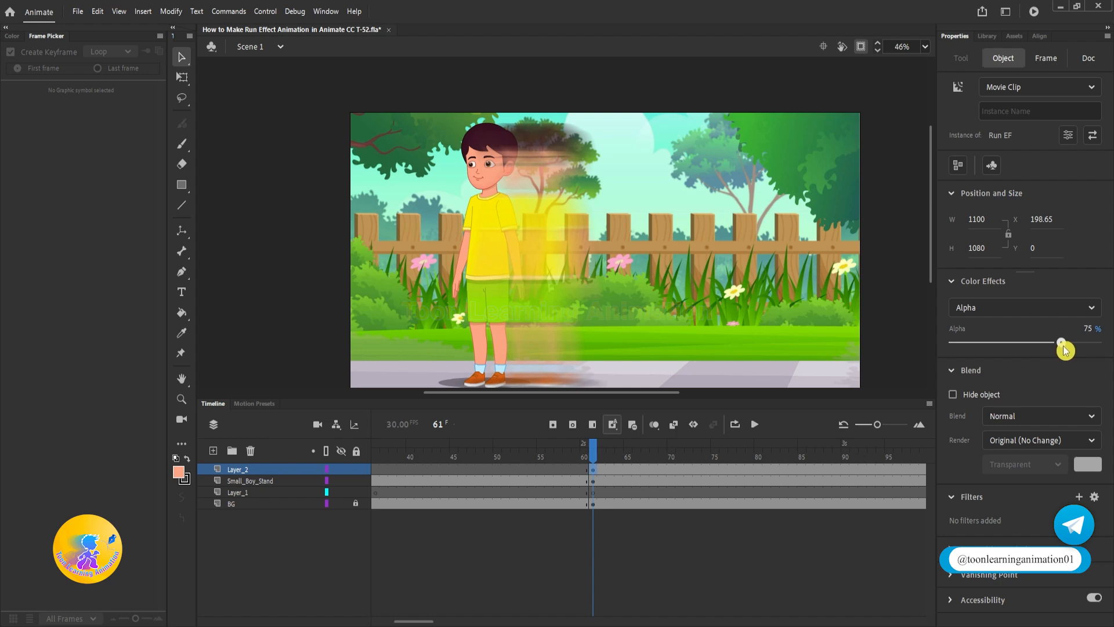
click(647, 540)
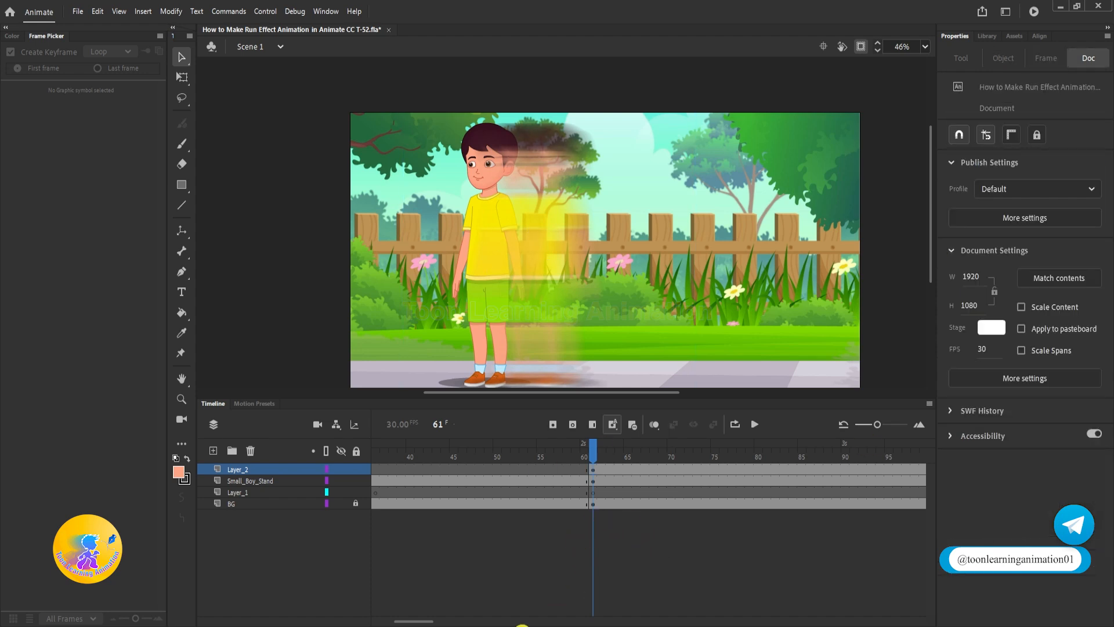
Move Layer_2 with the blur below the Small_Boy_Stand layer.
drag(434, 622, 343, 621)
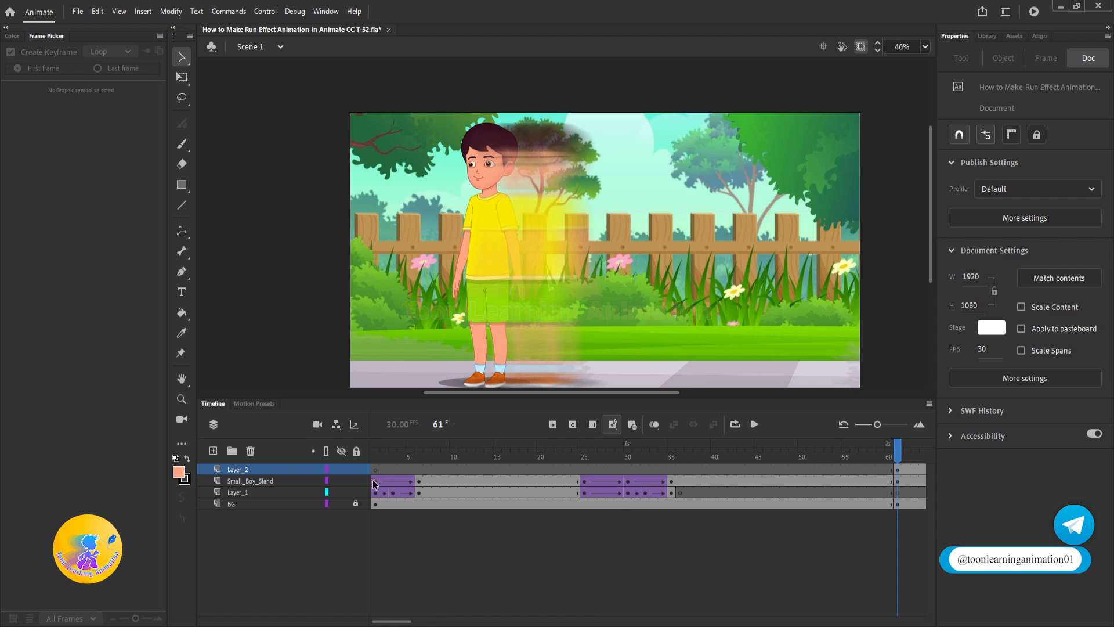
click(562, 152)
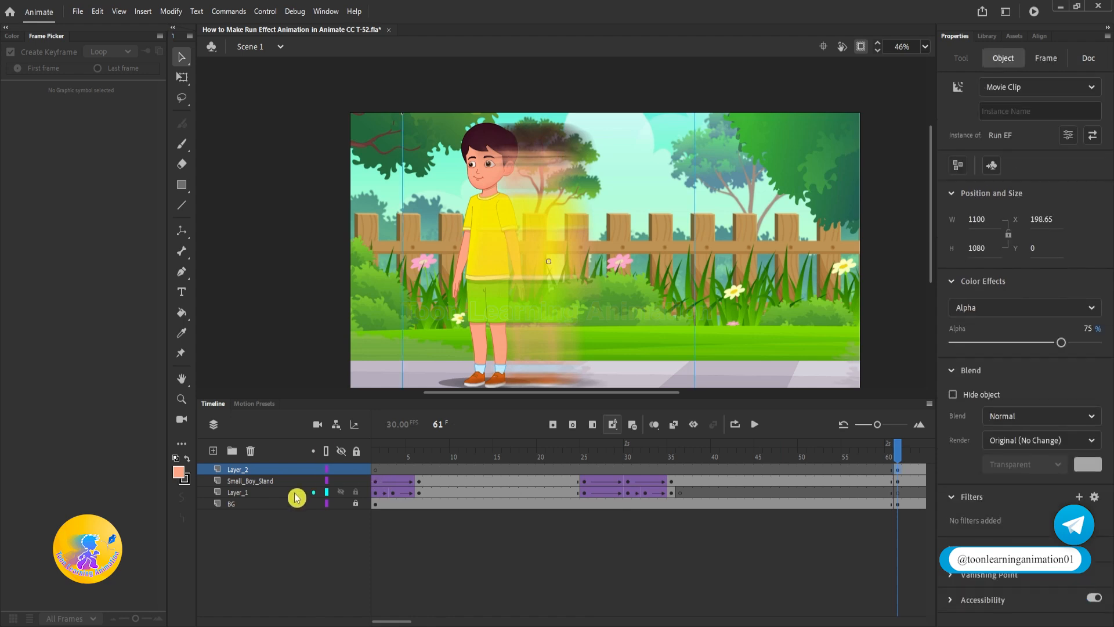
drag(249, 468, 243, 488)
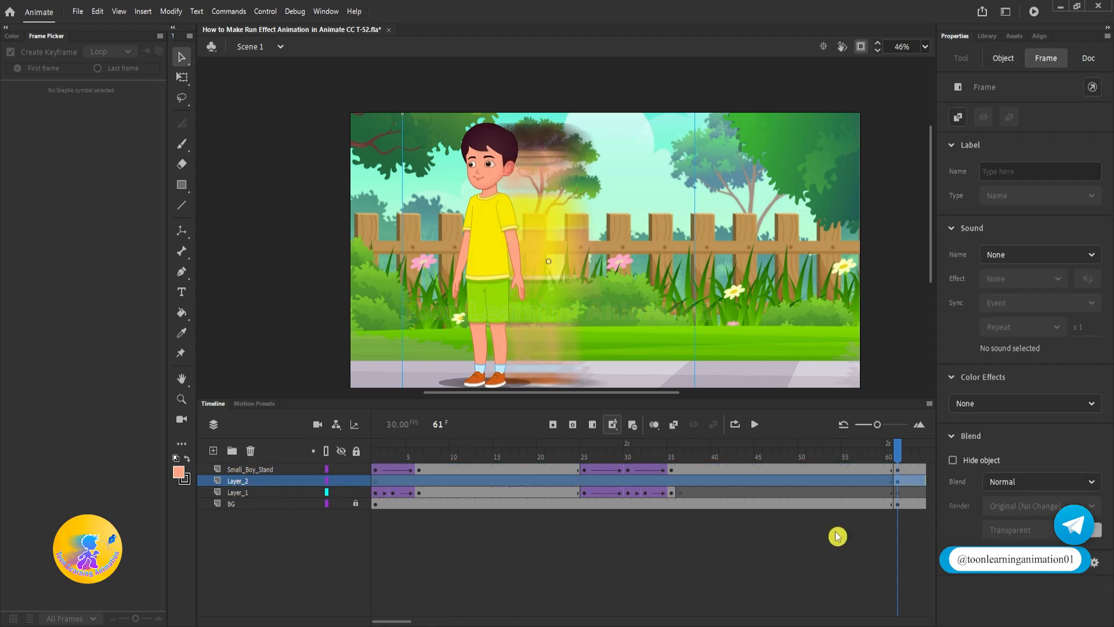
Move the boy and his blur together toward the middle of the stage, then nudge the blur closer to him at about X 557.
click(494, 171)
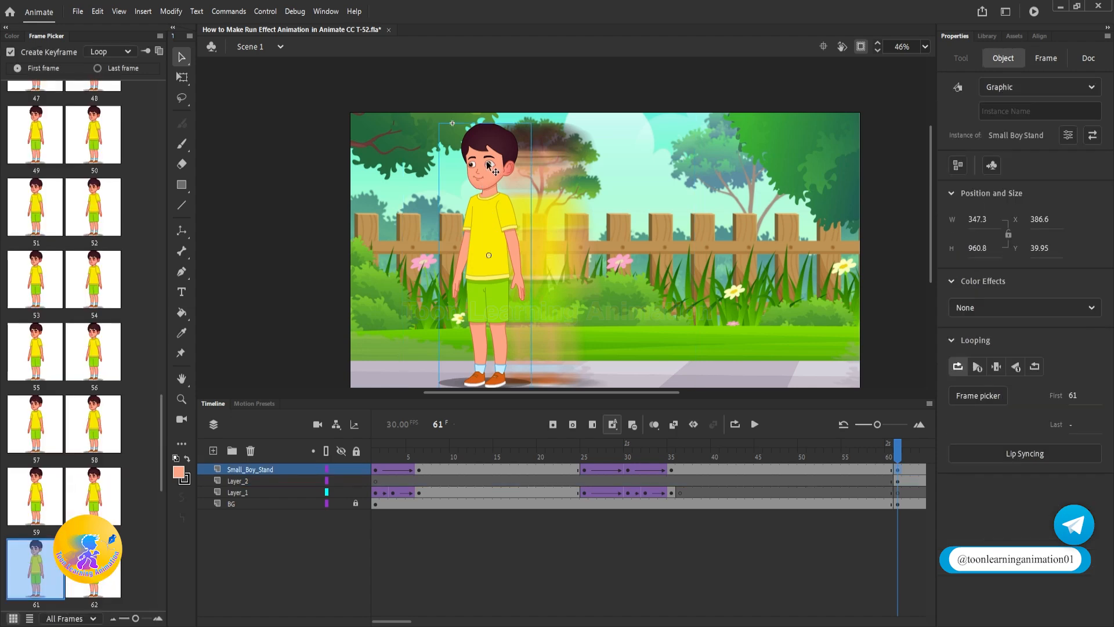
drag(1075, 396, 430, 545)
shift+click(692, 226)
drag(507, 232, 609, 233)
drag(799, 265, 736, 233)
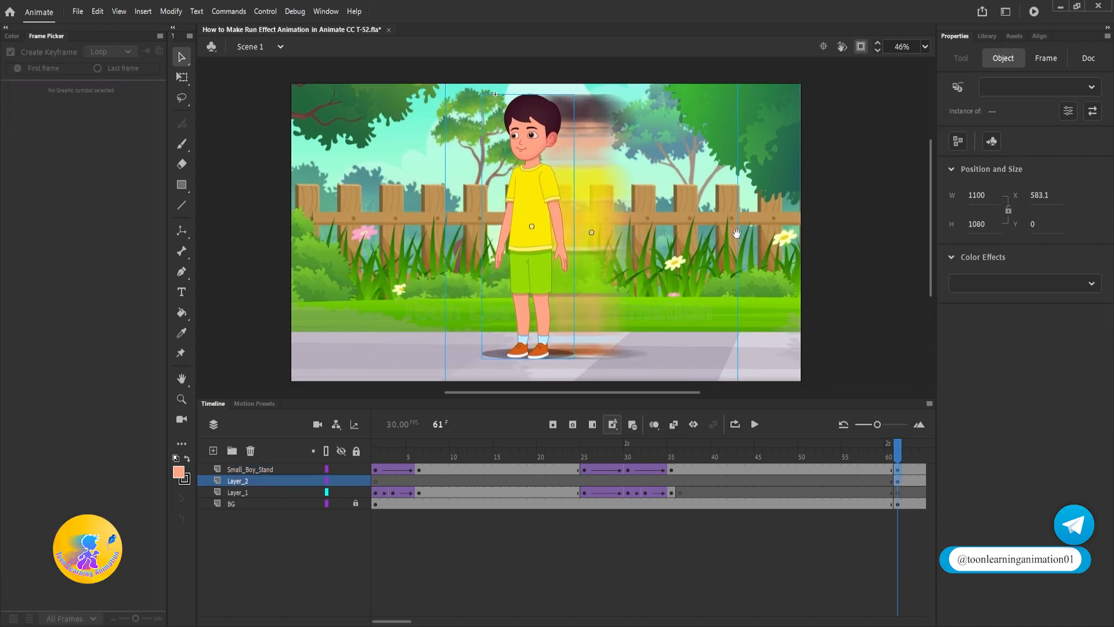
drag(593, 245, 586, 245)
Keyframe both boy and blur at frame 65, move them off the stage's left side, add classic tweens and preview the run.
drag(402, 621, 429, 621)
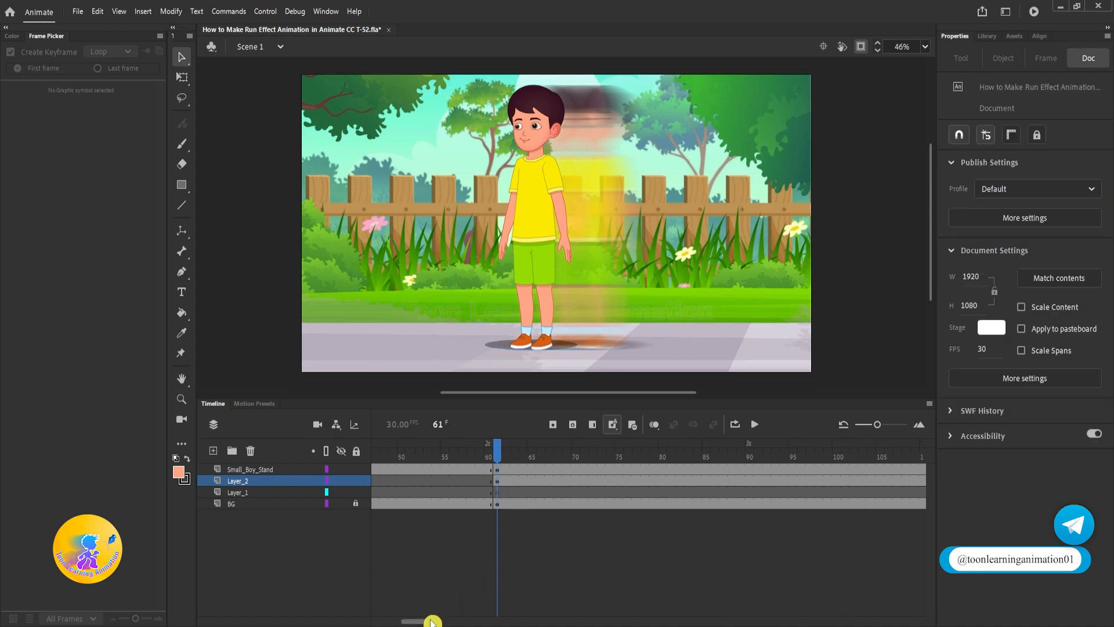
drag(408, 621, 379, 622)
drag(896, 451, 453, 478)
drag(640, 228, 712, 246)
drag(711, 174, 360, 180)
drag(428, 467, 432, 479)
right_click(433, 479)
click(484, 129)
click(414, 457)
key(Return)
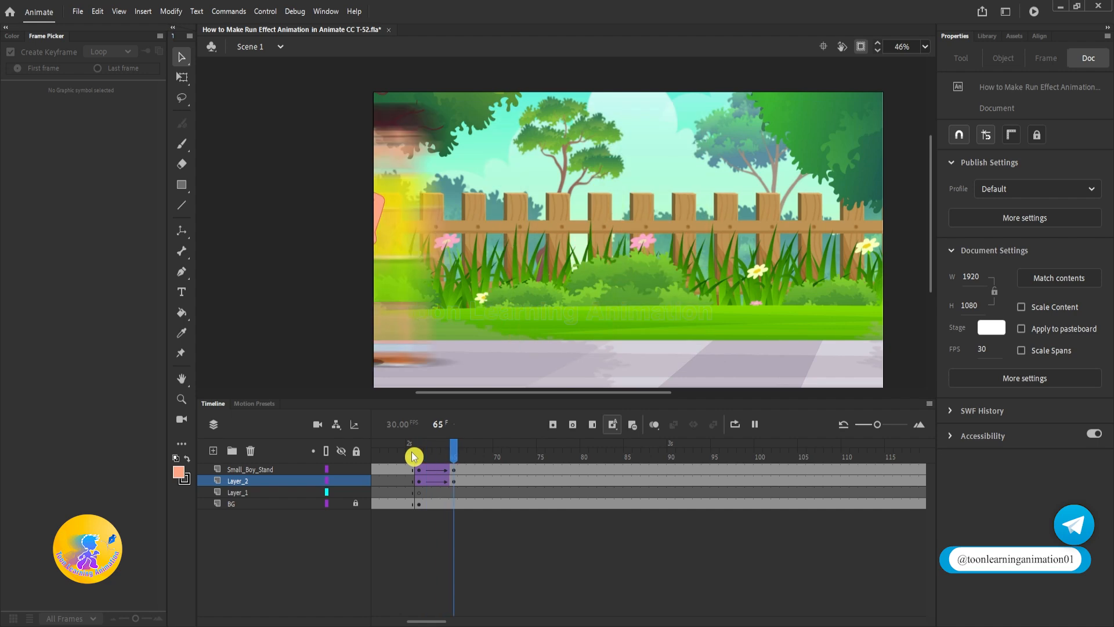
drag(457, 454, 416, 457)
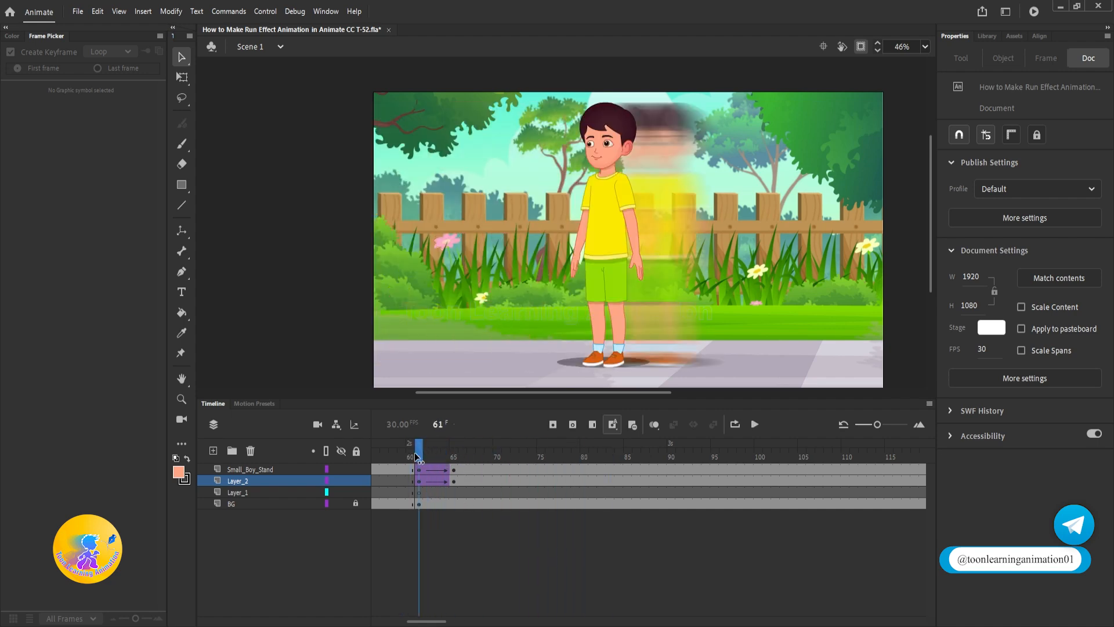
Extend the Small_Boy_Stand and Layer_2 tweens so their end keyframes fall on frame 66.
key(q)
click(664, 221)
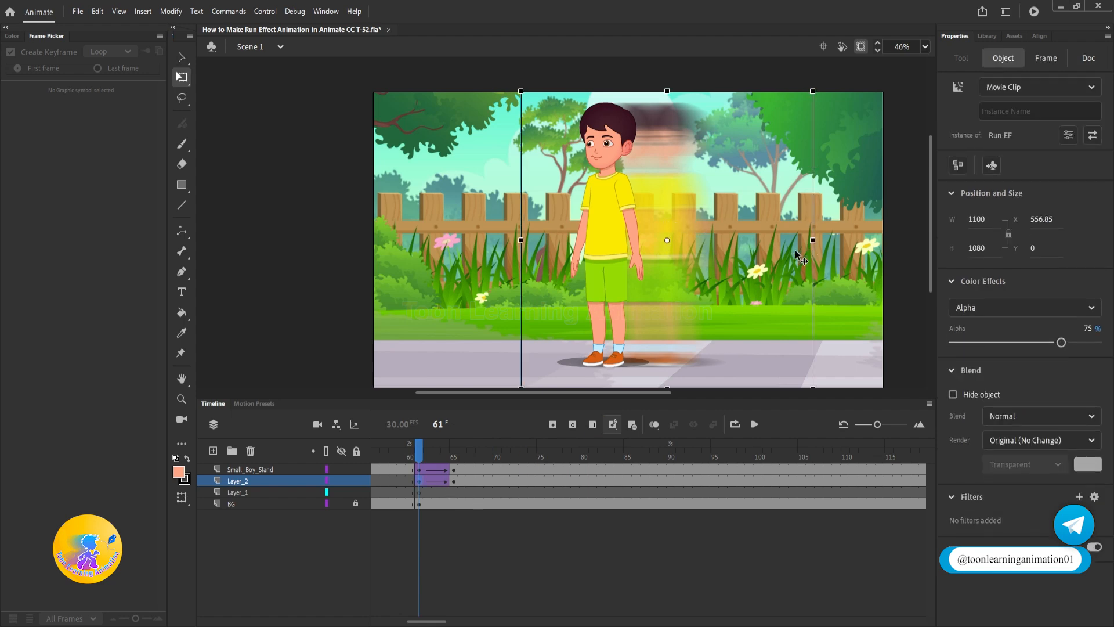
drag(461, 468, 462, 482)
key(F6)
click(455, 480)
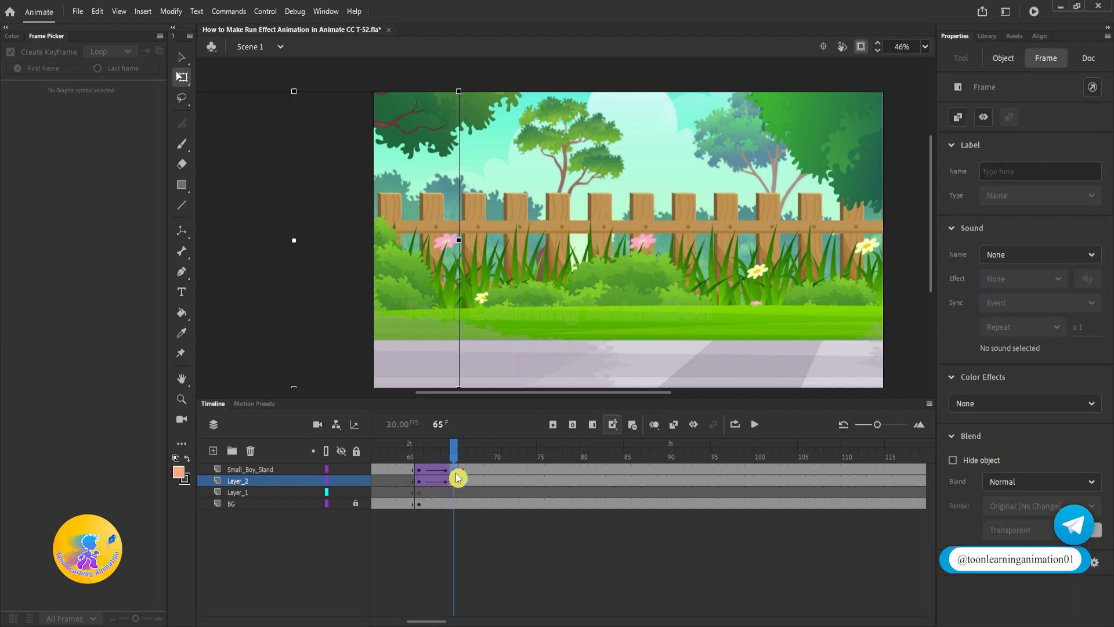
Insert keyframes at frames 62 and 63 on Layer_2 and narrow the frame 61 blur to about 716 px wide.
drag(451, 457, 436, 453)
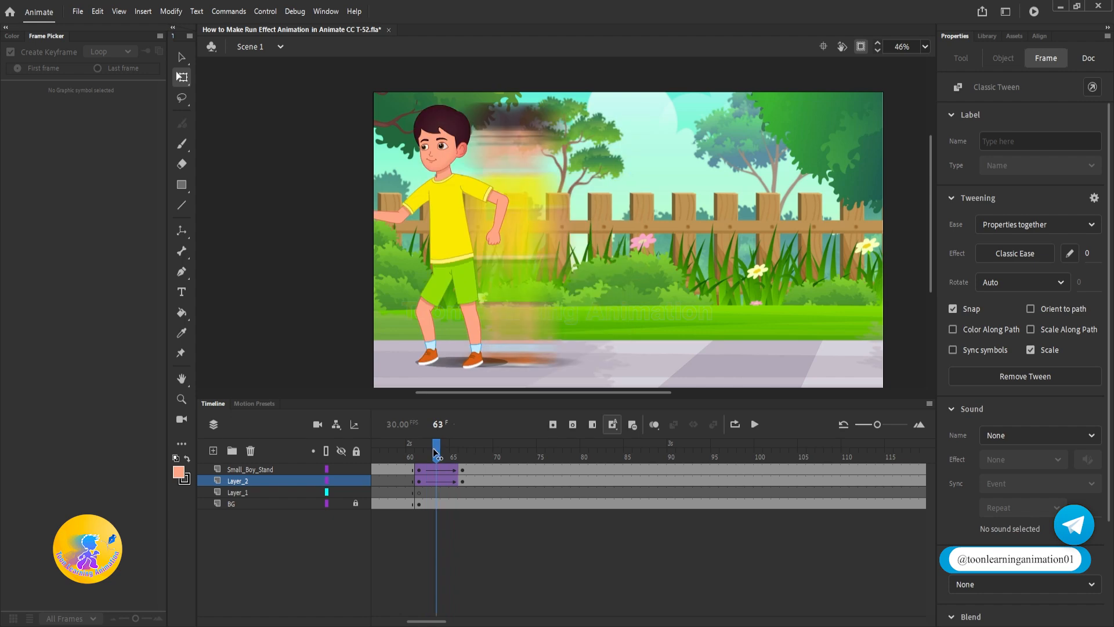
click(435, 481)
key(F6)
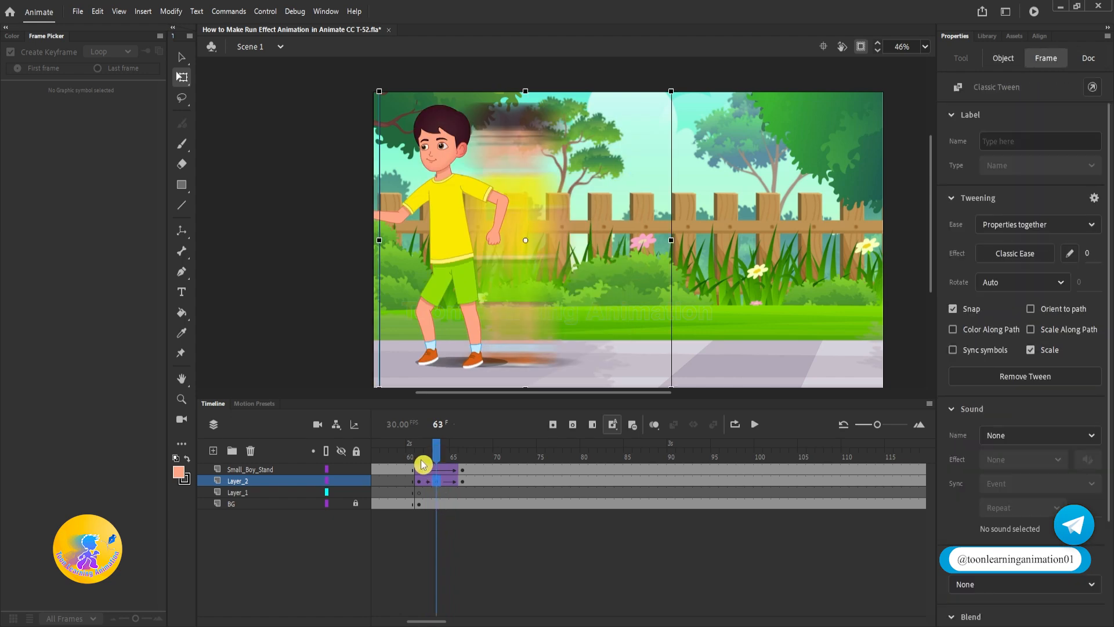
click(419, 456)
click(676, 205)
drag(815, 239, 714, 235)
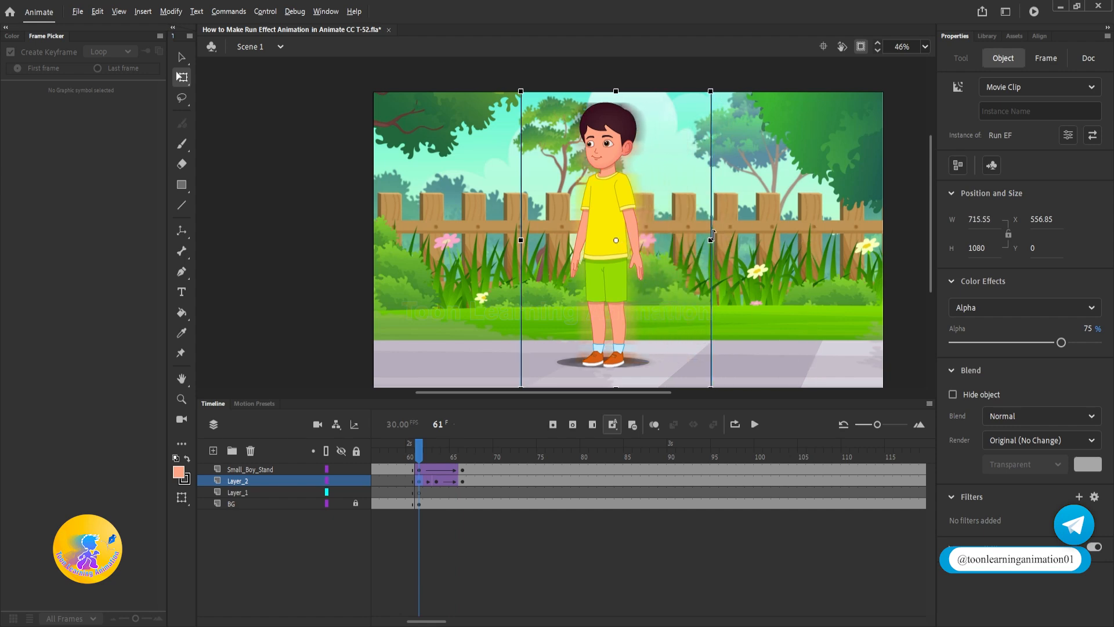
At frame 63, stretch the Run EF blur to about 1871 px wide and align it behind the boy at about X -265.
click(436, 456)
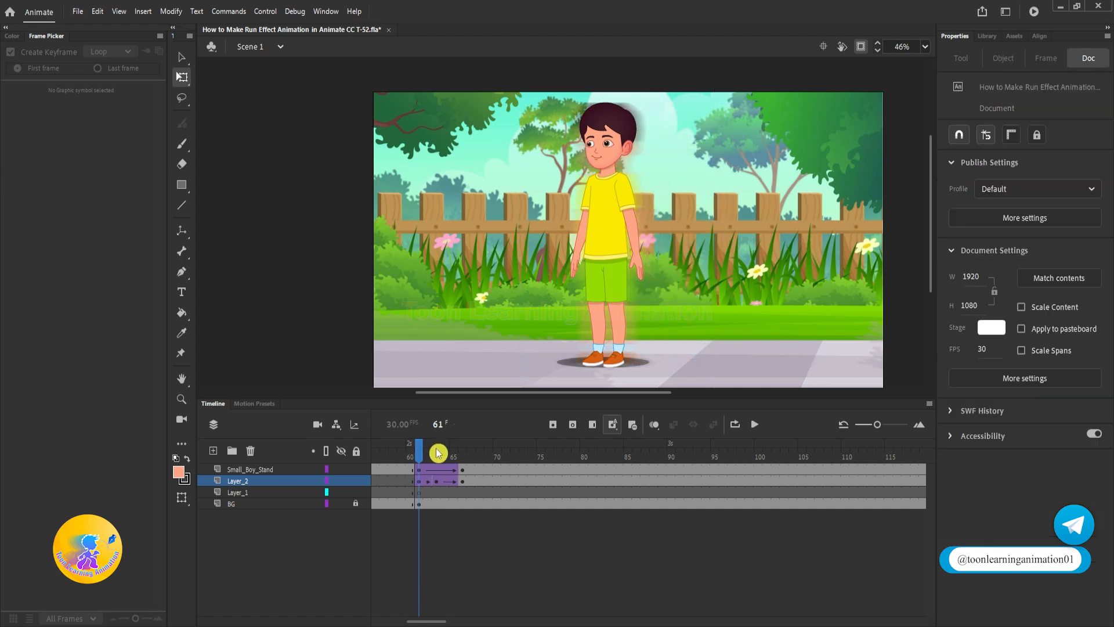
click(533, 198)
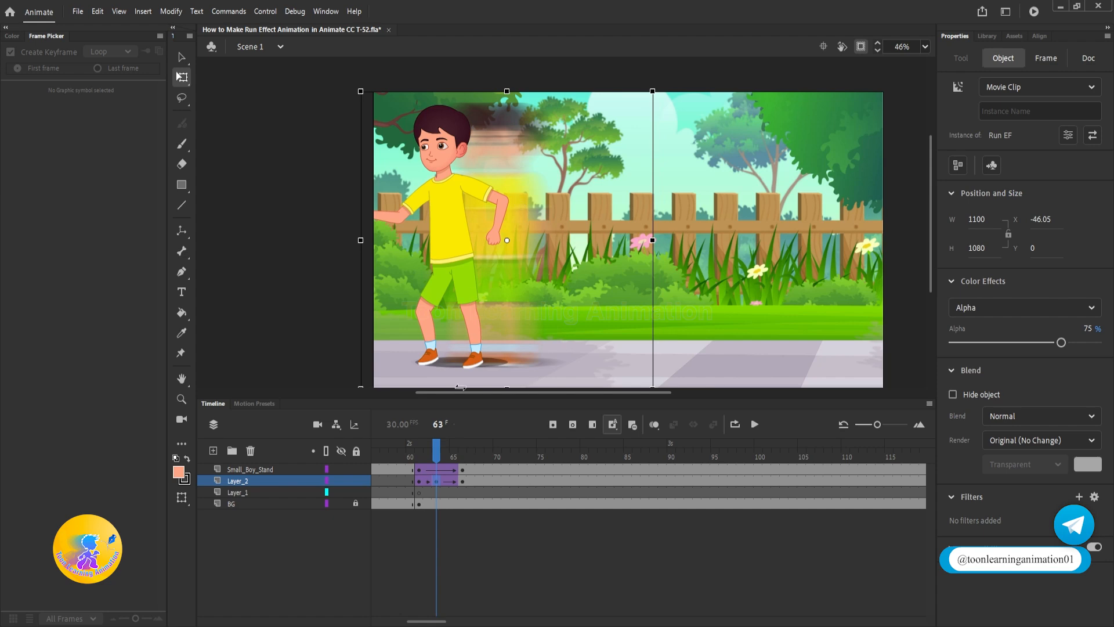
mouse_move(436, 453)
mouse_down()
mouse_move(419, 452)
mouse_move(436, 453)
mouse_up()
click(662, 265)
drag(651, 240, 857, 242)
drag(649, 289, 554, 279)
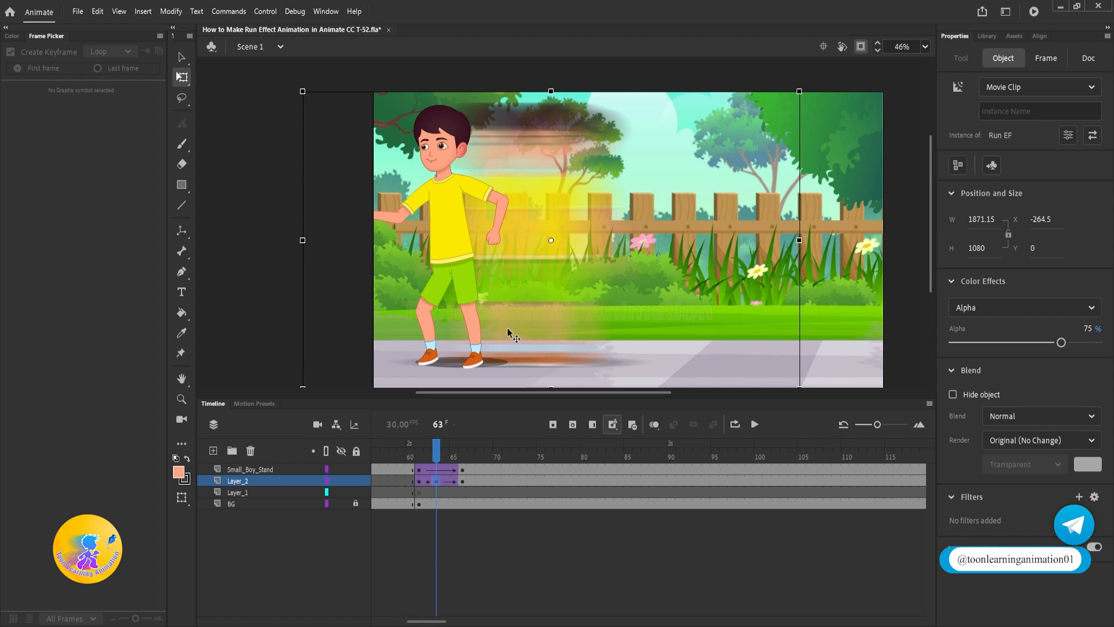
Play the run effect several times from around frame 61 to check the blur's motion.
click(420, 455)
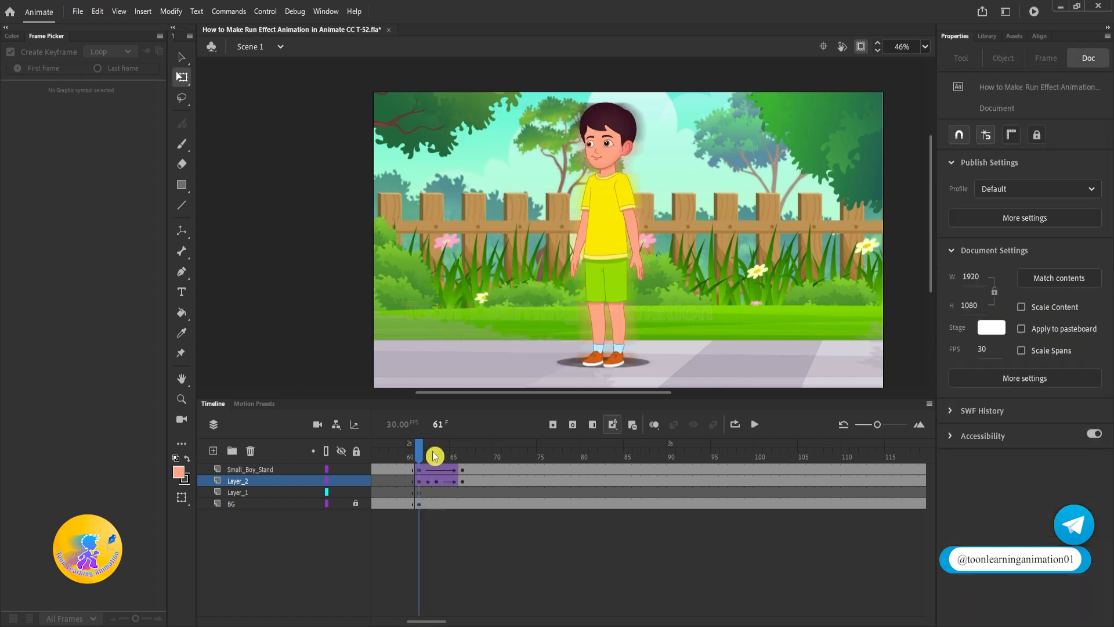
key(Return)
key(Return)
click(419, 452)
key(Return)
key(Return)
click(402, 451)
key(Return)
key(Return)
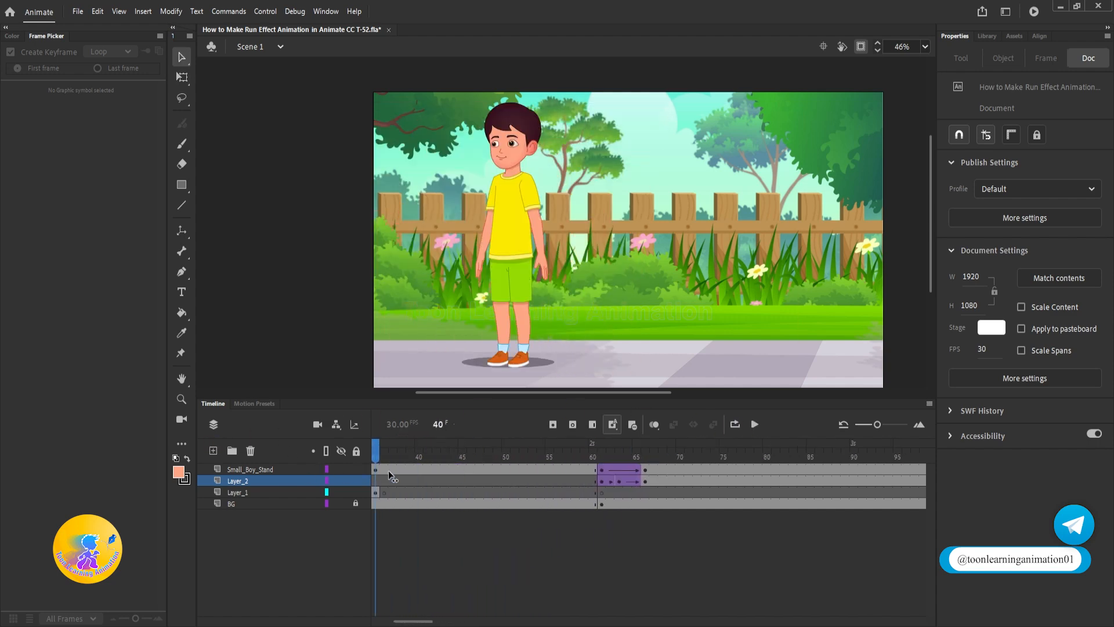
Set the Run EF blur's alpha to 60% at frames 61 and 63.
drag(387, 473, 604, 471)
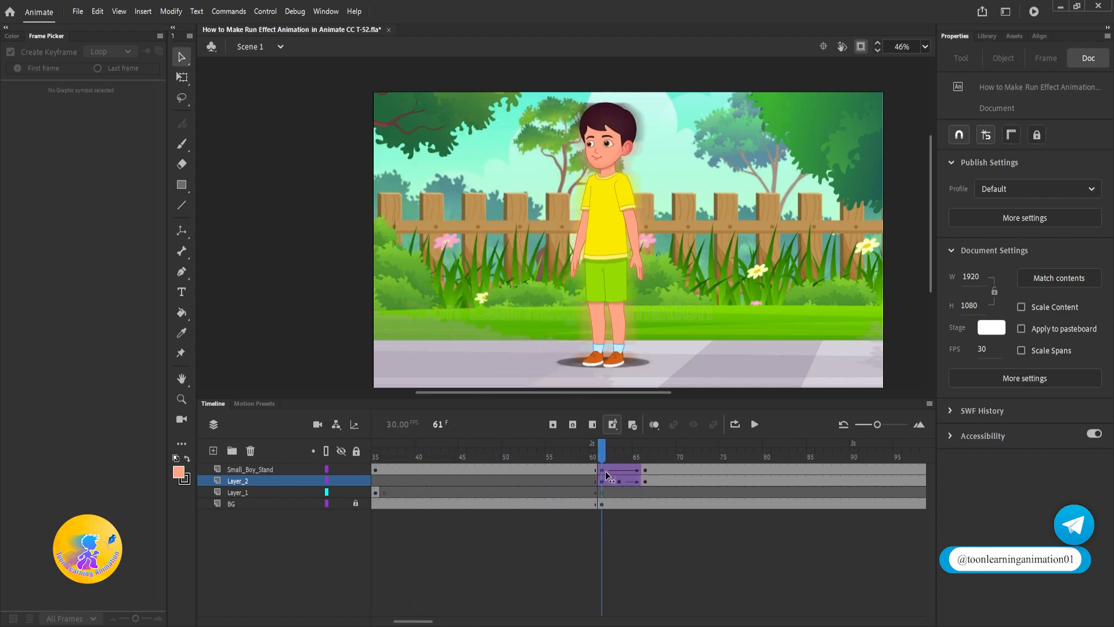
click(632, 162)
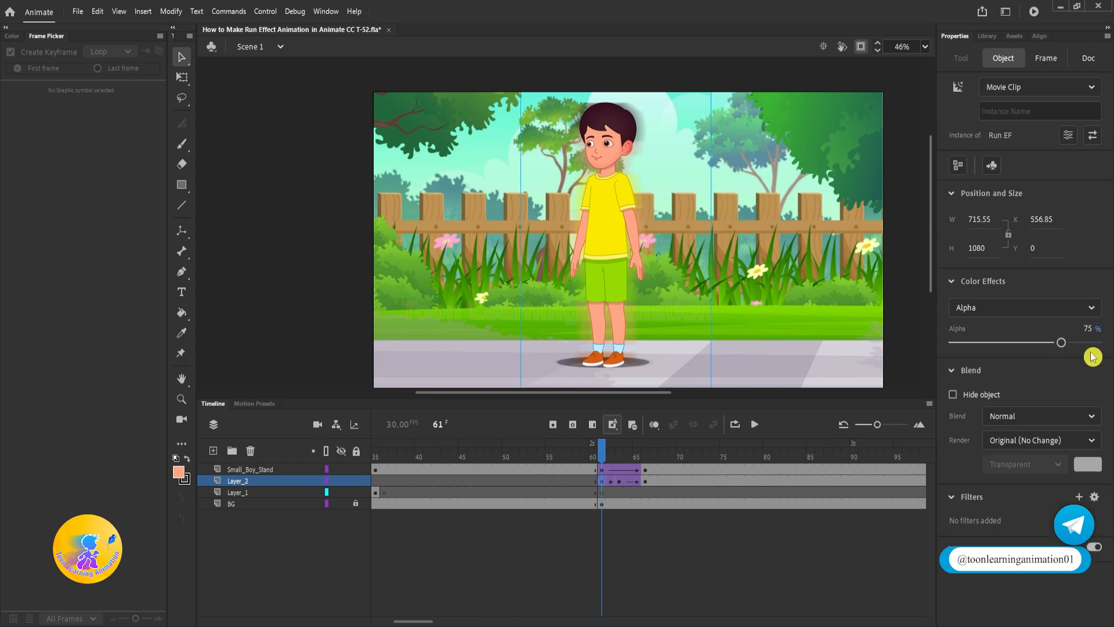
text(60)
click(619, 460)
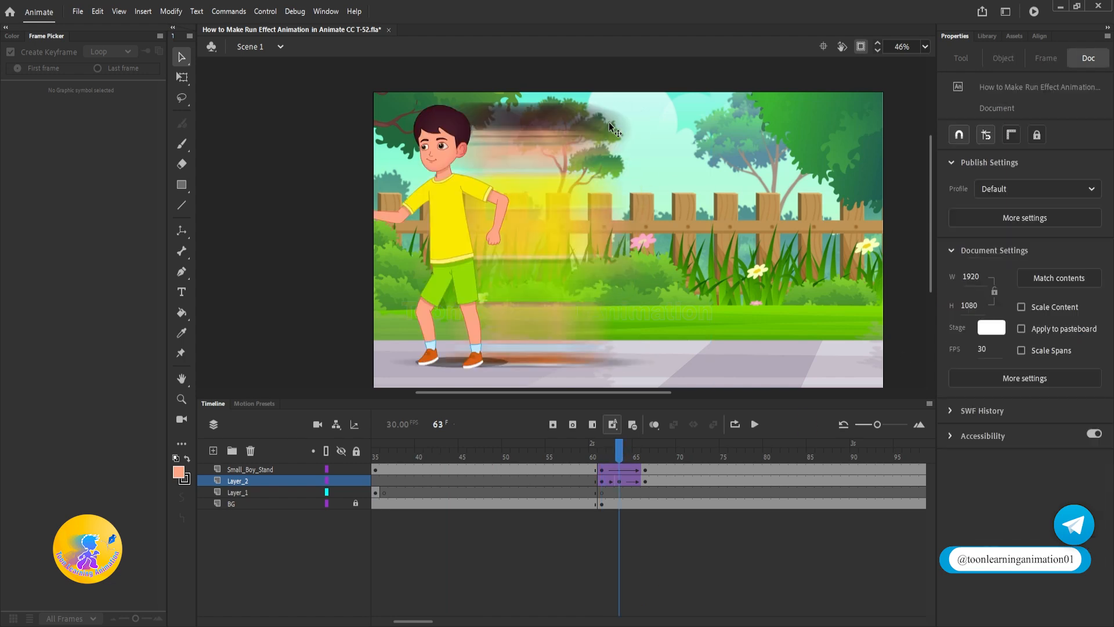
click(586, 167)
click(1087, 330)
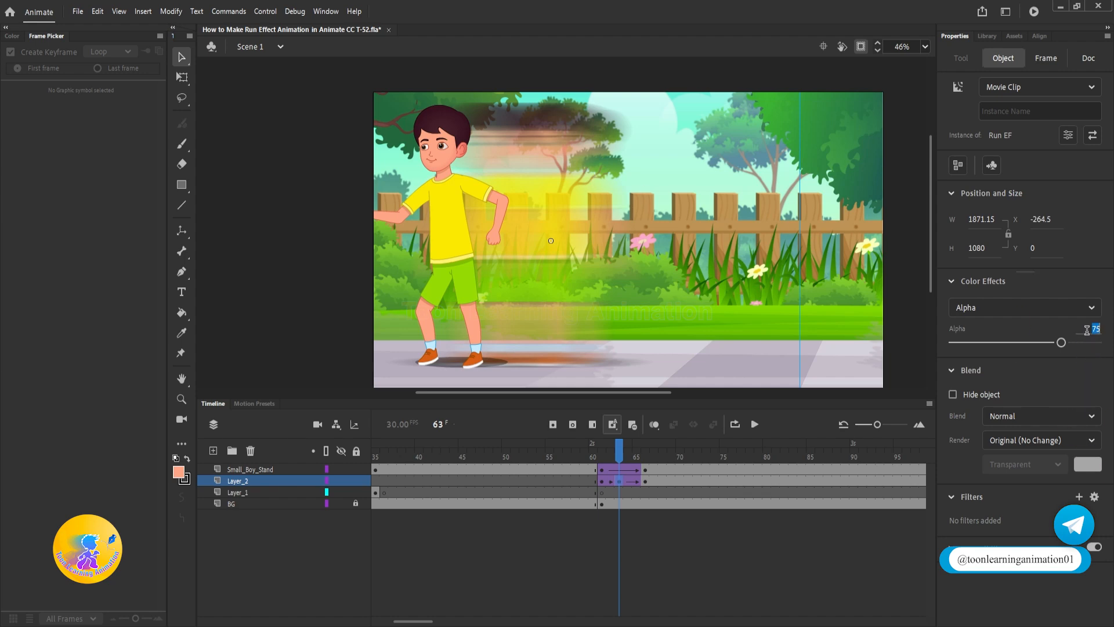
text(60)
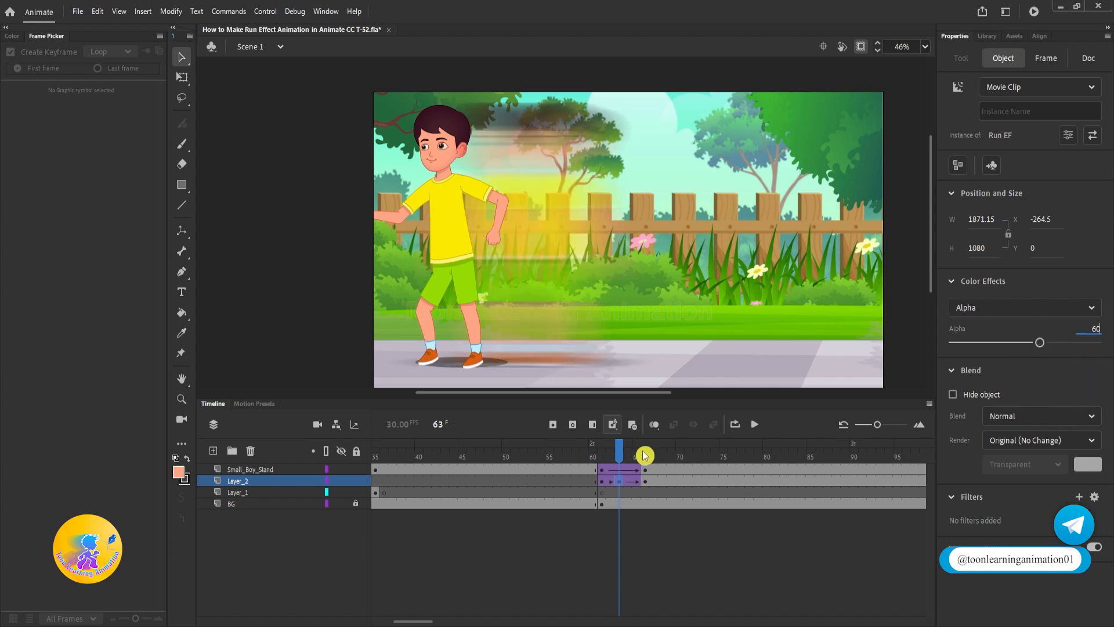
Show content outside the stage at frame 66 and set the Run EF blur's alpha there to 60%.
click(645, 455)
click(366, 327)
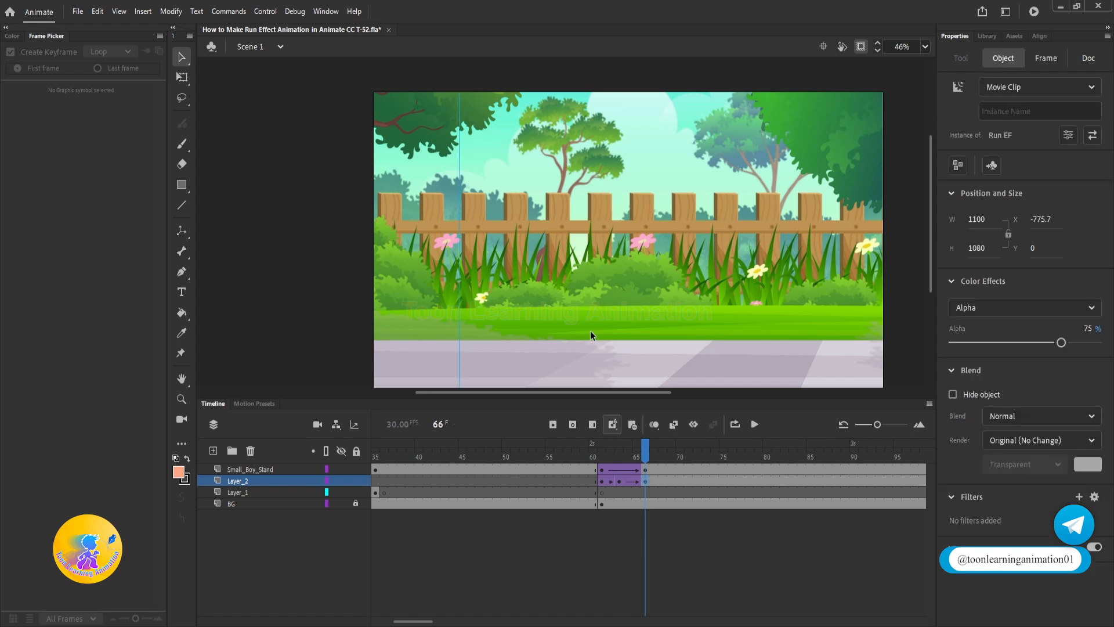
click(861, 47)
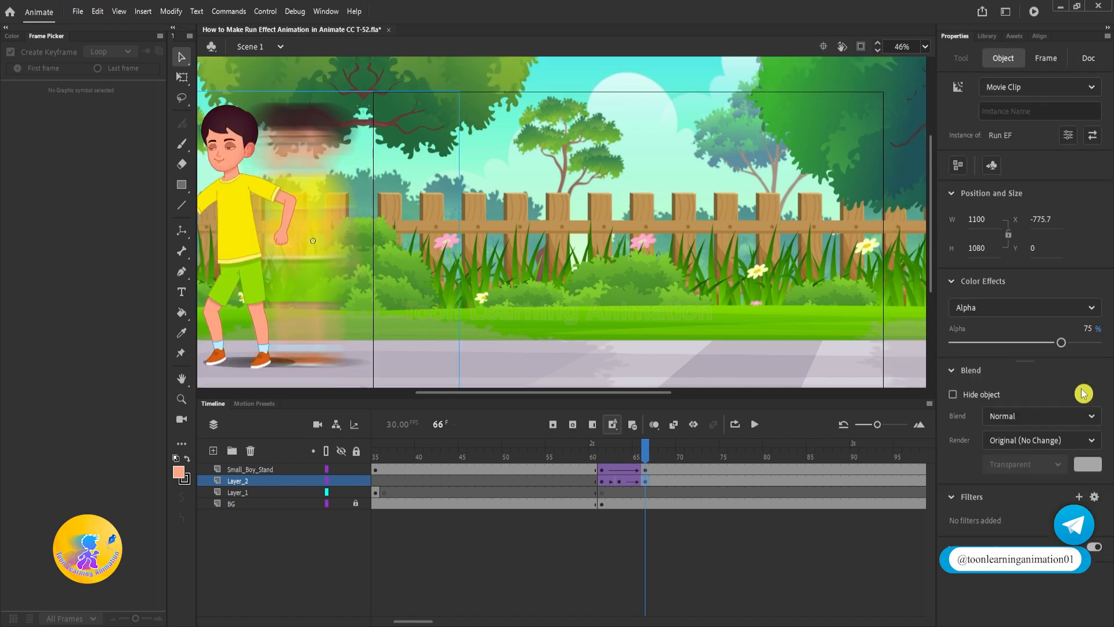
text(60)
key(Return)
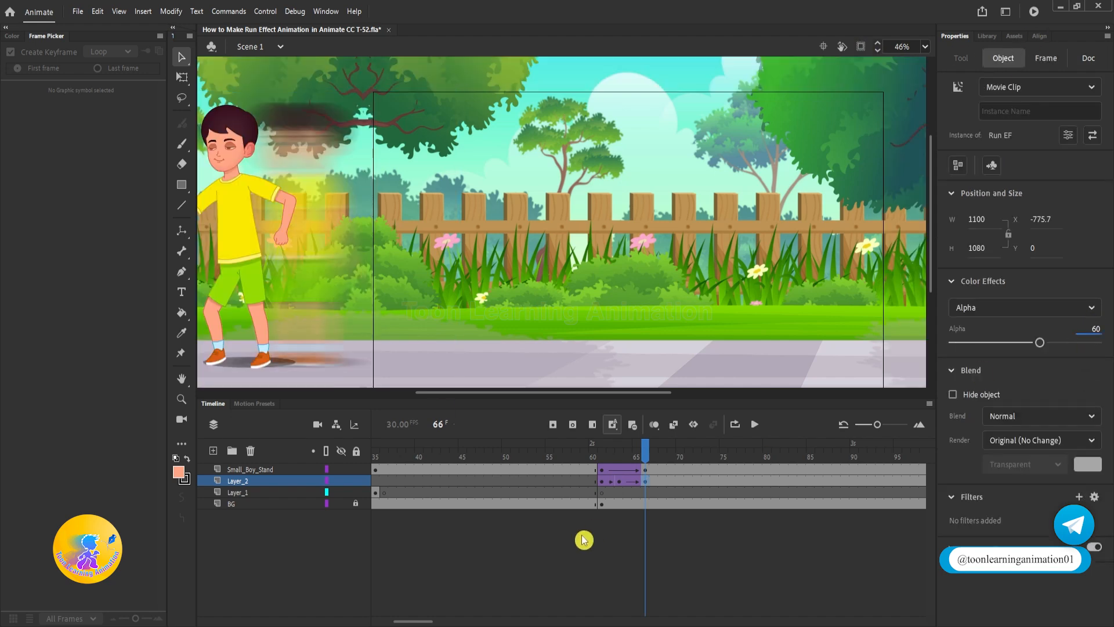
Clip the view back to the stage and play the run effect from around frame 61.
click(606, 457)
key(Return)
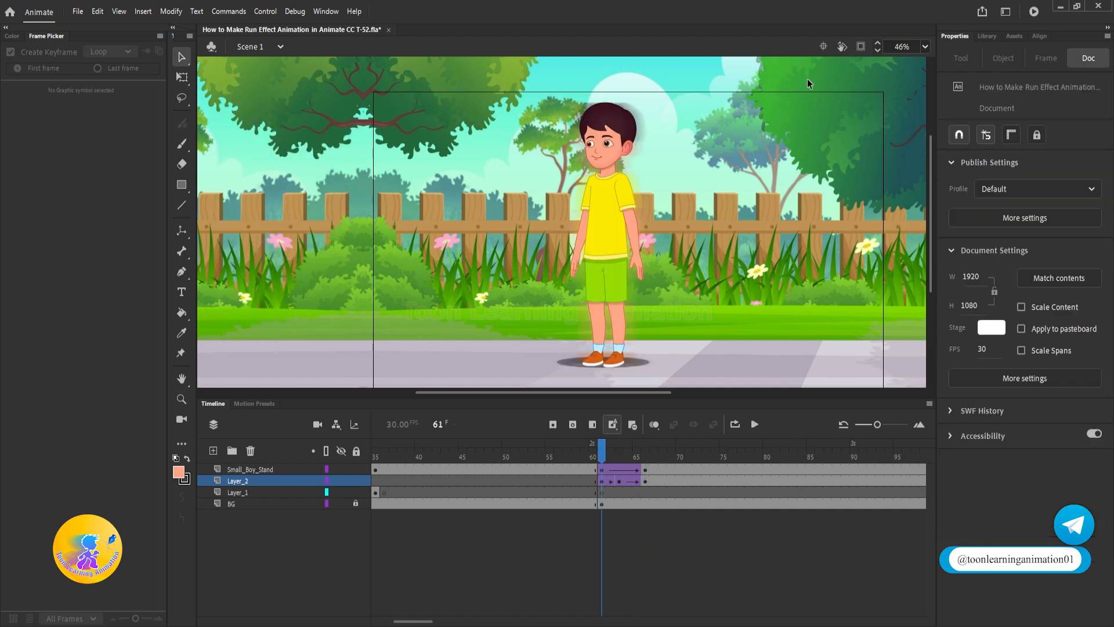
click(861, 46)
drag(589, 457, 627, 462)
key(Return)
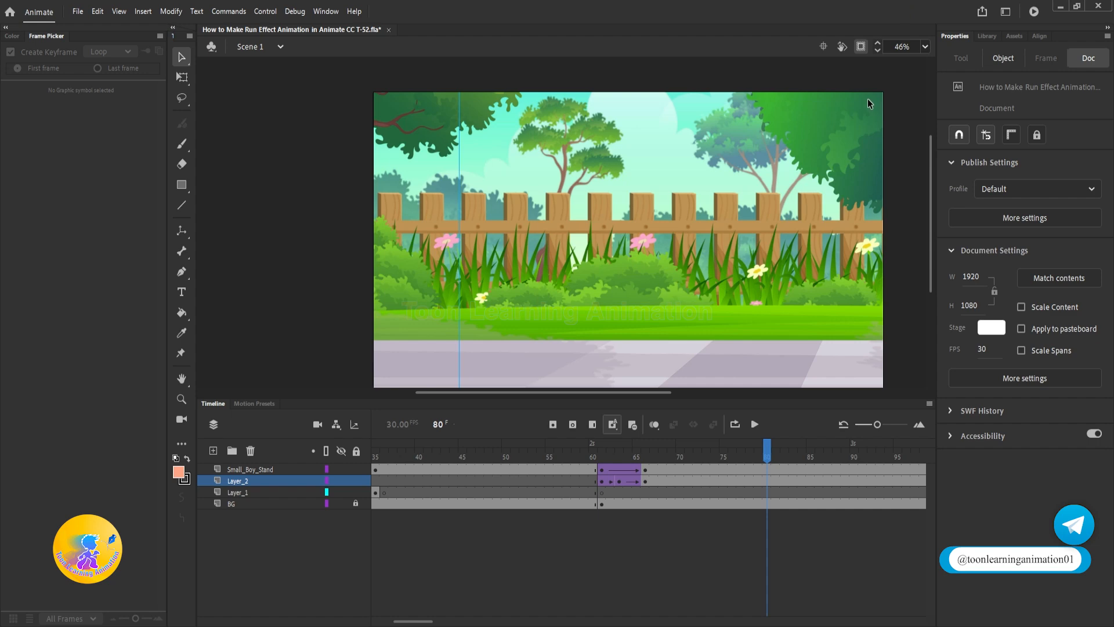
Copy the boy's run-in keyframes and tweens at frames 25–35 on Small_Boy_Stand so that they start at frame 90.
drag(413, 619, 383, 620)
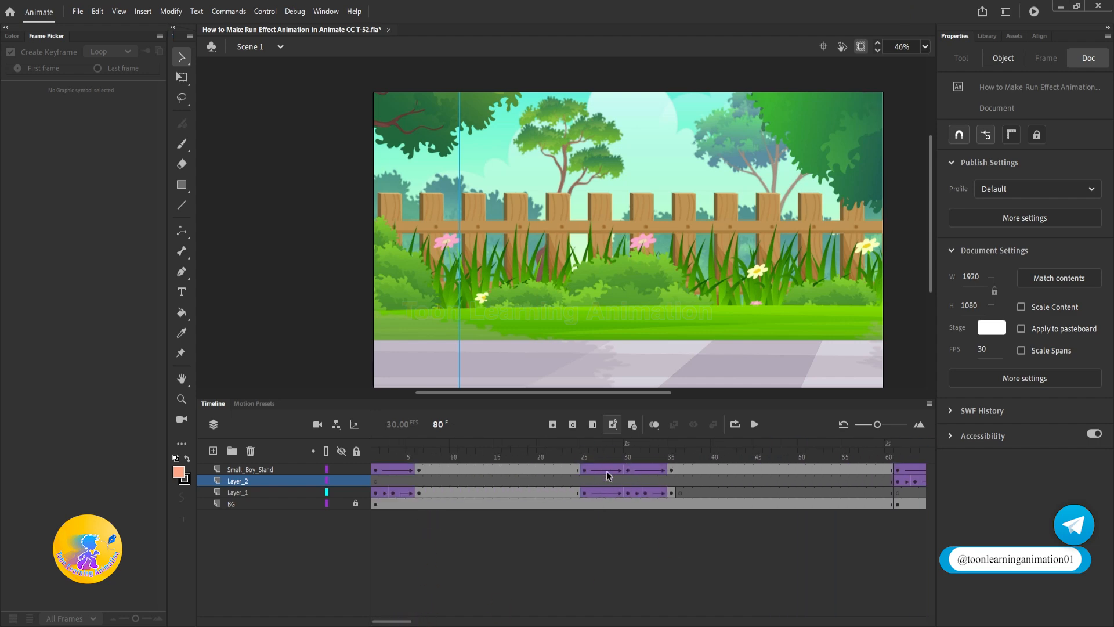
click(297, 481)
drag(672, 471, 705, 454)
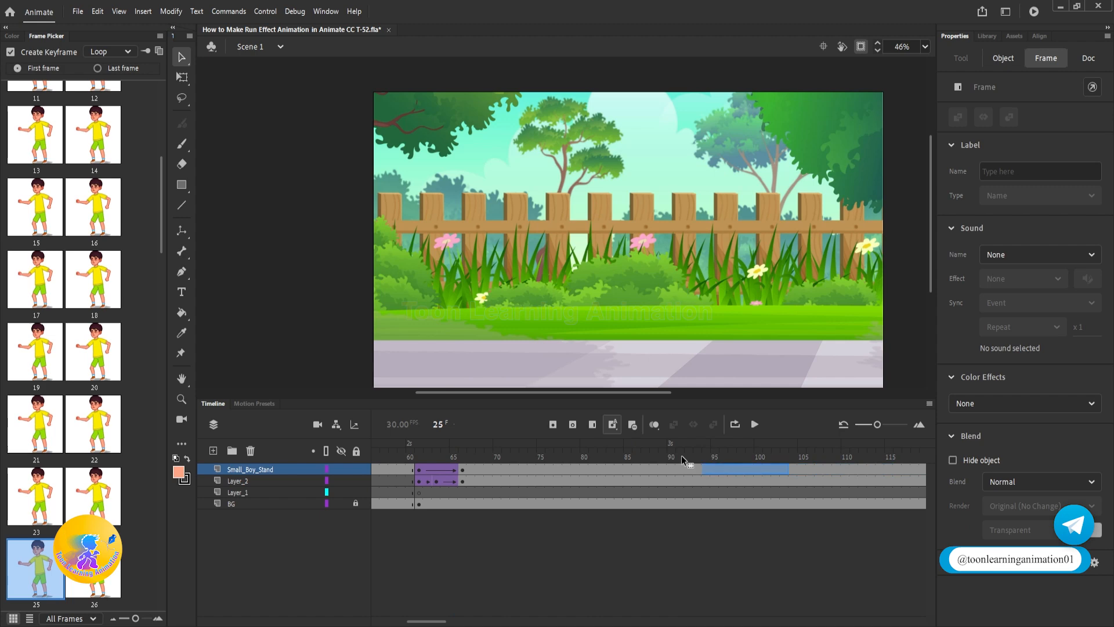
drag(671, 464, 673, 464)
Play the animation from frame 60 to check the boy's copied run-in tween.
click(410, 454)
key(Return)
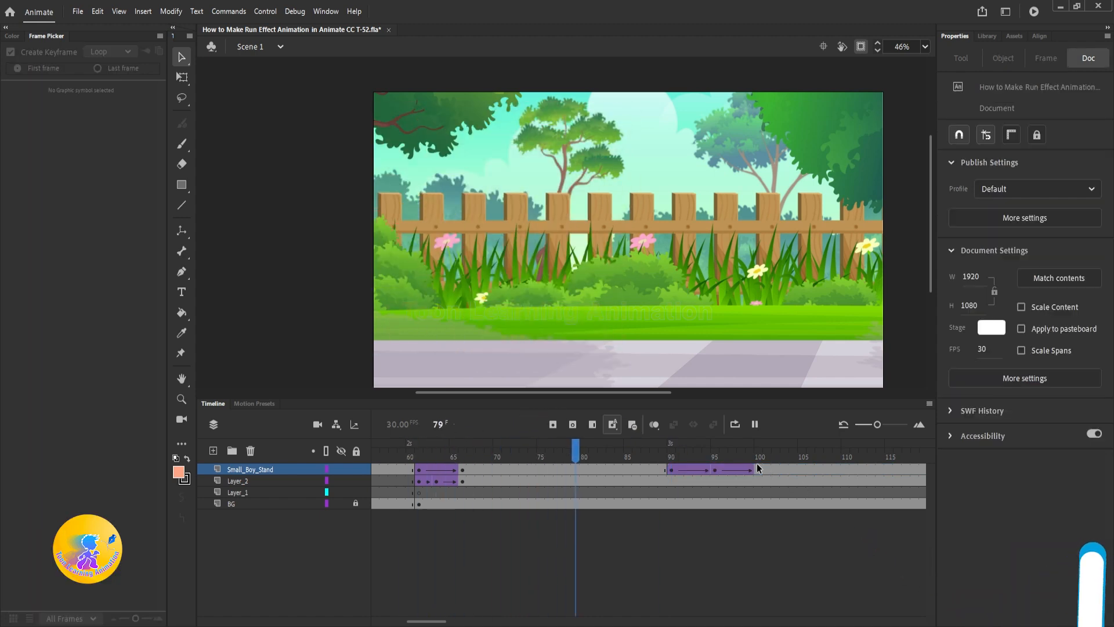
key(ctrl+Return)
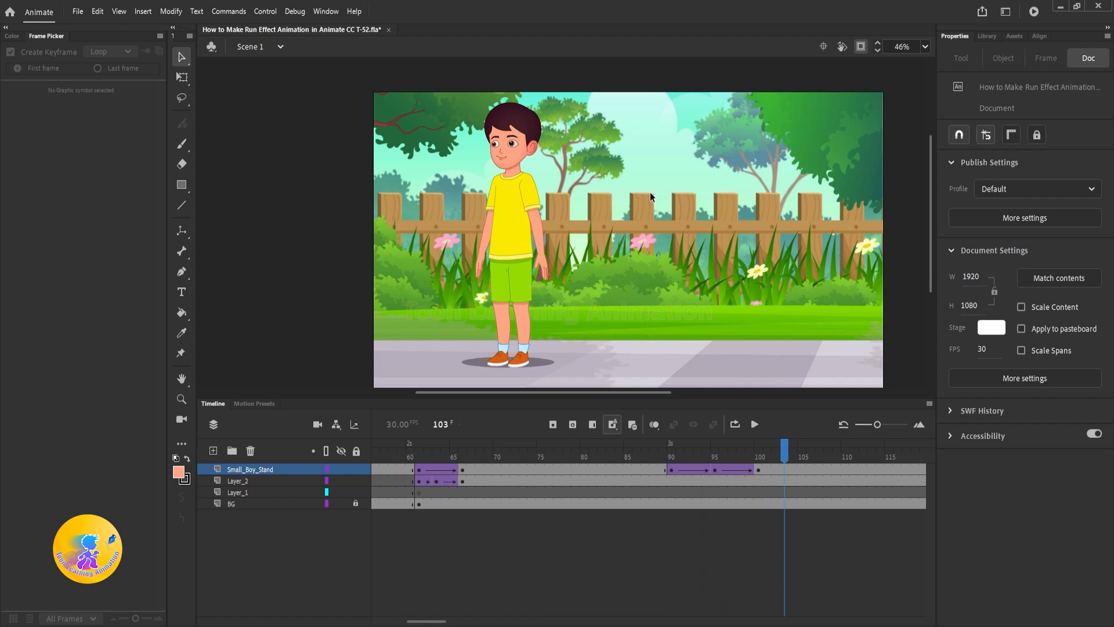
Show content outside the stage and move the Run EF blur to the right-hand side off the stage at frame 90.
click(668, 481)
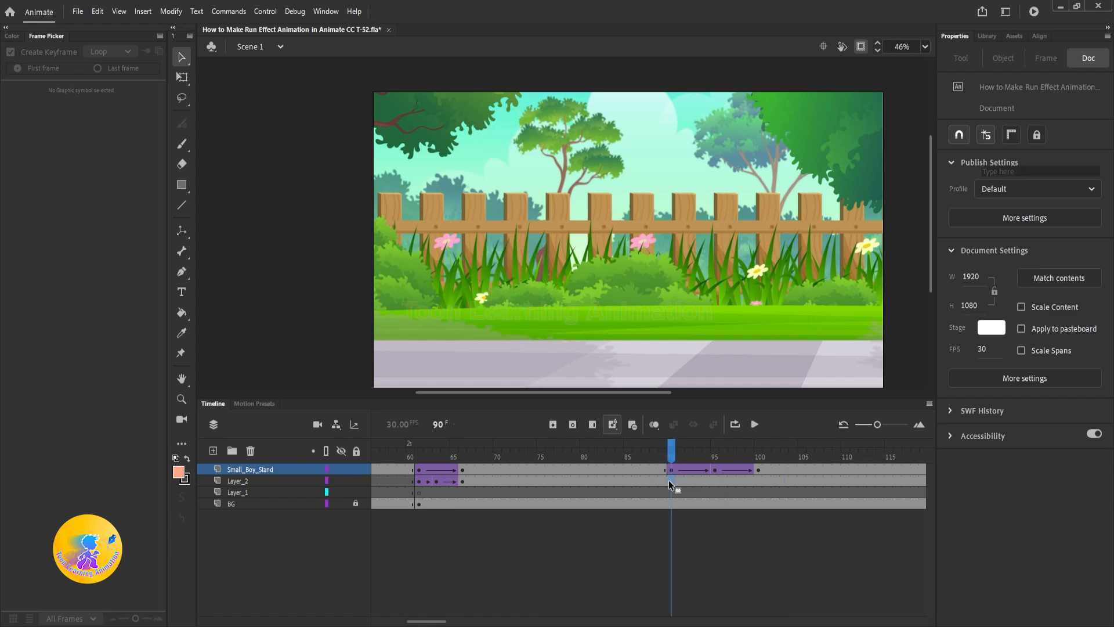
click(864, 48)
drag(296, 286, 853, 291)
Add a Layer_2 keyframe at frame 95 and move the Run EF blur close behind the arriving boy.
drag(734, 288, 434, 277)
click(716, 481)
key(F6)
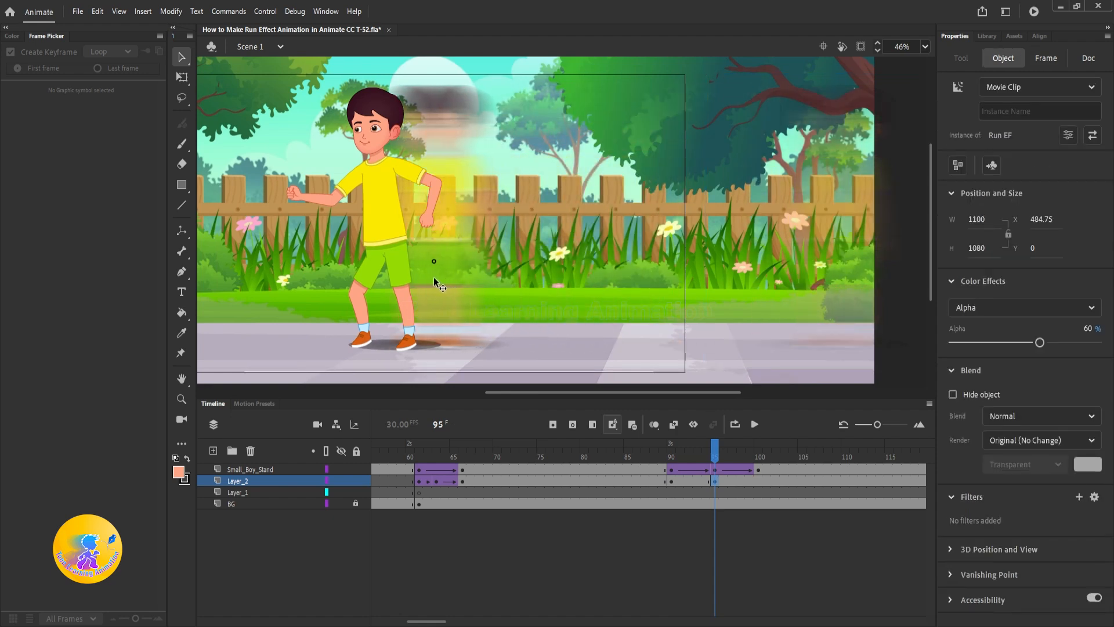
Add a Layer_2 keyframe at frame 97, narrow the Run EF blur to 789.8 wide and shift it onto the boy.
click(734, 482)
click(737, 482)
click(734, 480)
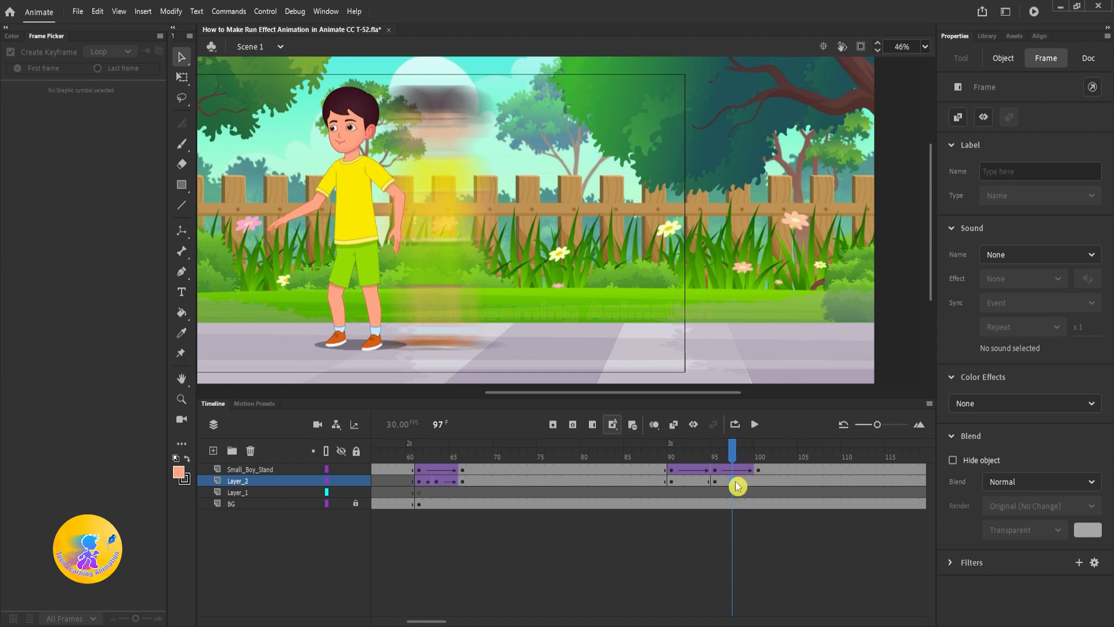
key(F6)
drag(465, 250, 589, 258)
key(q)
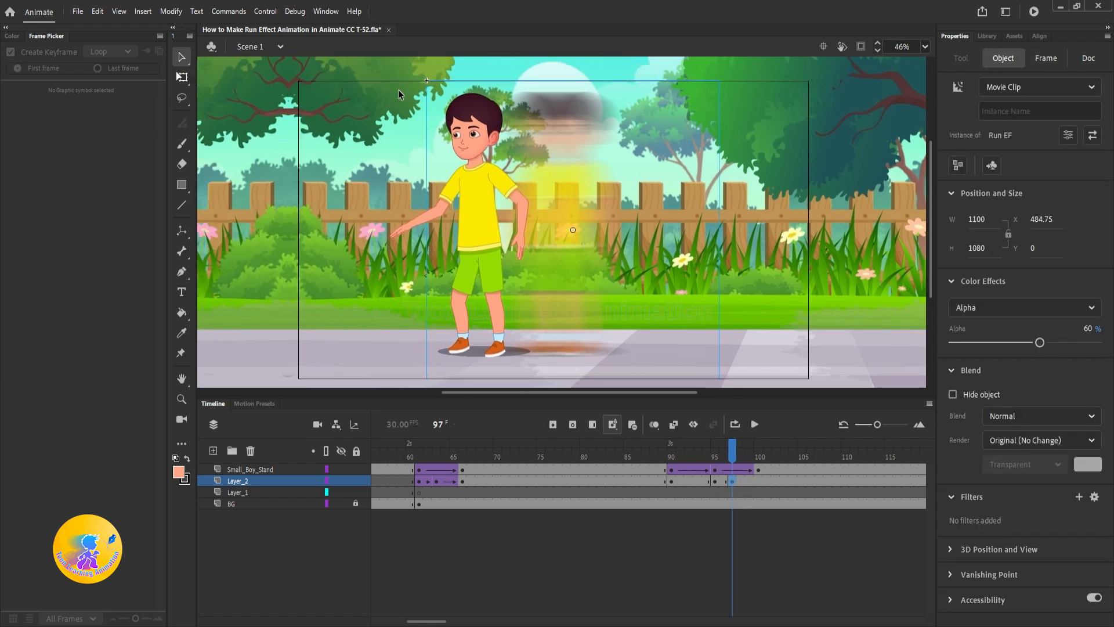
drag(720, 230, 636, 229)
drag(498, 194, 470, 194)
Add a Layer_2 keyframe at frame 100, fit the Run EF blur to the boy at 643.45 wide and set its alpha to 0%.
click(759, 481)
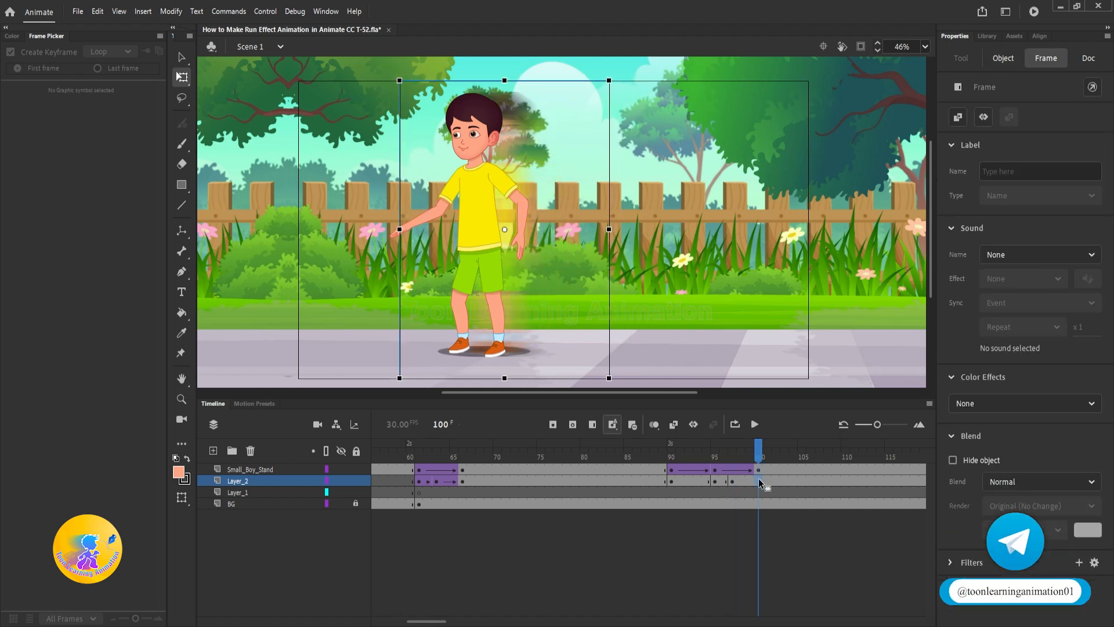
key(F6)
drag(510, 186, 465, 187)
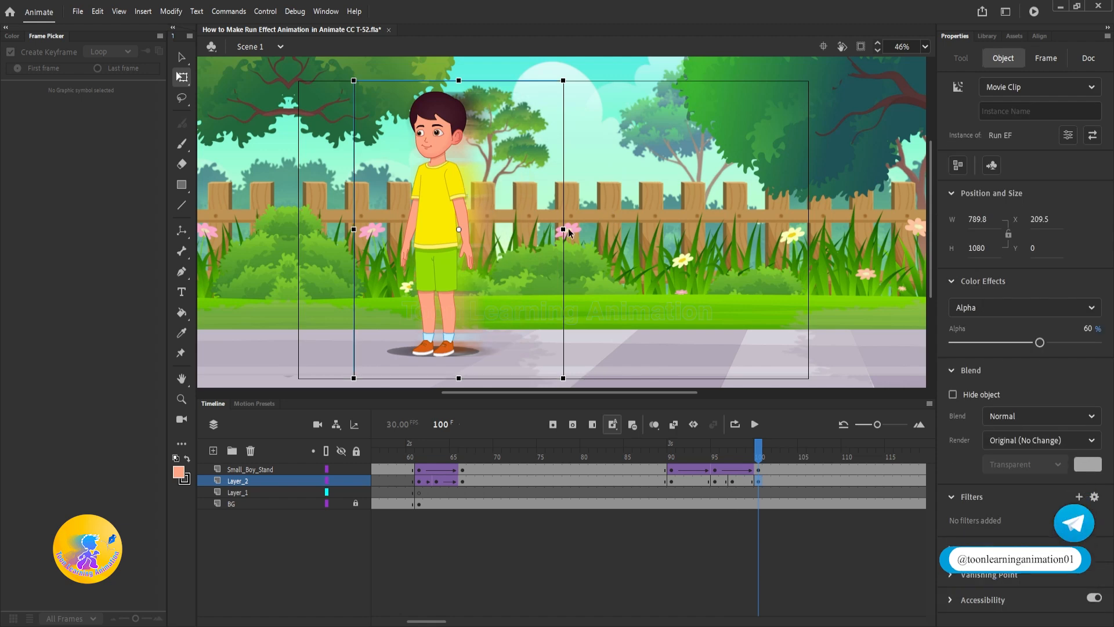
drag(563, 229, 524, 229)
key(alt)
mouse_move(485, 197)
mouse_down()
mouse_move(521, 205)
mouse_move(504, 199)
mouse_up()
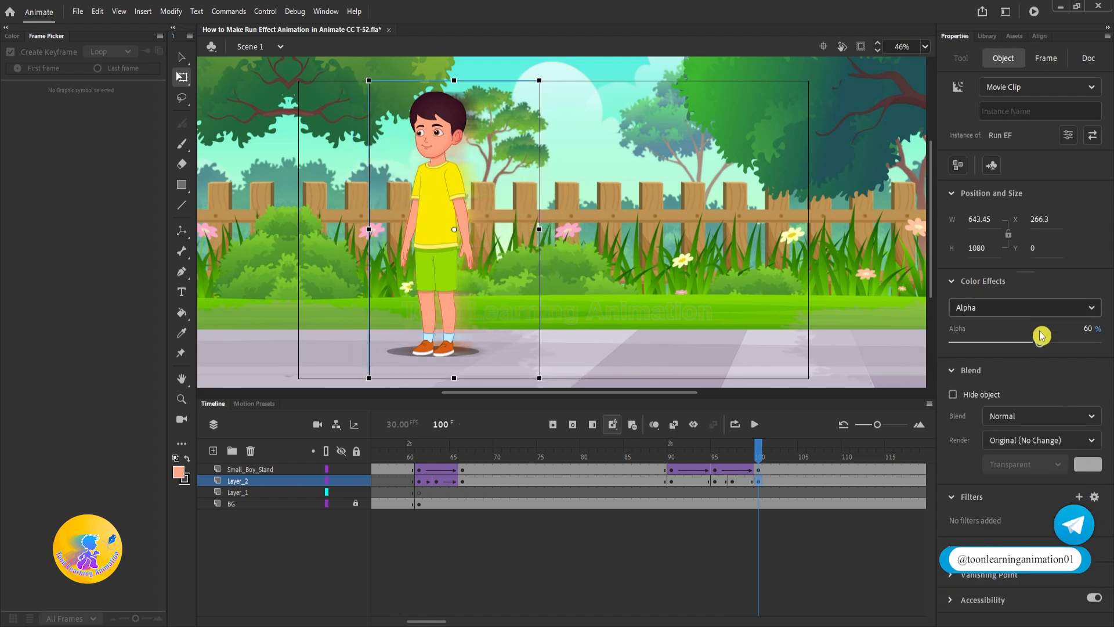
drag(1040, 342, 608, 506)
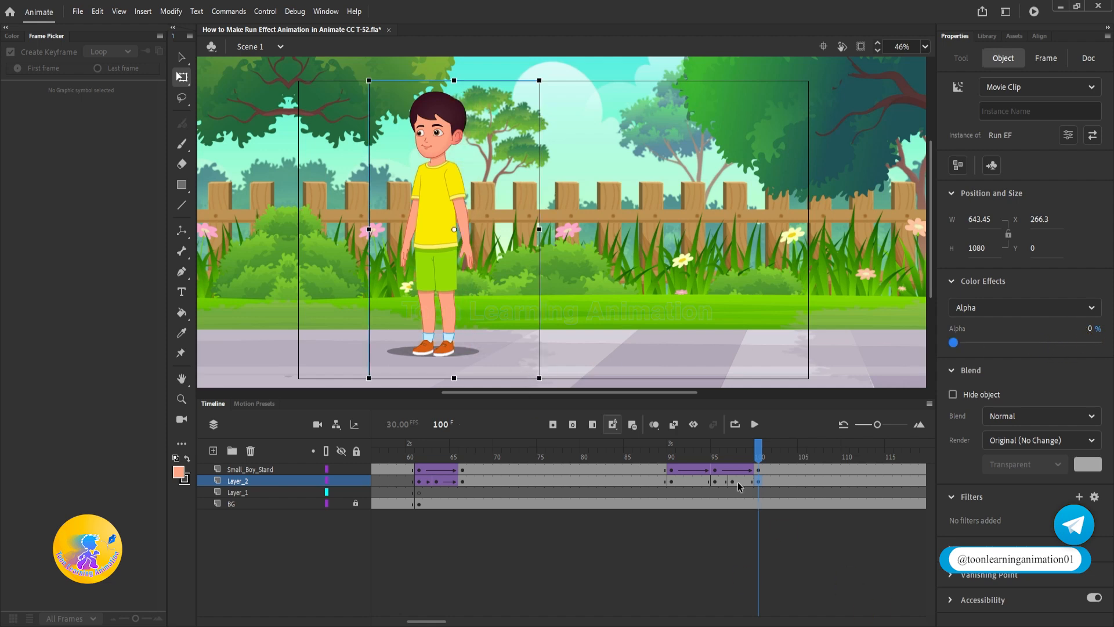
Create classic tweens between the Layer_2 blur keyframes from frame 90 to frame 100.
drag(740, 487, 699, 481)
right_click(699, 481)
click(800, 129)
Clip the view to the stage and play the run-in and run-out effects to check the blur.
click(669, 470)
key(Return)
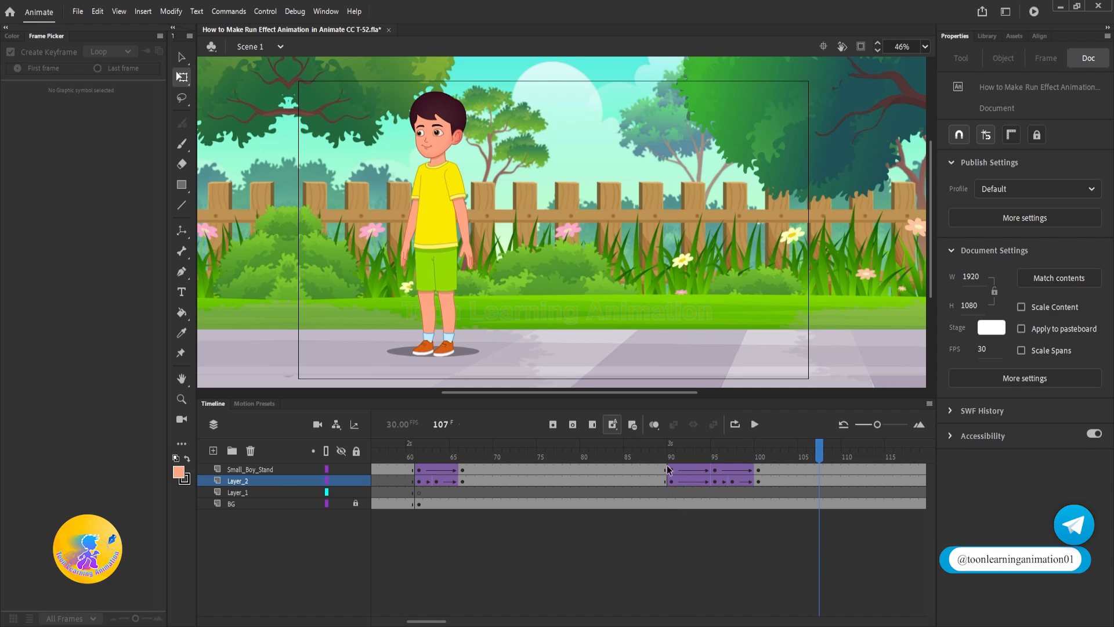
click(671, 457)
click(860, 47)
key(Return)
click(700, 453)
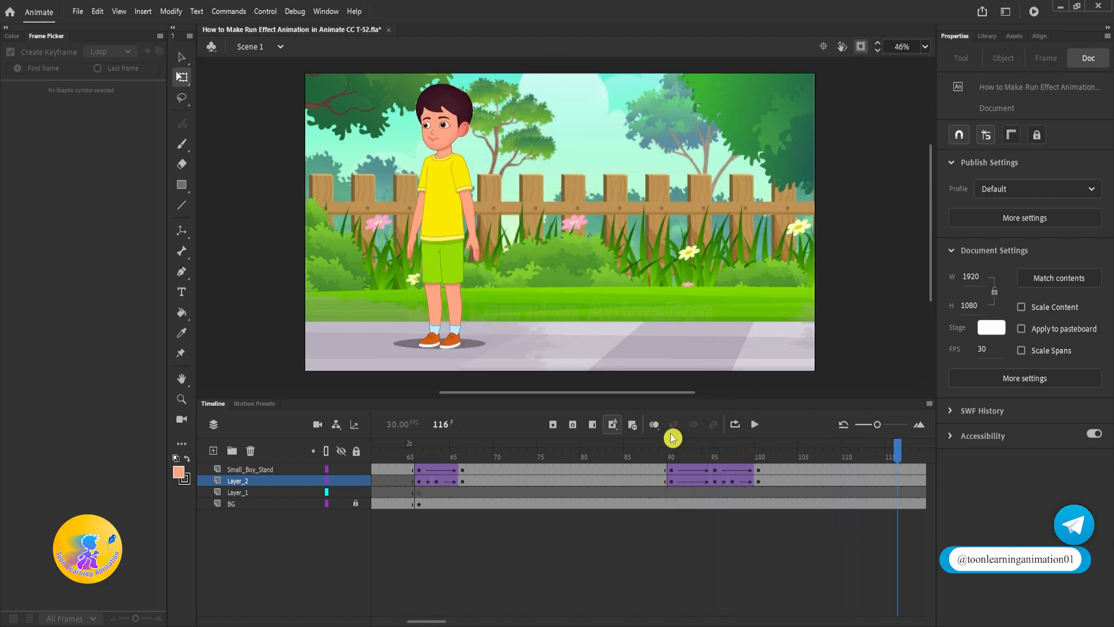
drag(618, 465, 593, 469)
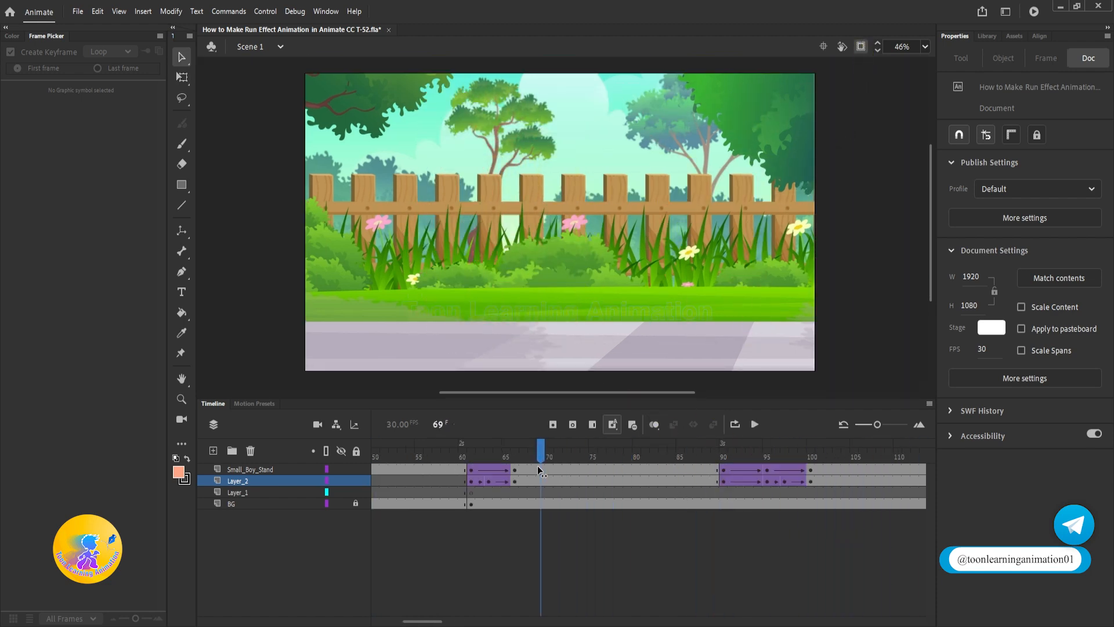
key(Return)
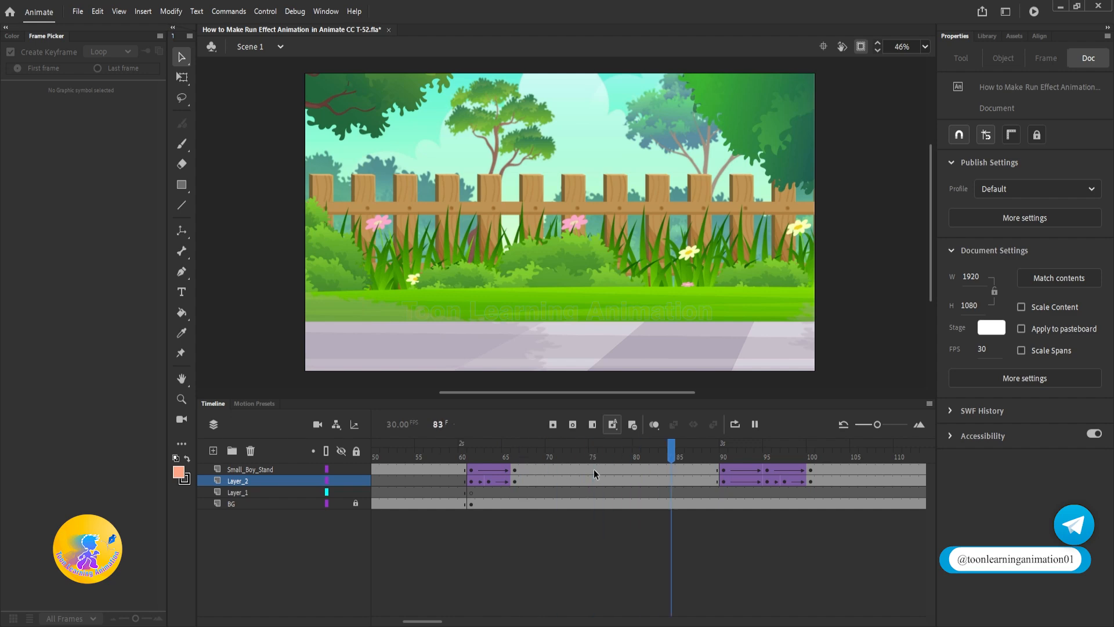
Insert keyframes on all layers at frame 145, then unlock the BG layer.
click(662, 452)
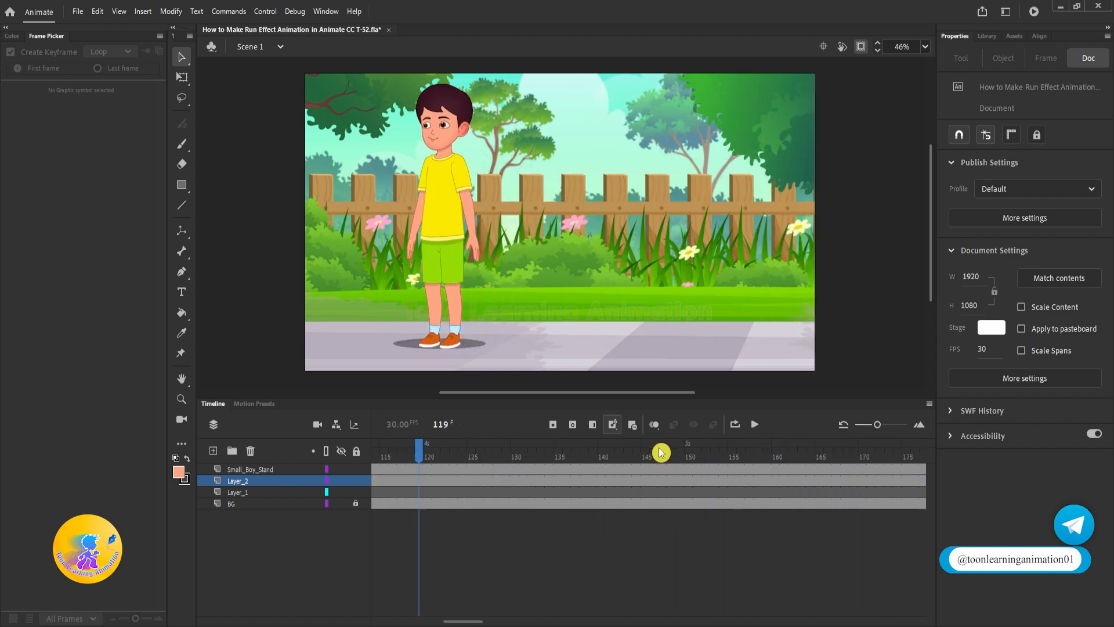
drag(585, 462, 639, 455)
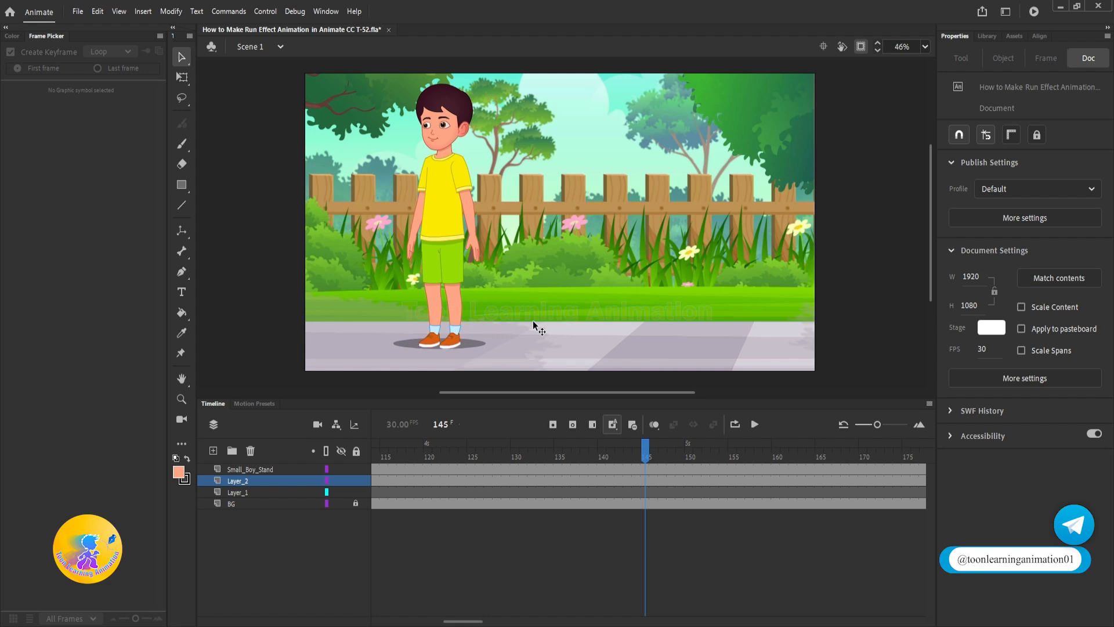
drag(646, 471, 647, 511)
key(F6)
click(657, 538)
click(355, 503)
click(692, 224)
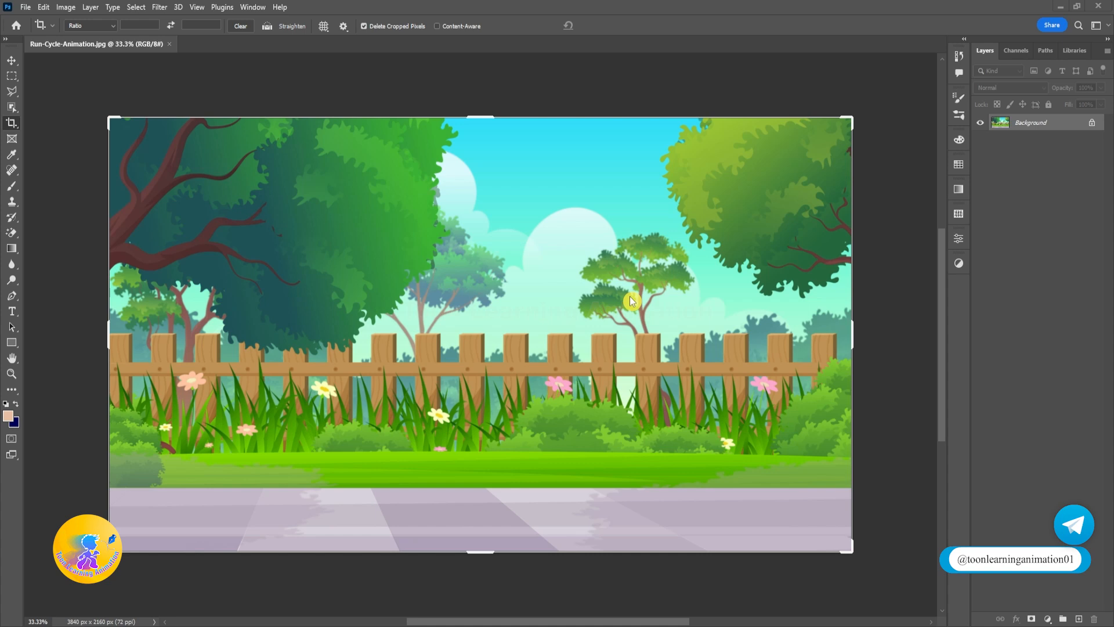
In Photoshop, unlock the Background layer of Run-Cycle-Animation.jpg and apply a Motion Blur with angle 0° and distance 600 pixels.
key(v)
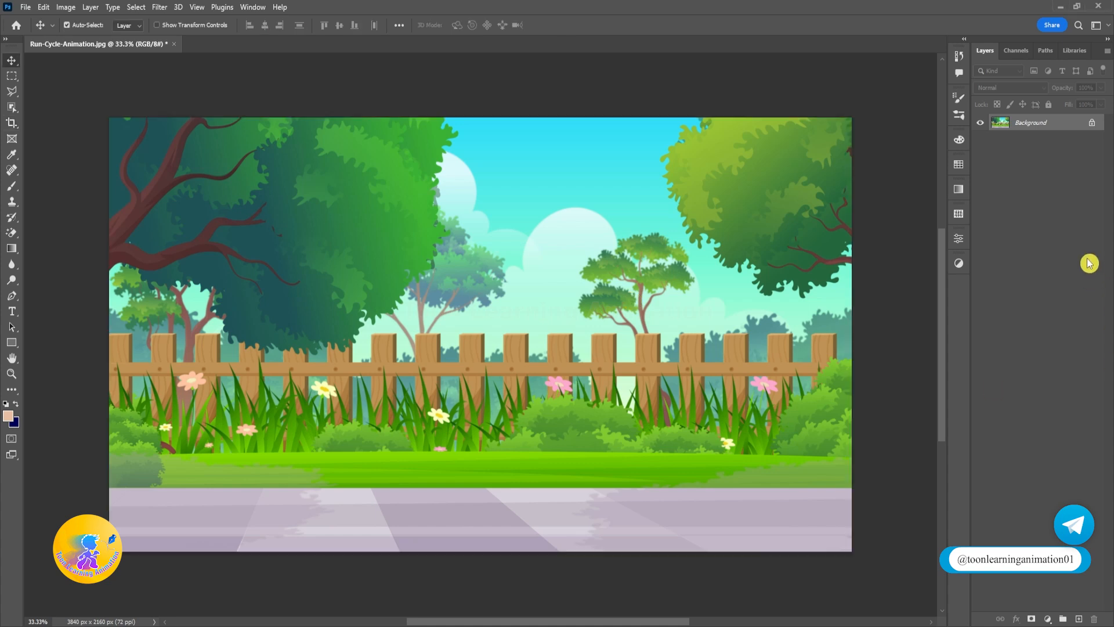
click(1093, 123)
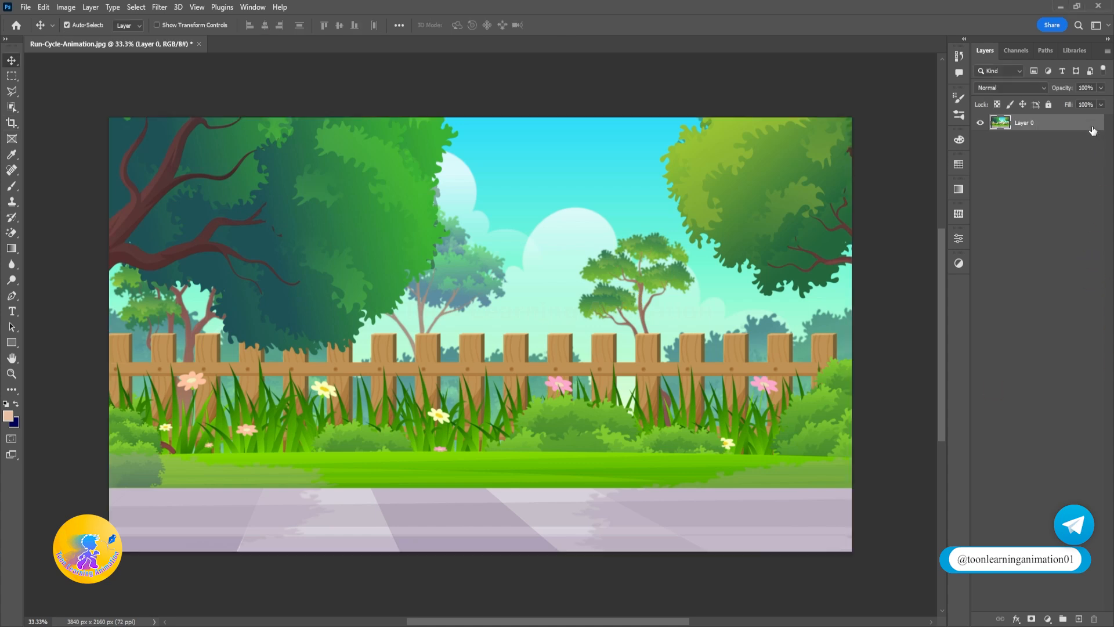
click(160, 7)
mouse_move(220, 165)
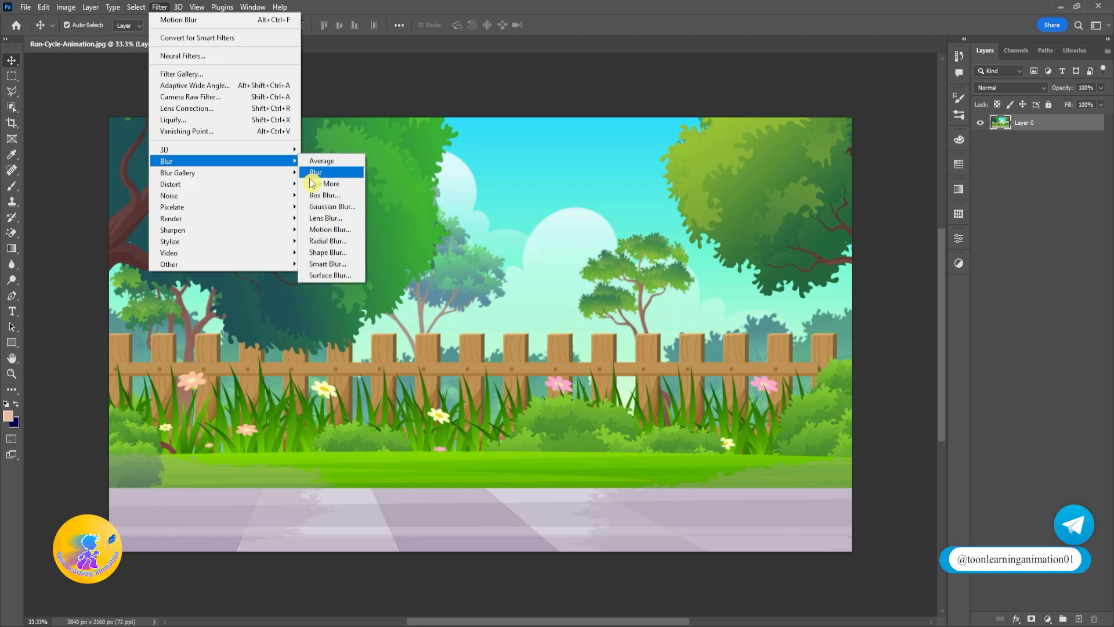
click(326, 231)
click(763, 351)
drag(779, 354, 802, 354)
text(67)
click(842, 354)
key(BackSpace)
text(00)
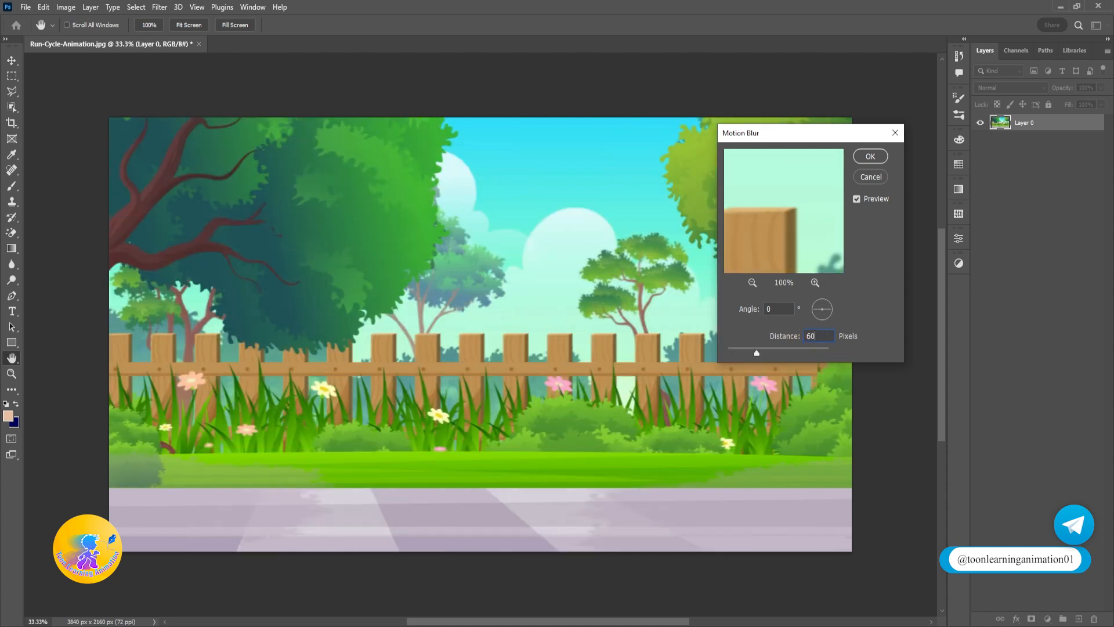
click(870, 157)
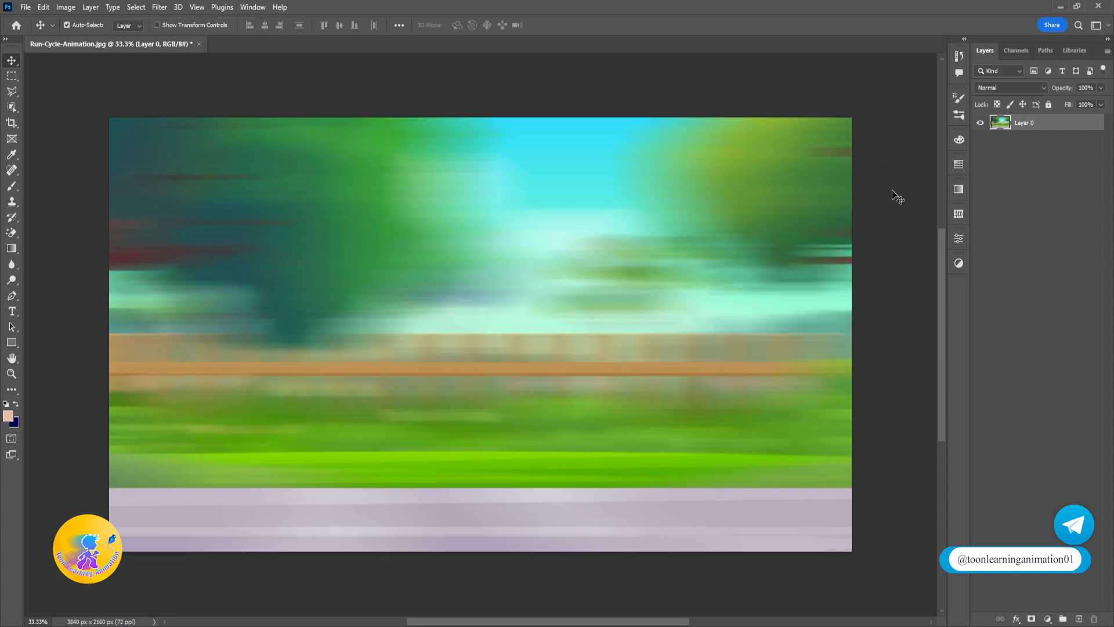
Export the blurred background as a PNG at 3840 x 2160 and bring bg.png into Animate on the BG layer at frame 145.
click(24, 6)
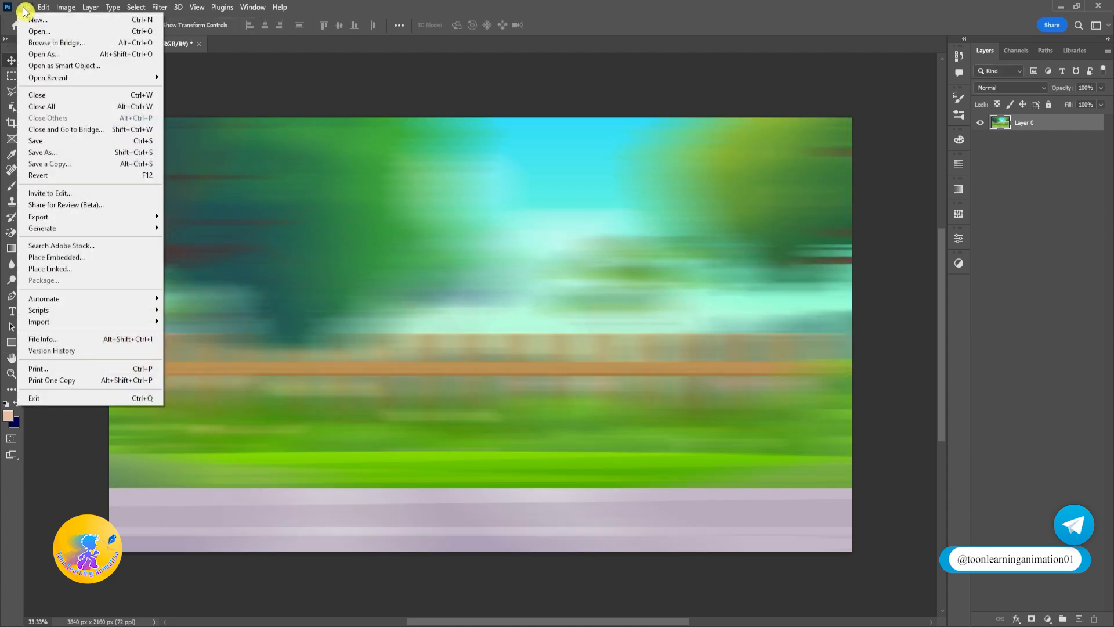
mouse_move(46, 218)
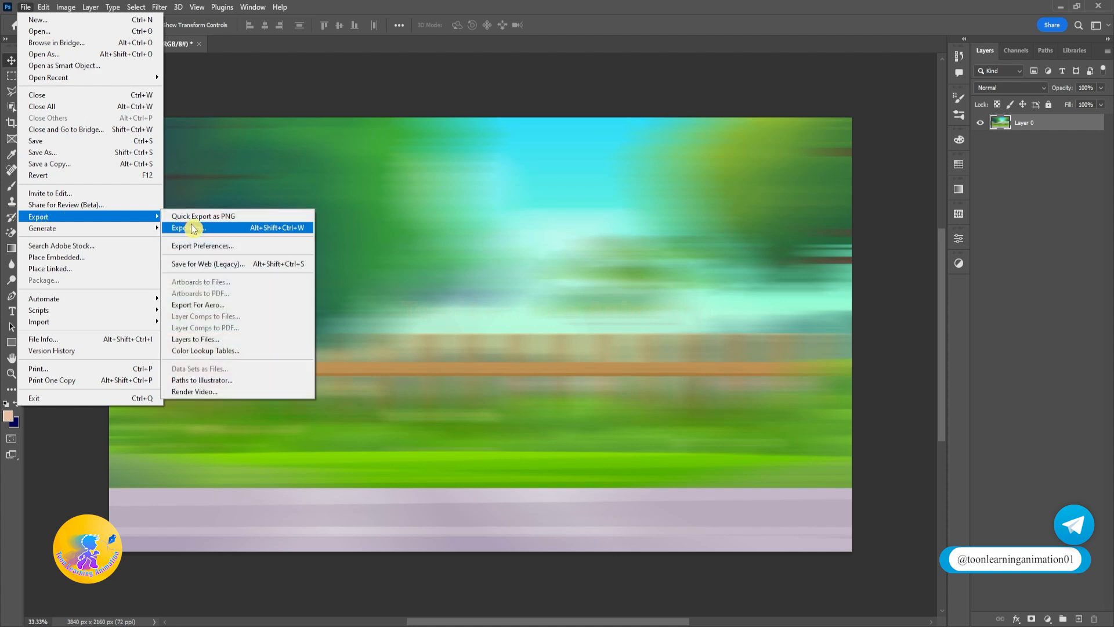
click(193, 226)
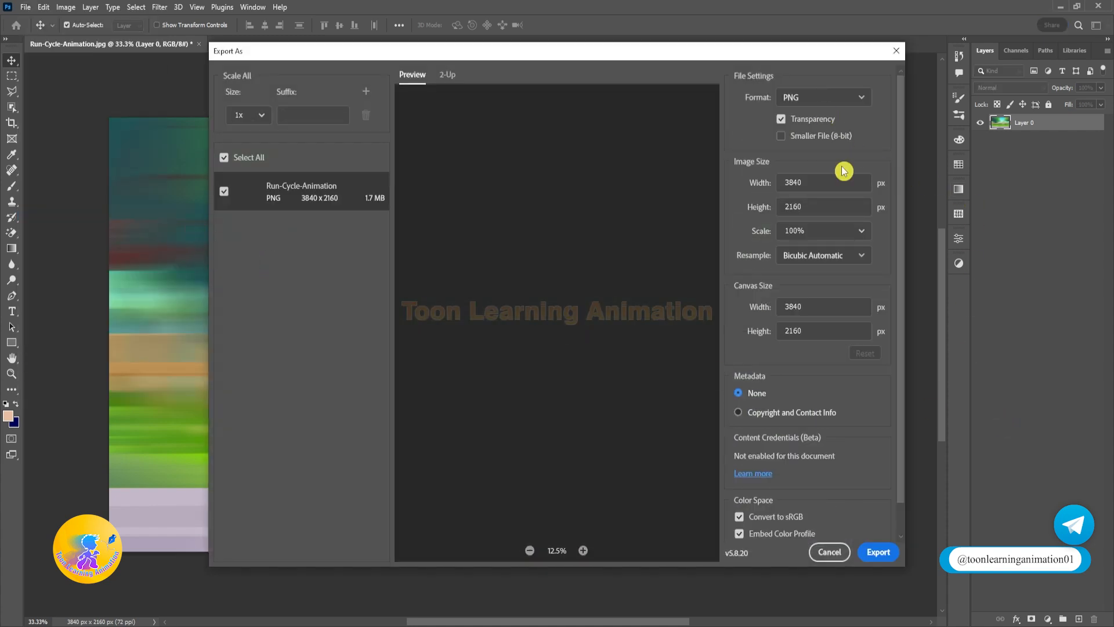
click(878, 552)
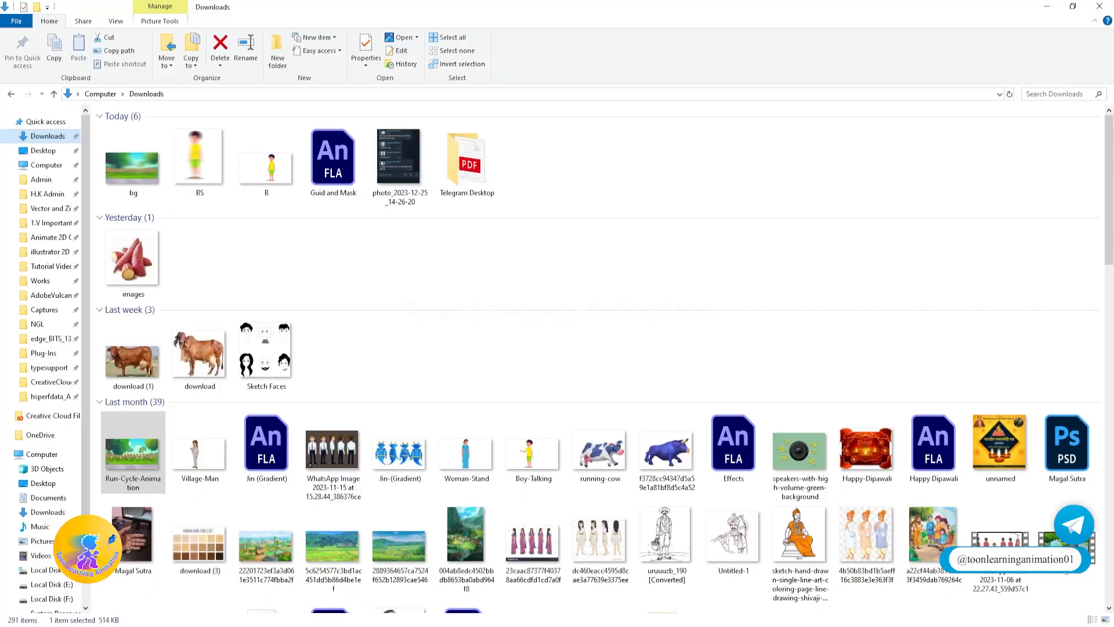
click(132, 170)
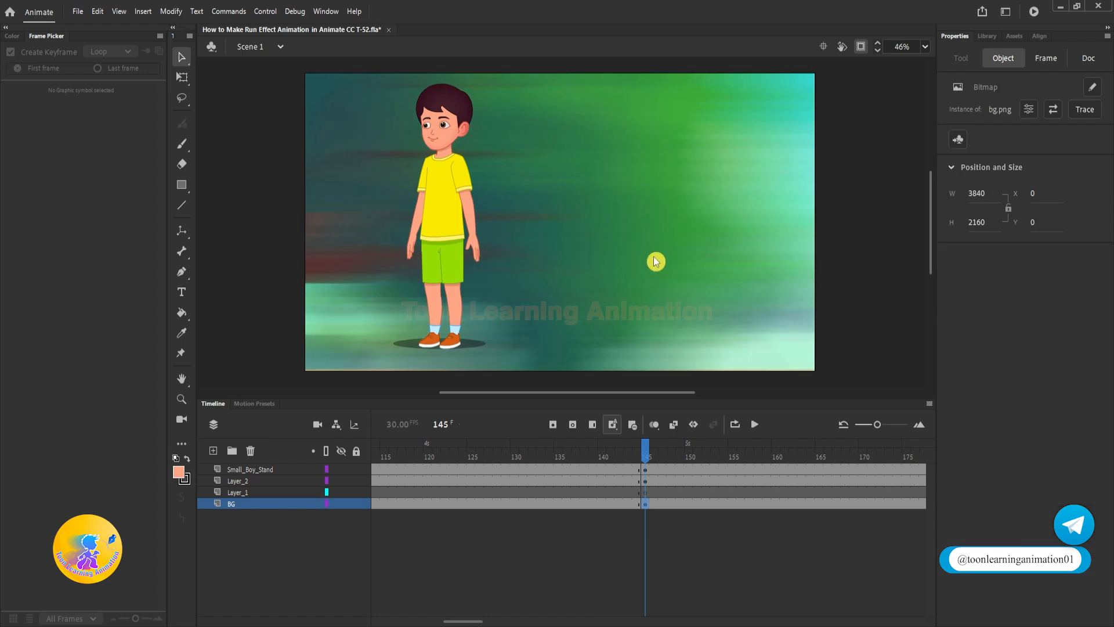
key(ctrl+alt+s)
drag(547, 282, 561, 262)
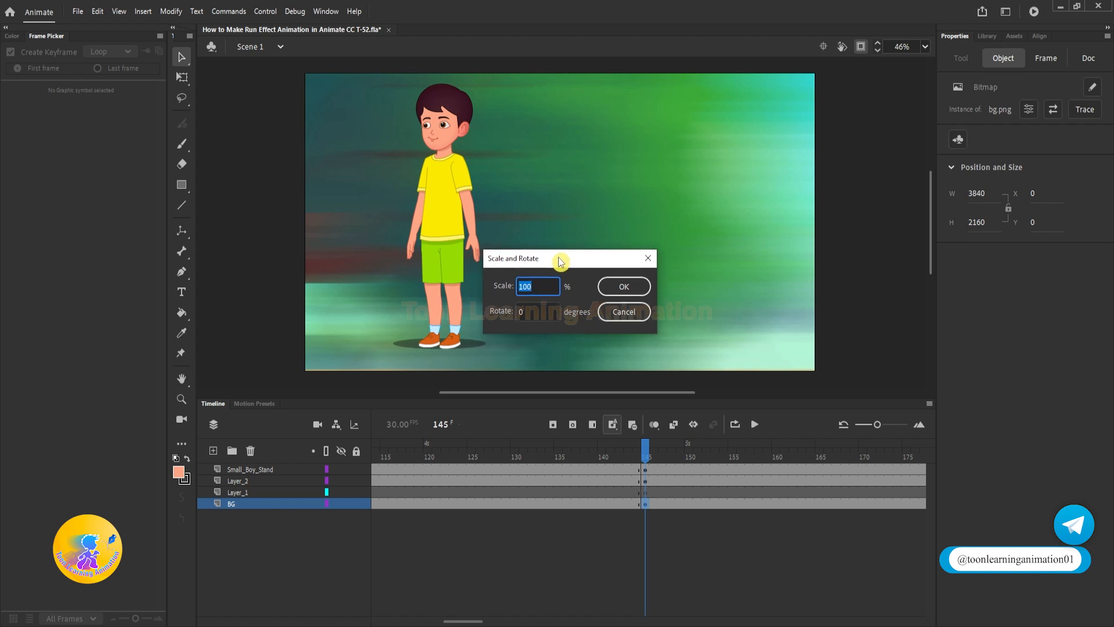
click(633, 311)
Show content outside the stage and scale the bg.png bitmap to 50%.
click(861, 49)
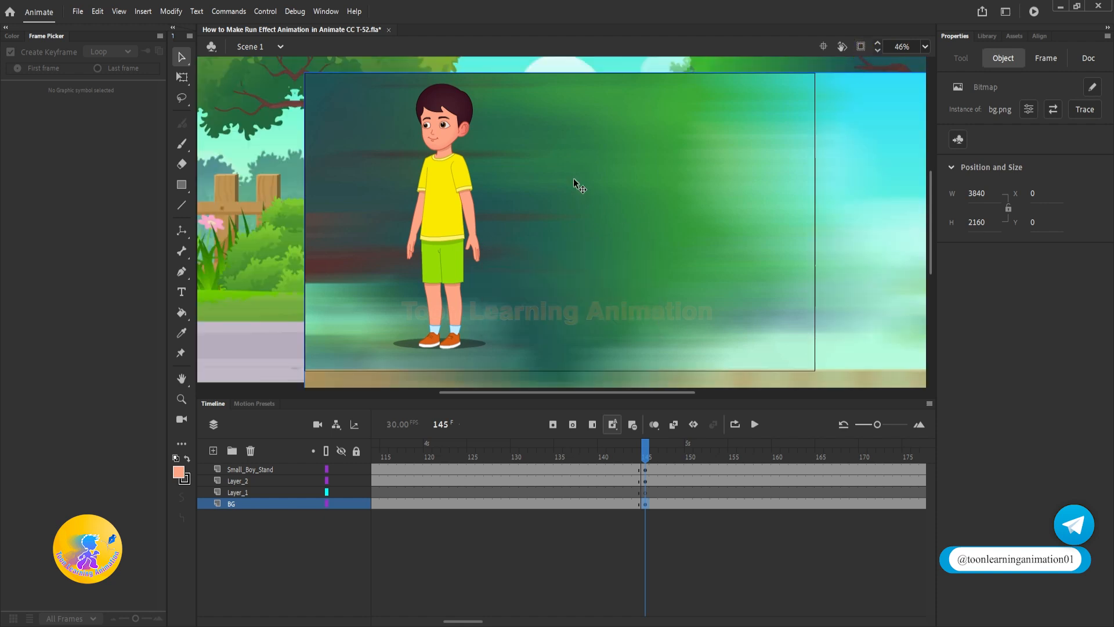
scroll(572, 176, down, 7)
scroll(642, 201, up, 1)
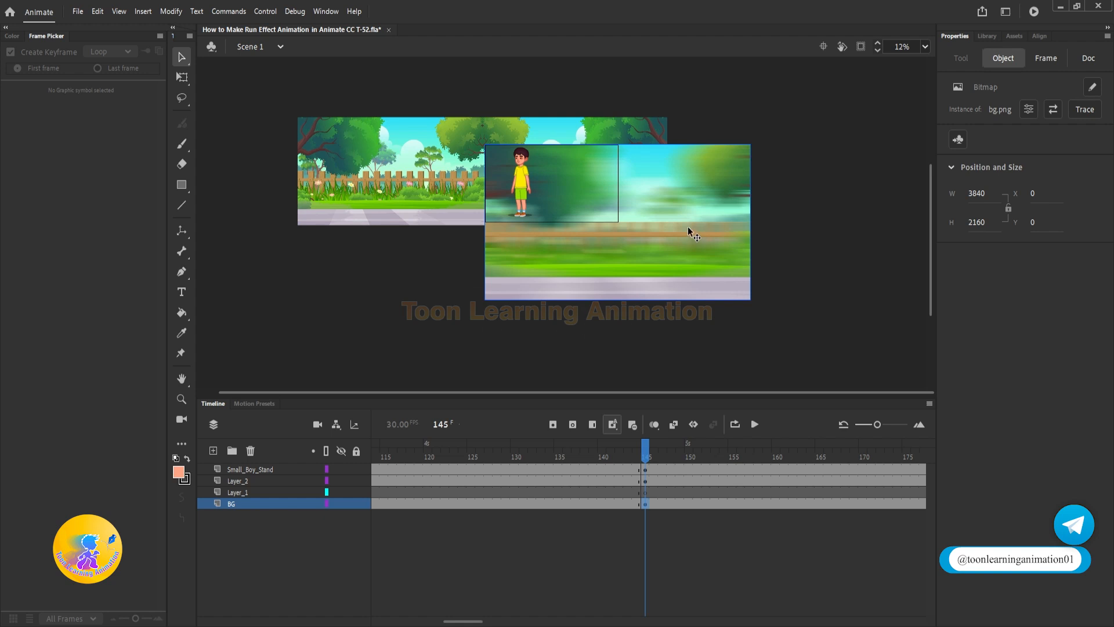
key(ctrl+alt+s)
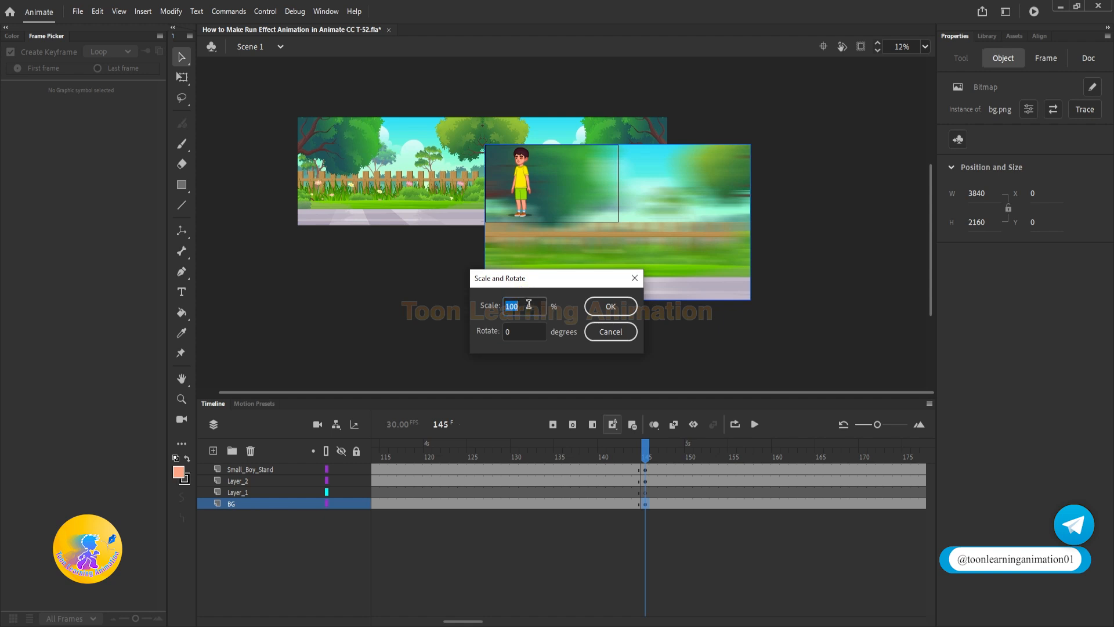
text(50)
click(610, 306)
Move the bg.png bitmap so that it covers the stage, then select the original BG movie clip behind it.
scroll(620, 219, up, 2)
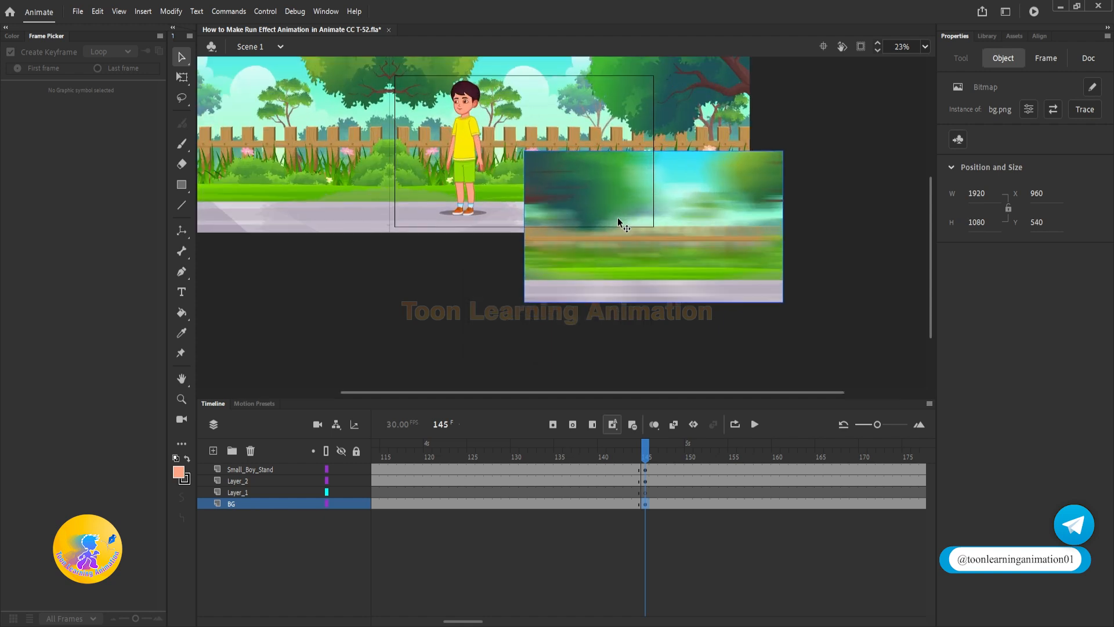
scroll(721, 287, up, 2)
drag(802, 302, 671, 224)
click(803, 180)
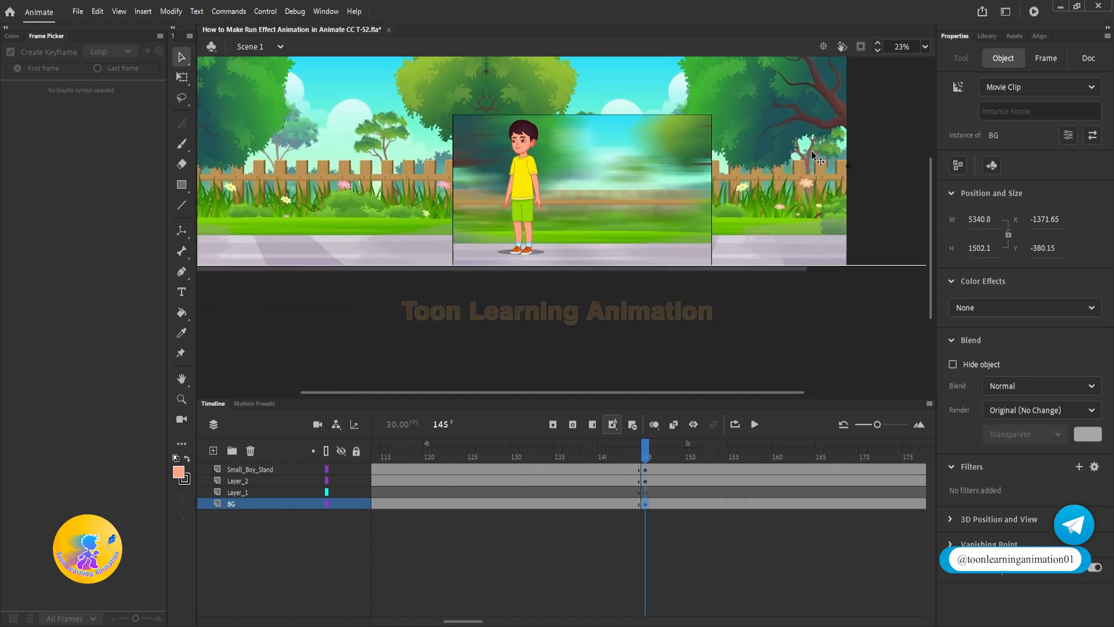
At frame 145, delete the original BG movie clip, the standing boy and the content of Layer_2, leaving only the blurred bitmap.
key(Delete)
drag(524, 168, 400, 180)
key(Delete)
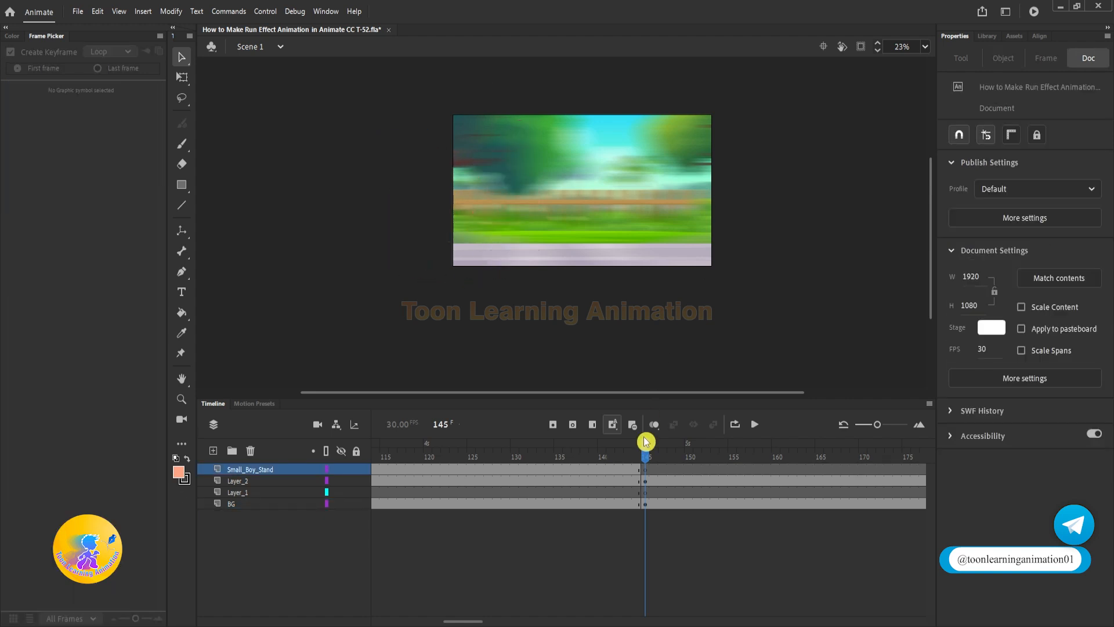
click(645, 481)
key(Delete)
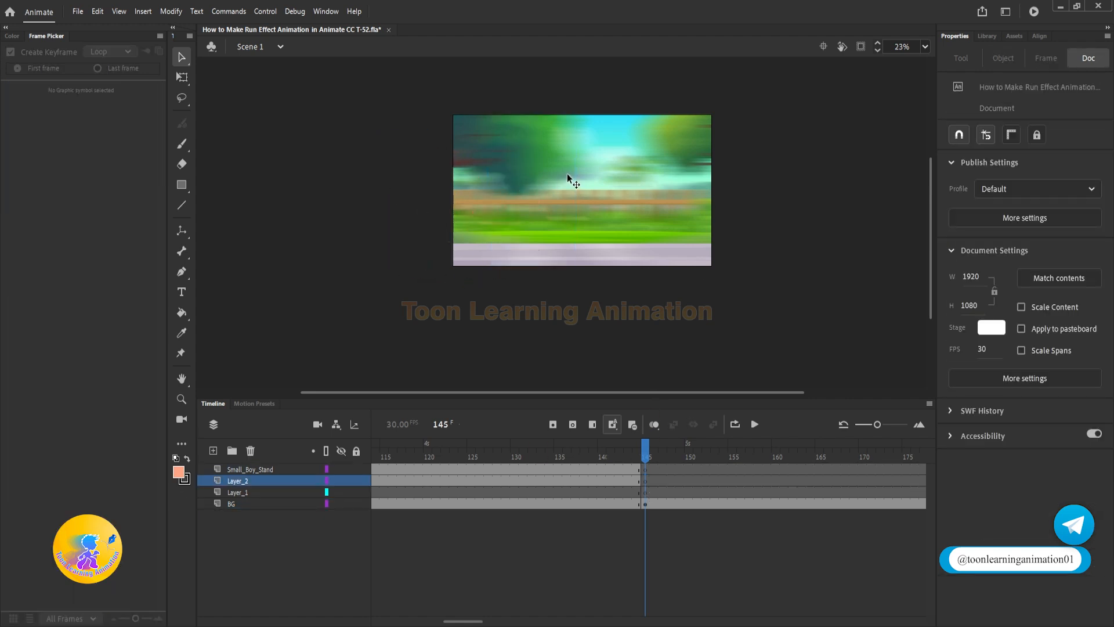
Convert the bg.png bitmap on the BG layer into a Graphic symbol named RE BG.
scroll(607, 189, up, 2)
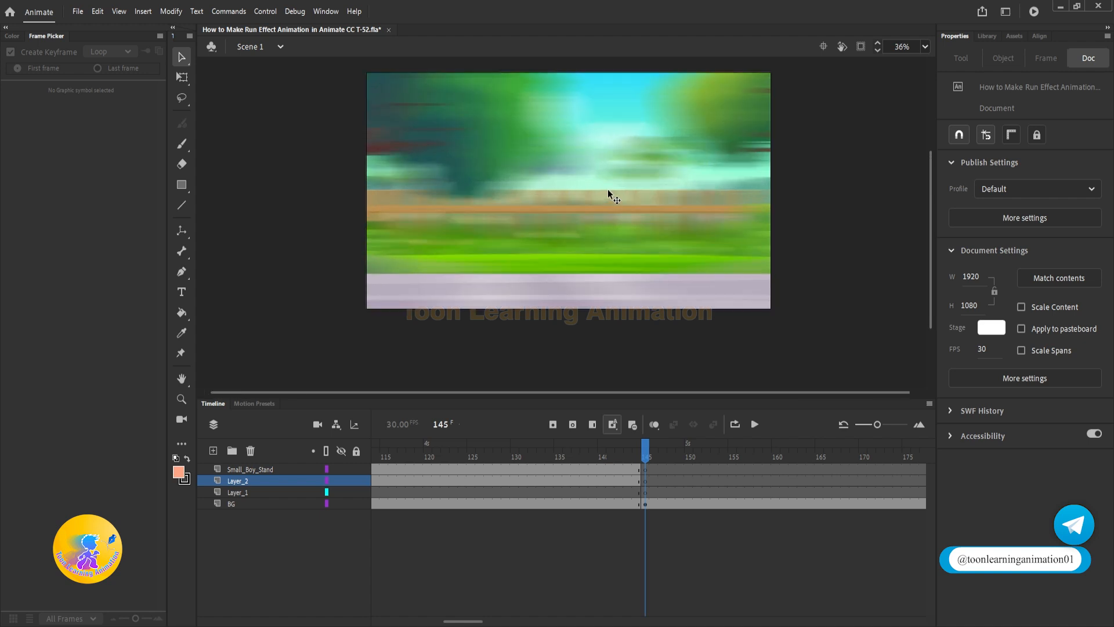
click(608, 189)
key(F8)
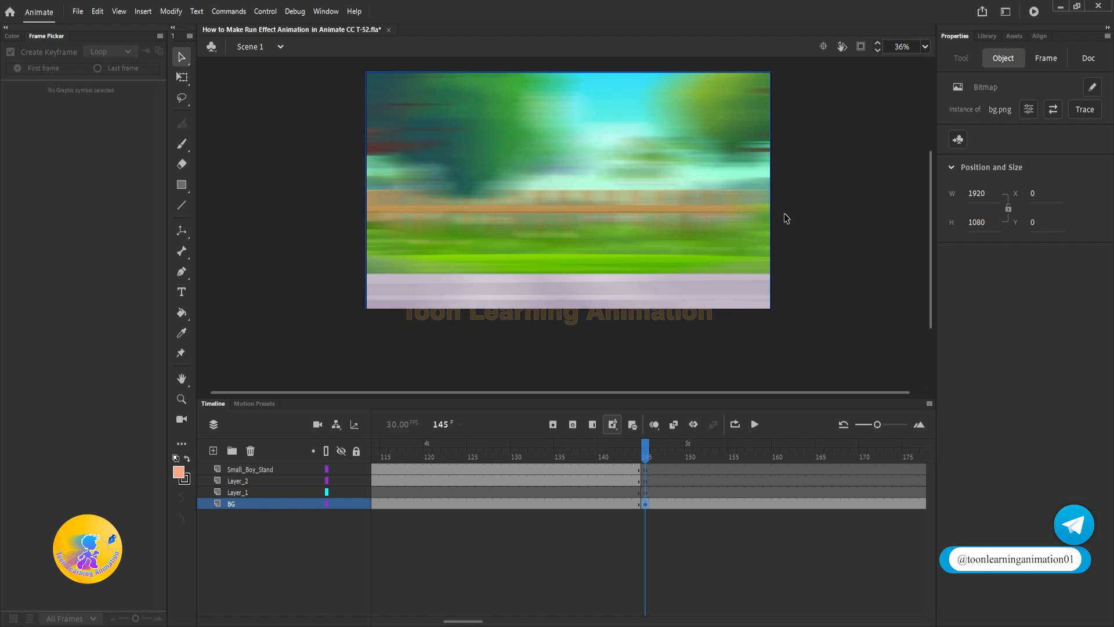
text(RE BG)
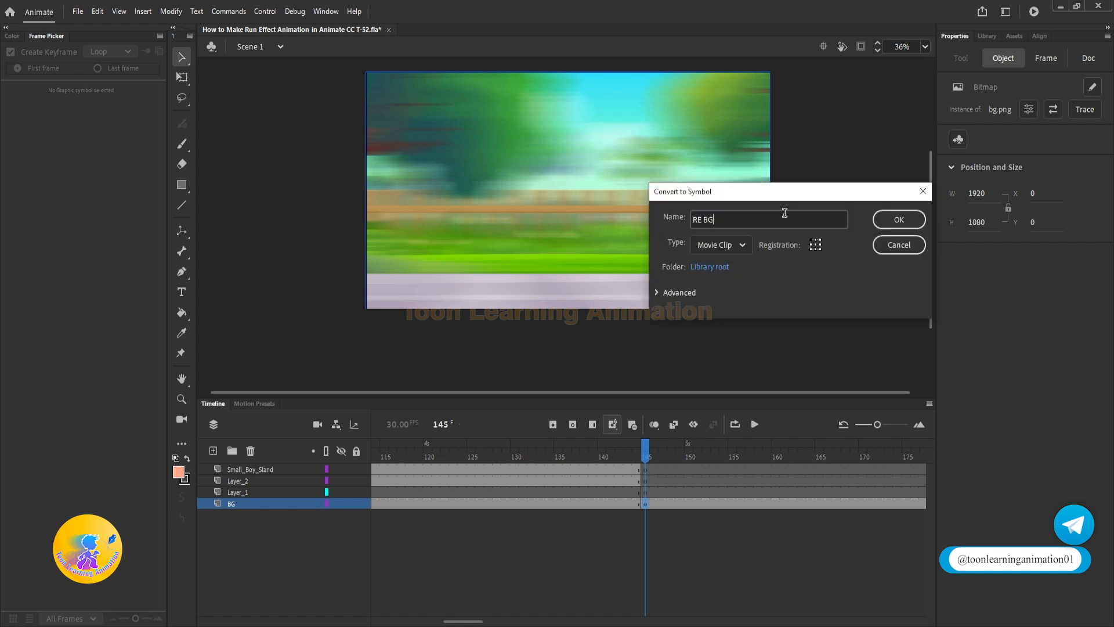
click(742, 245)
click(725, 302)
click(917, 220)
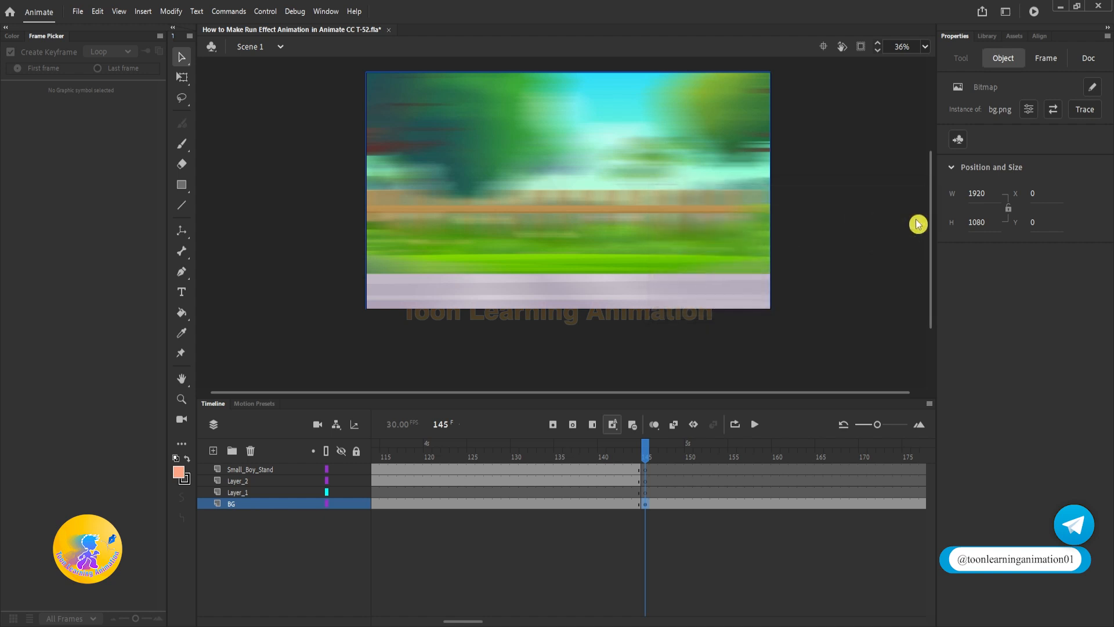
Inside the RE BG symbol, duplicate bg.png to its left, flip the copy horizontally and butt it seamlessly against the original.
double_click(736, 224)
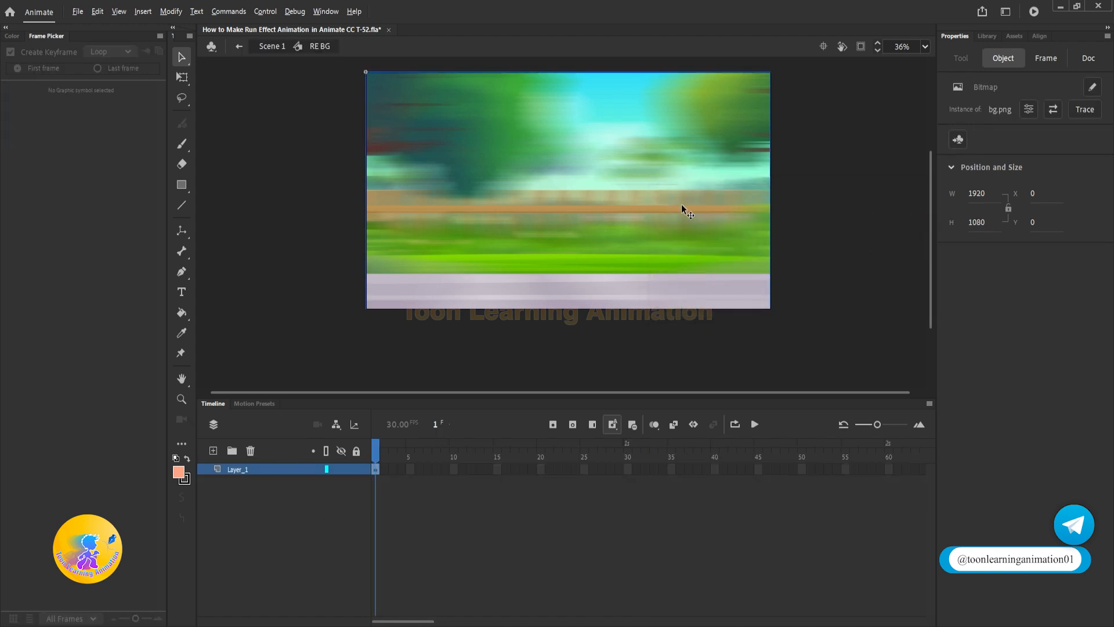
drag(701, 212, 279, 209)
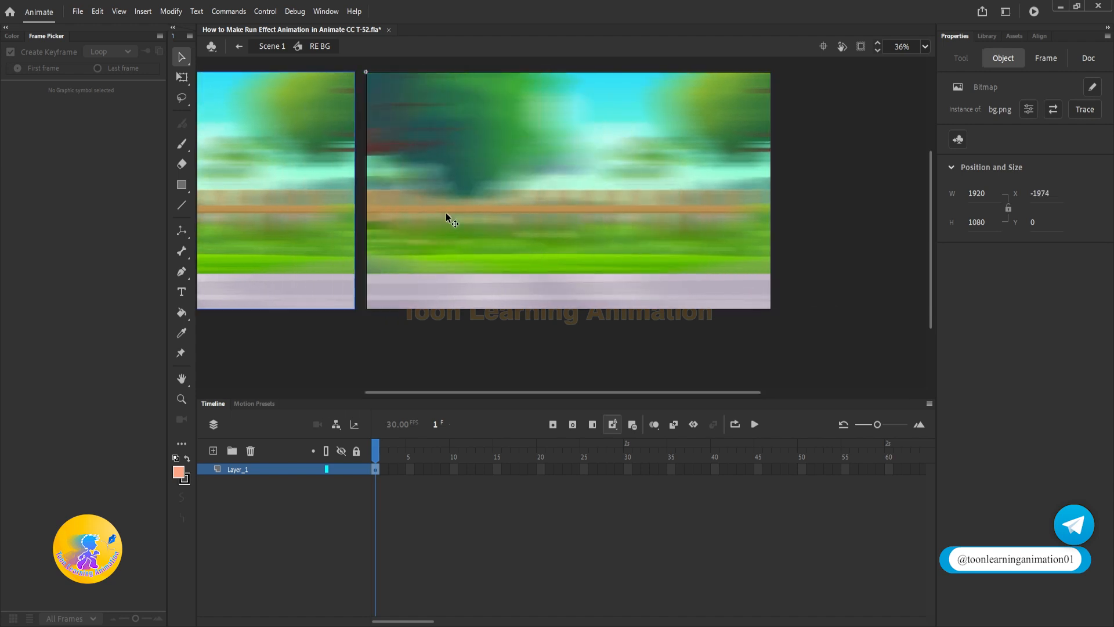
right_click(324, 183)
mouse_move(390, 352)
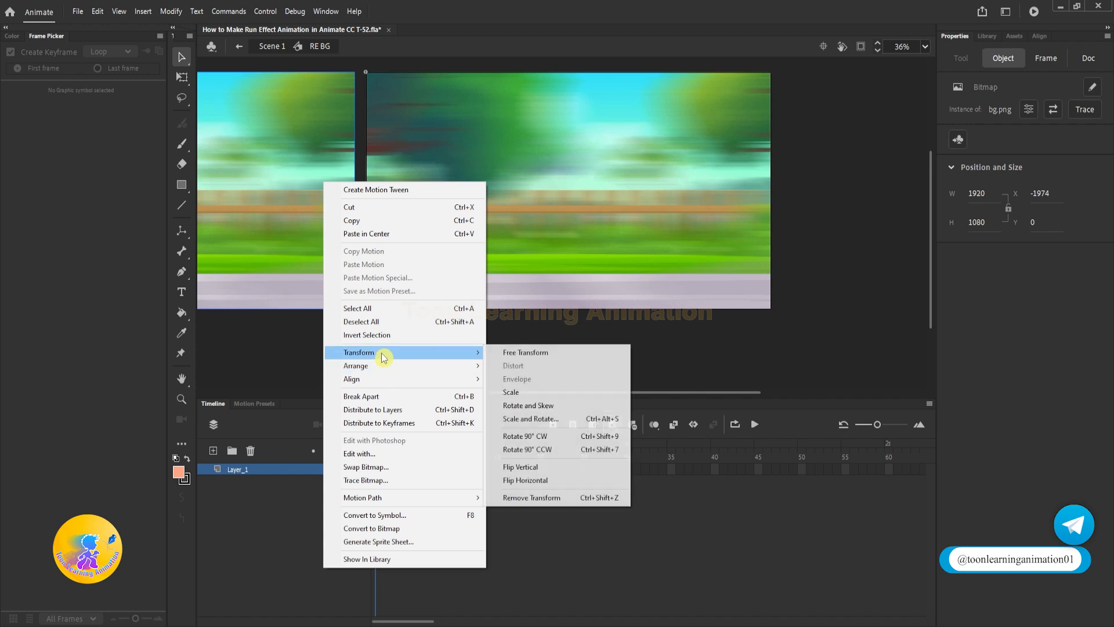
click(525, 480)
drag(480, 218, 645, 236)
drag(454, 212, 466, 212)
click(607, 354)
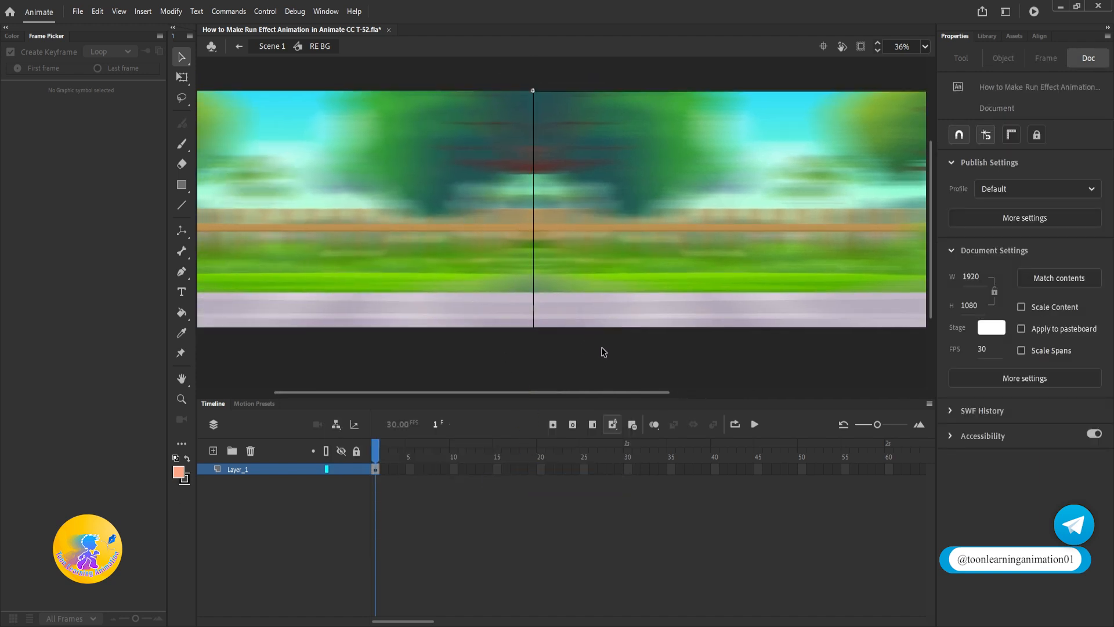
Shift the two joined bitmaps right so that their seam sits at about the middle of the stage.
scroll(528, 157, down, 5)
click(552, 228)
scroll(555, 212, up, 2)
drag(560, 217, 671, 214)
scroll(664, 213, up, 1)
click(531, 90)
Convert both mirrored bitmaps together into a symbol named BGs and set the instance's behaviour to Movie Clip.
drag(502, 73, 814, 283)
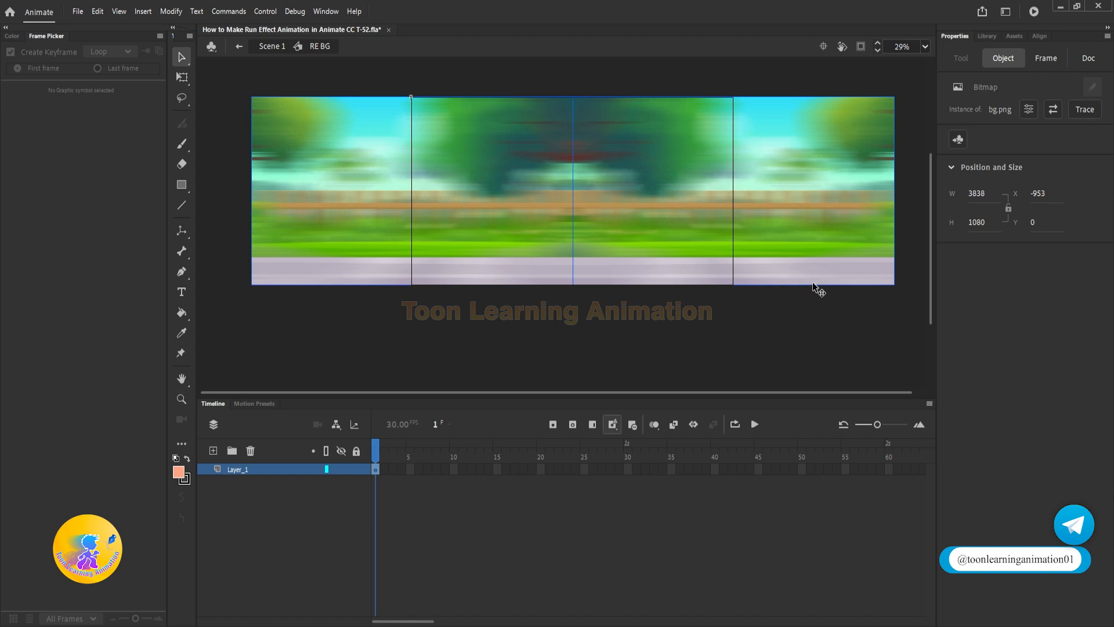
key(F8)
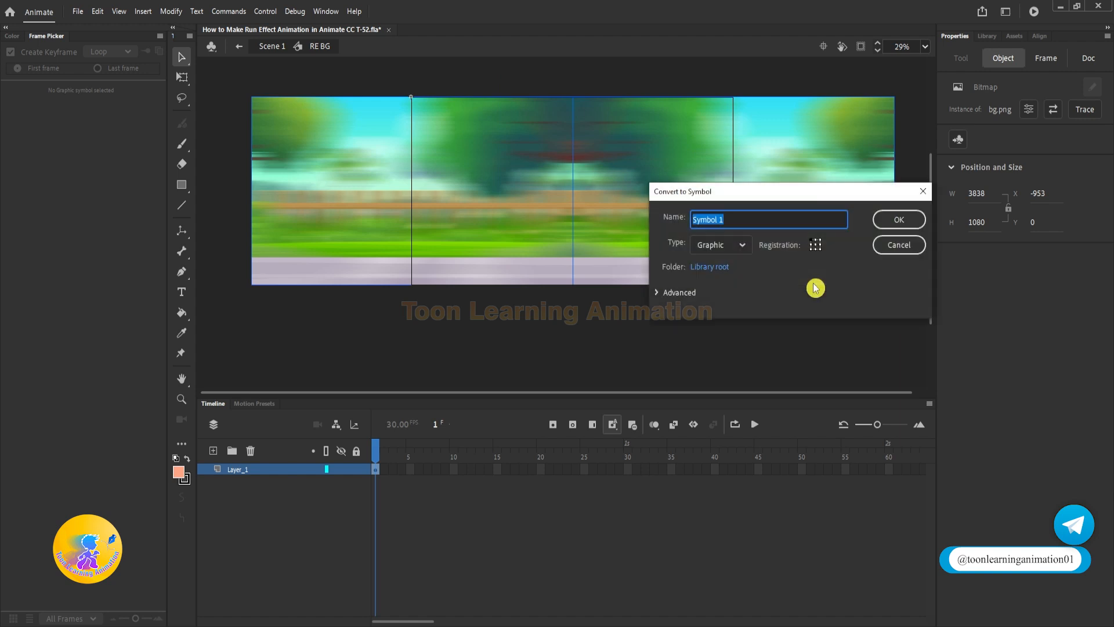
text(BGs)
key(Return)
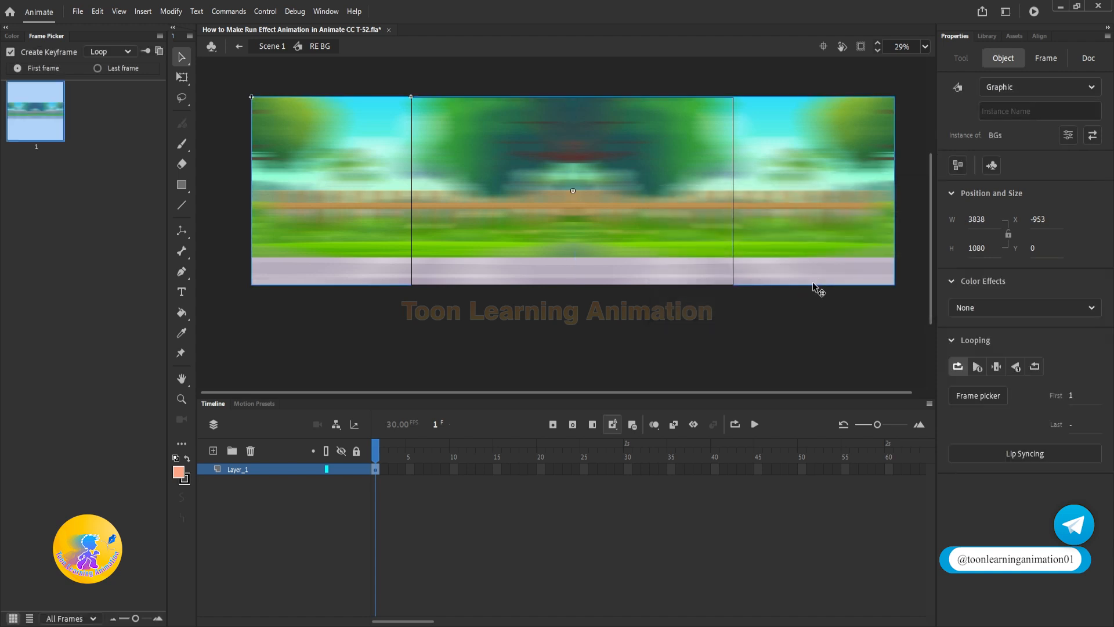
click(1033, 87)
click(1012, 105)
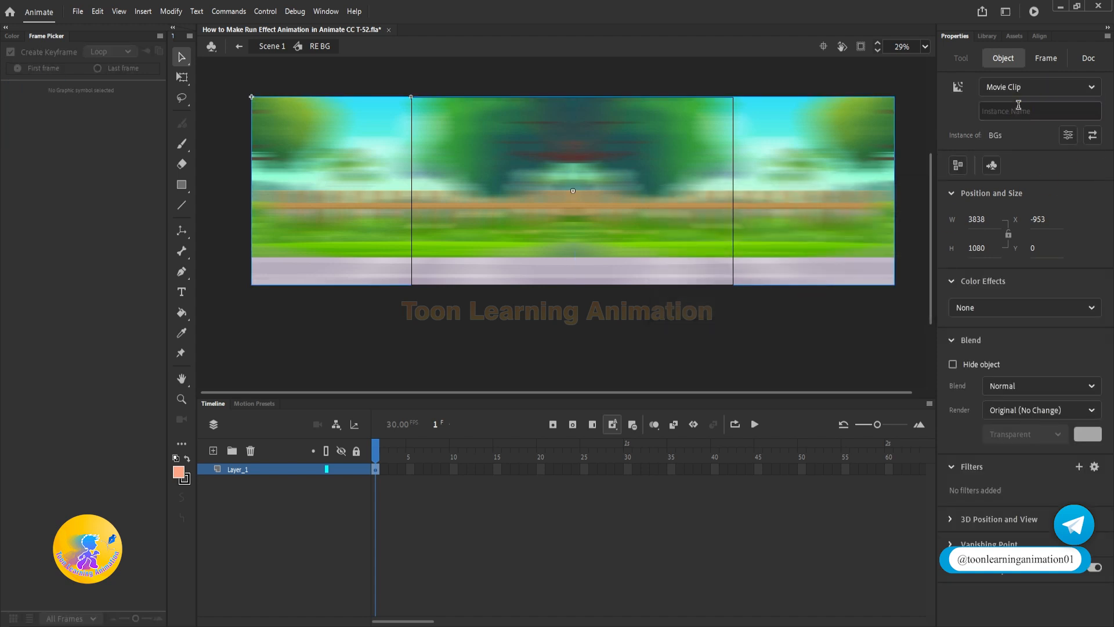
Animate BGs with a classic tween from its right edge on the stage's right edge at frame 1 to farther right at frame 5.
drag(439, 230, 255, 227)
click(410, 470)
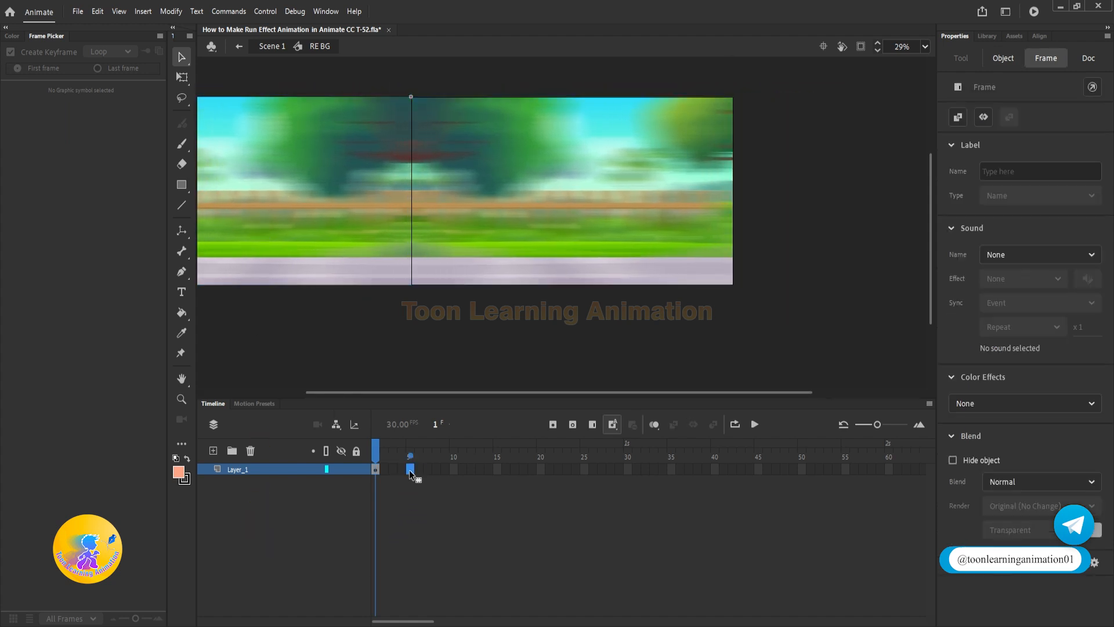
key(F6)
drag(422, 176, 625, 223)
right_click(383, 471)
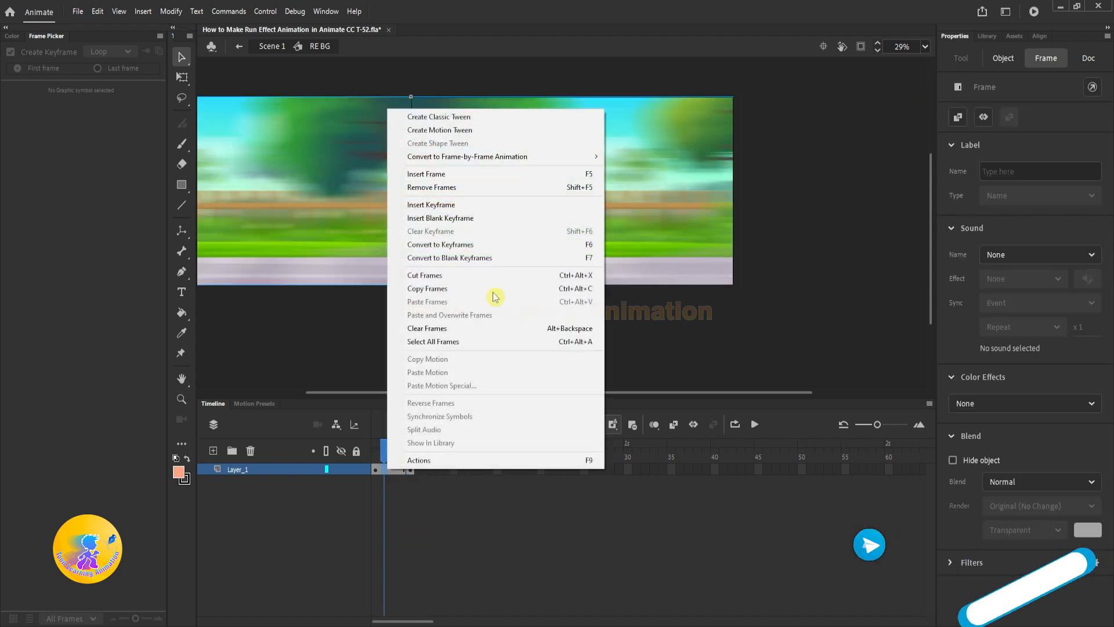
click(459, 118)
click(378, 456)
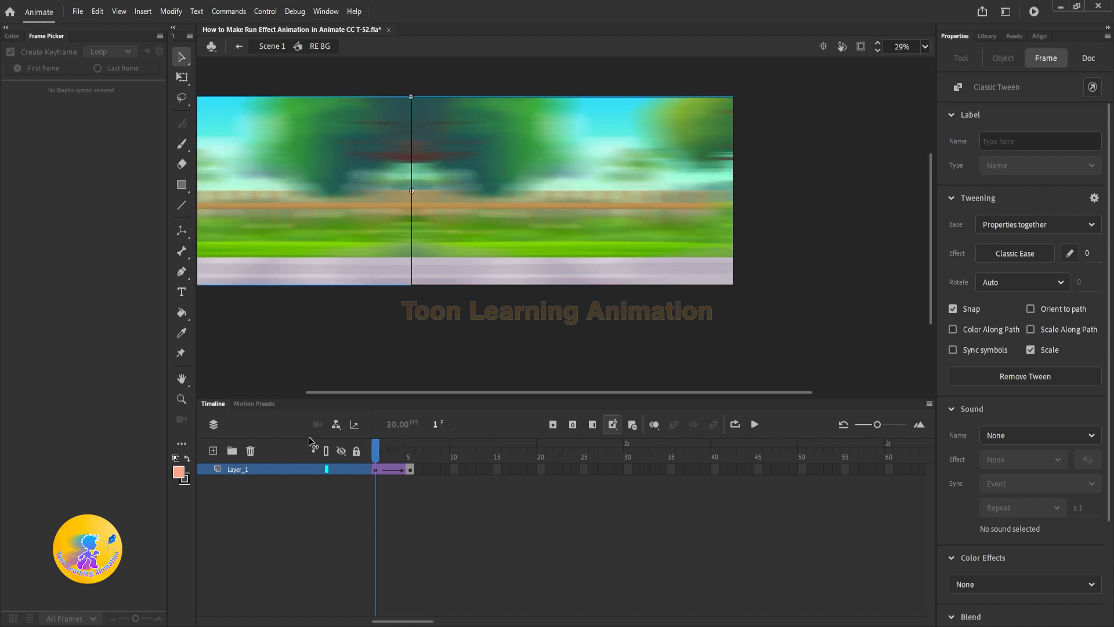
Play the RE BG tween in a loop, checking it with the content outside the stage both shown and clipped.
click(374, 330)
key(Return)
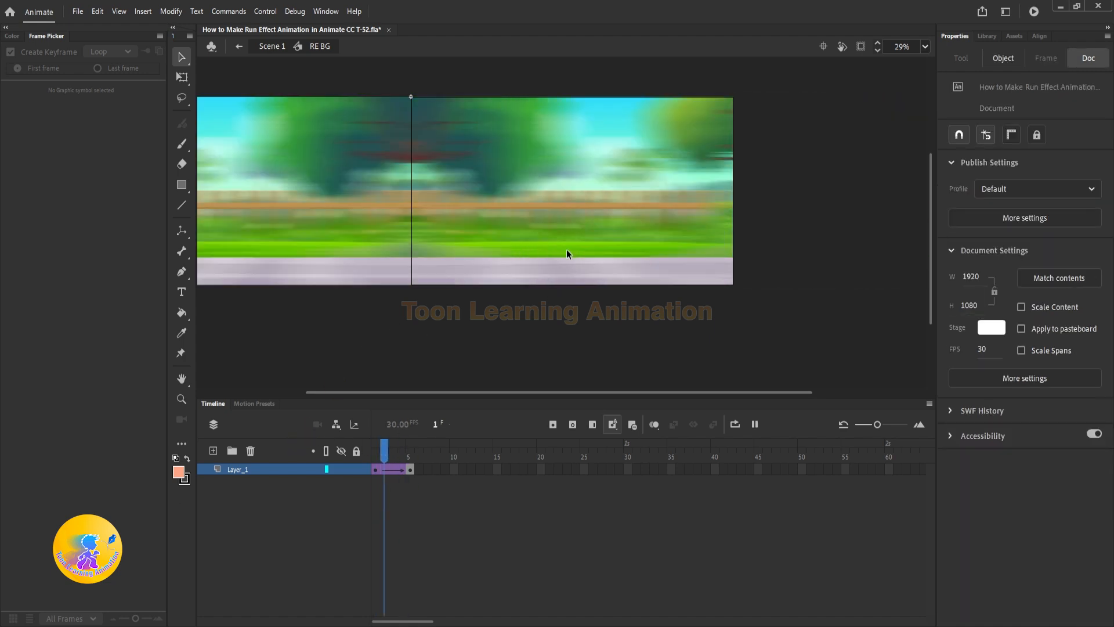
key(Return)
click(863, 49)
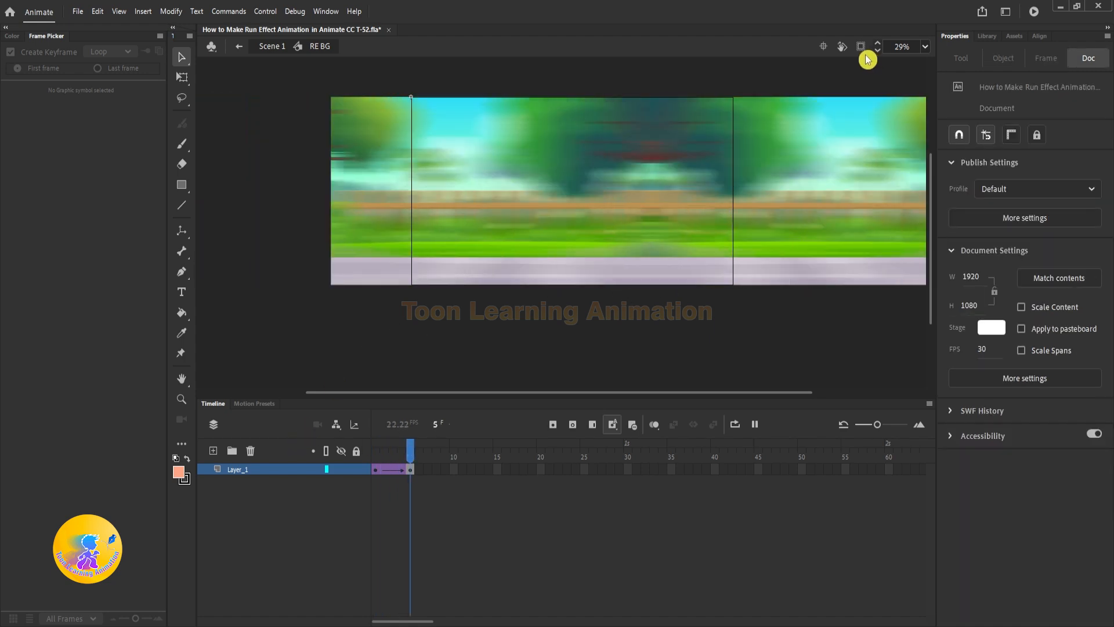
click(862, 47)
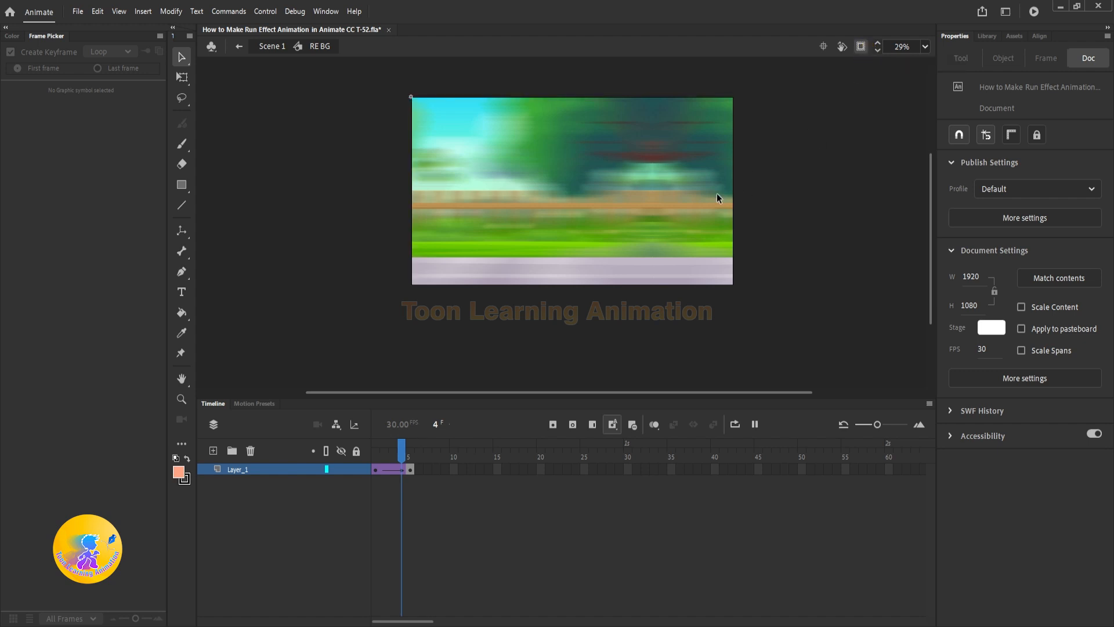
key(Return)
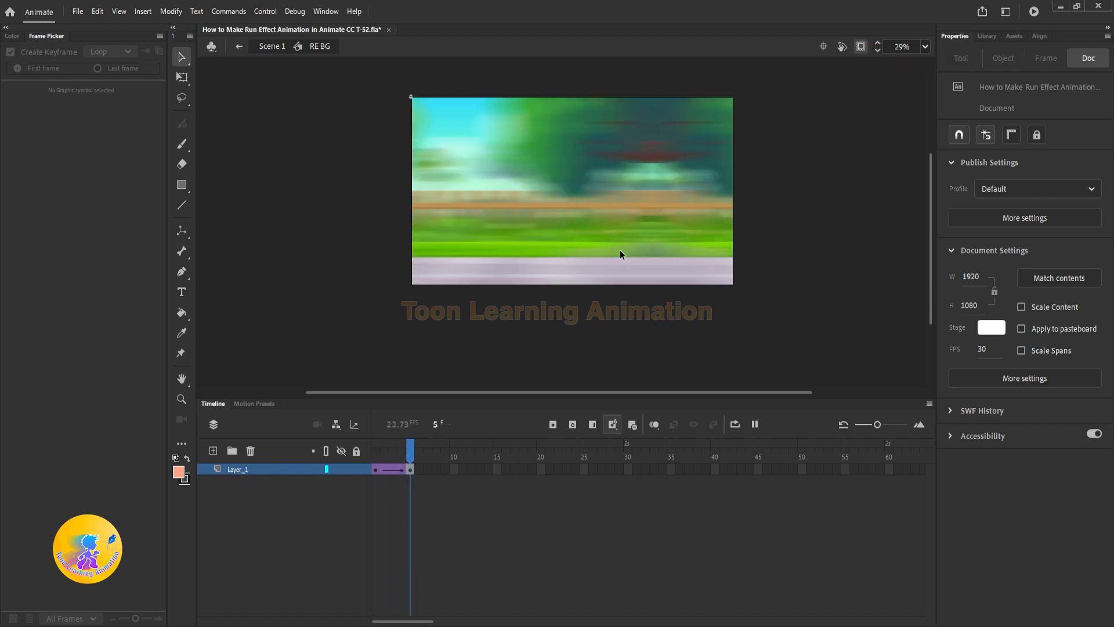
click(687, 160)
click(861, 46)
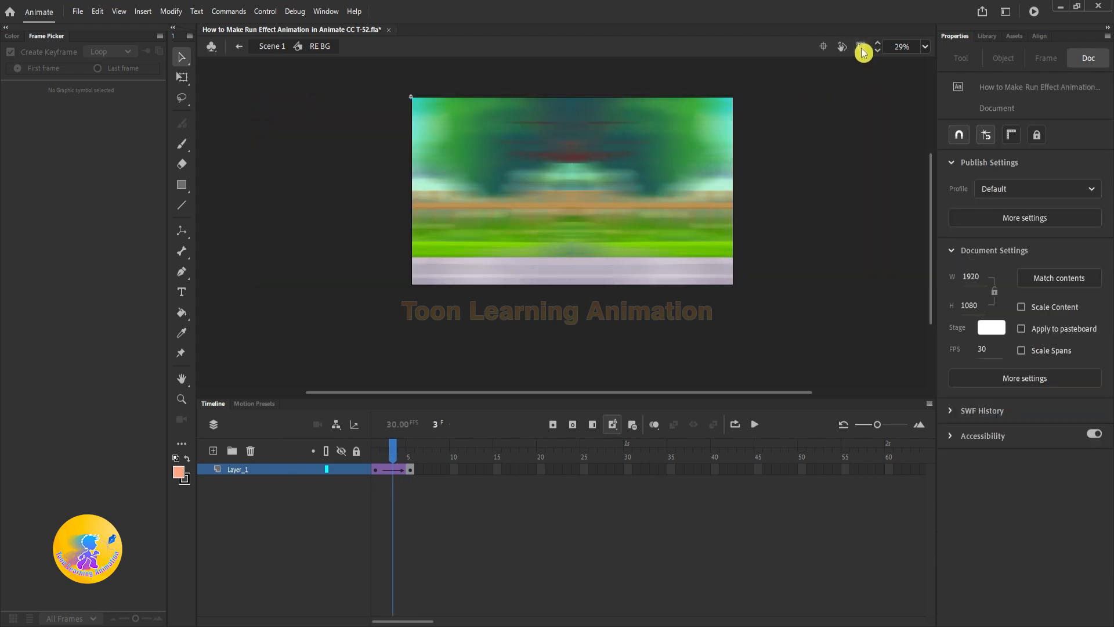
click(861, 49)
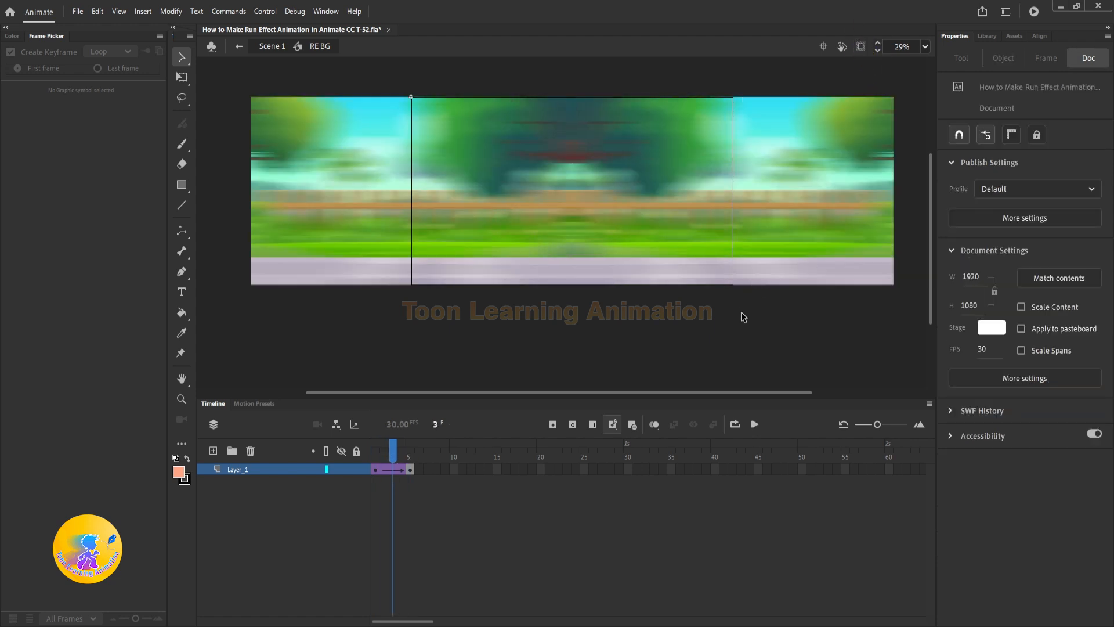
Return to Scene 1 and play the timeline from frame 145 to review the boy running over the moving background.
double_click(625, 363)
click(628, 456)
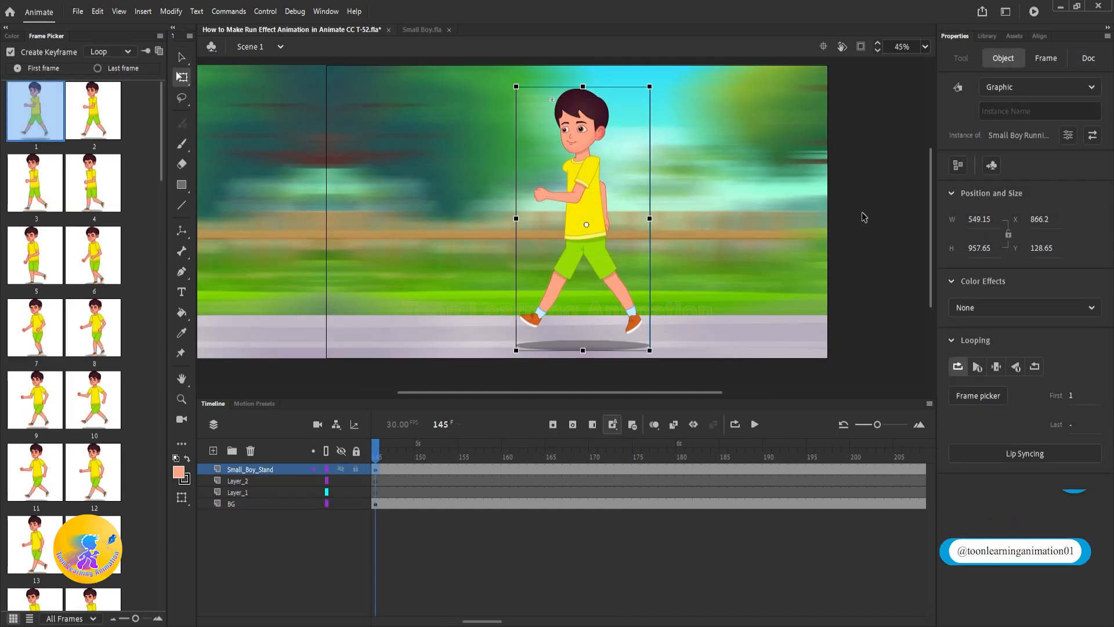
click(864, 217)
key(Return)
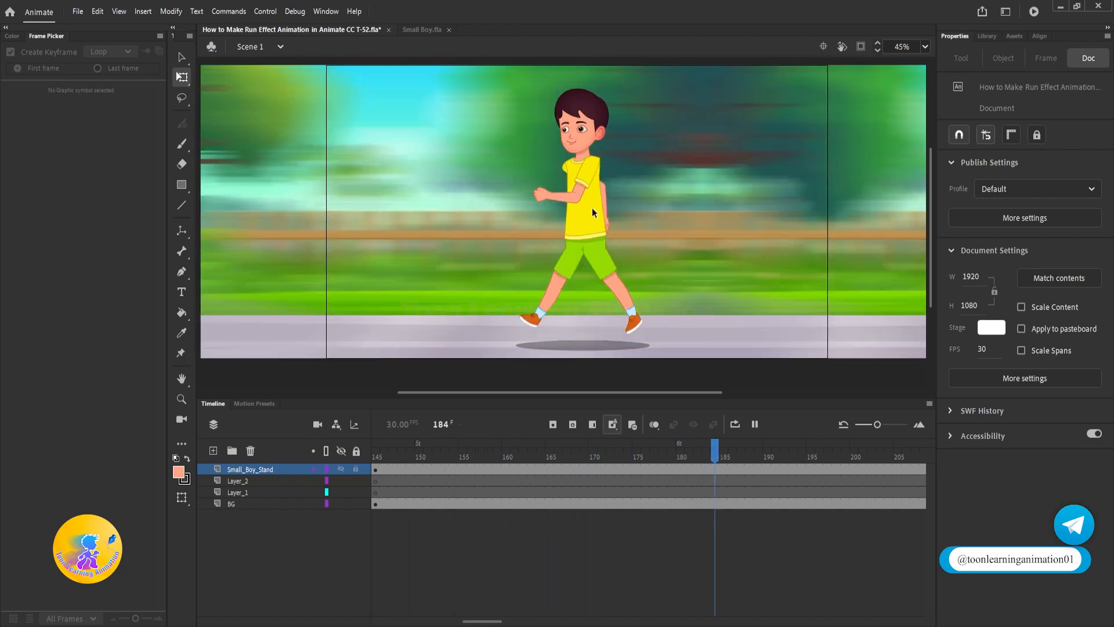
click(577, 214)
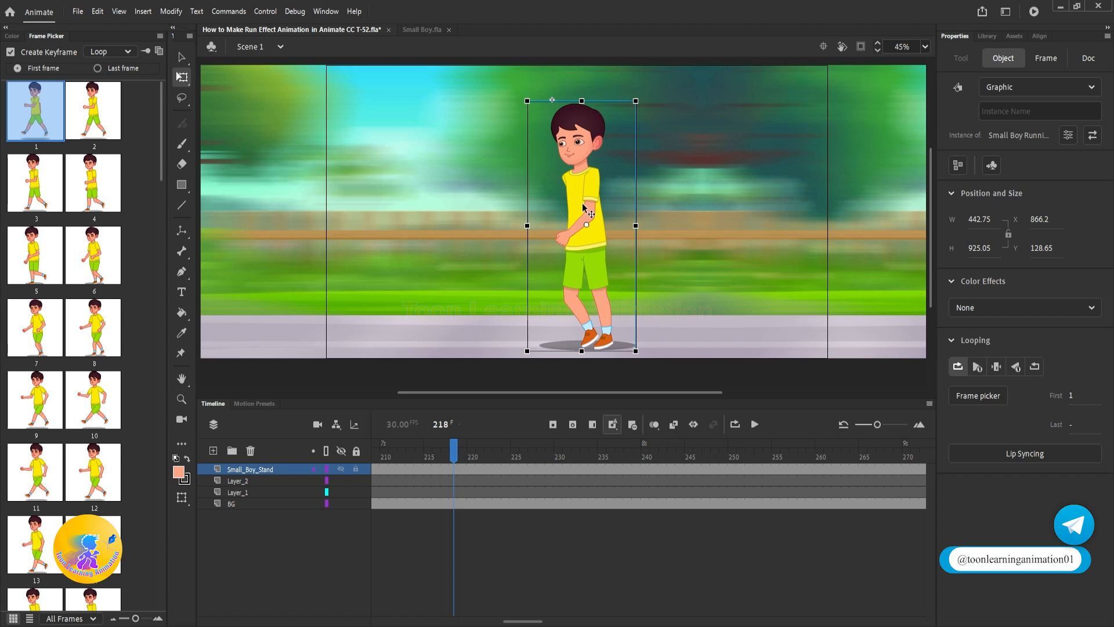
Inside the Small Boy Running symbol, trim the run cycle to 20 frames and compress the keyframes of all layers to 7 frames.
double_click(583, 203)
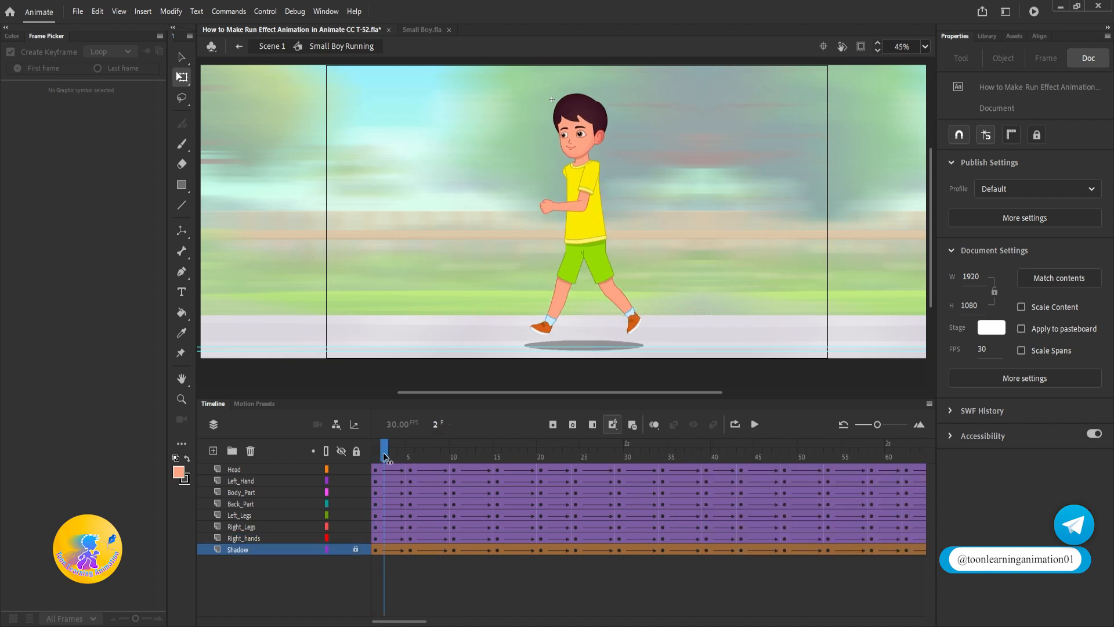
drag(384, 457, 832, 622)
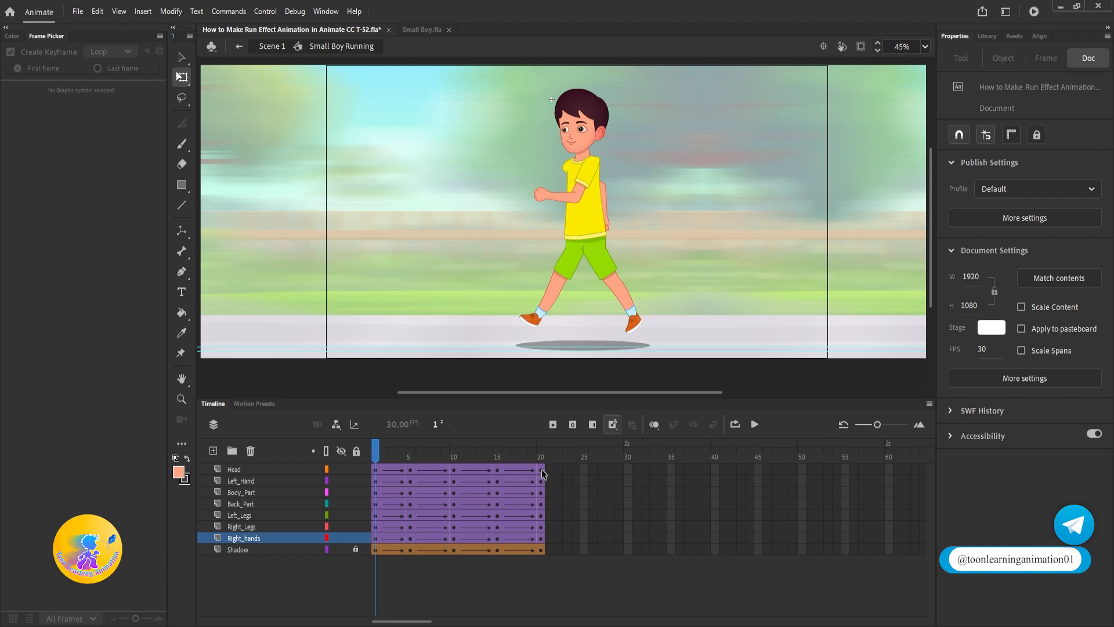
drag(542, 474, 373, 551)
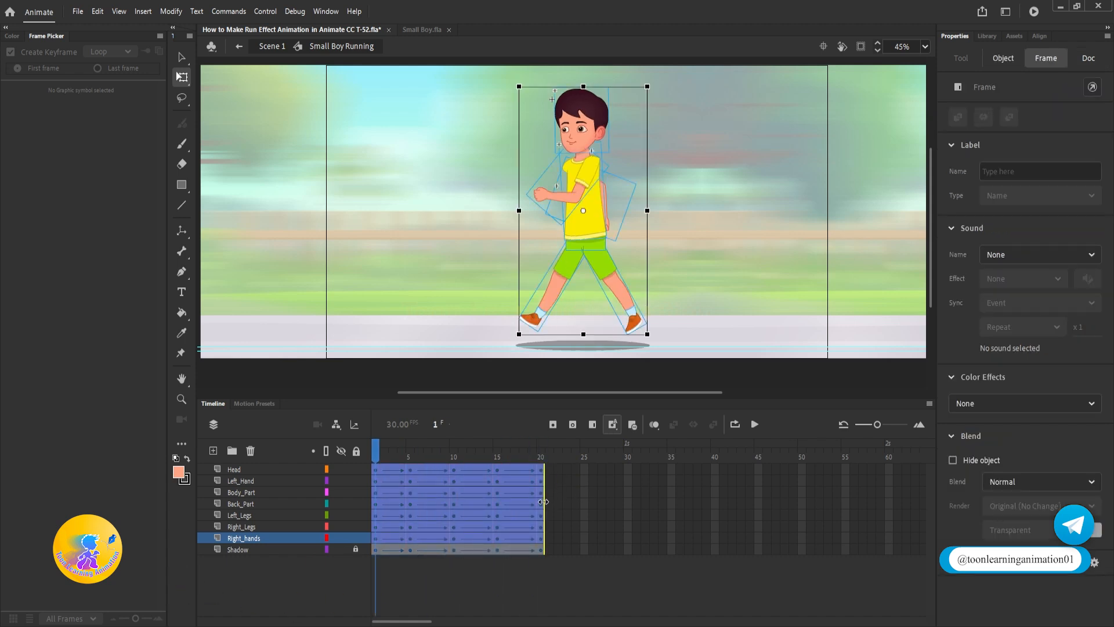
drag(459, 497, 459, 499)
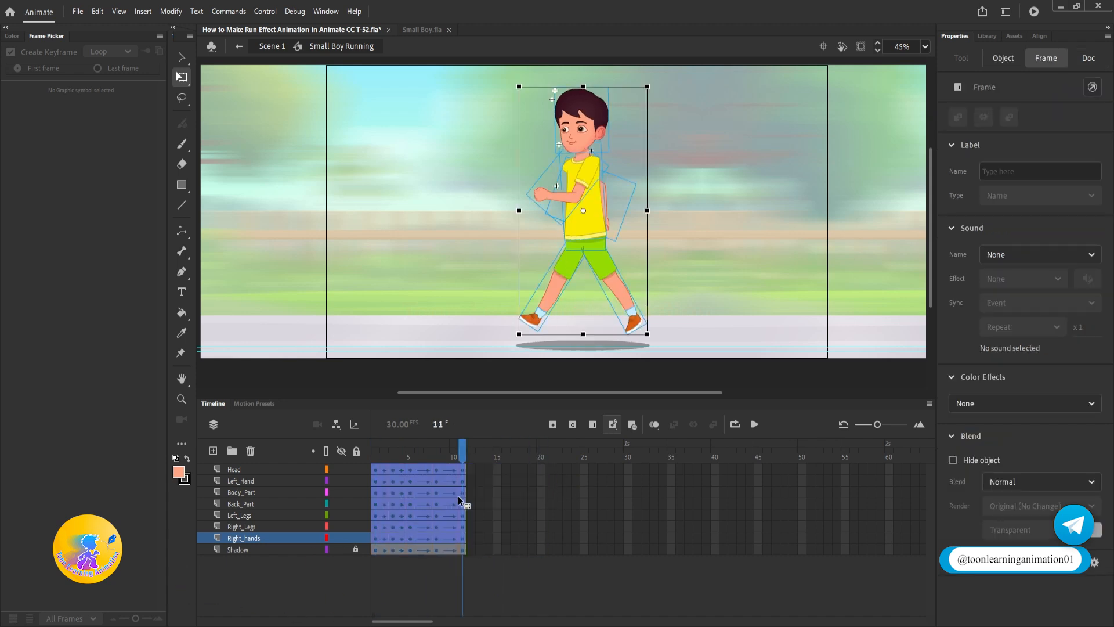
click(420, 460)
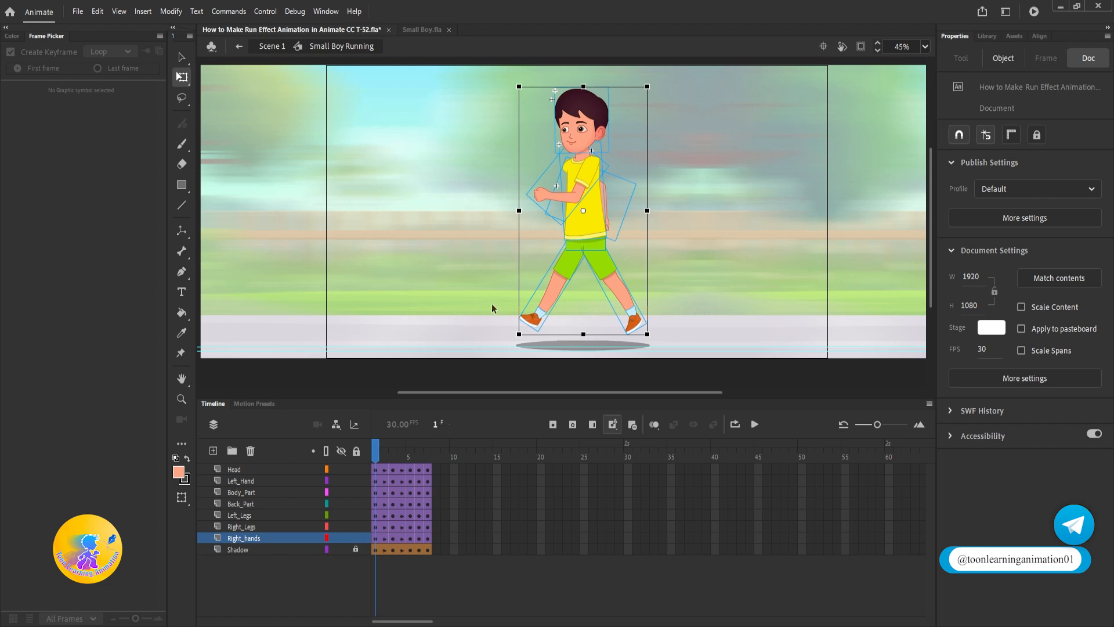
Preview the shortened run cycle inside the symbol and again in Scene 1 against the moving background.
click(493, 297)
key(Return)
double_click(759, 241)
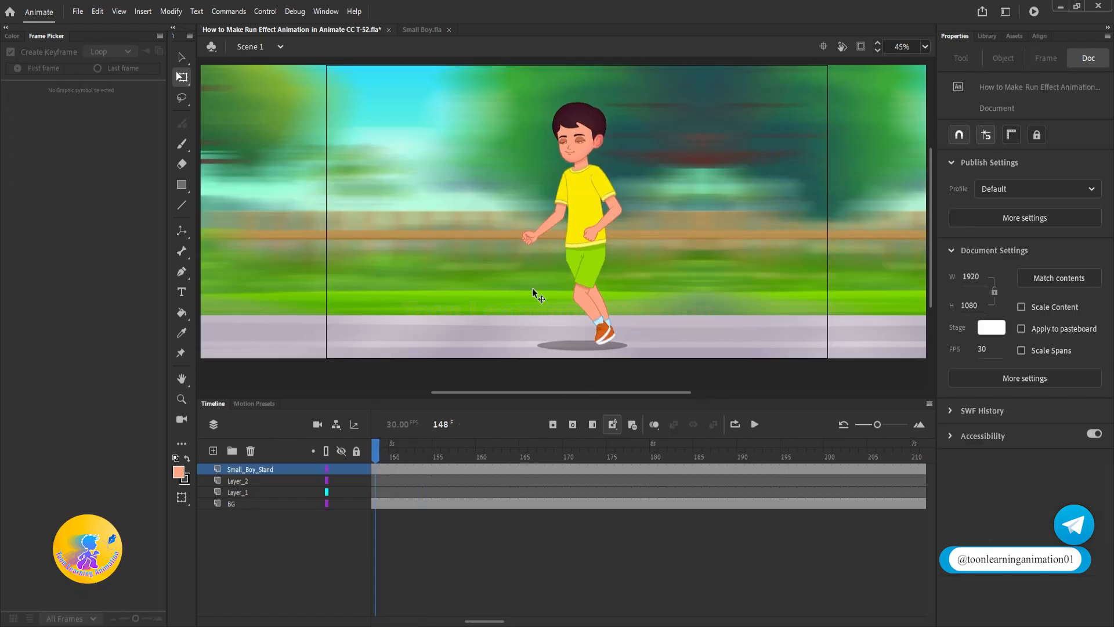
key(Return)
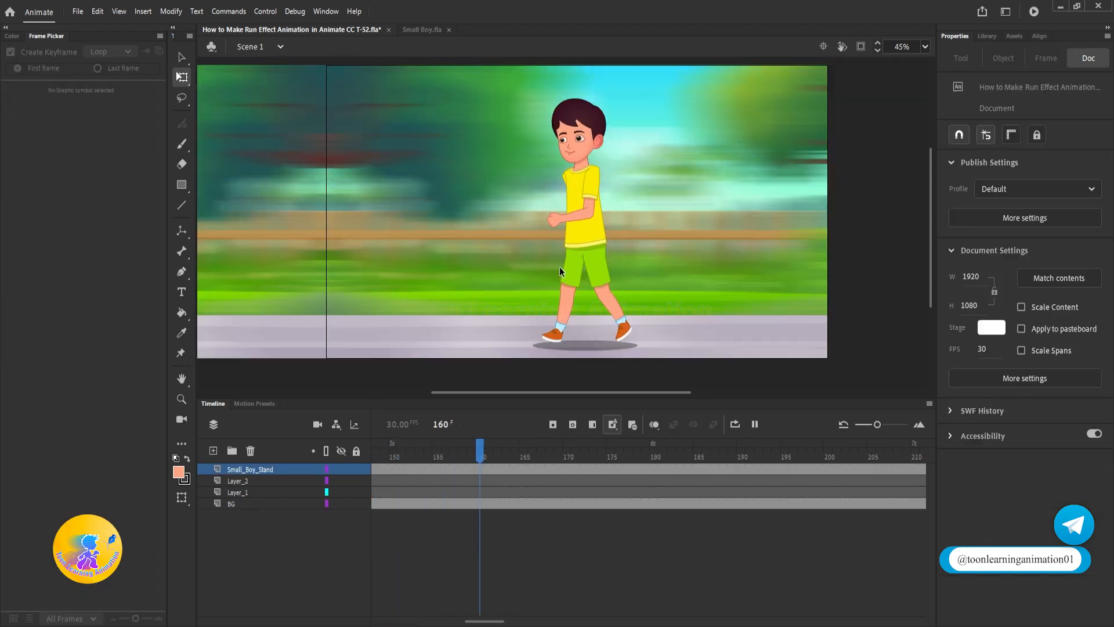
key(Return)
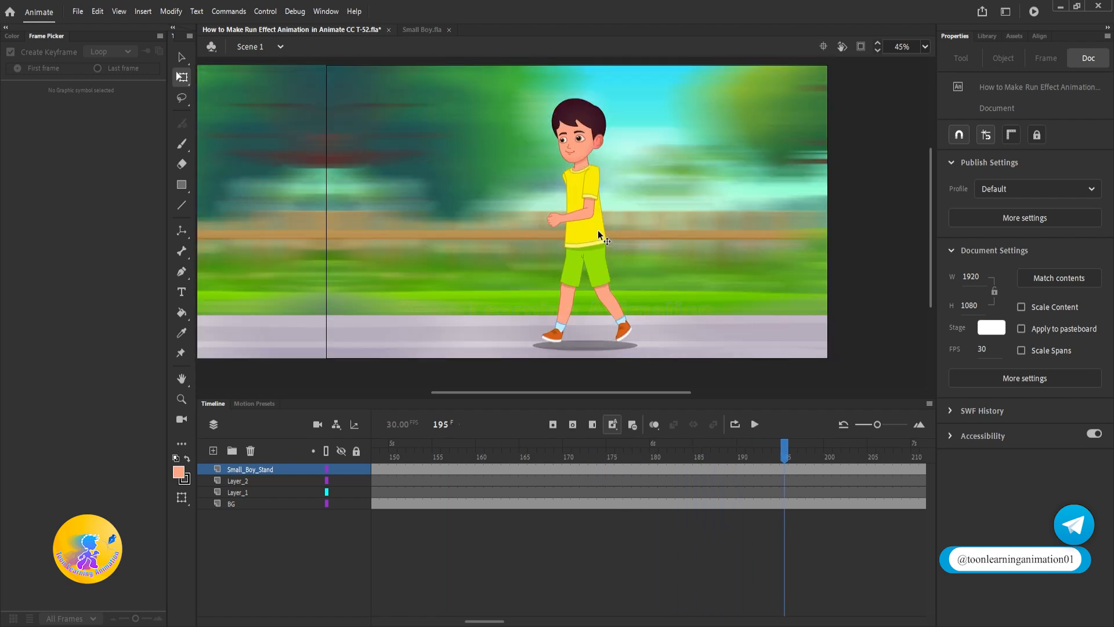
Inside the Small Boy Running symbol, stretch the keyframes of all layers to frame 10 and insert extra frames between them.
double_click(597, 230)
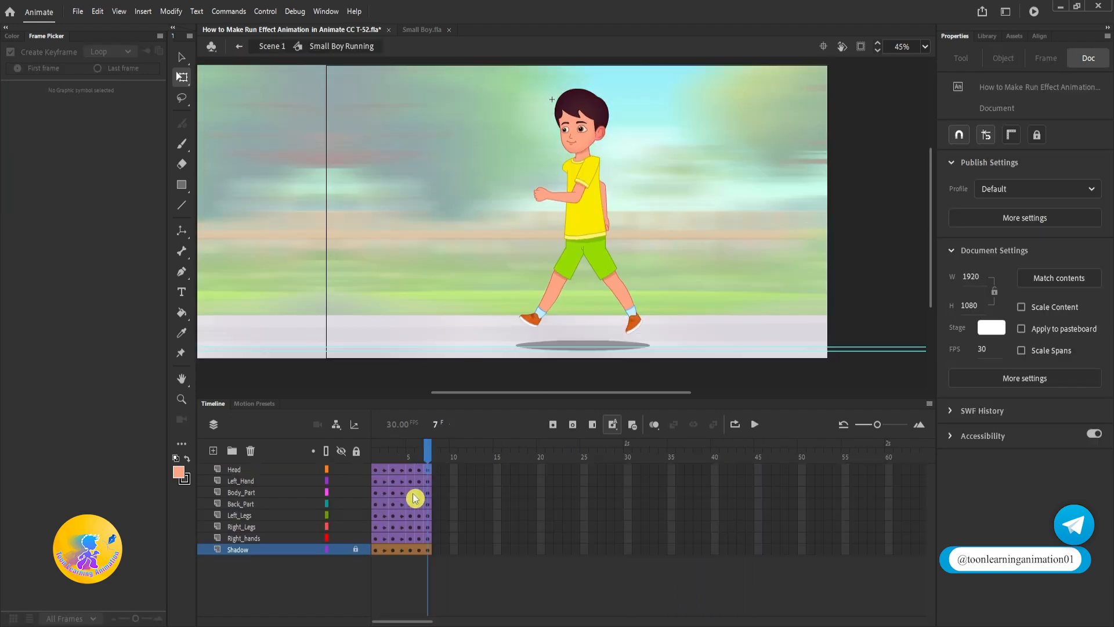
drag(427, 471, 330, 564)
drag(430, 501, 454, 500)
click(452, 590)
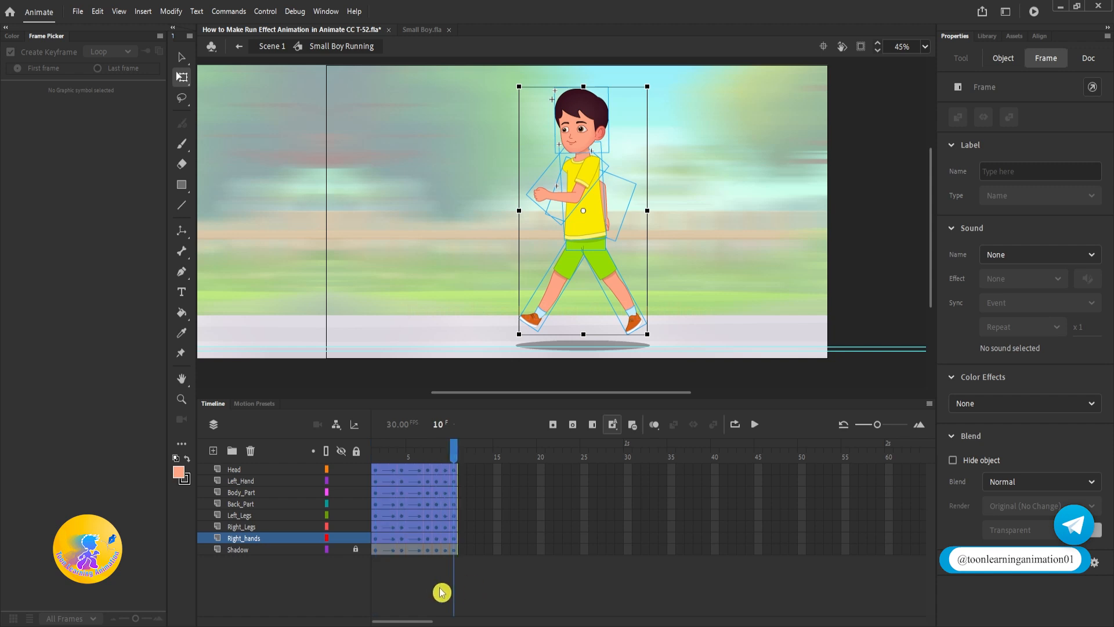
click(434, 450)
key(F5)
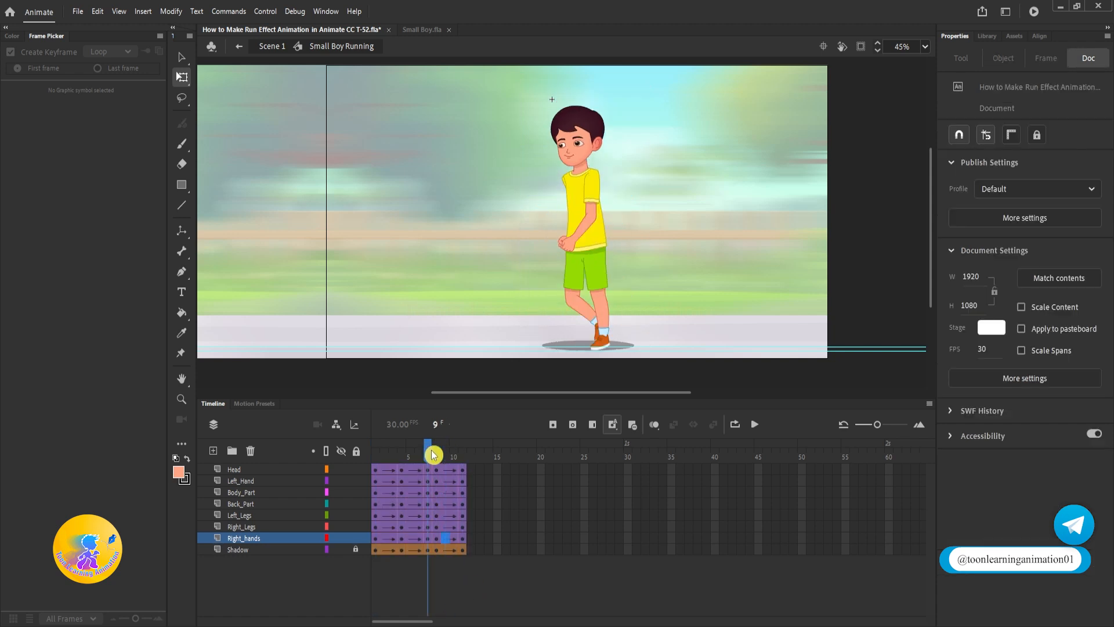
click(430, 450)
key(F5)
Try inserting another frame in the run cycle, preview its speed, and undo the last changes.
click(469, 450)
key(Return)
key(F5)
click(475, 329)
key(Return)
click(389, 455)
key(ctrl+z)
key(ctrl+z)
key(ctrl+z)
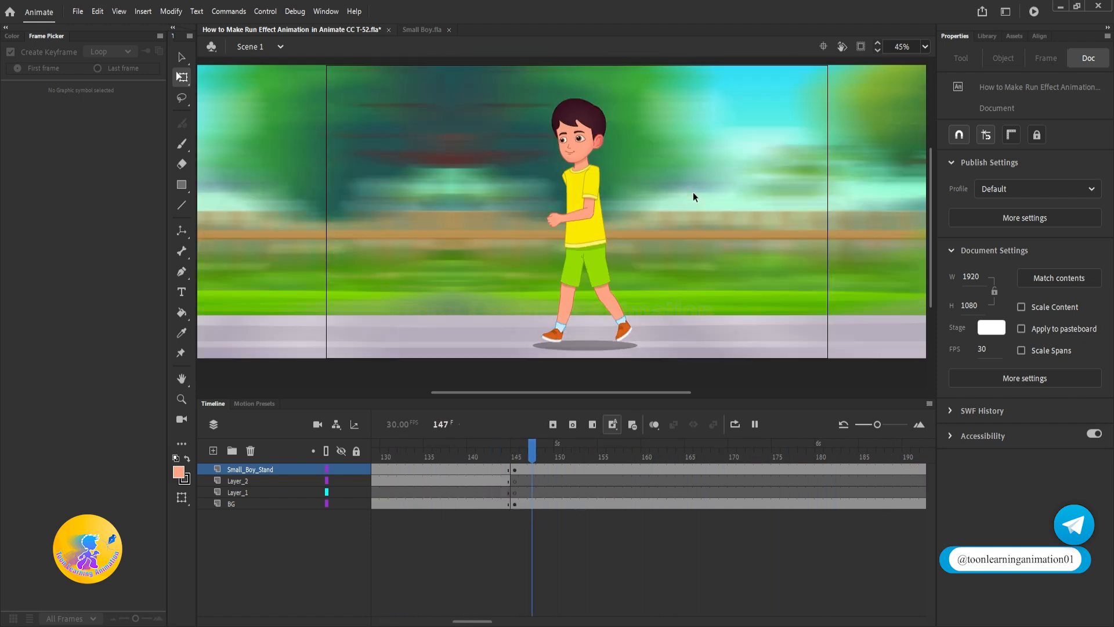
Clip the content outside the stage in Scene 1 and play the whole animation from frame 1.
key(Return)
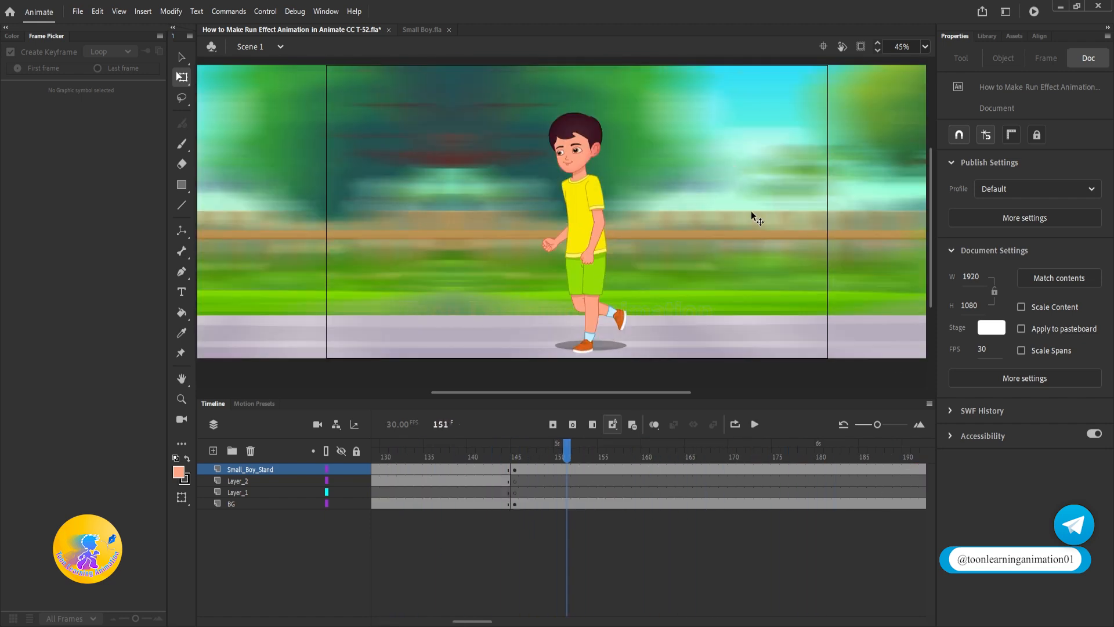
click(861, 47)
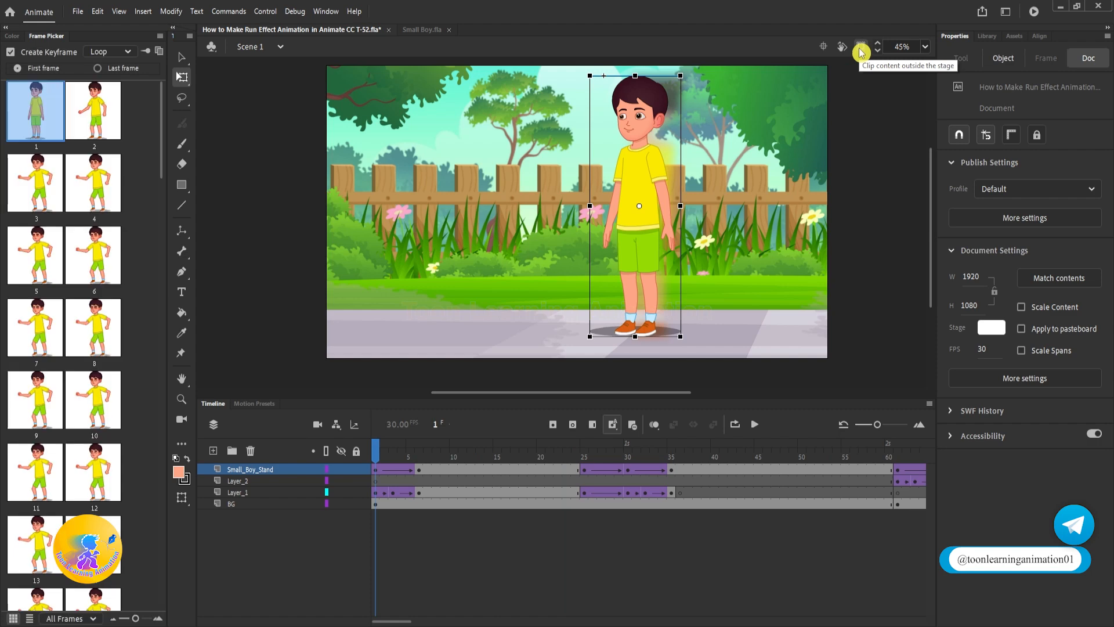
click(746, 192)
scroll(839, 198, up, 1)
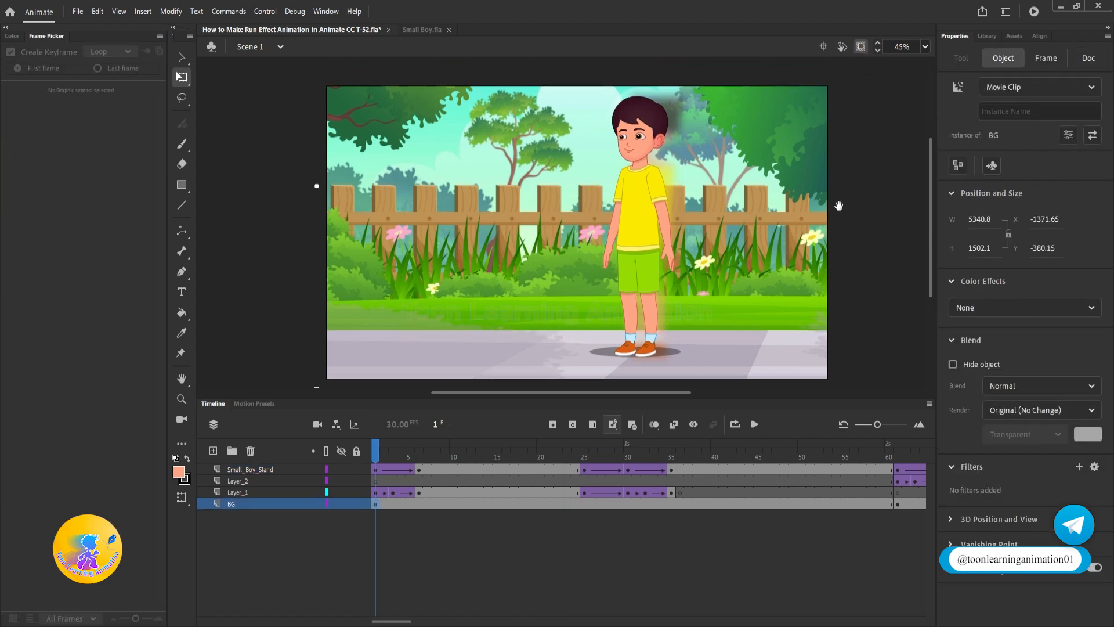
key(Return)
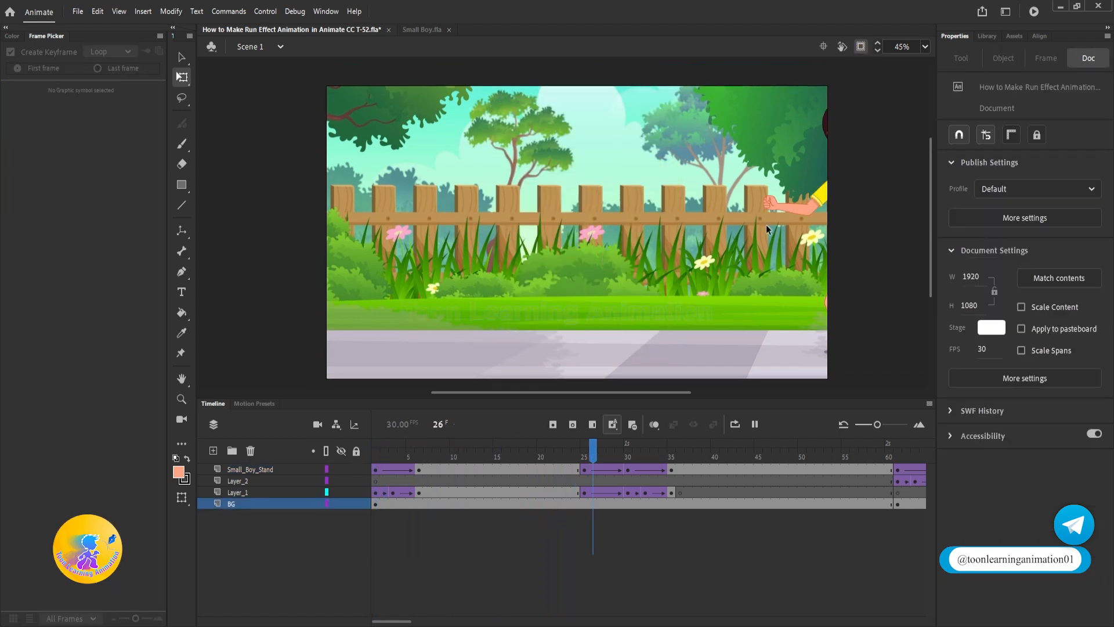